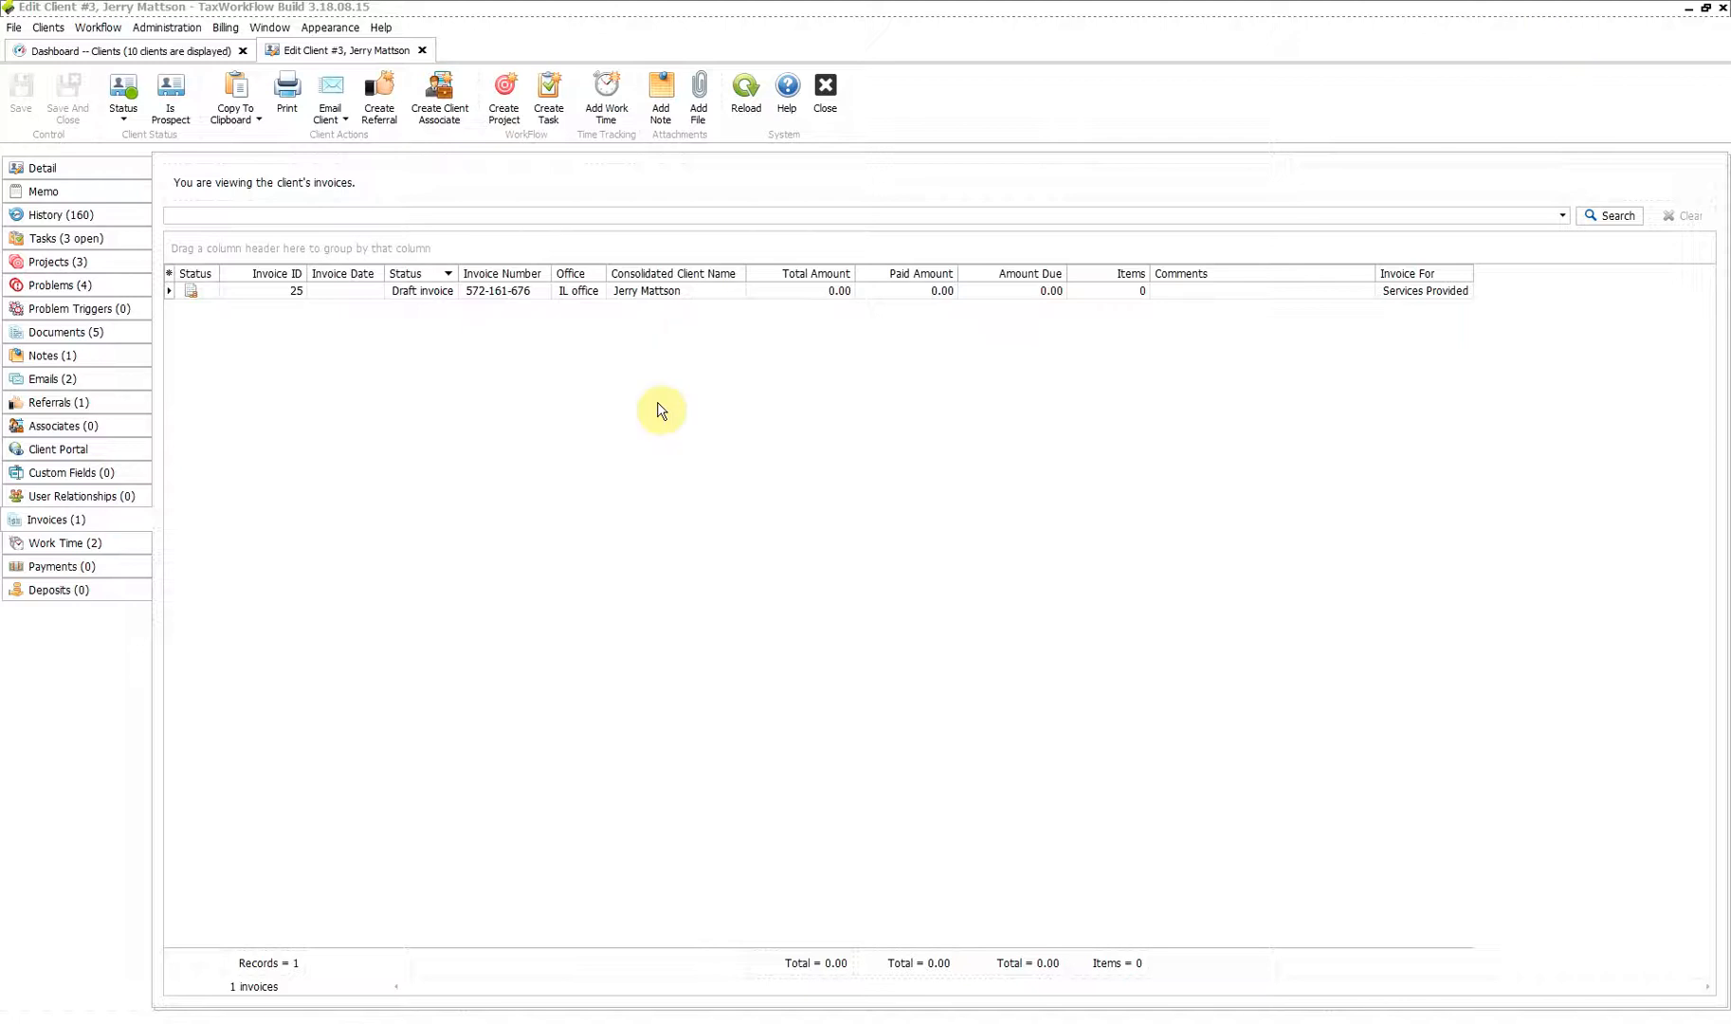
# Open the client's draft invoice and choose both billable work times, 6 hours and 3 hours, as items for it.
pyautogui.doubleClick(576, 294)
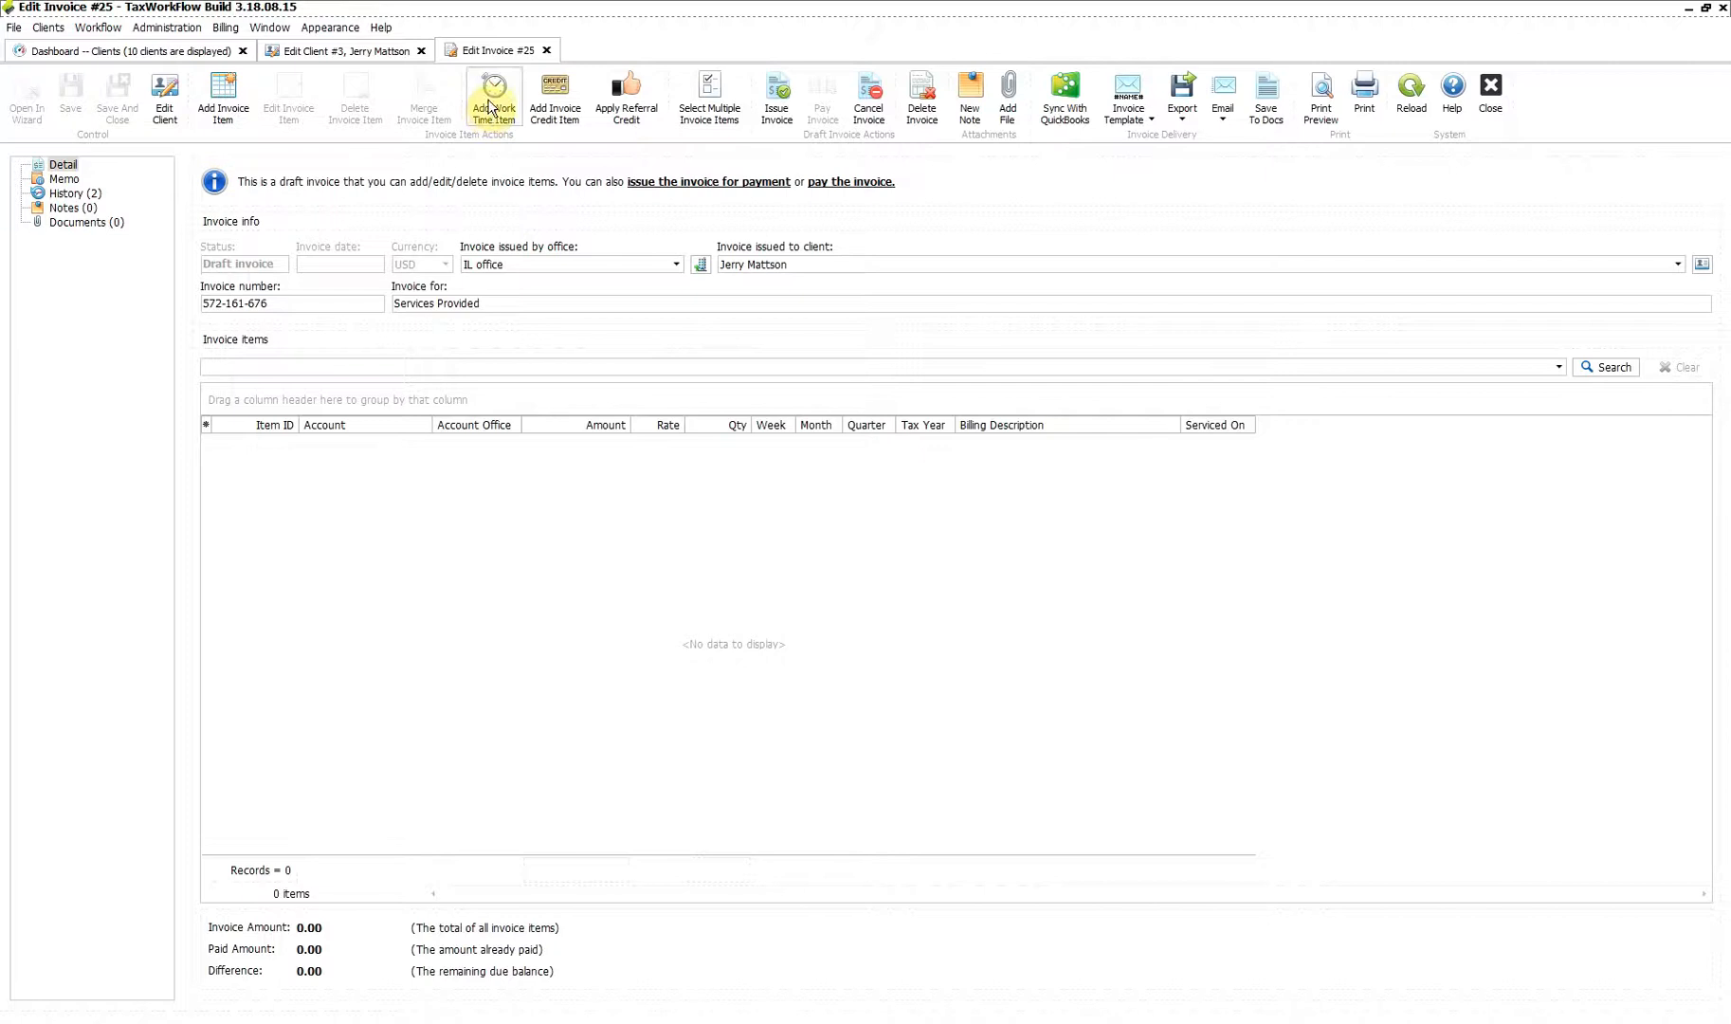
pyautogui.click(491, 107)
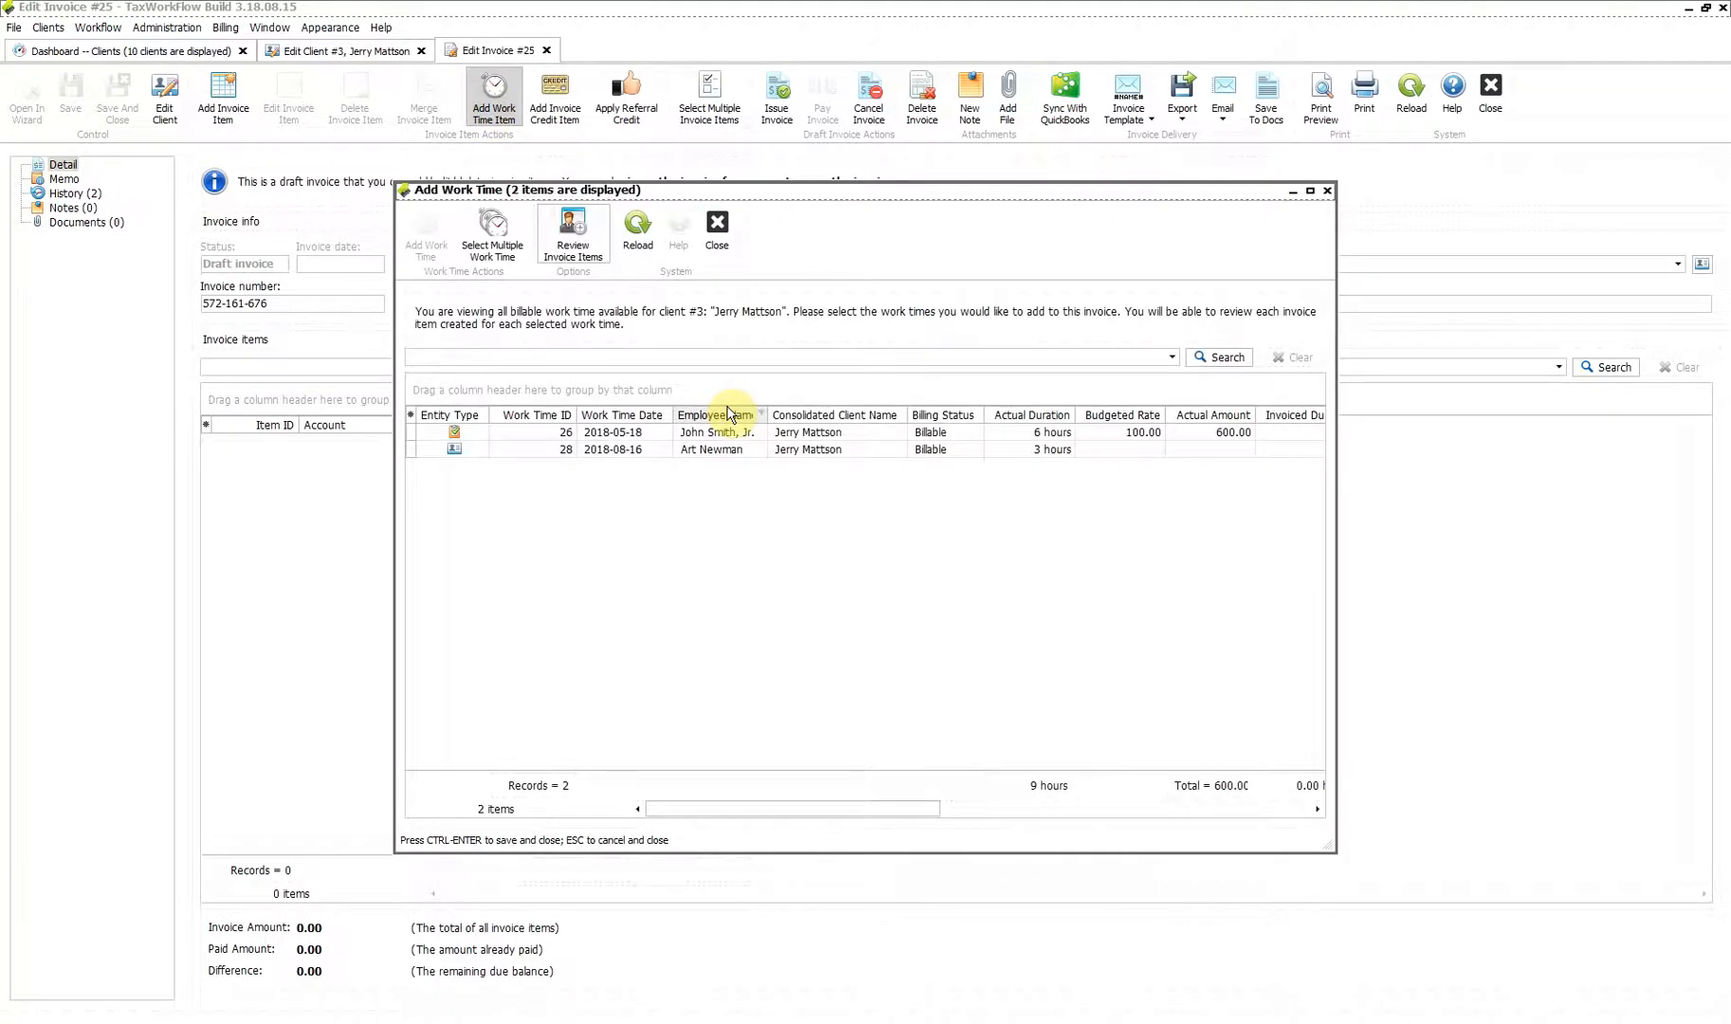
pyautogui.click(619, 462)
pyautogui.click(616, 453)
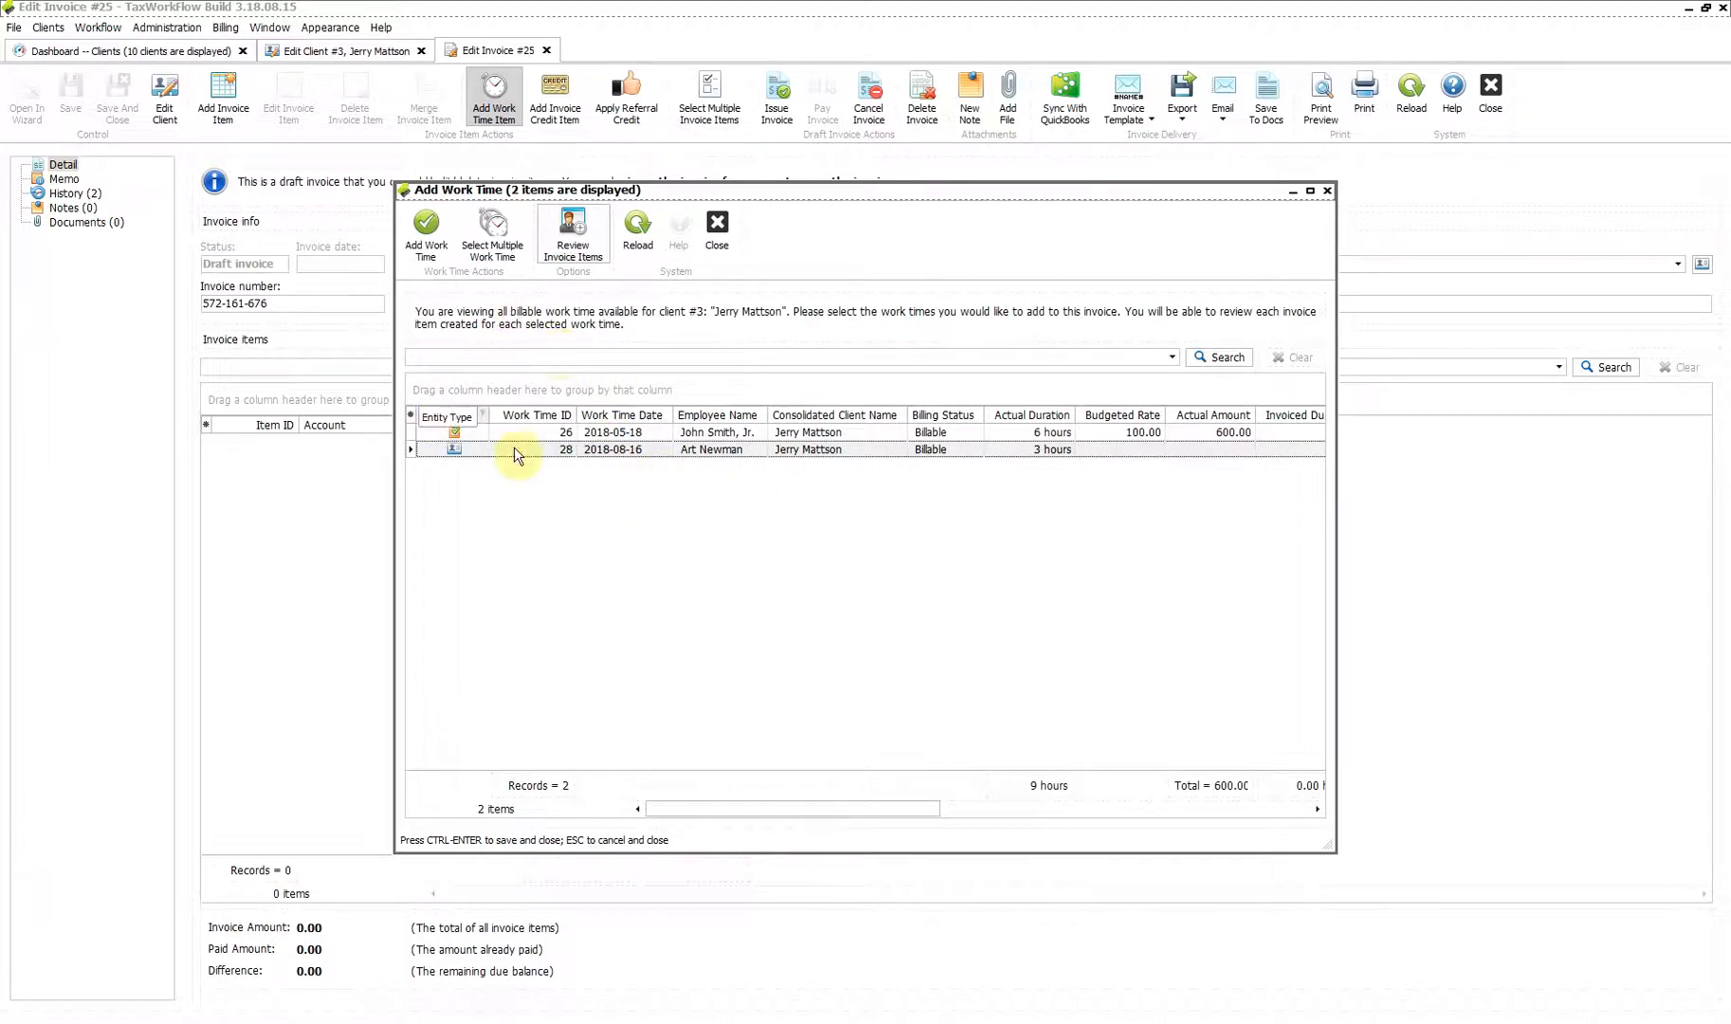
pyautogui.click(492, 232)
pyautogui.click(432, 455)
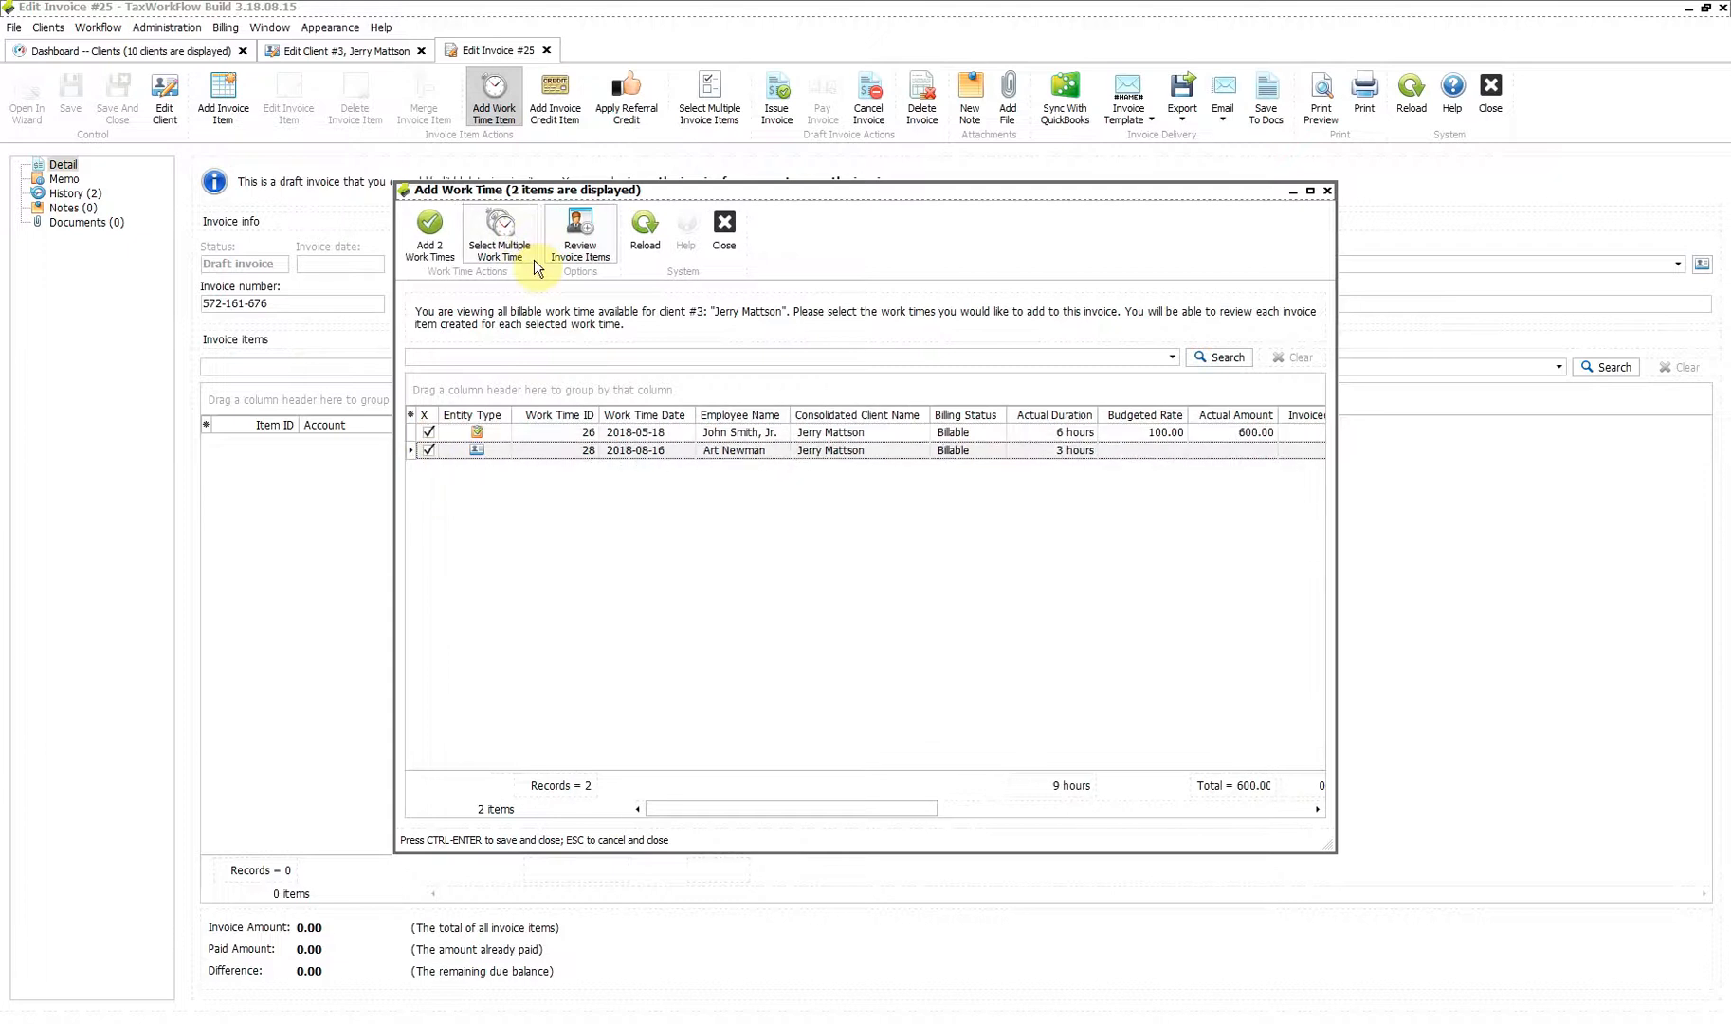
pyautogui.click(426, 232)
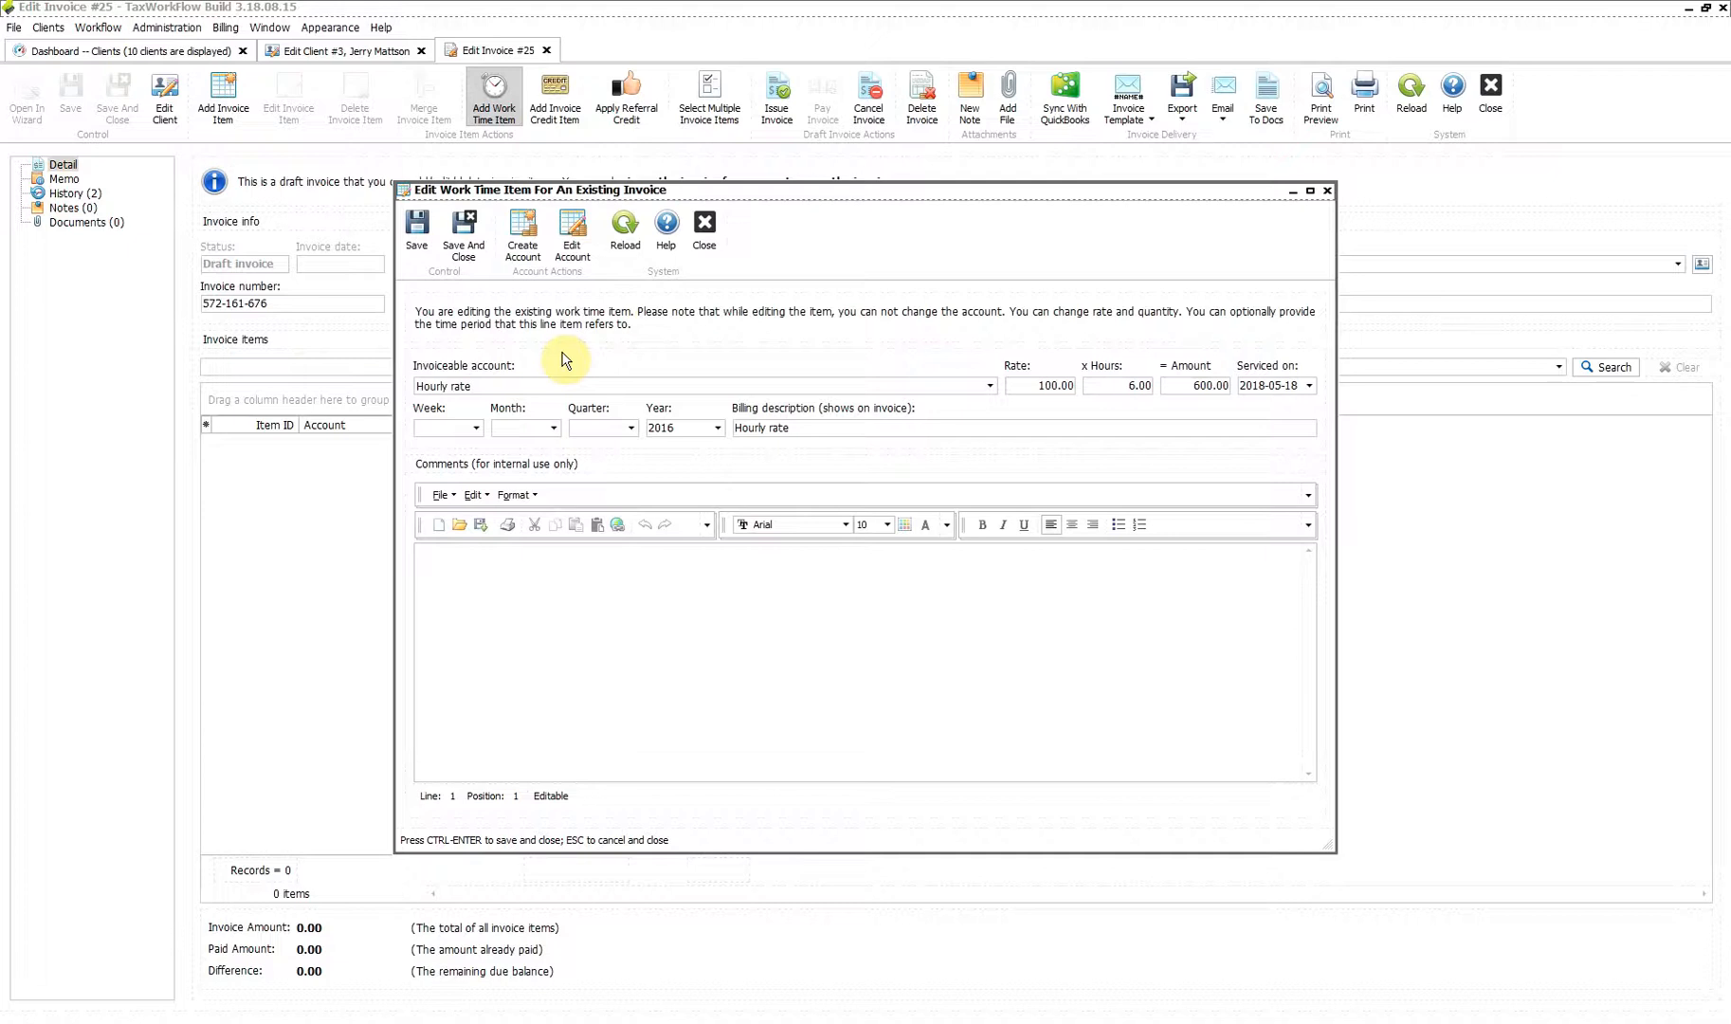
# Save the 6-hour work time item, assign the 3-hour item to the Hourly rate account and save it.
pyautogui.click(464, 232)
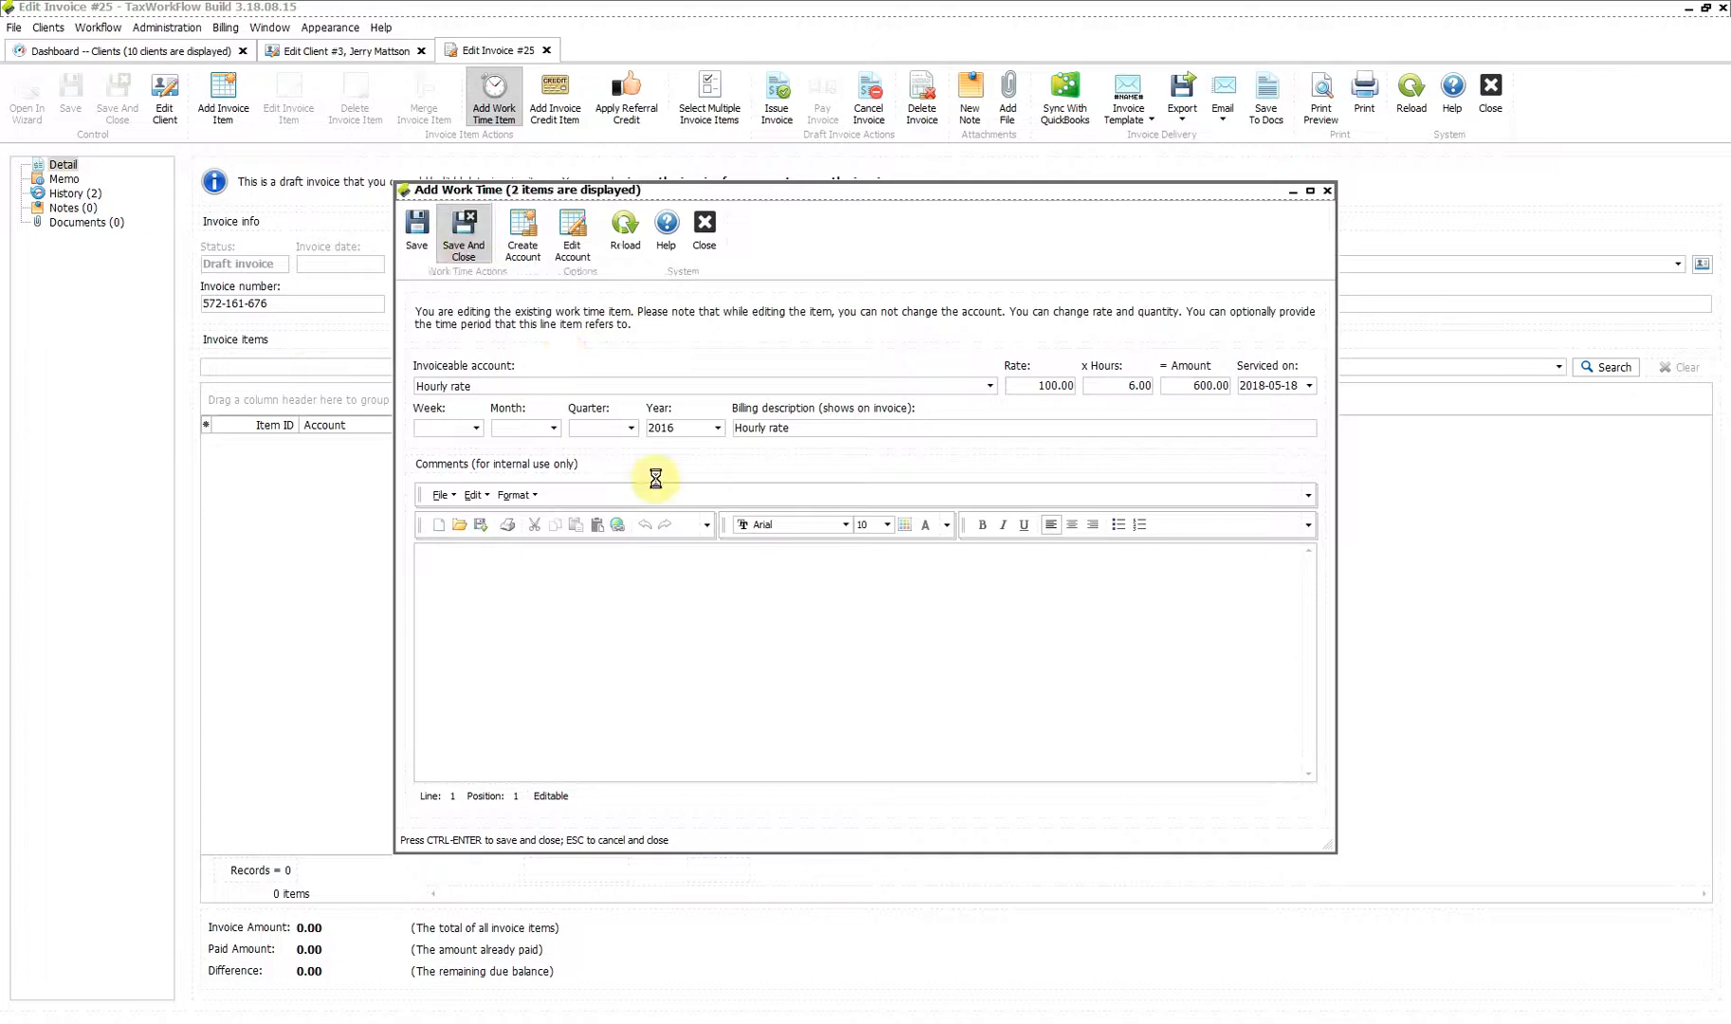
pyautogui.click(524, 385)
pyautogui.click(520, 456)
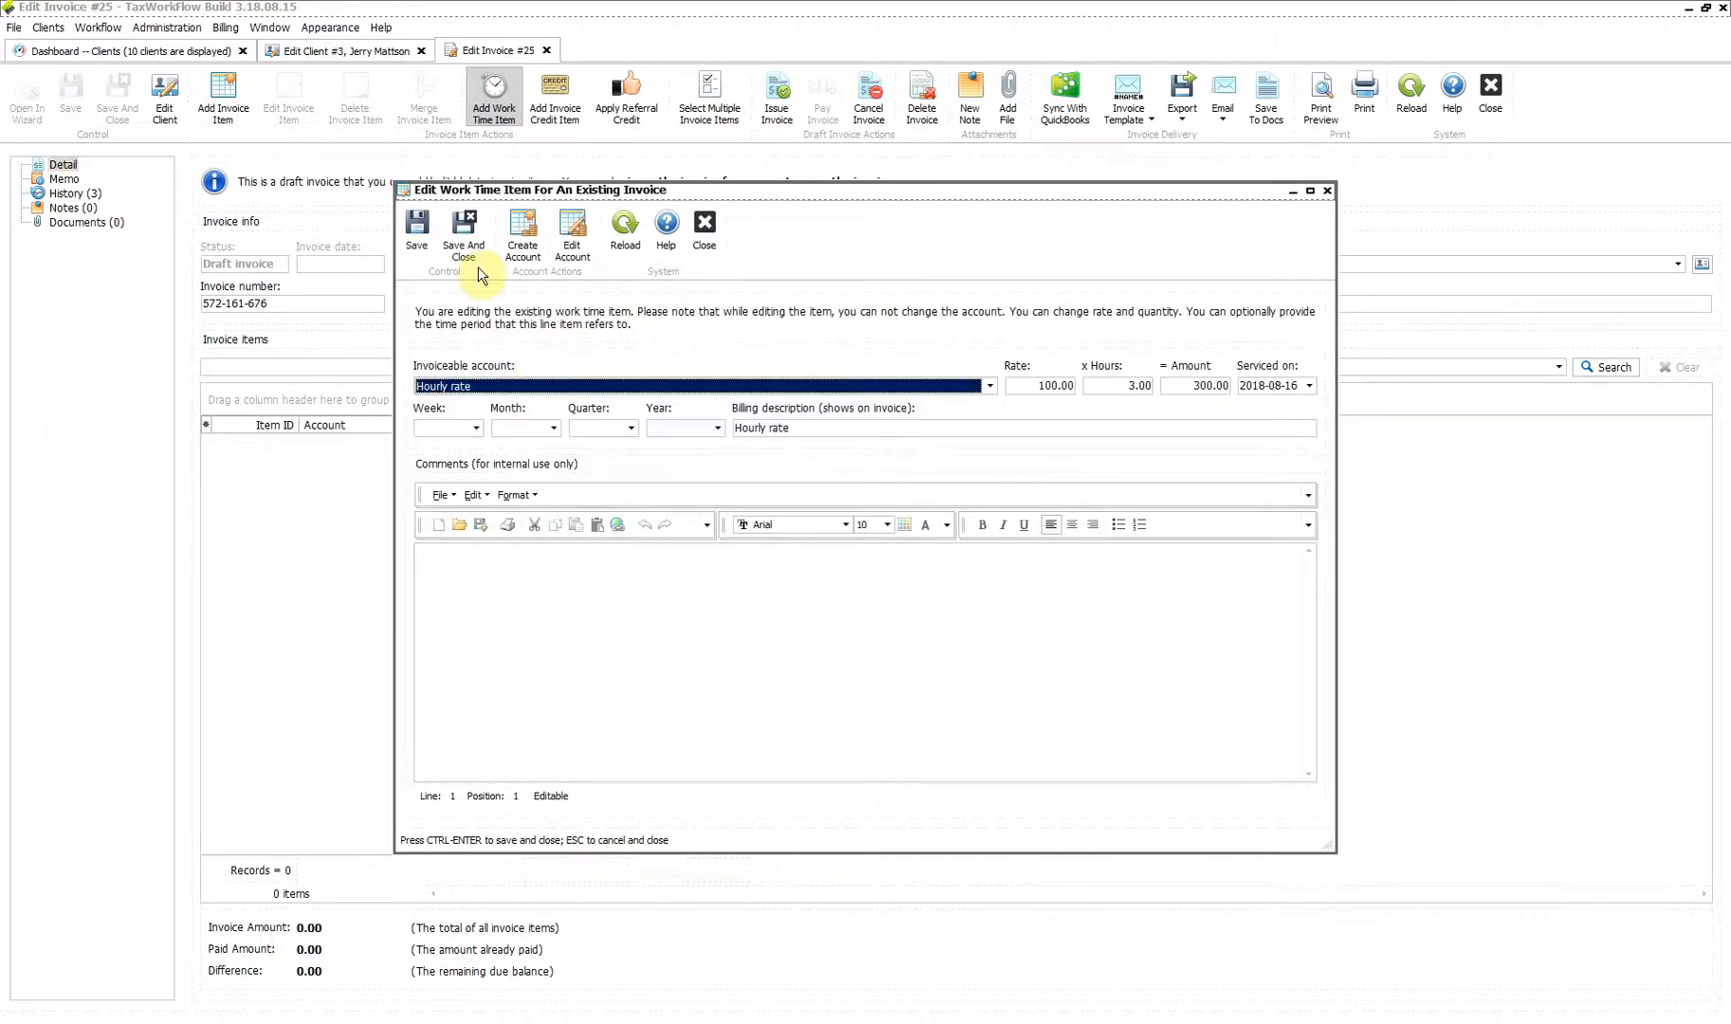
pyautogui.click(464, 239)
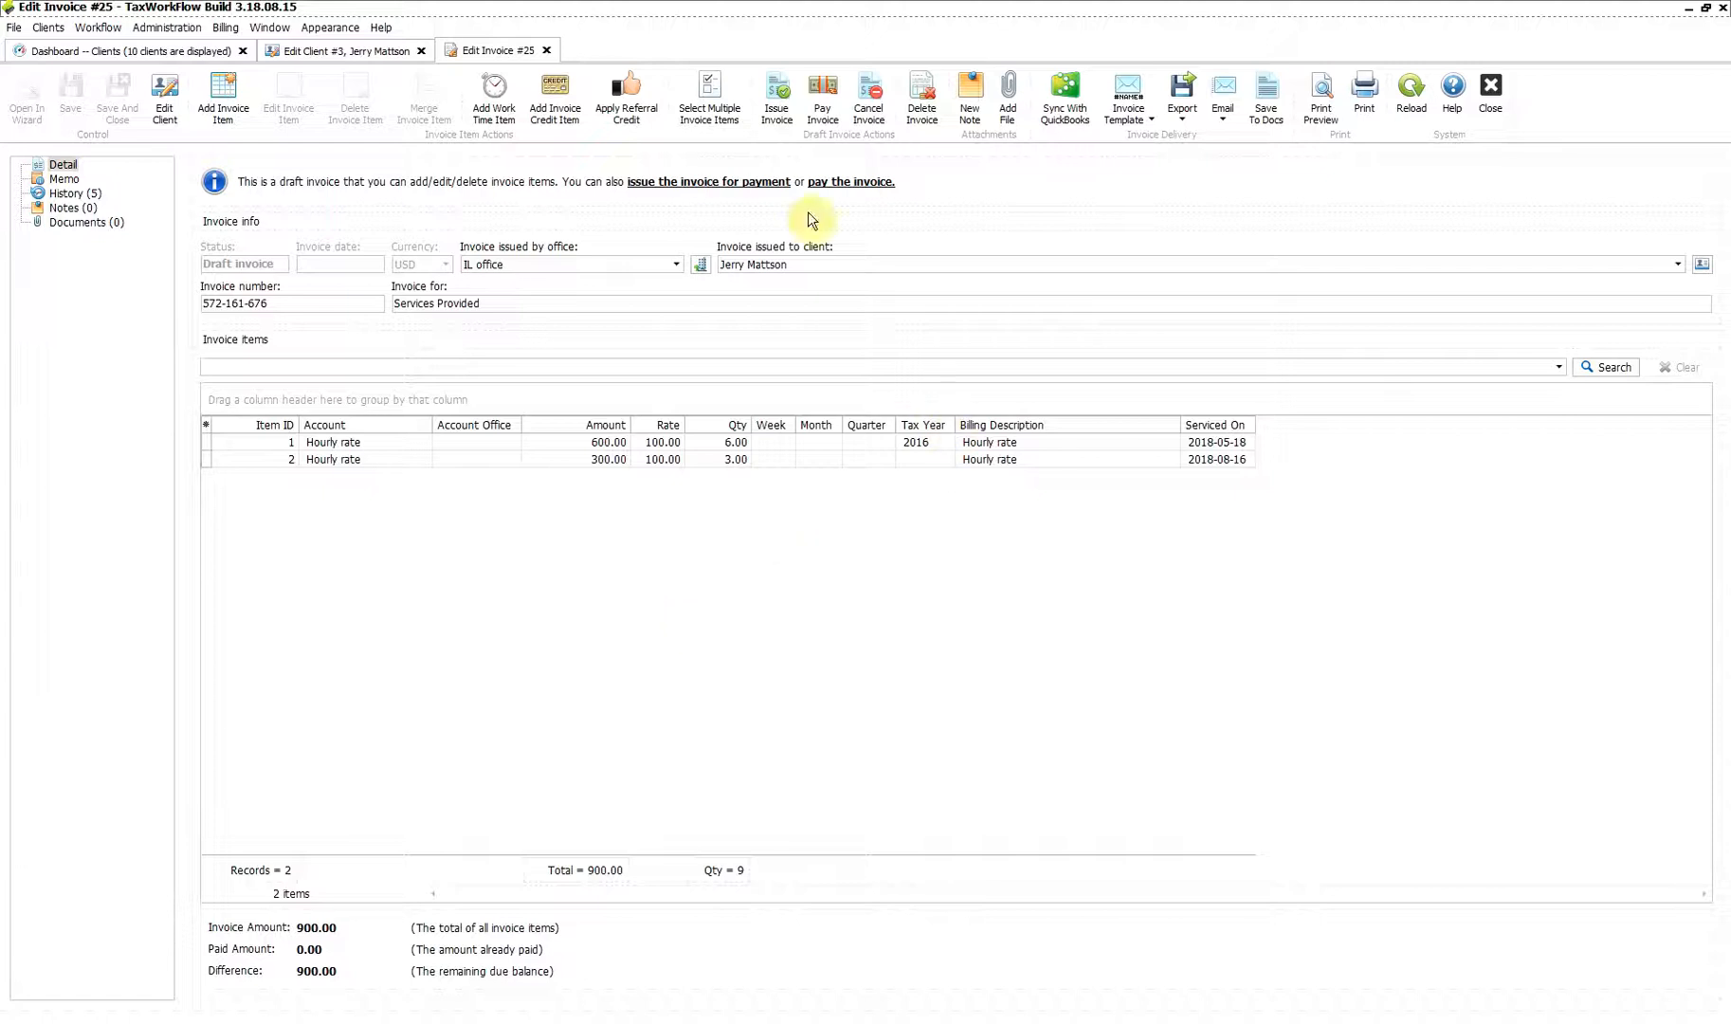
# Issue the draft invoice for payment and record a check payment of 900.00 that pays it in full.
pyautogui.click(776, 100)
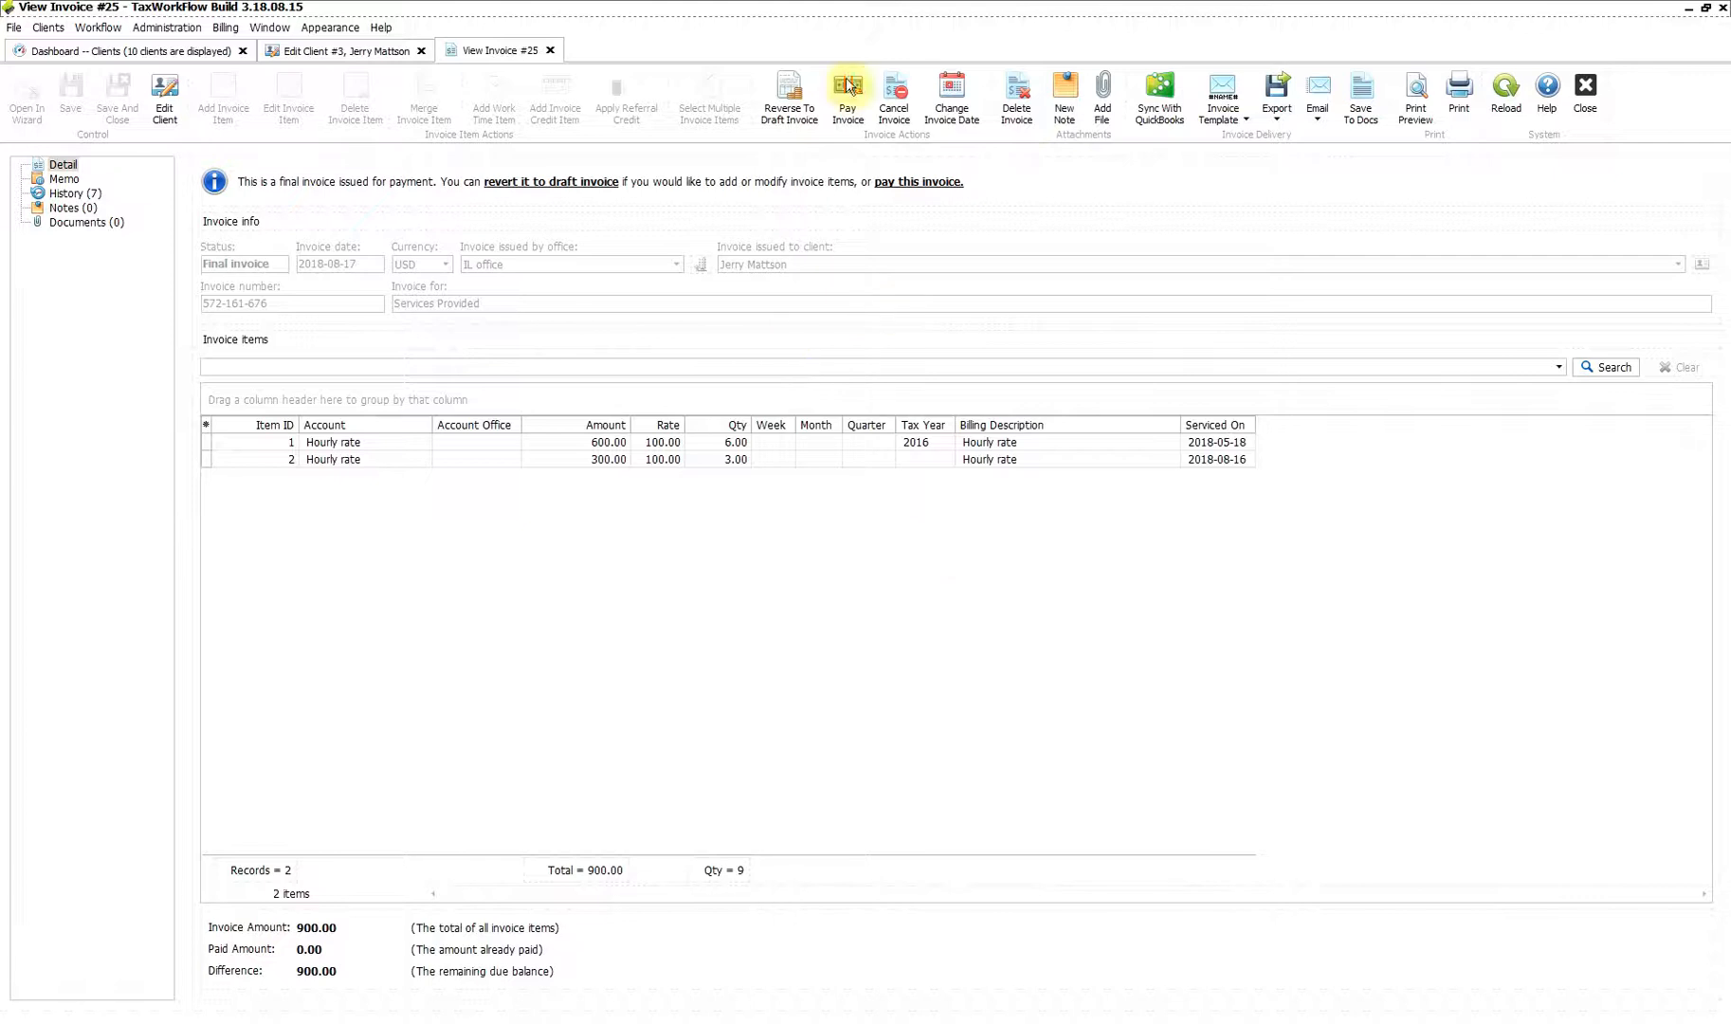
pyautogui.click(848, 94)
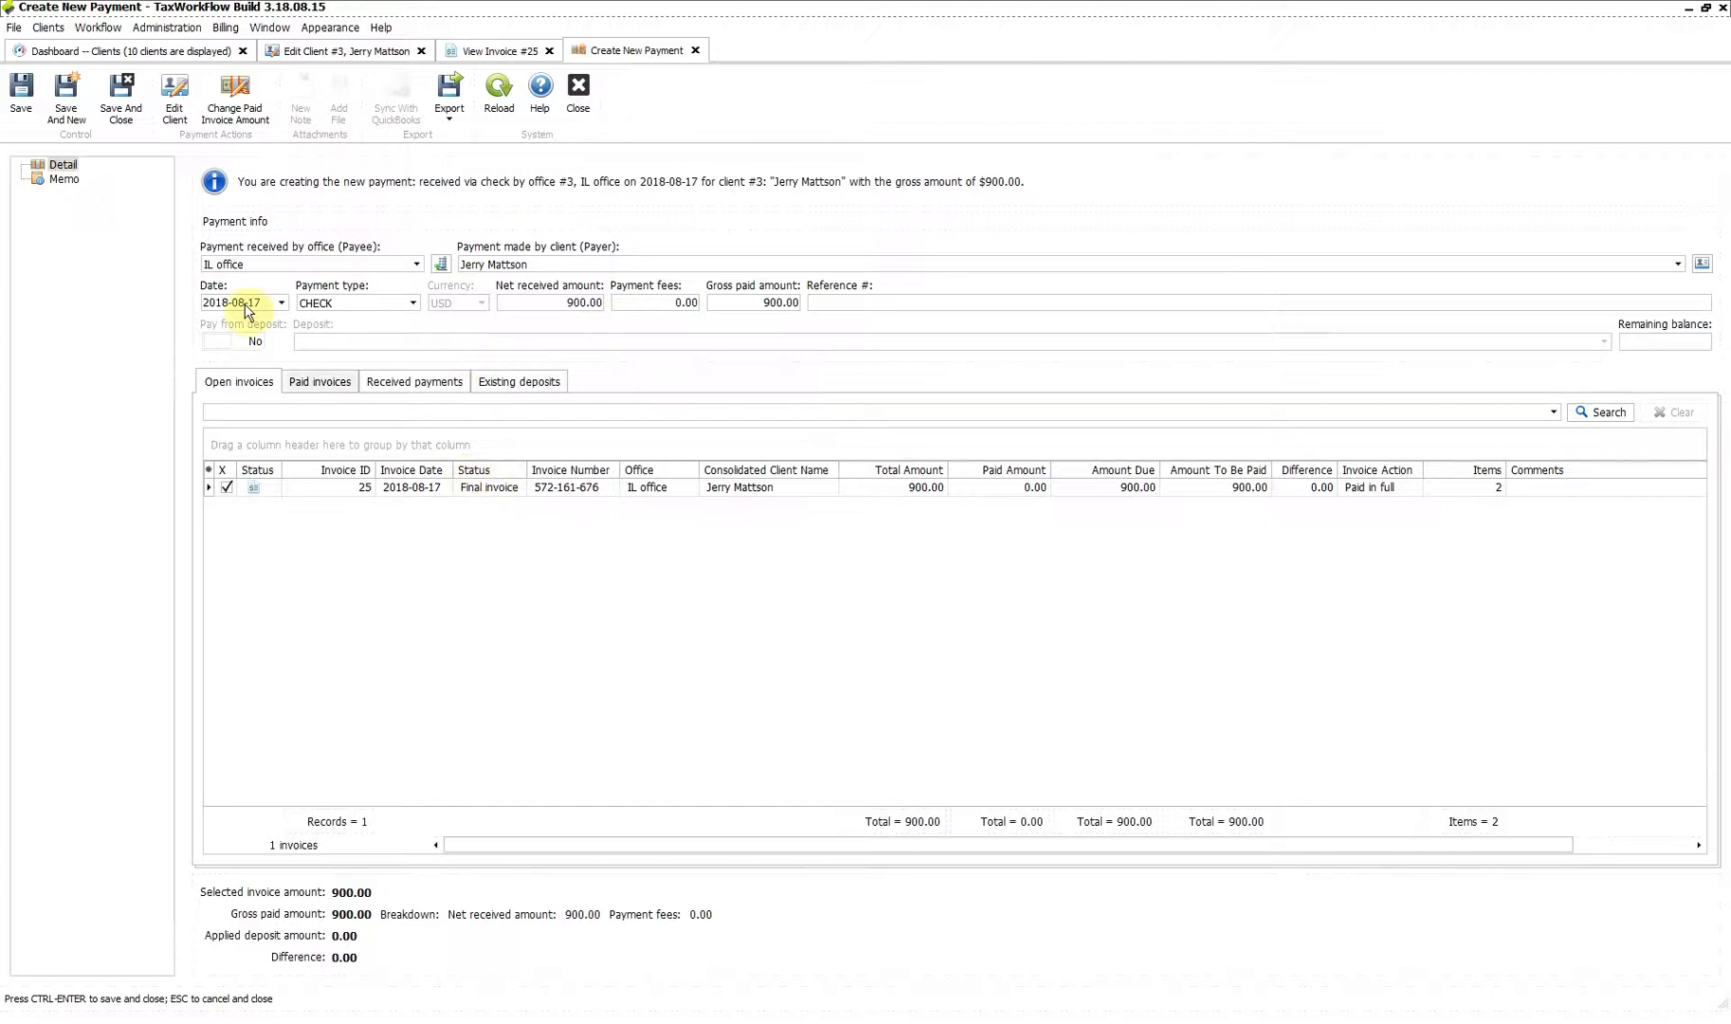
pyautogui.click(134, 114)
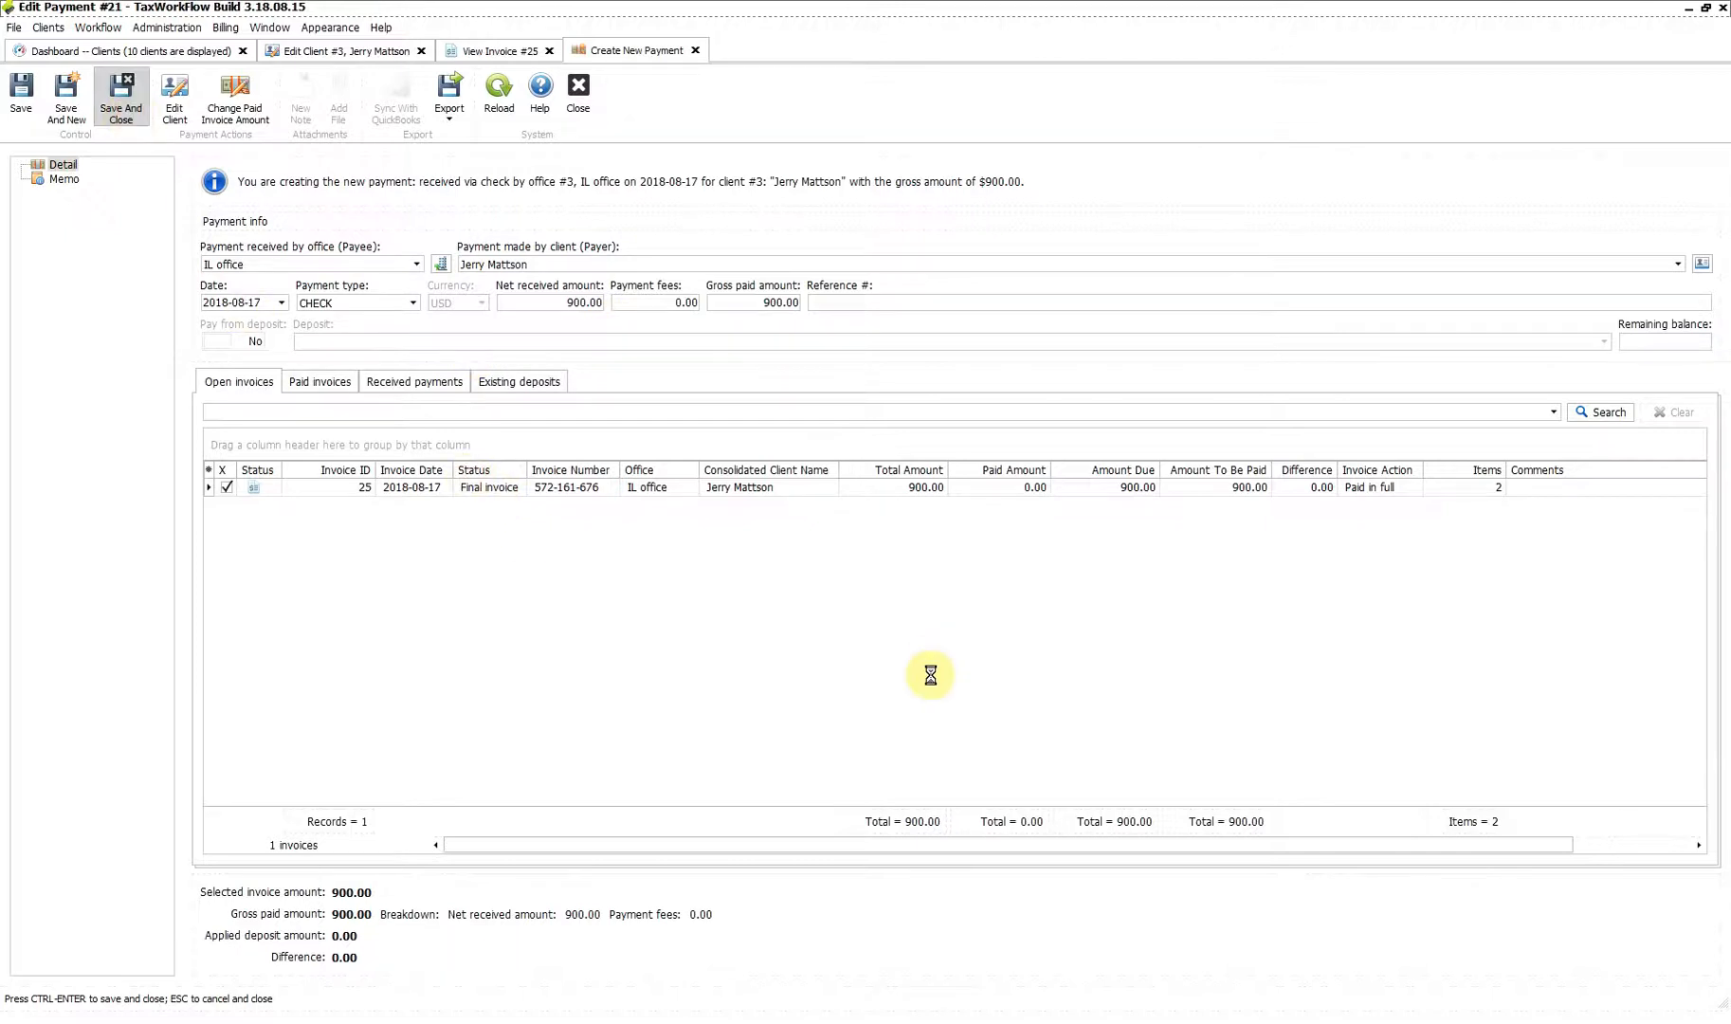
# Delete the check payment from the client's payments with the Adjust option, subtracting the paid amount from the related invoice.
pyautogui.click(313, 50)
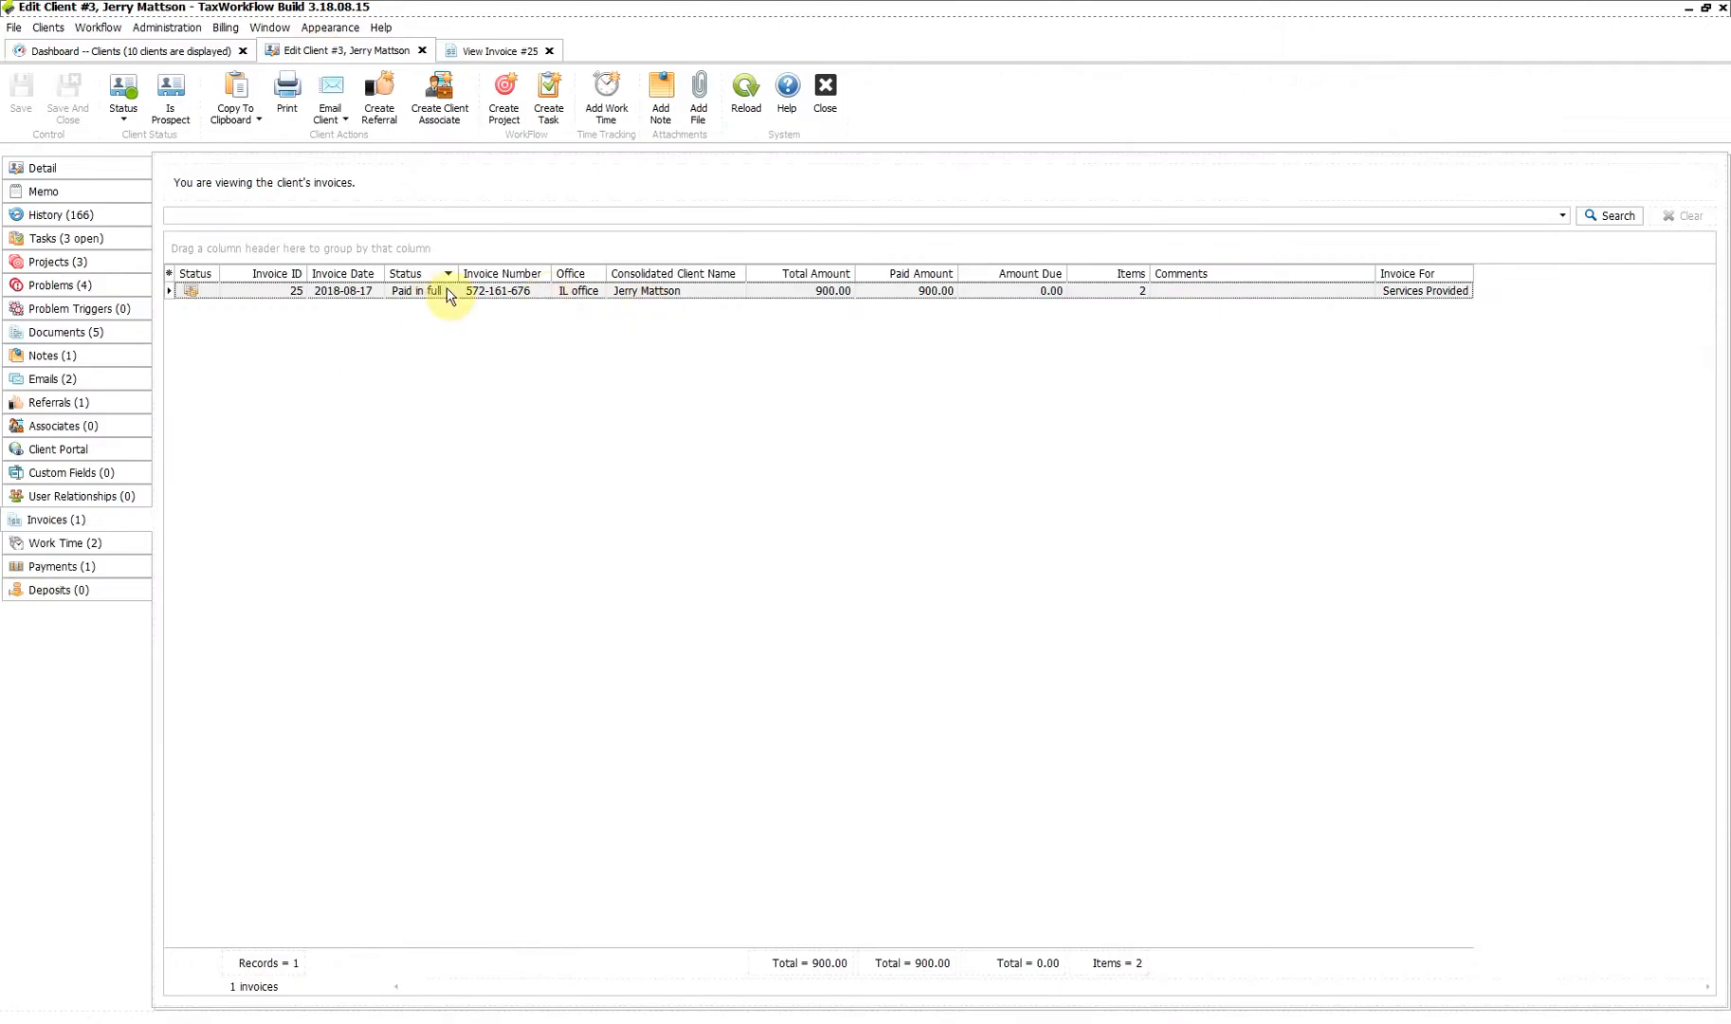
pyautogui.click(86, 568)
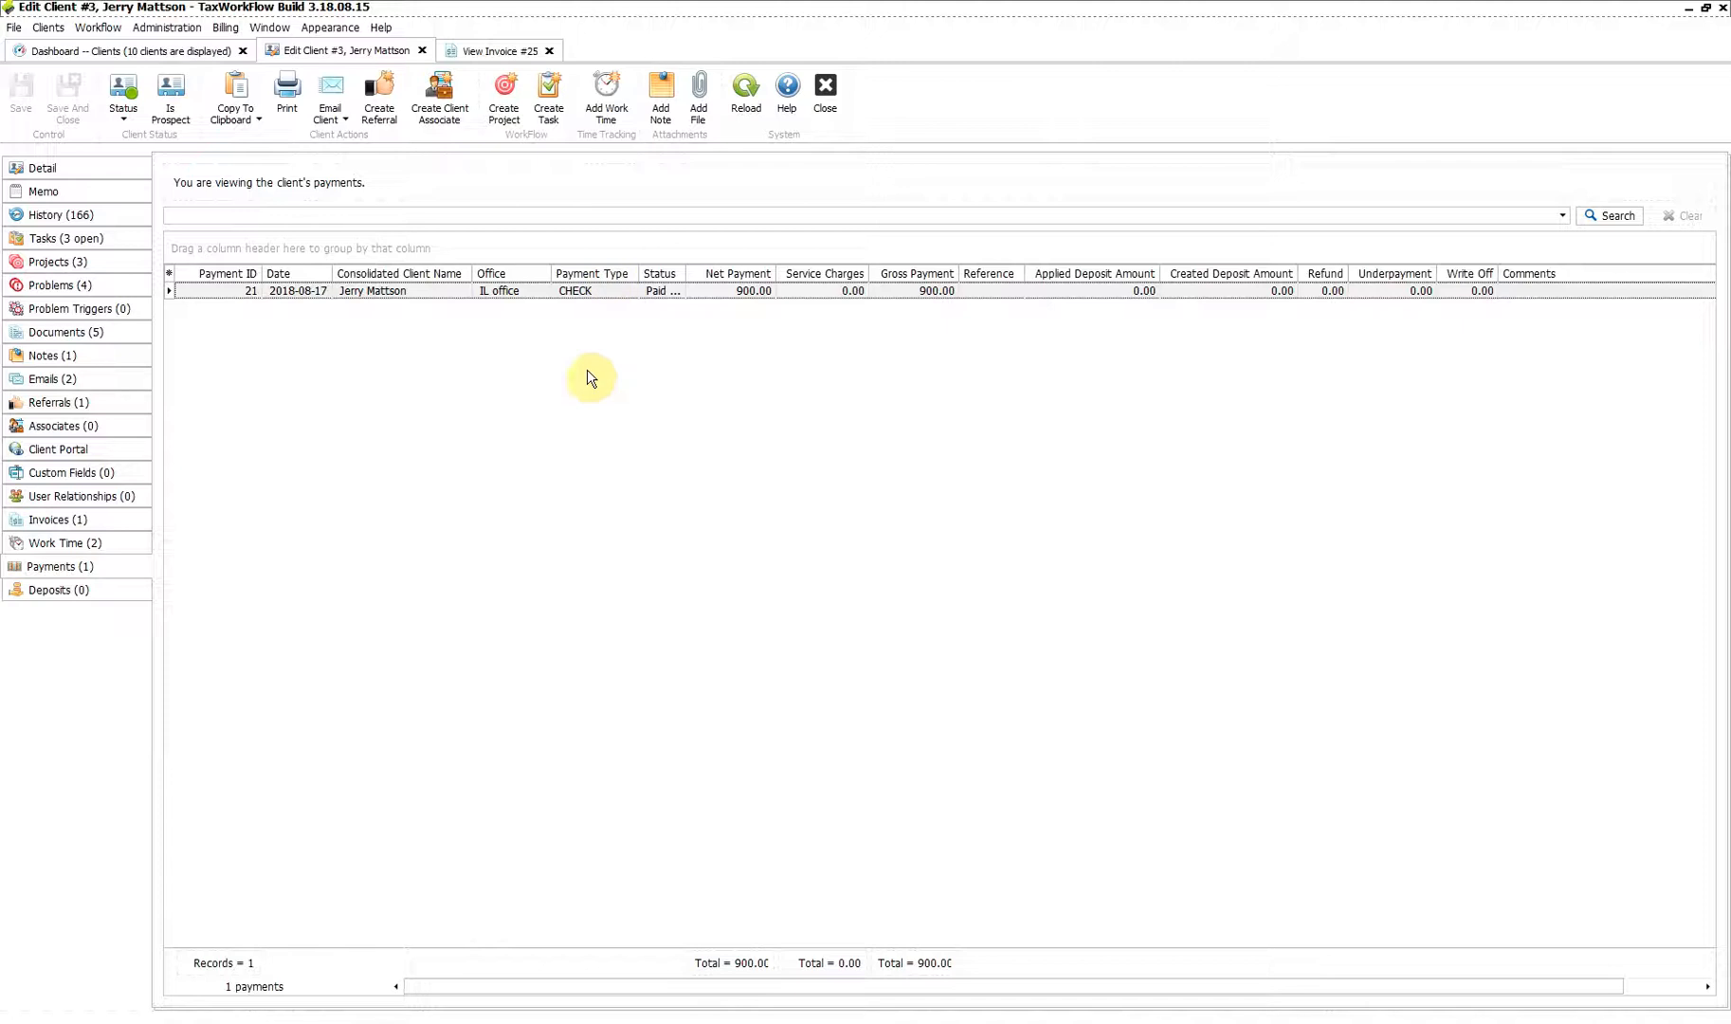
pyautogui.rightClick(350, 291)
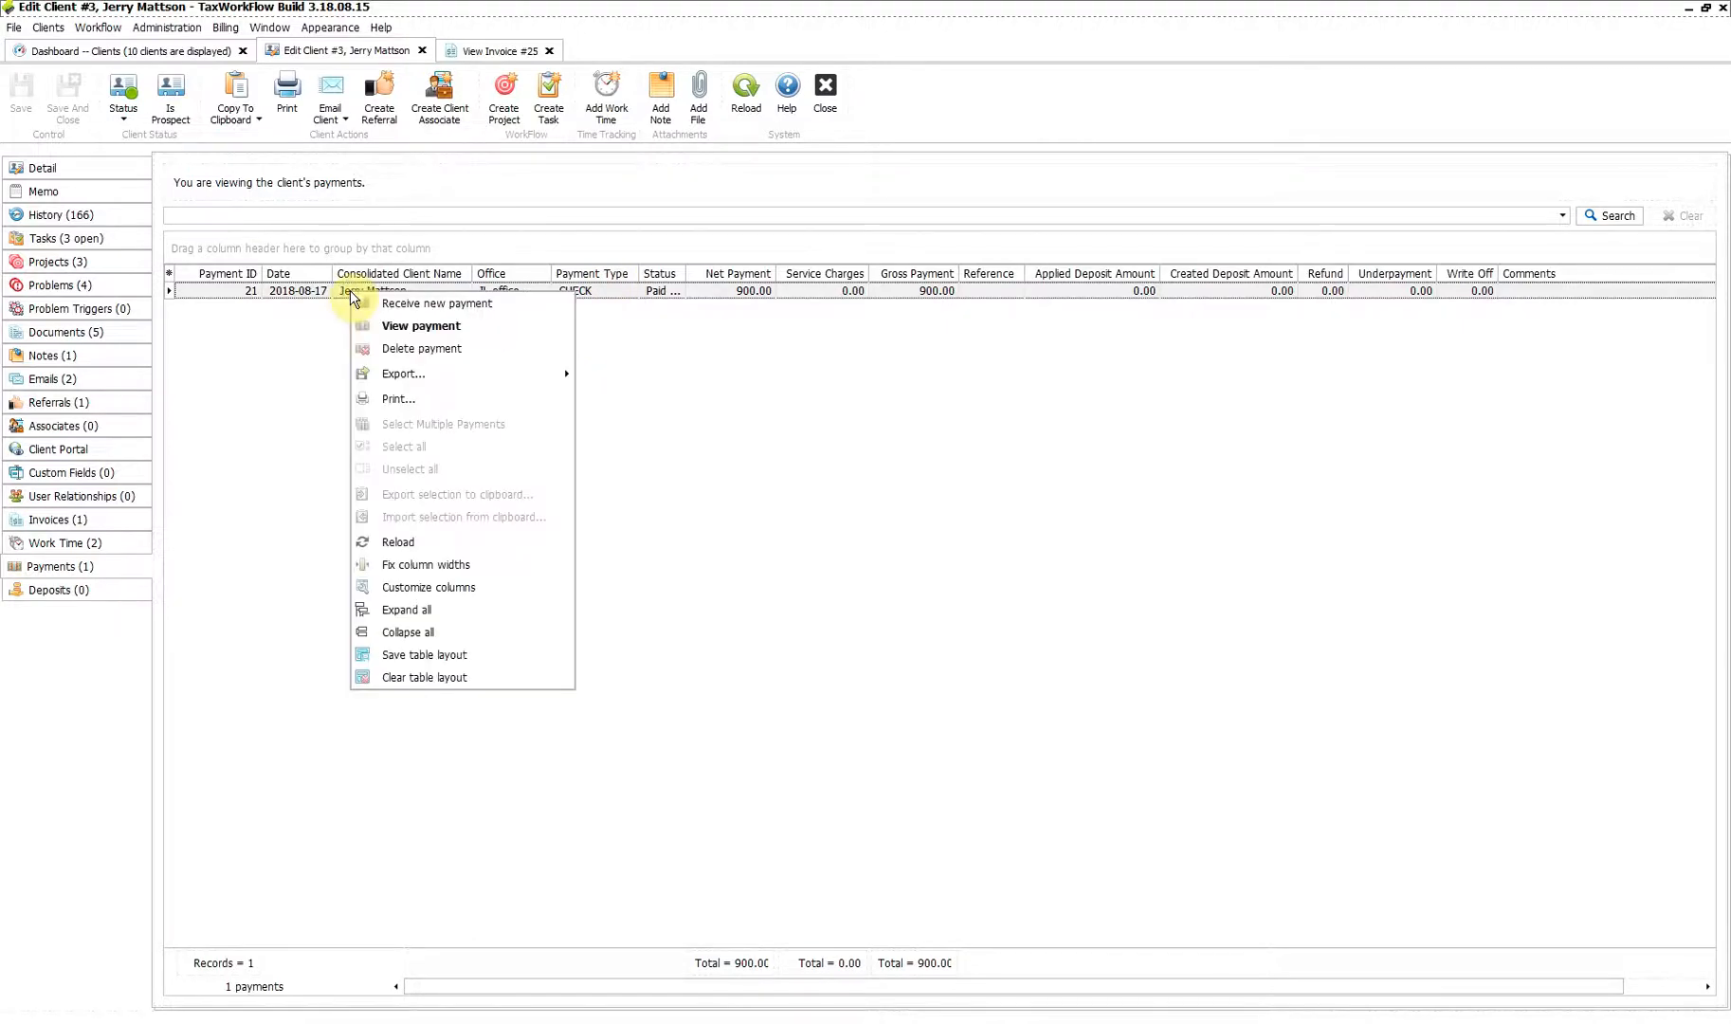
pyautogui.click(403, 351)
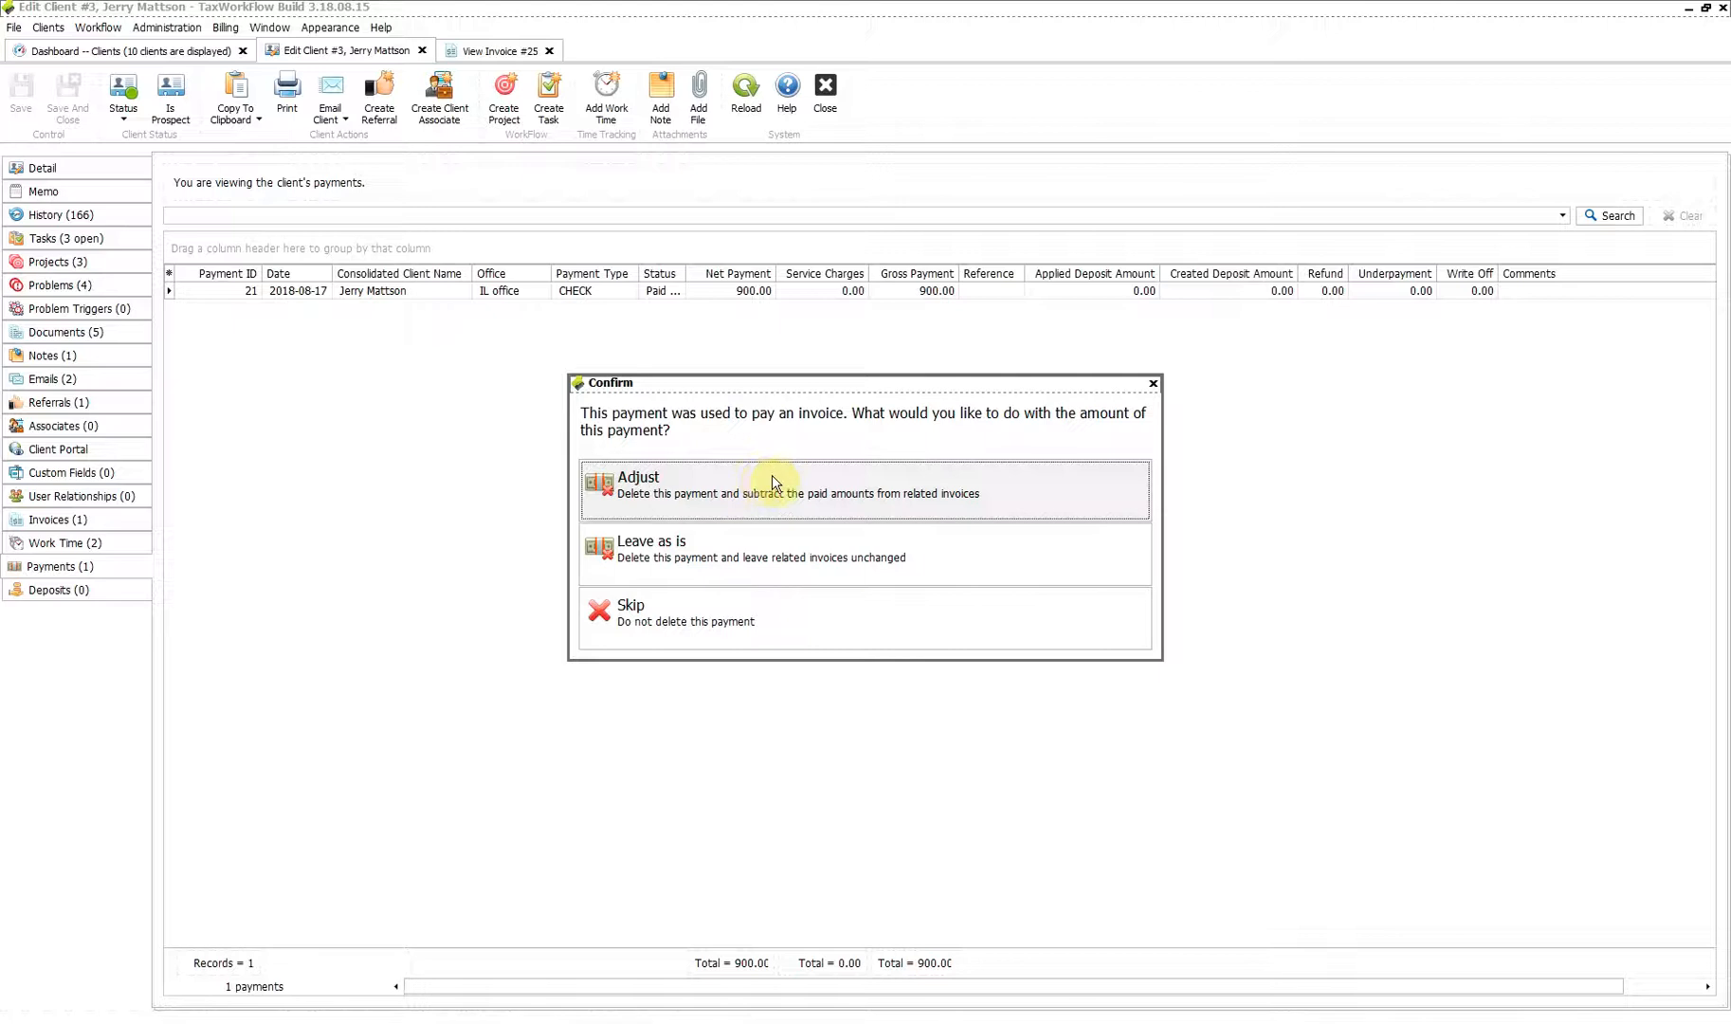
pyautogui.click(720, 487)
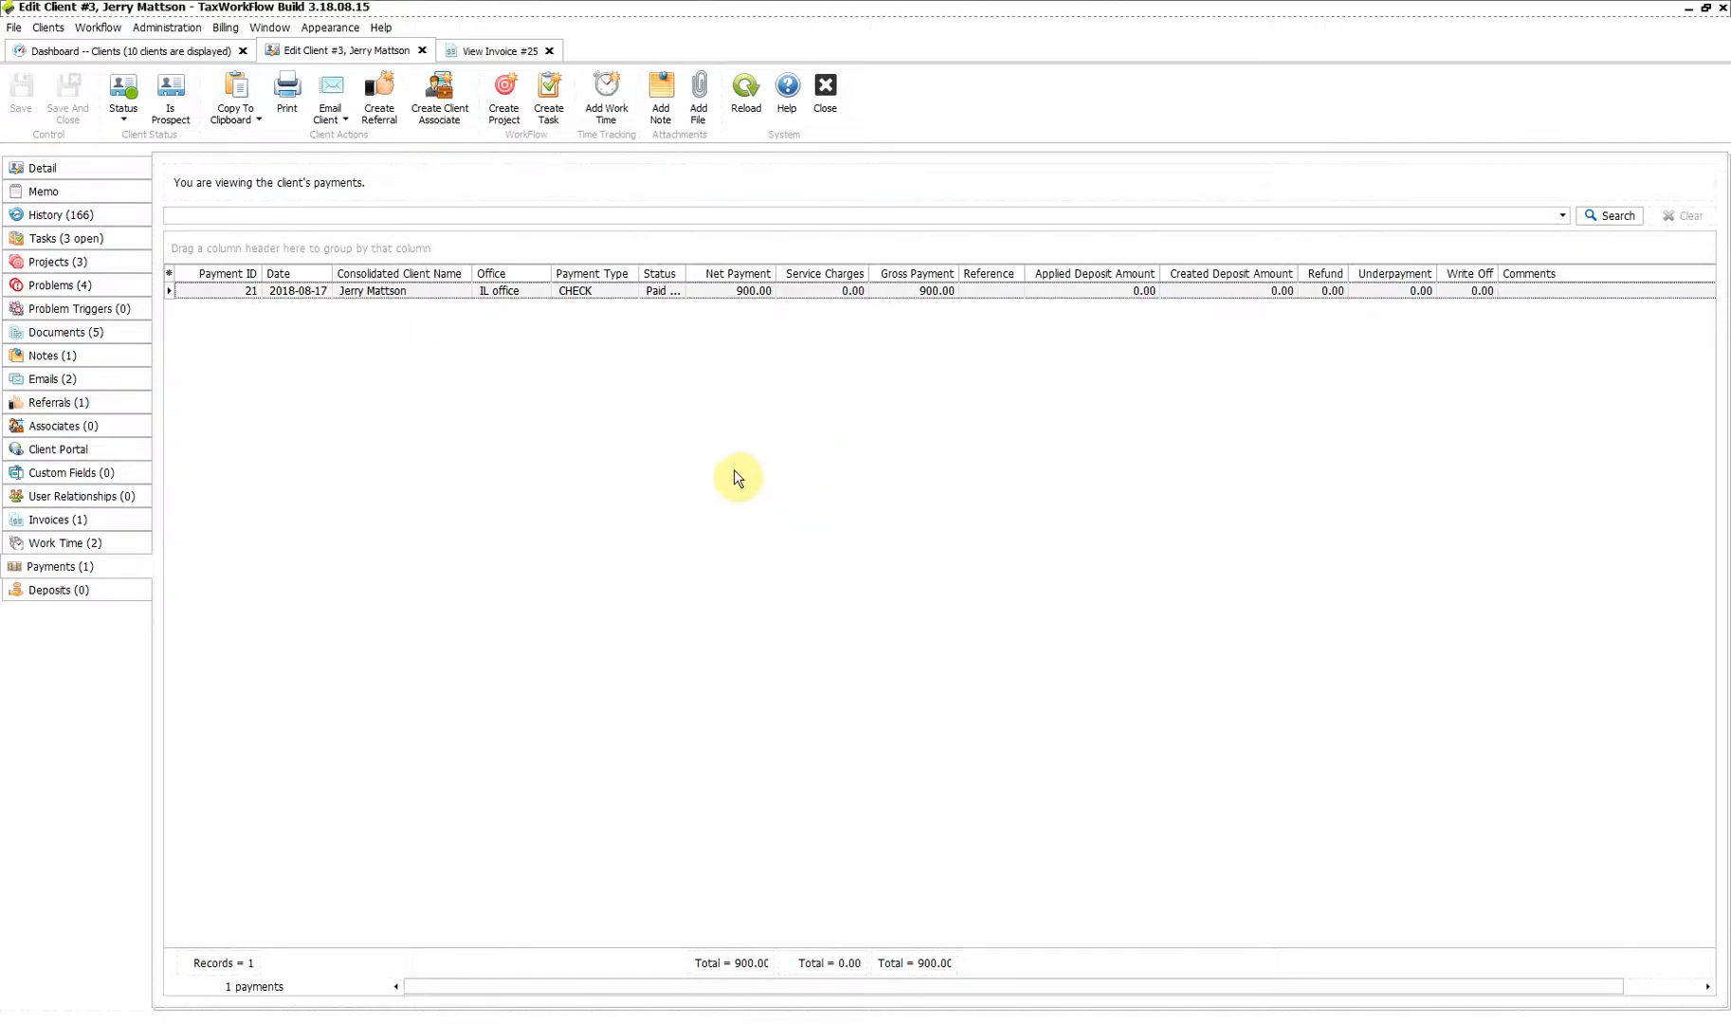
# Open the invoice from the client's invoice list and examine its audit history for billing and payment events.
pyautogui.click(66, 520)
pyautogui.click(445, 294)
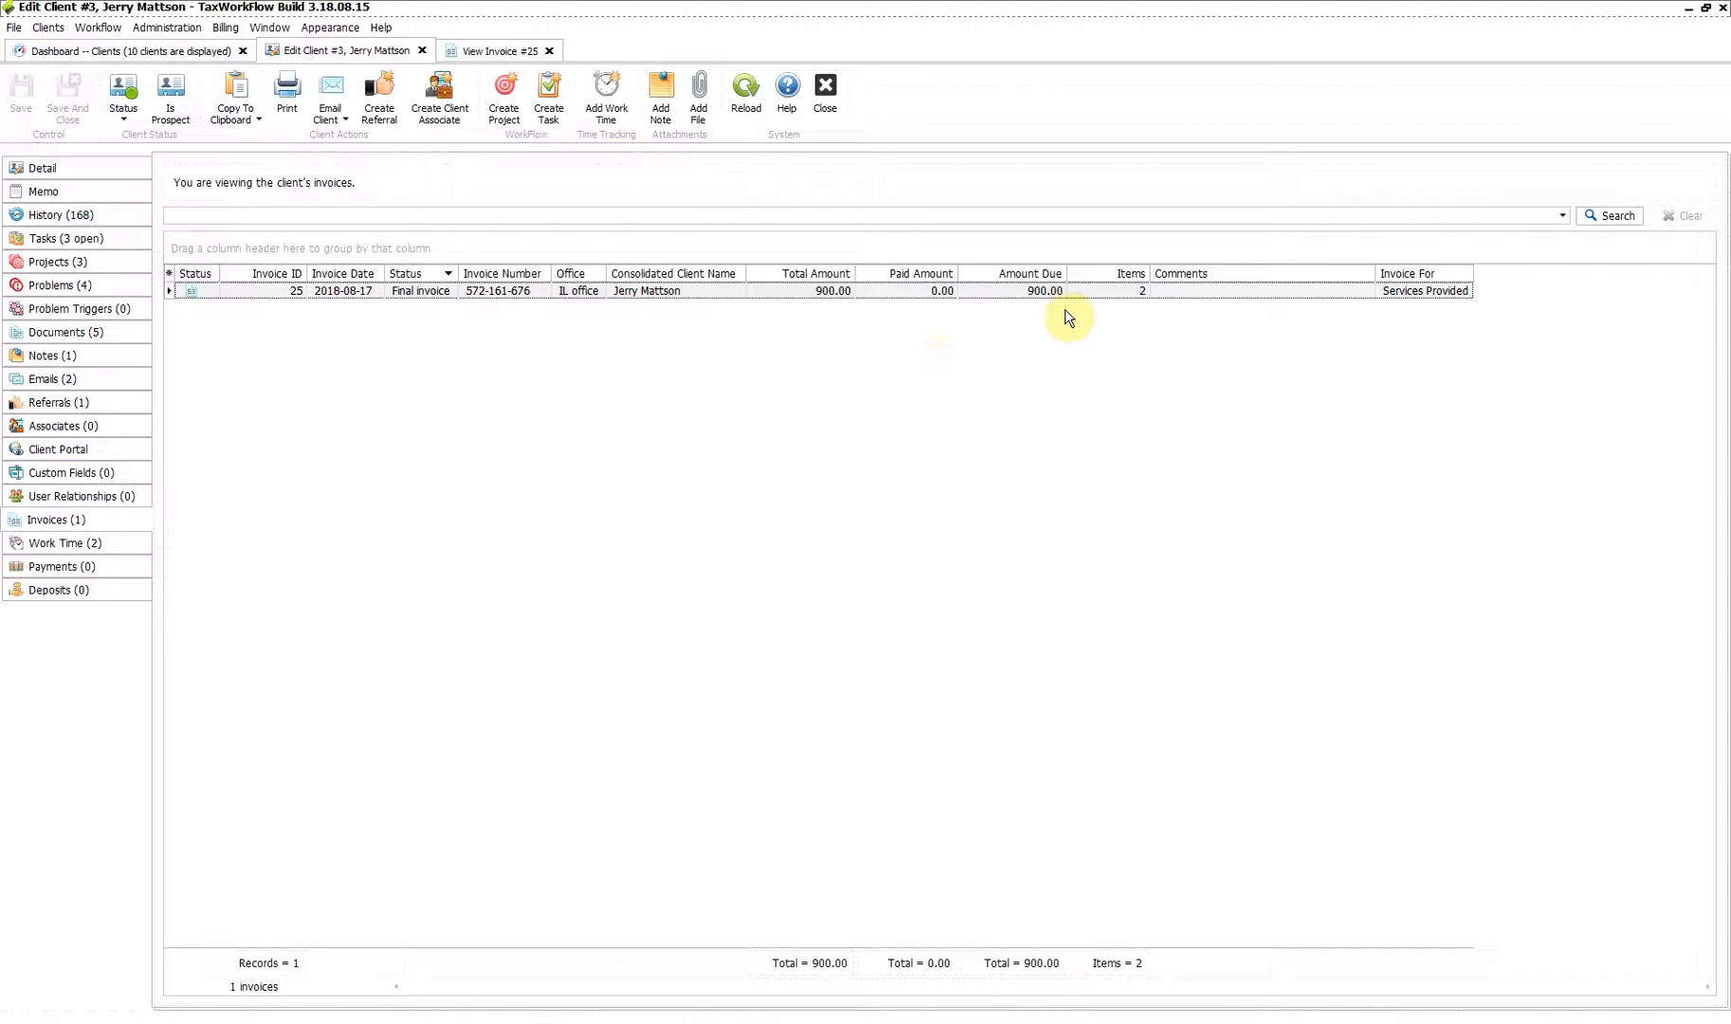
pyautogui.doubleClick(915, 294)
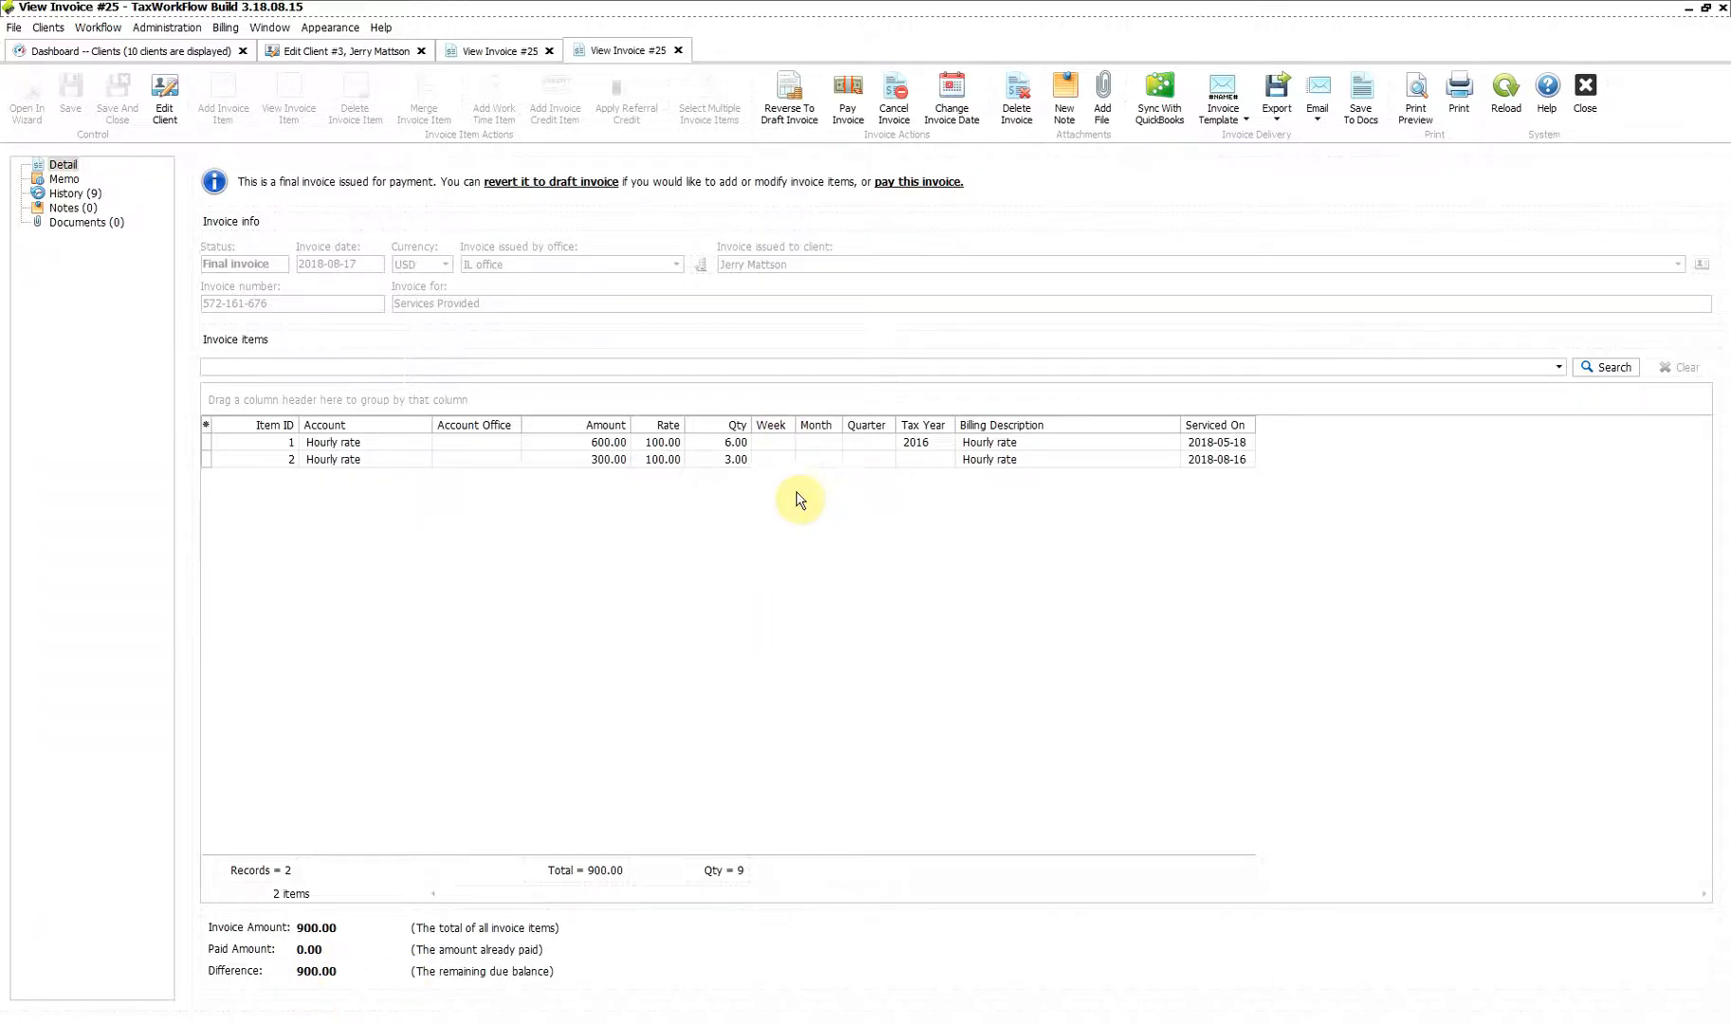
pyautogui.click(80, 193)
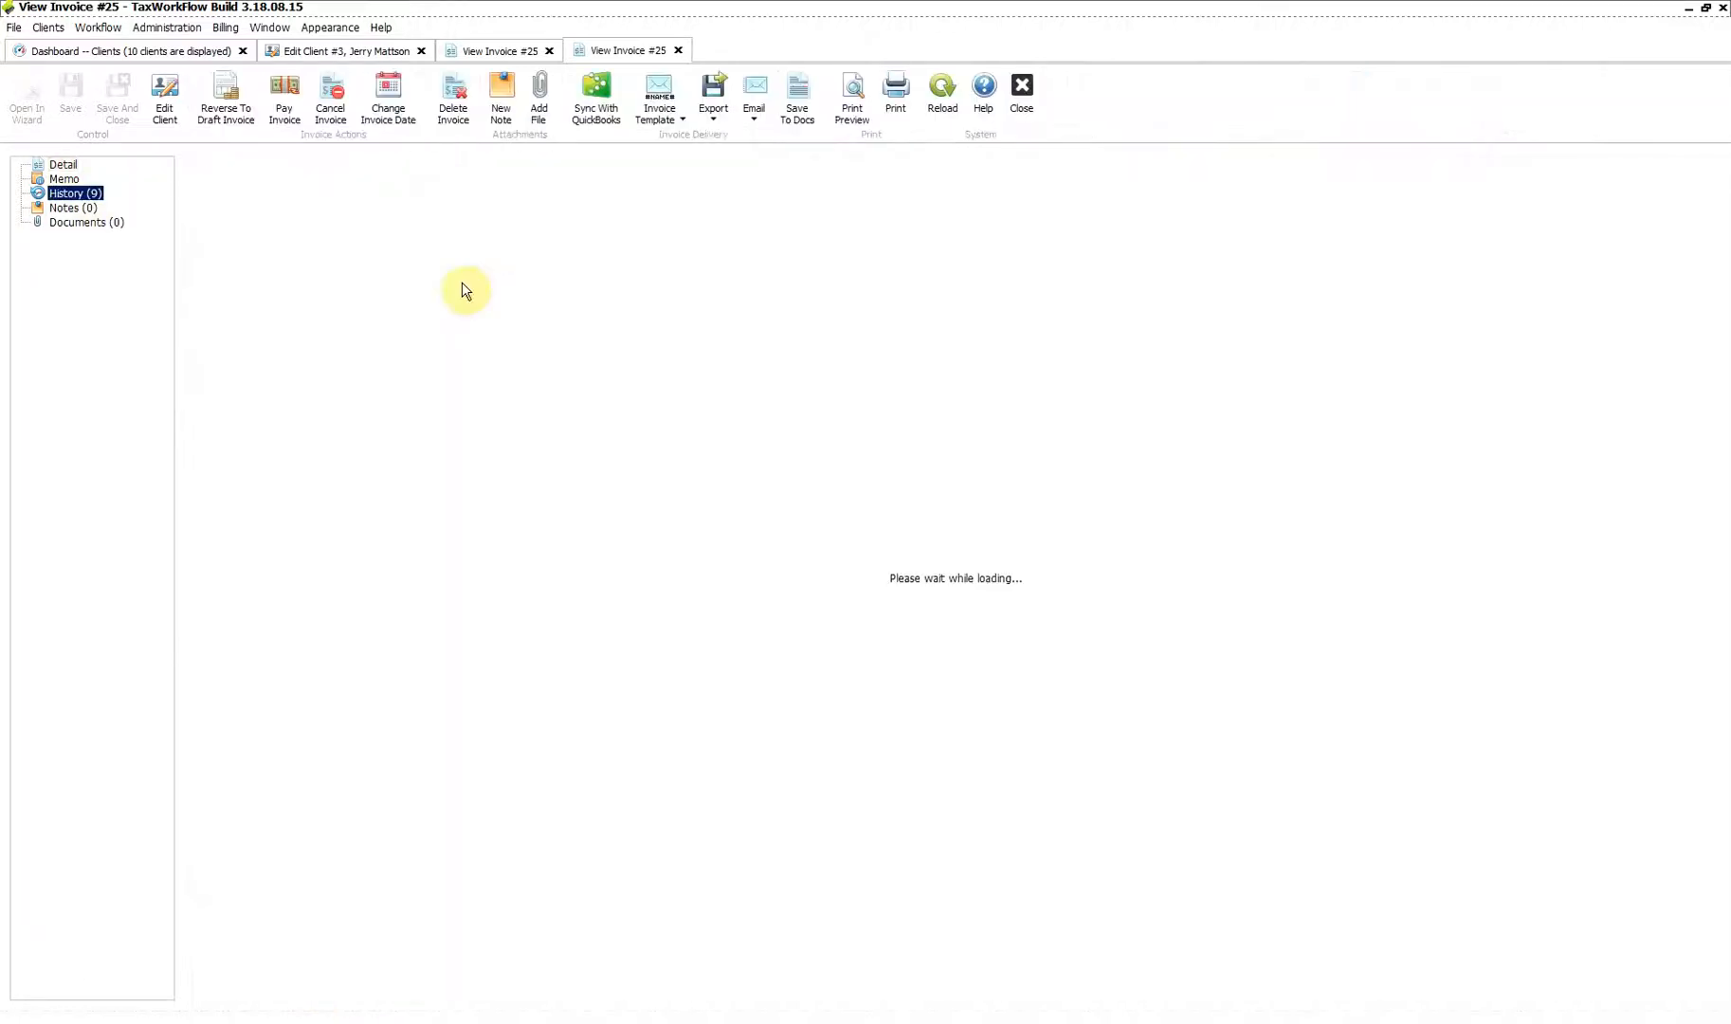
pyautogui.click(792, 418)
pyautogui.click(769, 318)
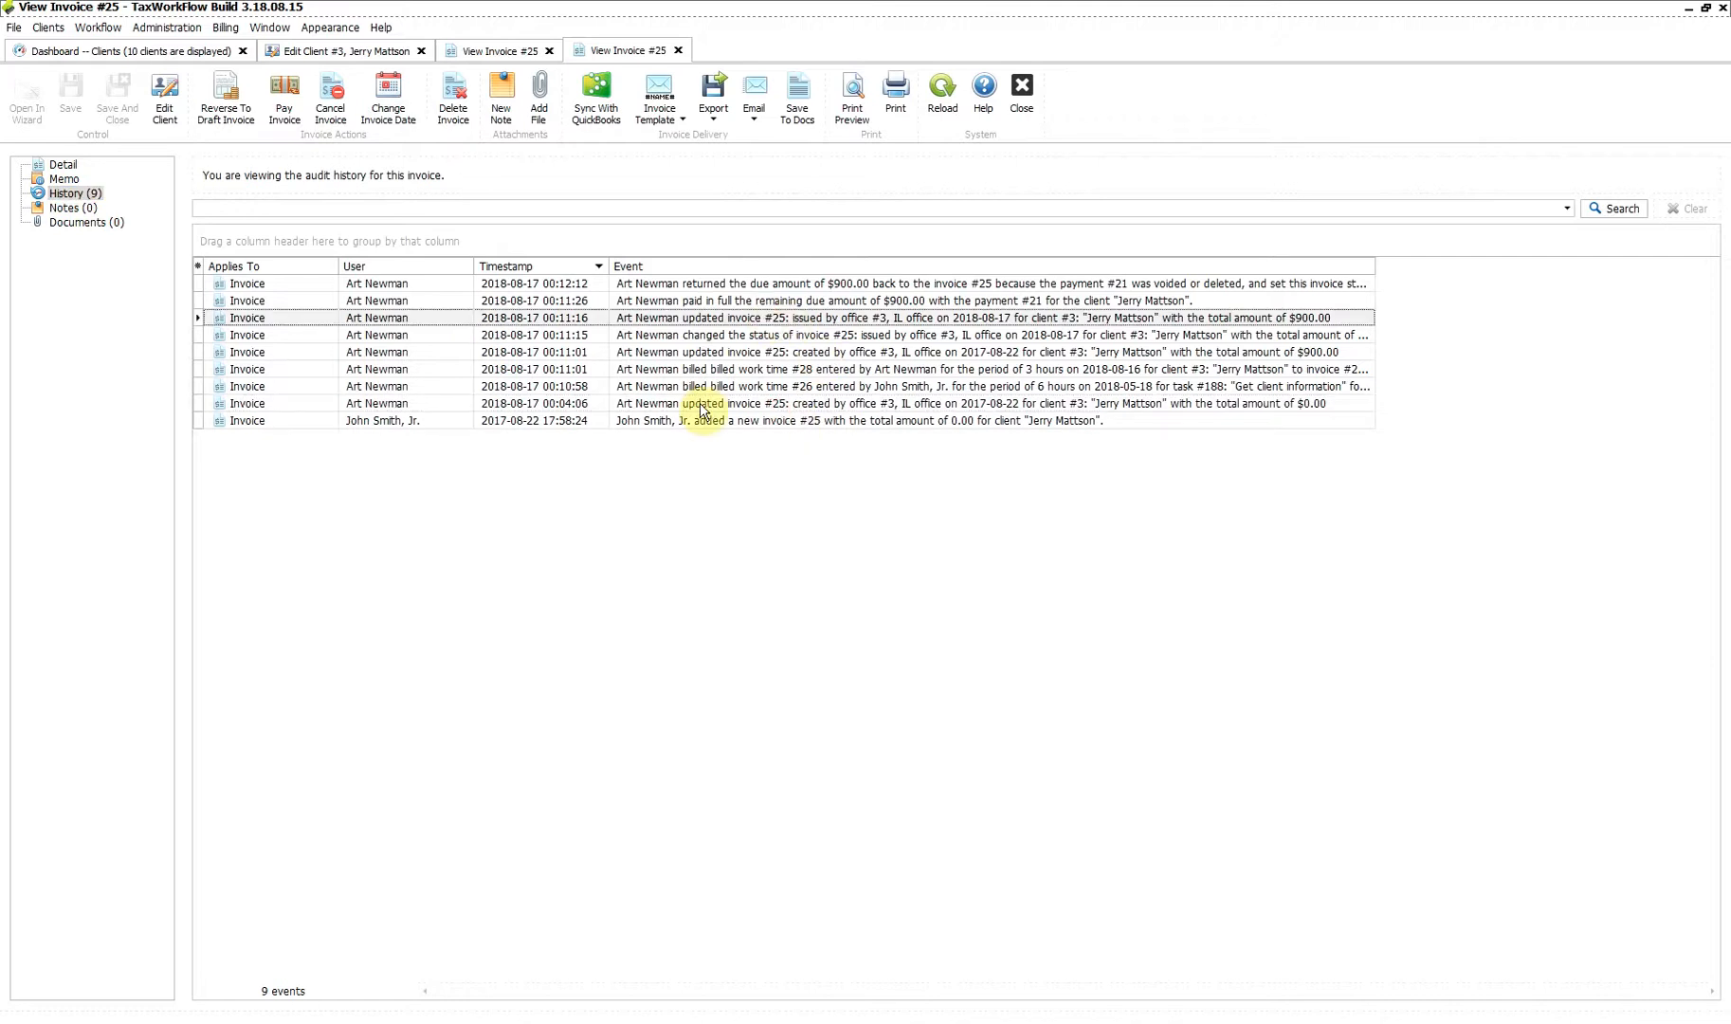
pyautogui.click(711, 387)
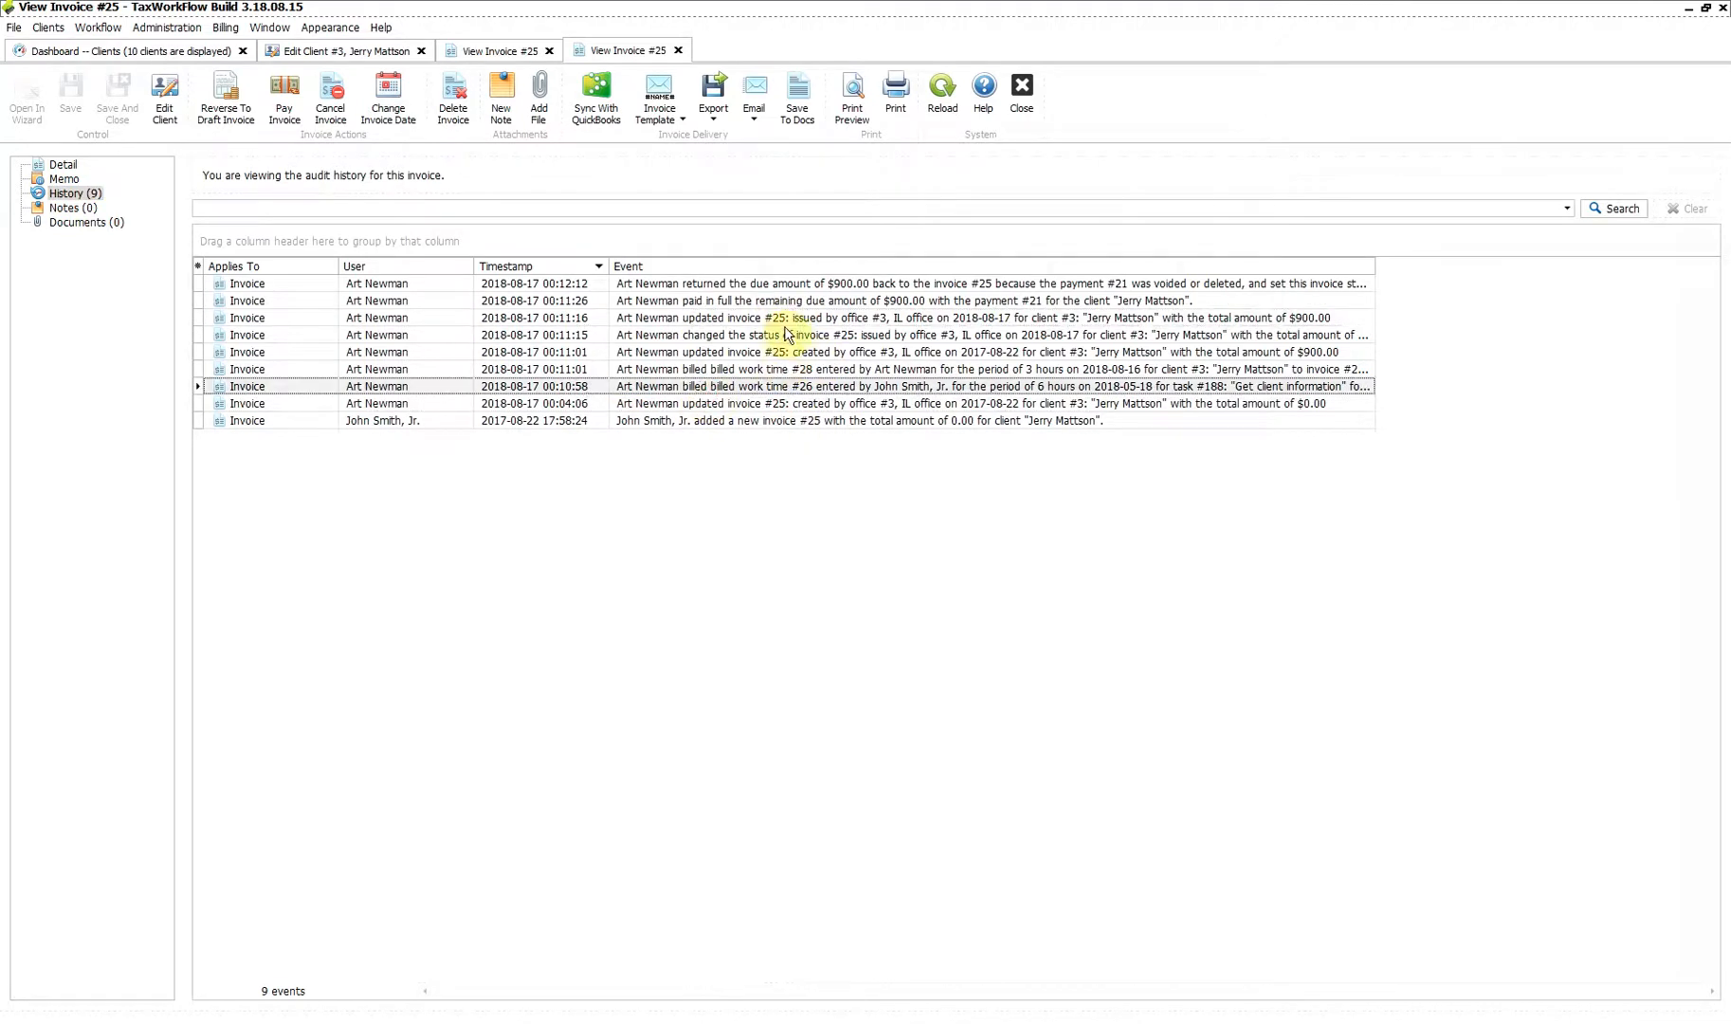
pyautogui.click(786, 334)
pyautogui.click(787, 300)
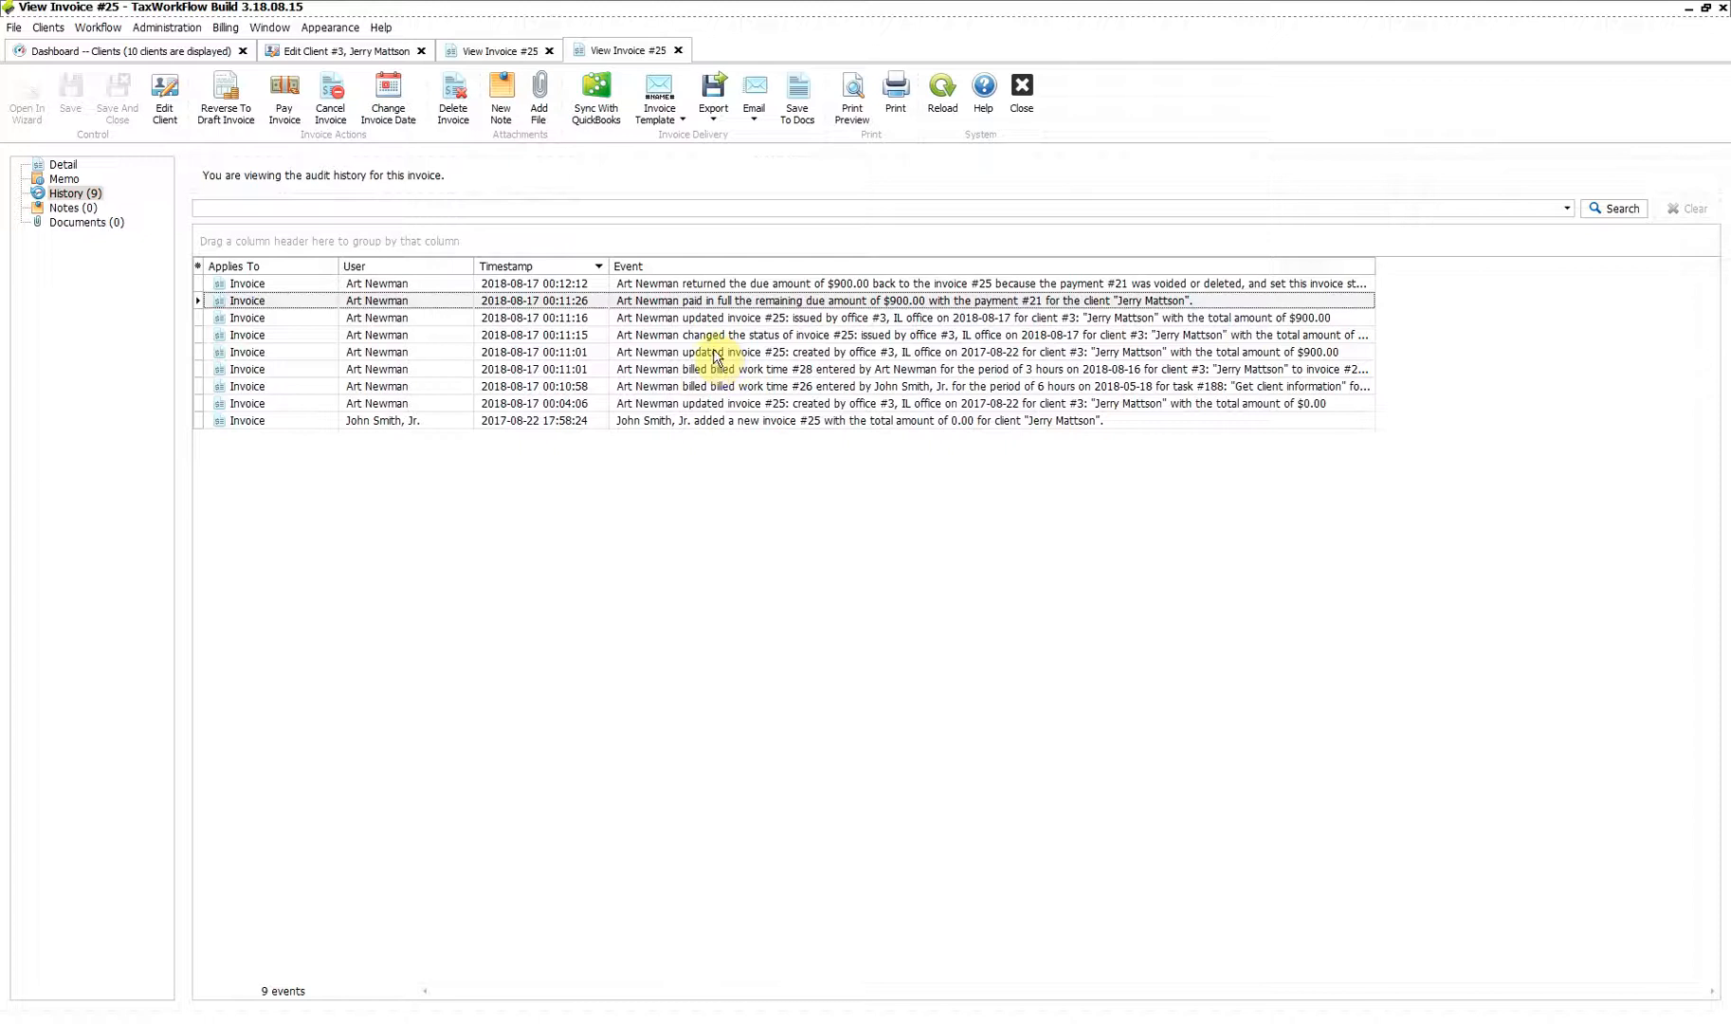
pyautogui.click(678, 50)
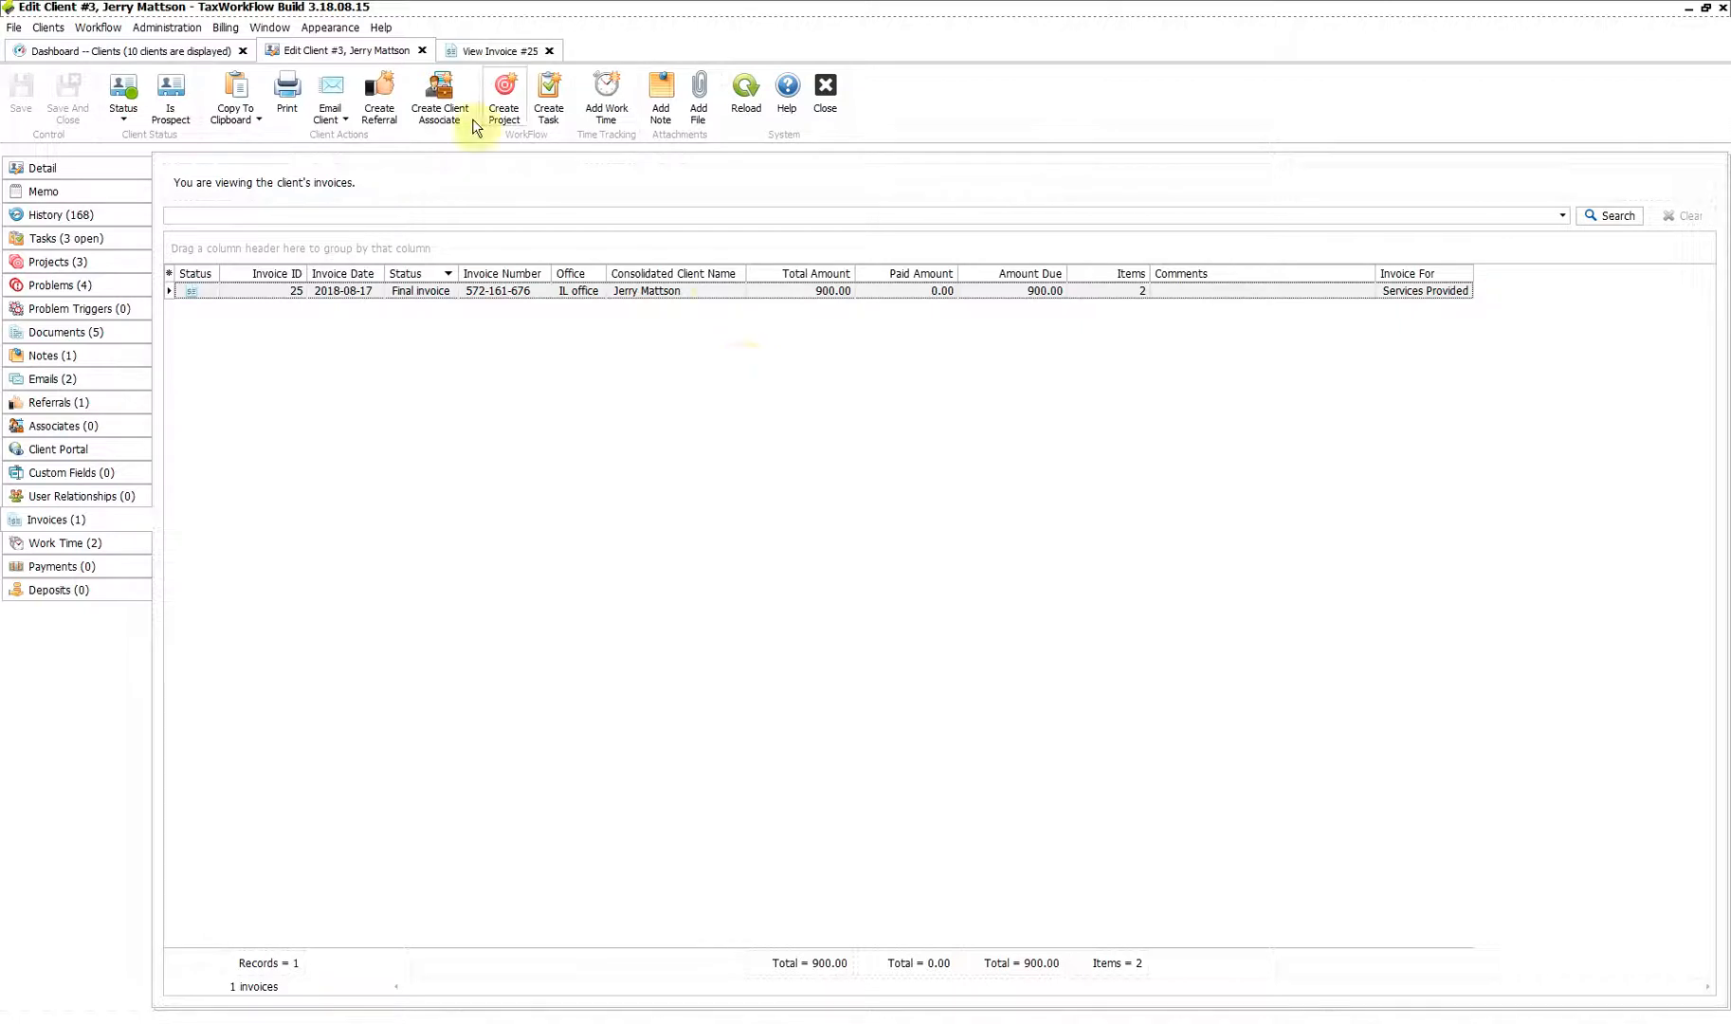
# Delete the client's final invoice with the Rollback work times option and check the billing status of the client's work times.
pyautogui.rightClick(408, 292)
pyautogui.click(494, 350)
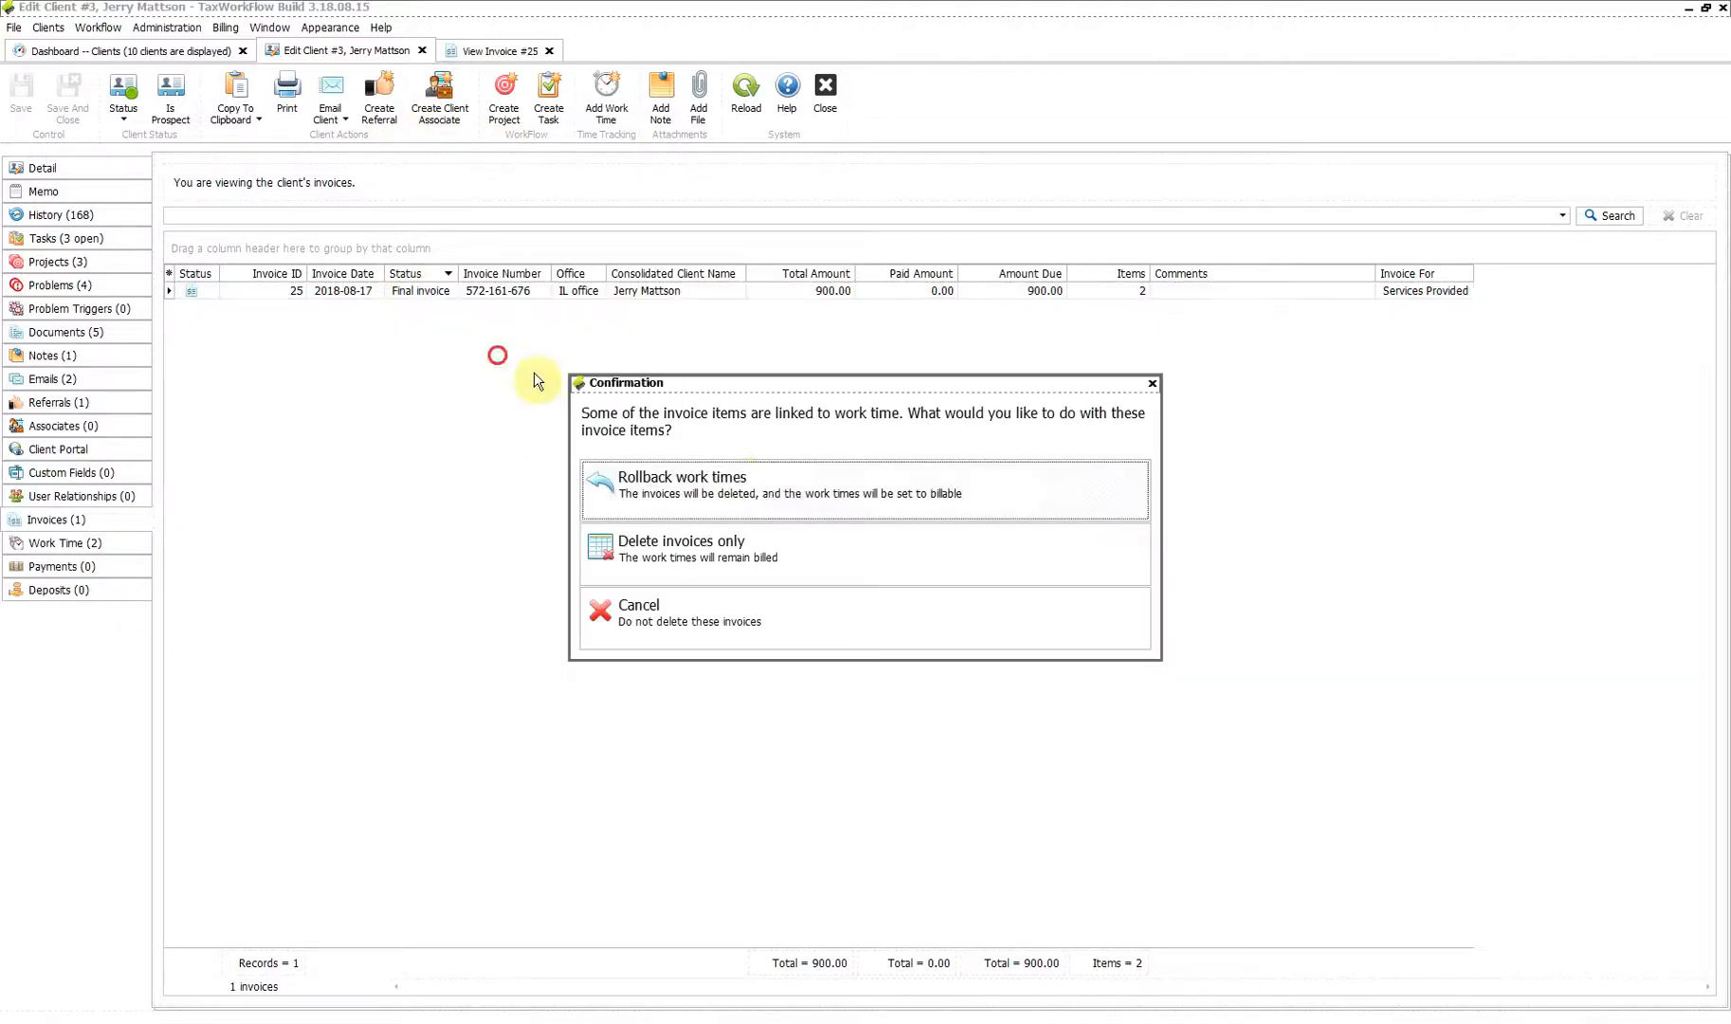
pyautogui.click(704, 482)
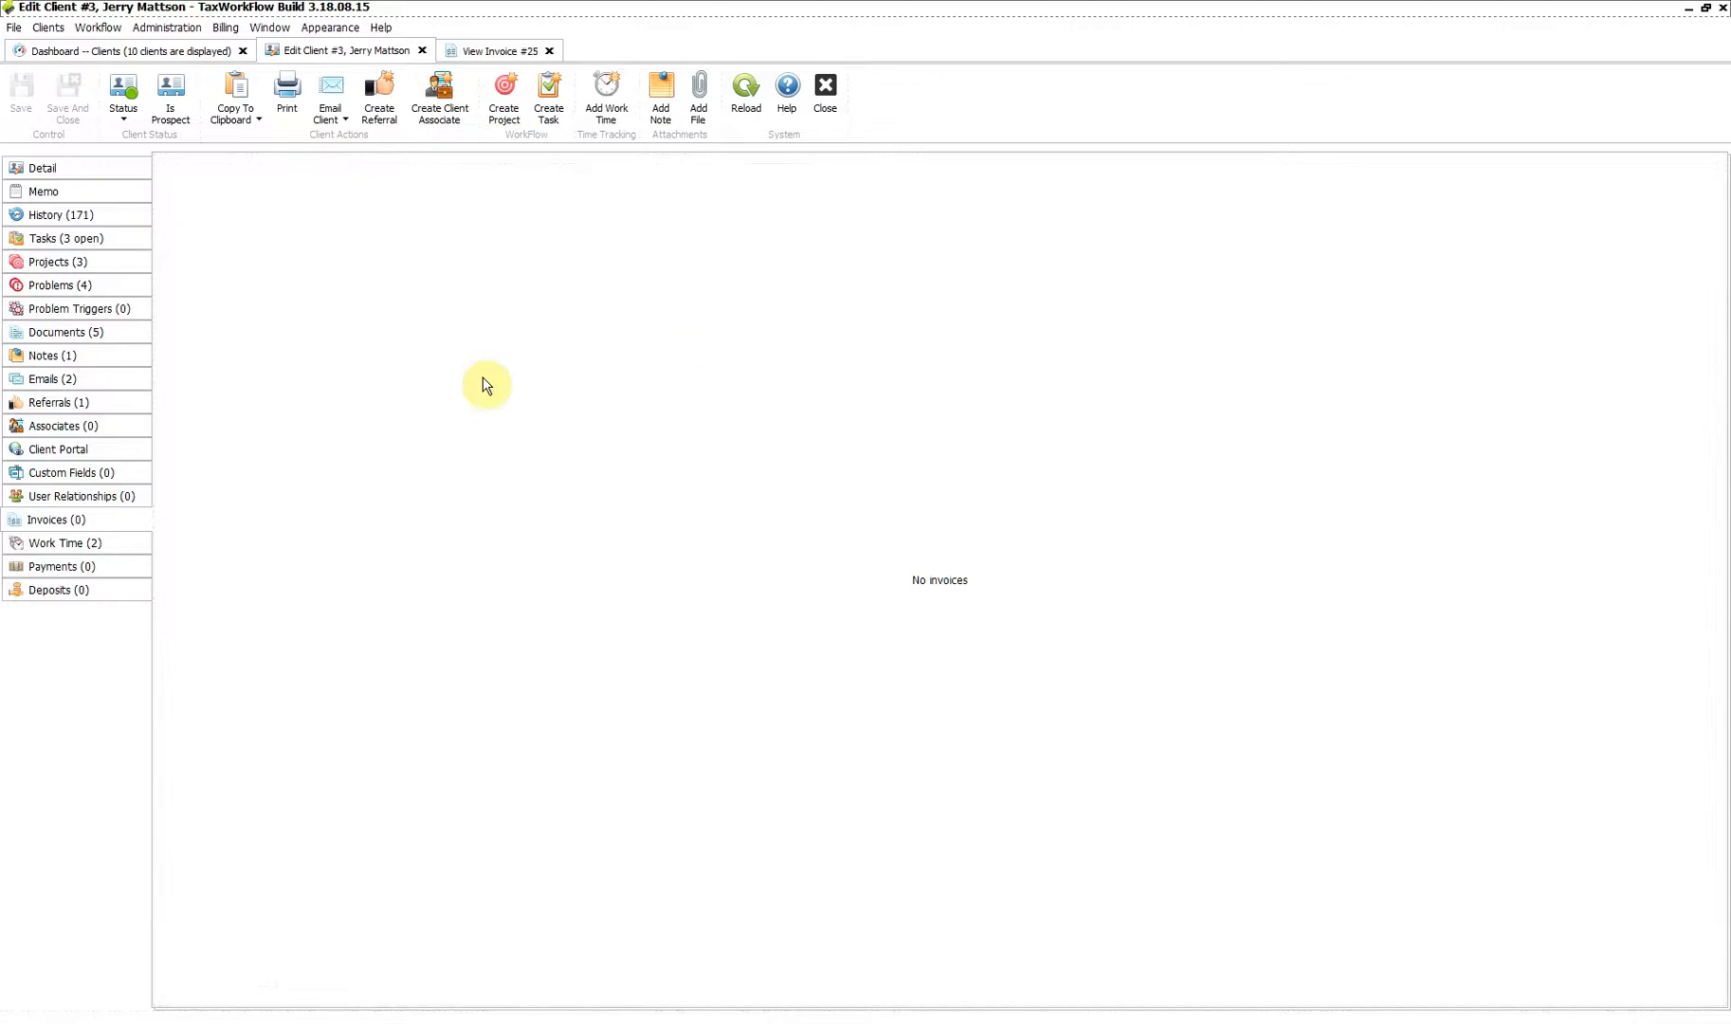
pyautogui.click(107, 545)
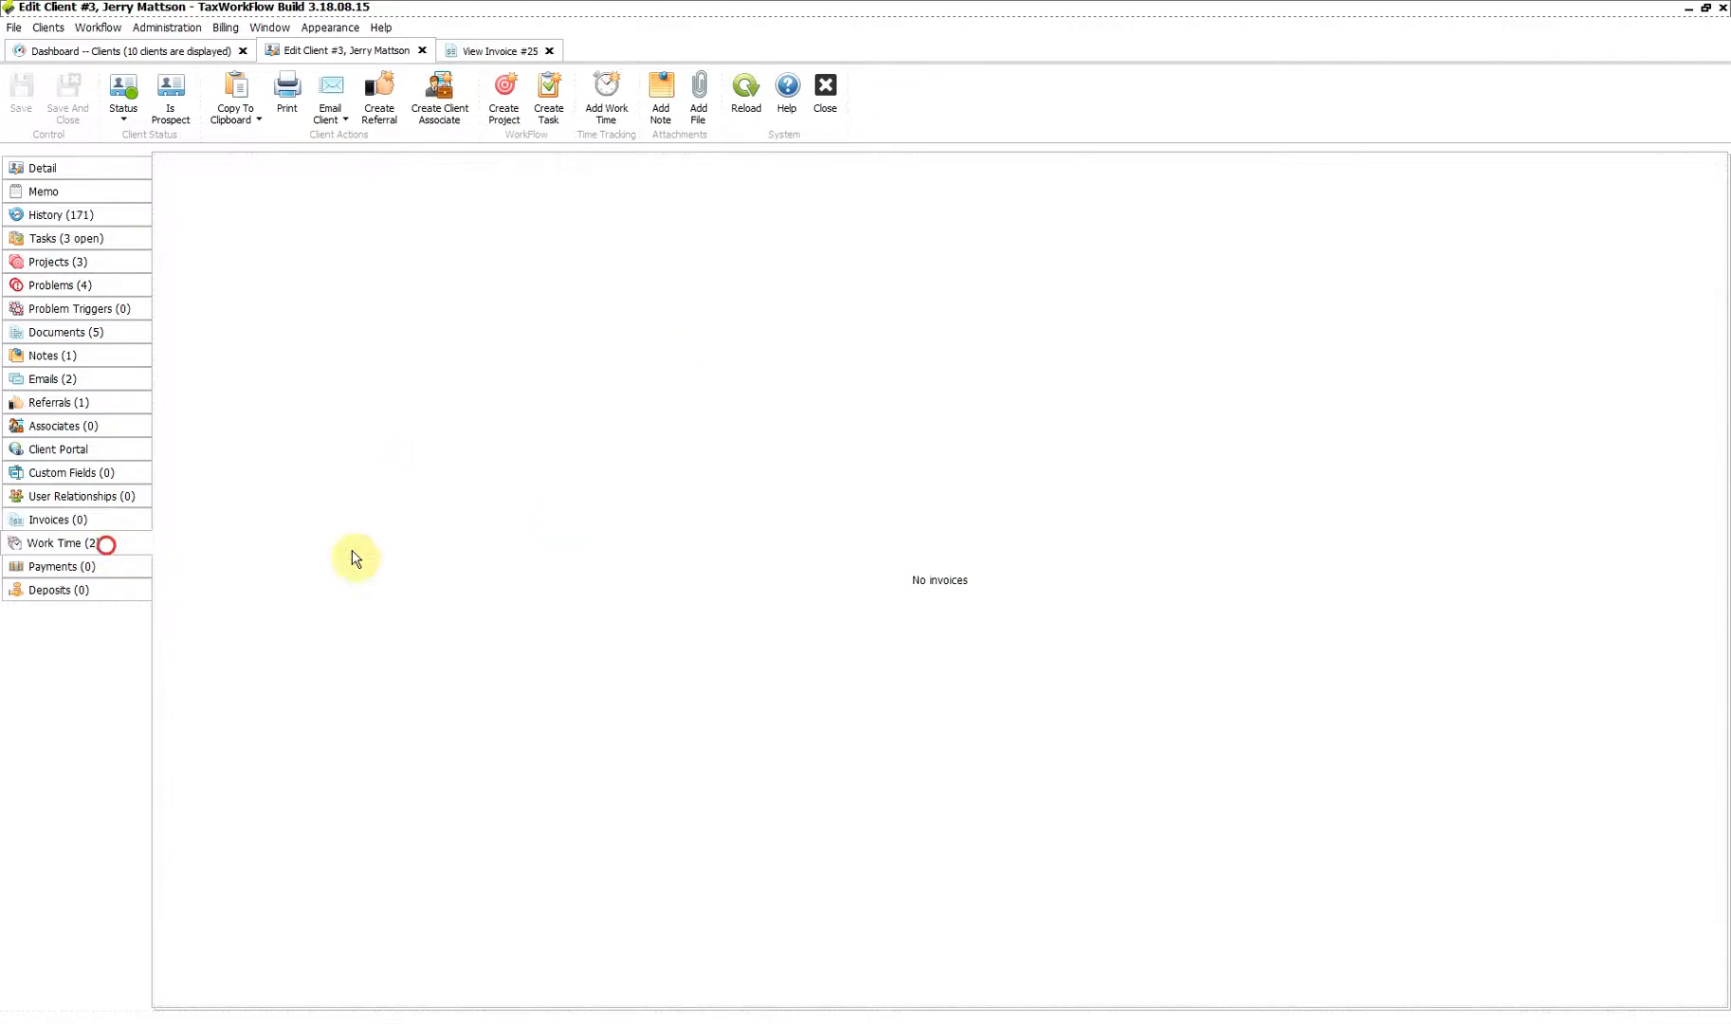
pyautogui.click(680, 309)
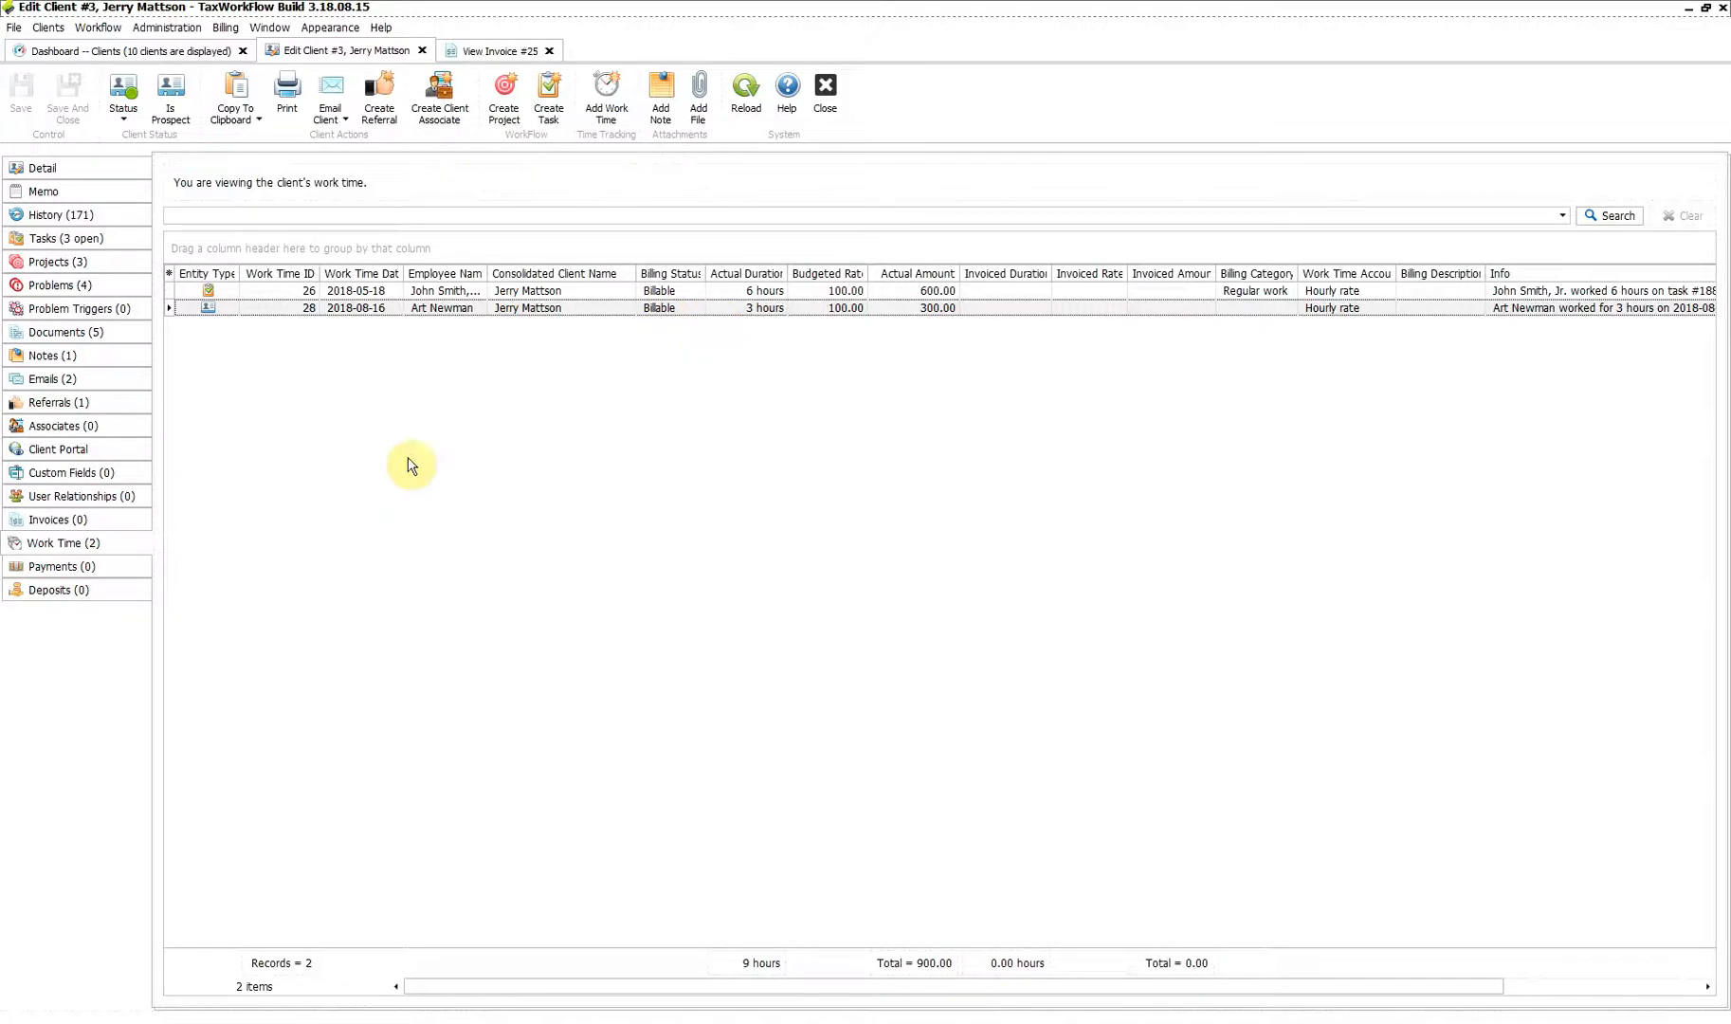
# Create a new invoice for the client with the standard invoice edit form.
pyautogui.click(114, 518)
pyautogui.rightClick(506, 280)
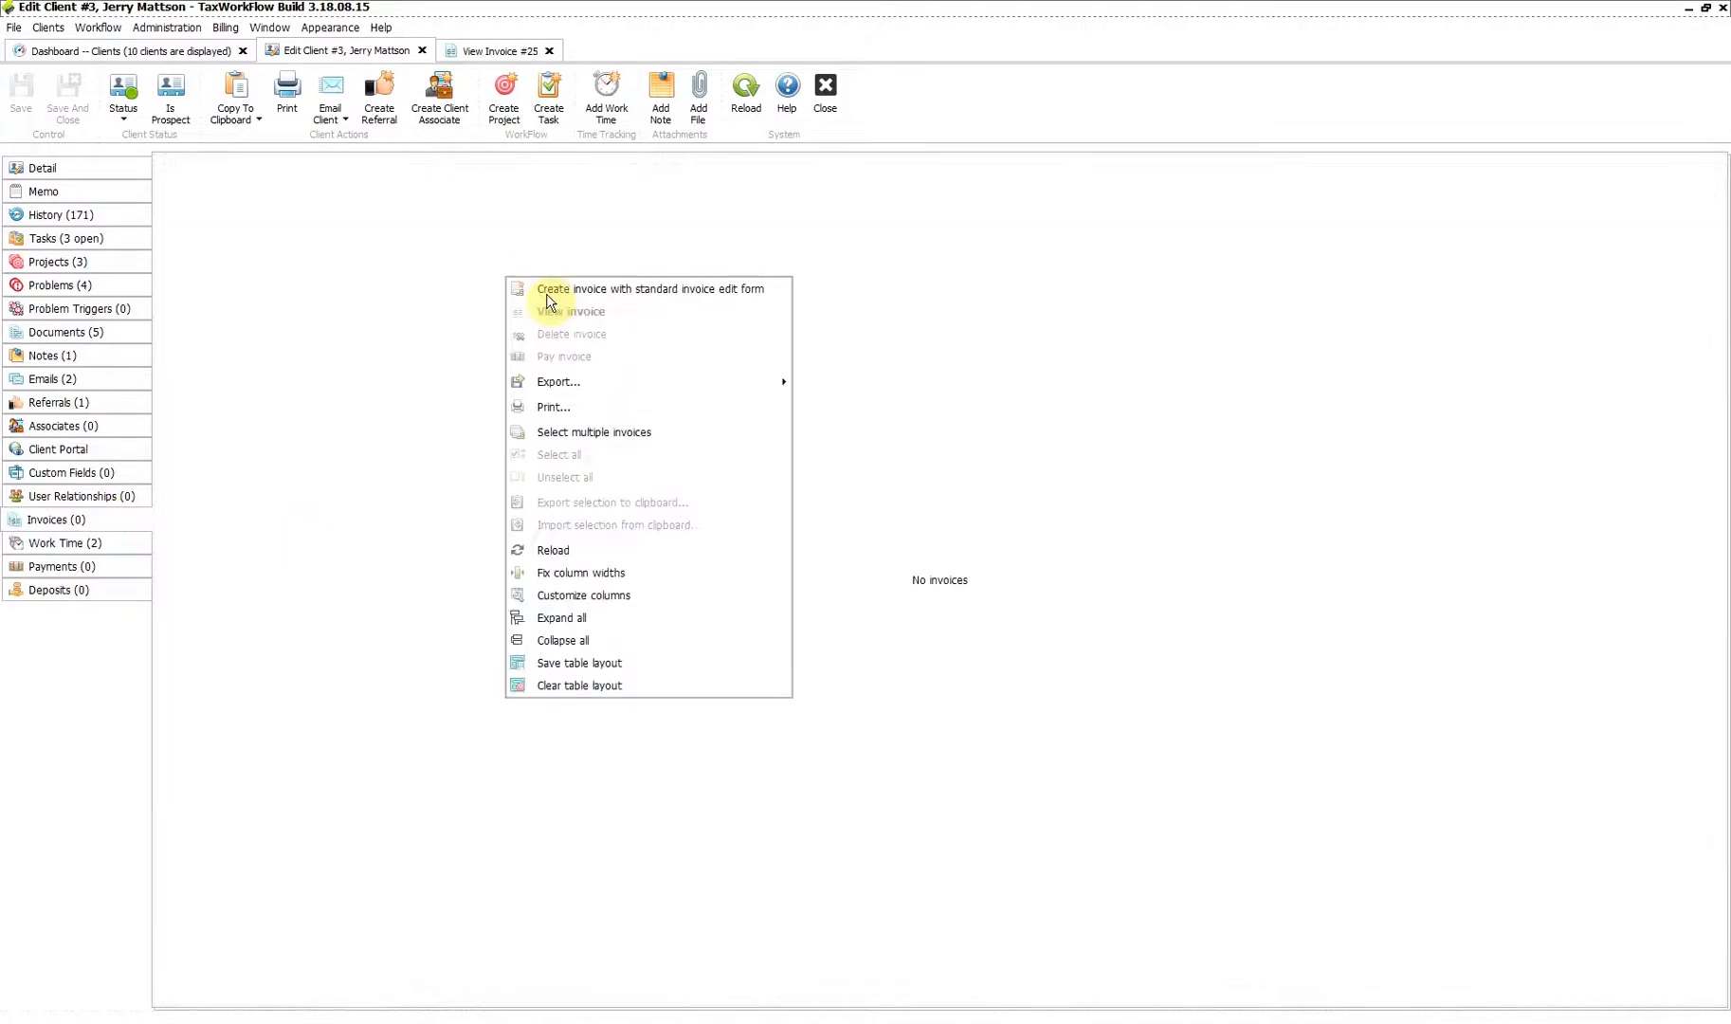
pyautogui.click(616, 288)
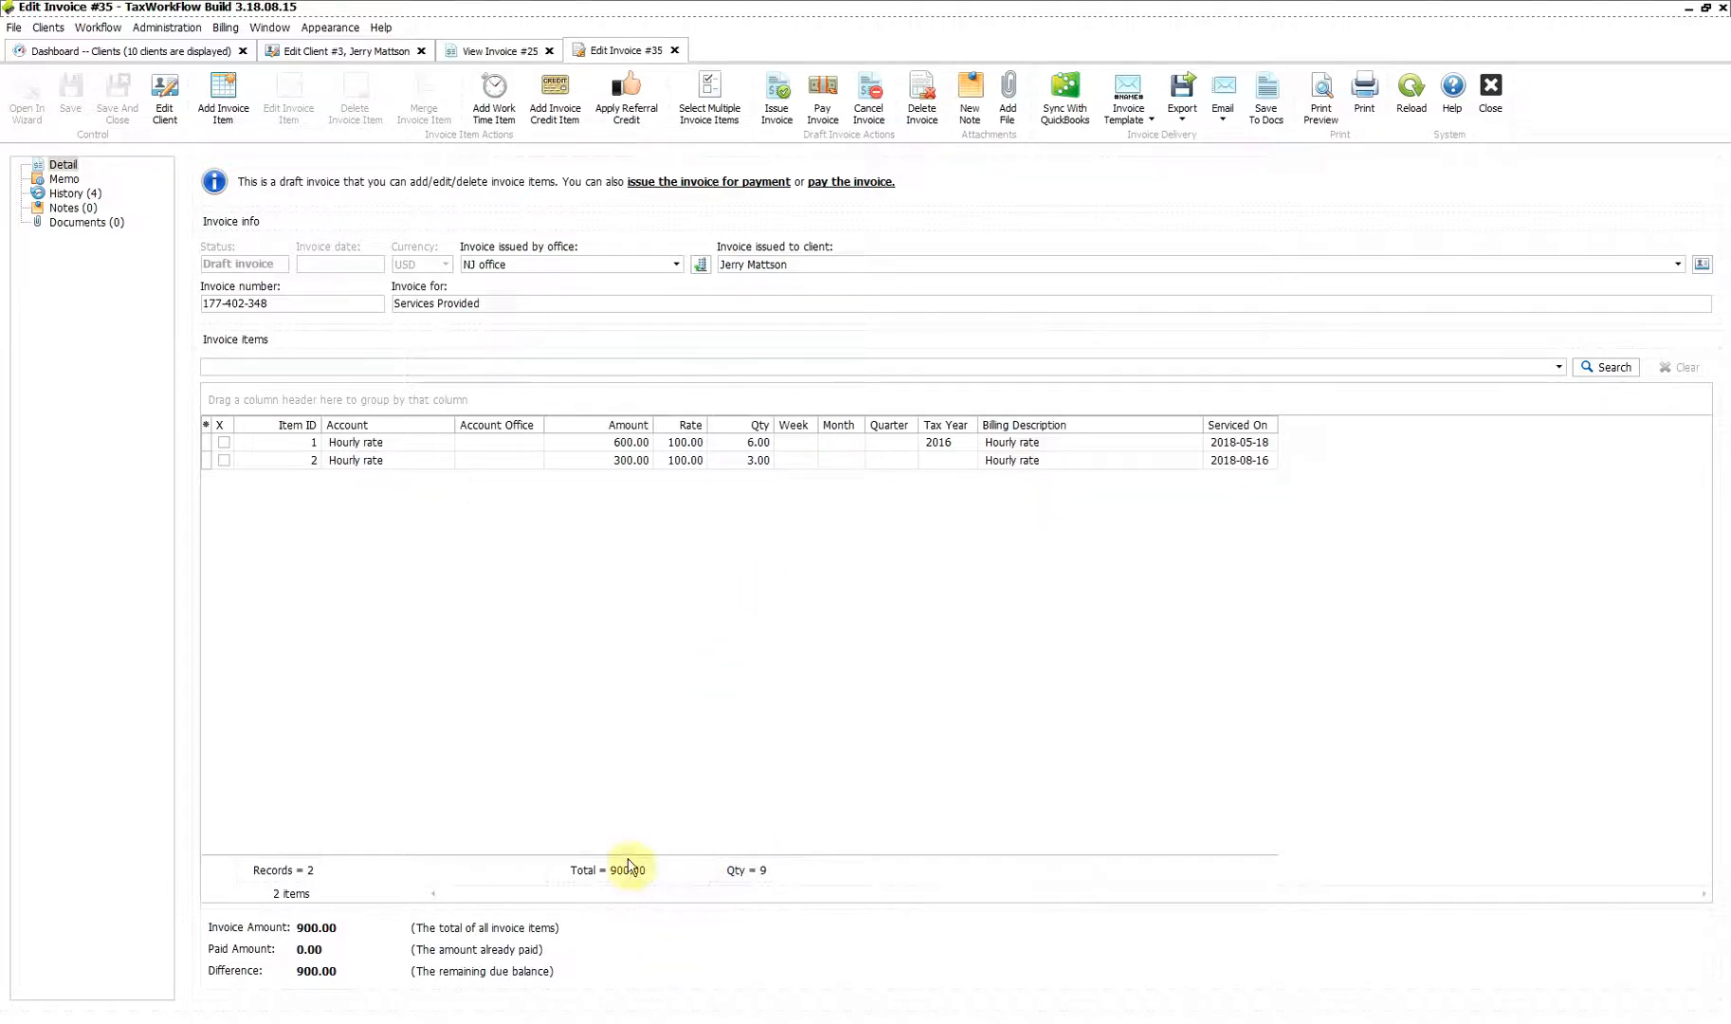
# Add a Tax Preparation Services item at a rate of 500.00 to the new draft invoice and save it.
pyautogui.click(223, 100)
pyautogui.click(561, 384)
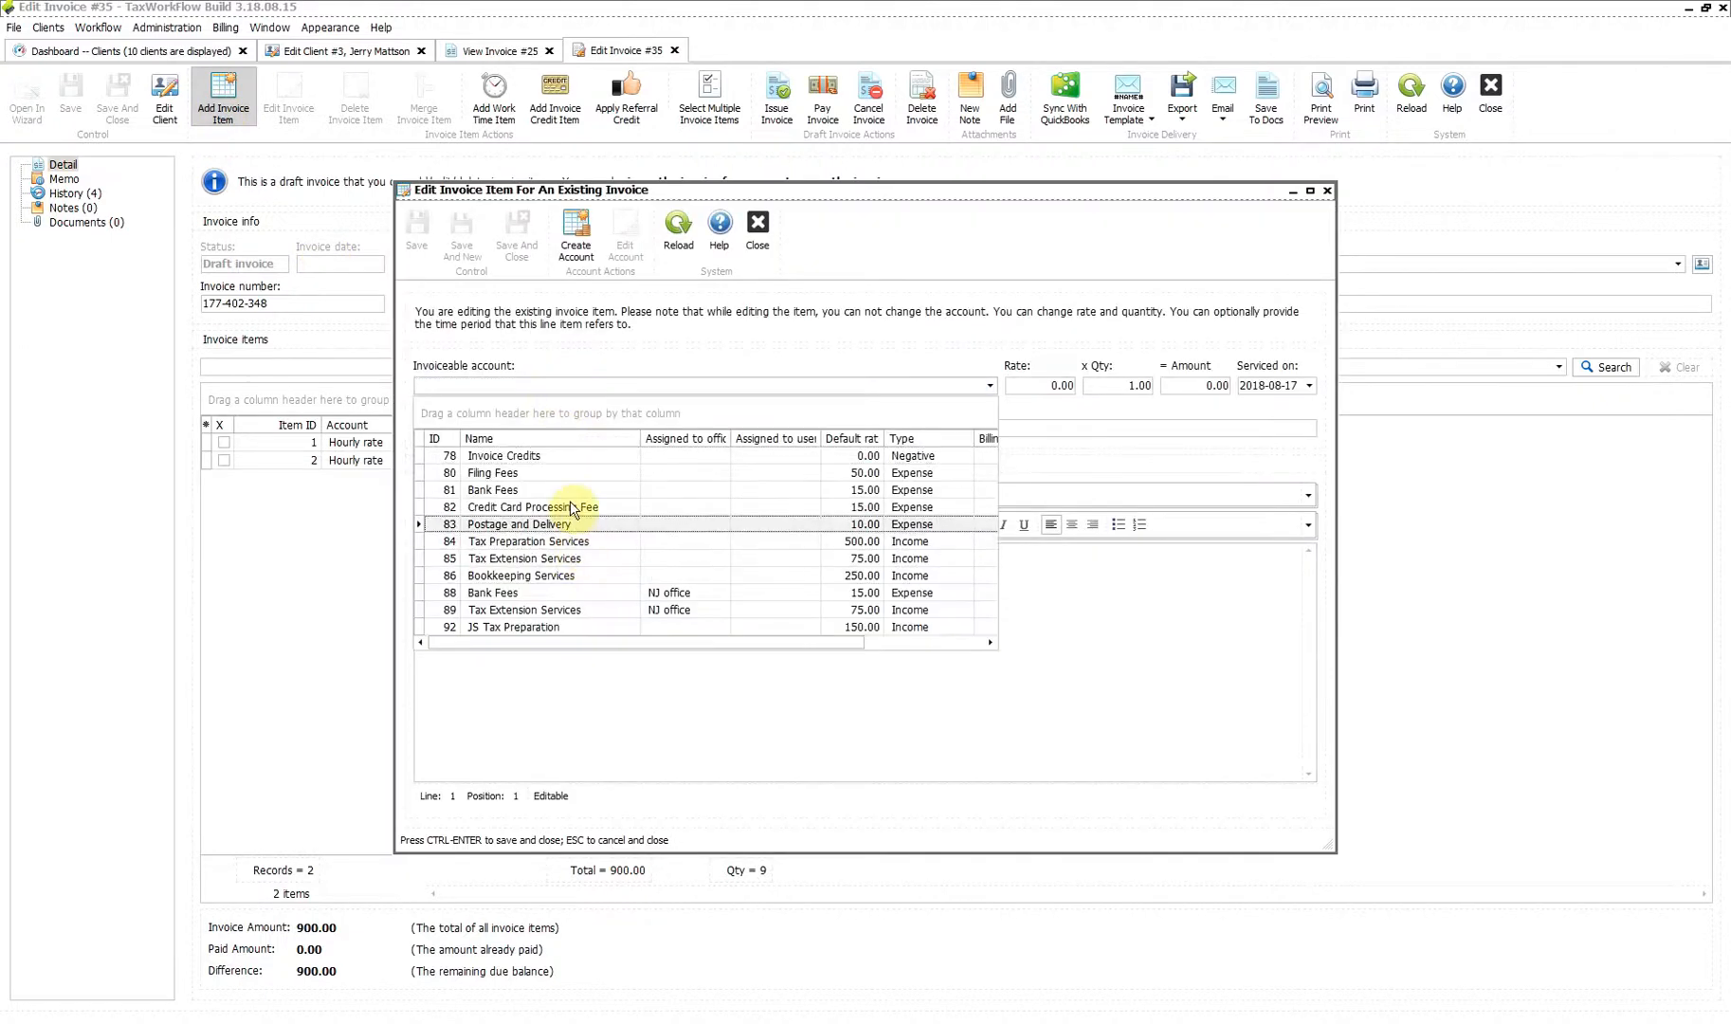
pyautogui.click(569, 543)
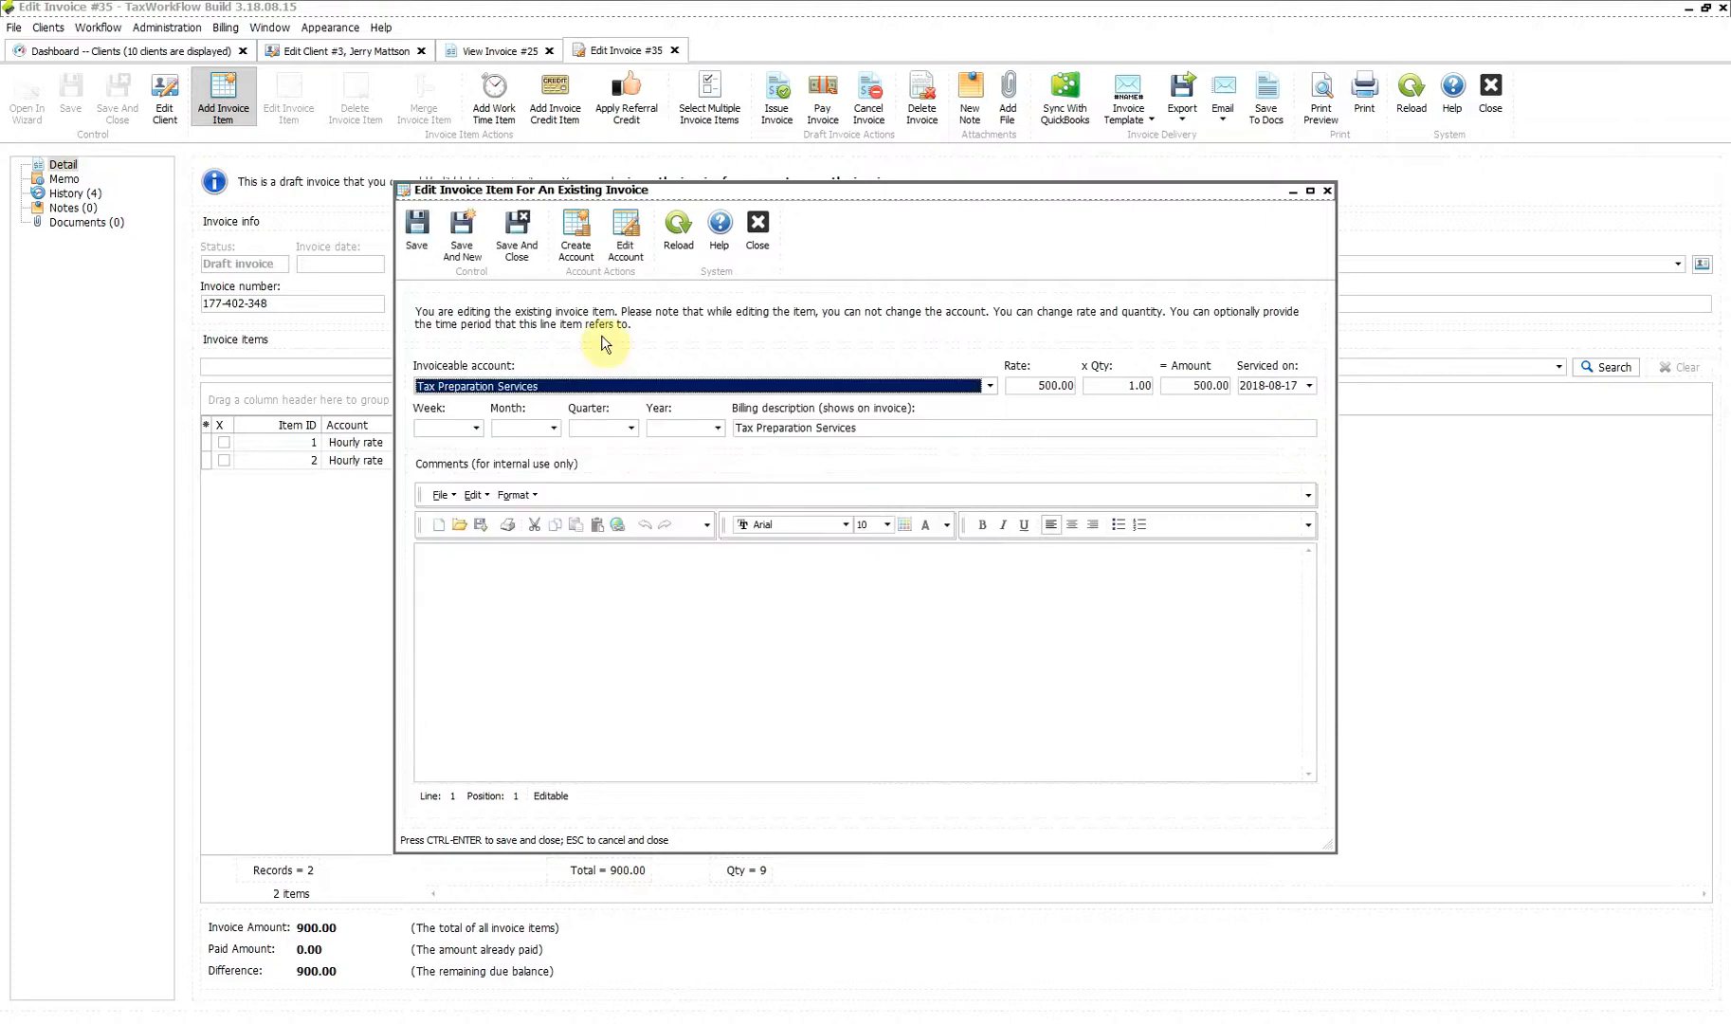
pyautogui.hotkey('ctrl', 'Return')
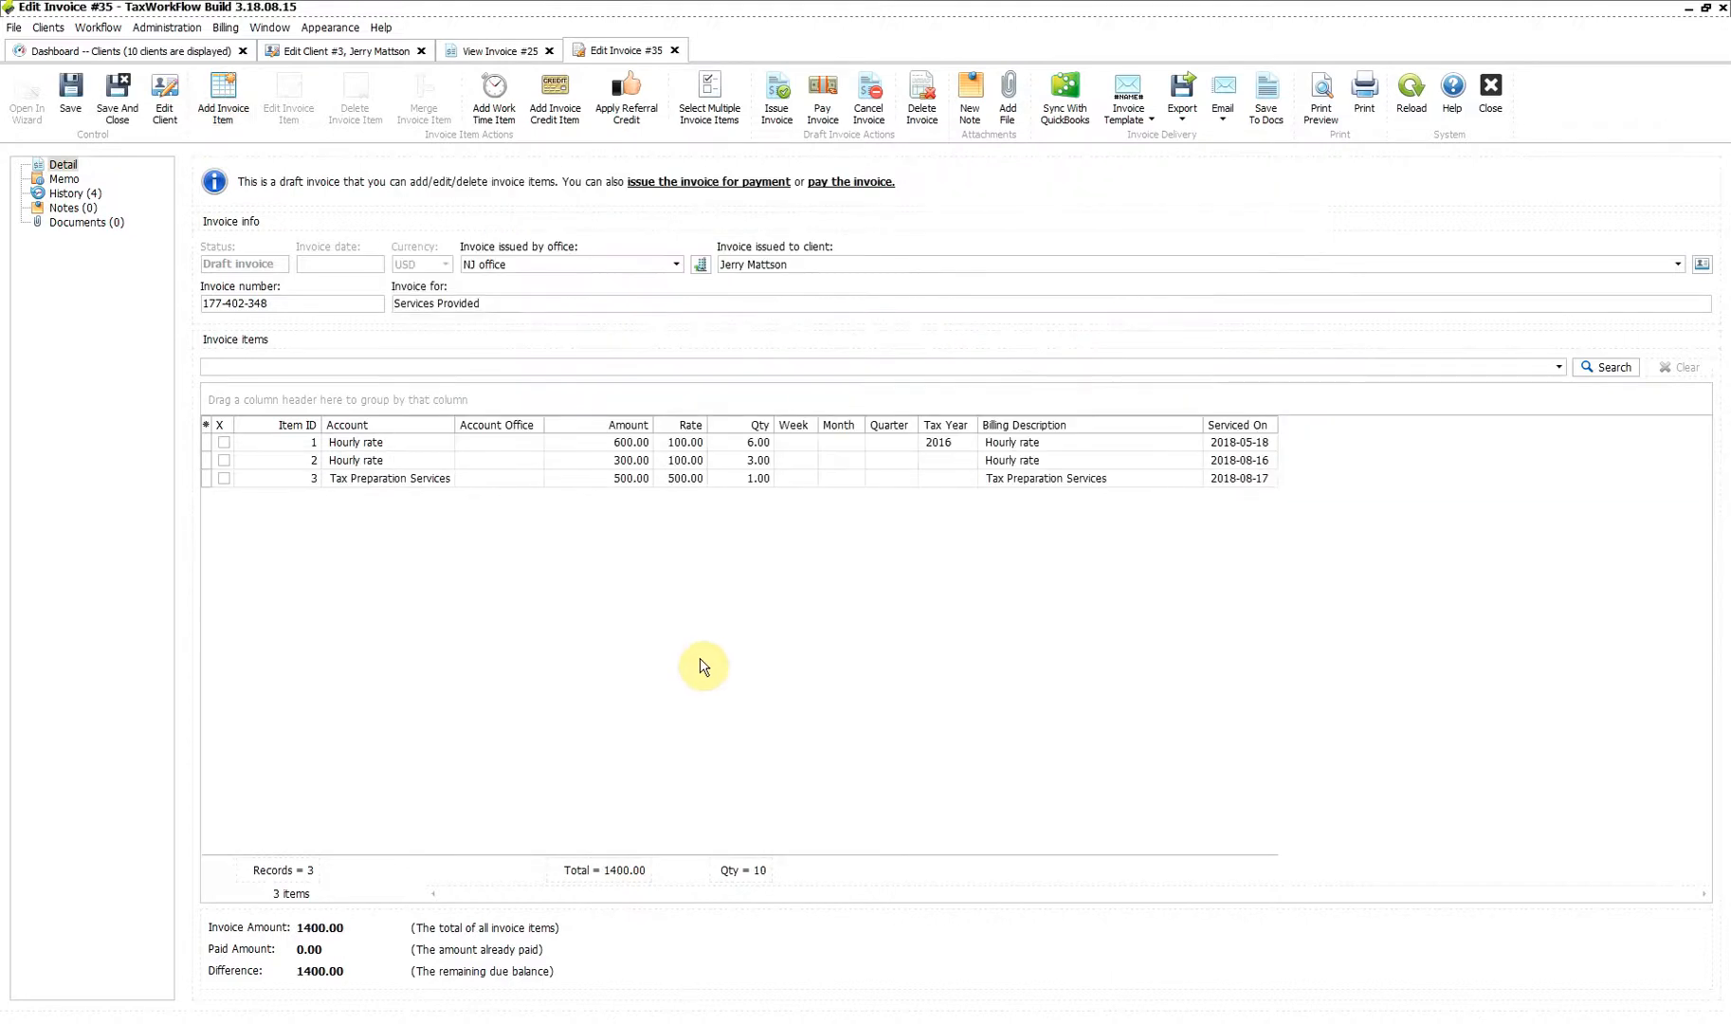
pyautogui.click(70, 95)
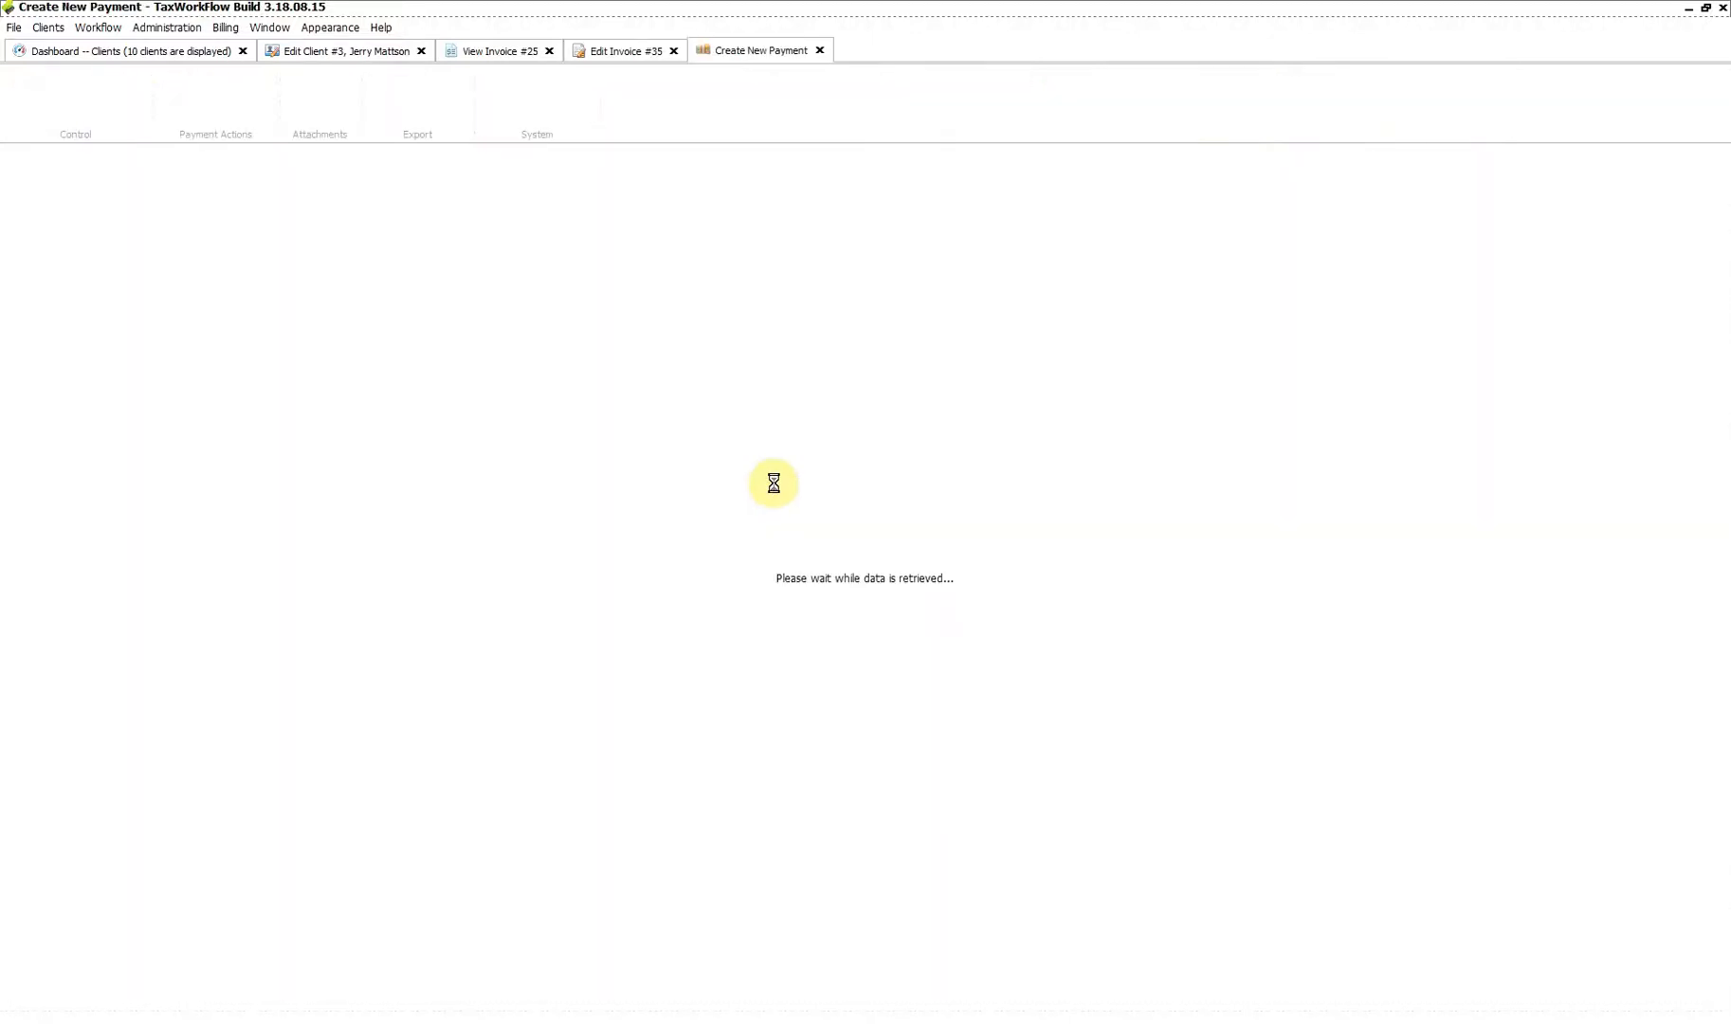
# Set the net received amount of the new check payment to 2000.
pyautogui.click(560, 302)
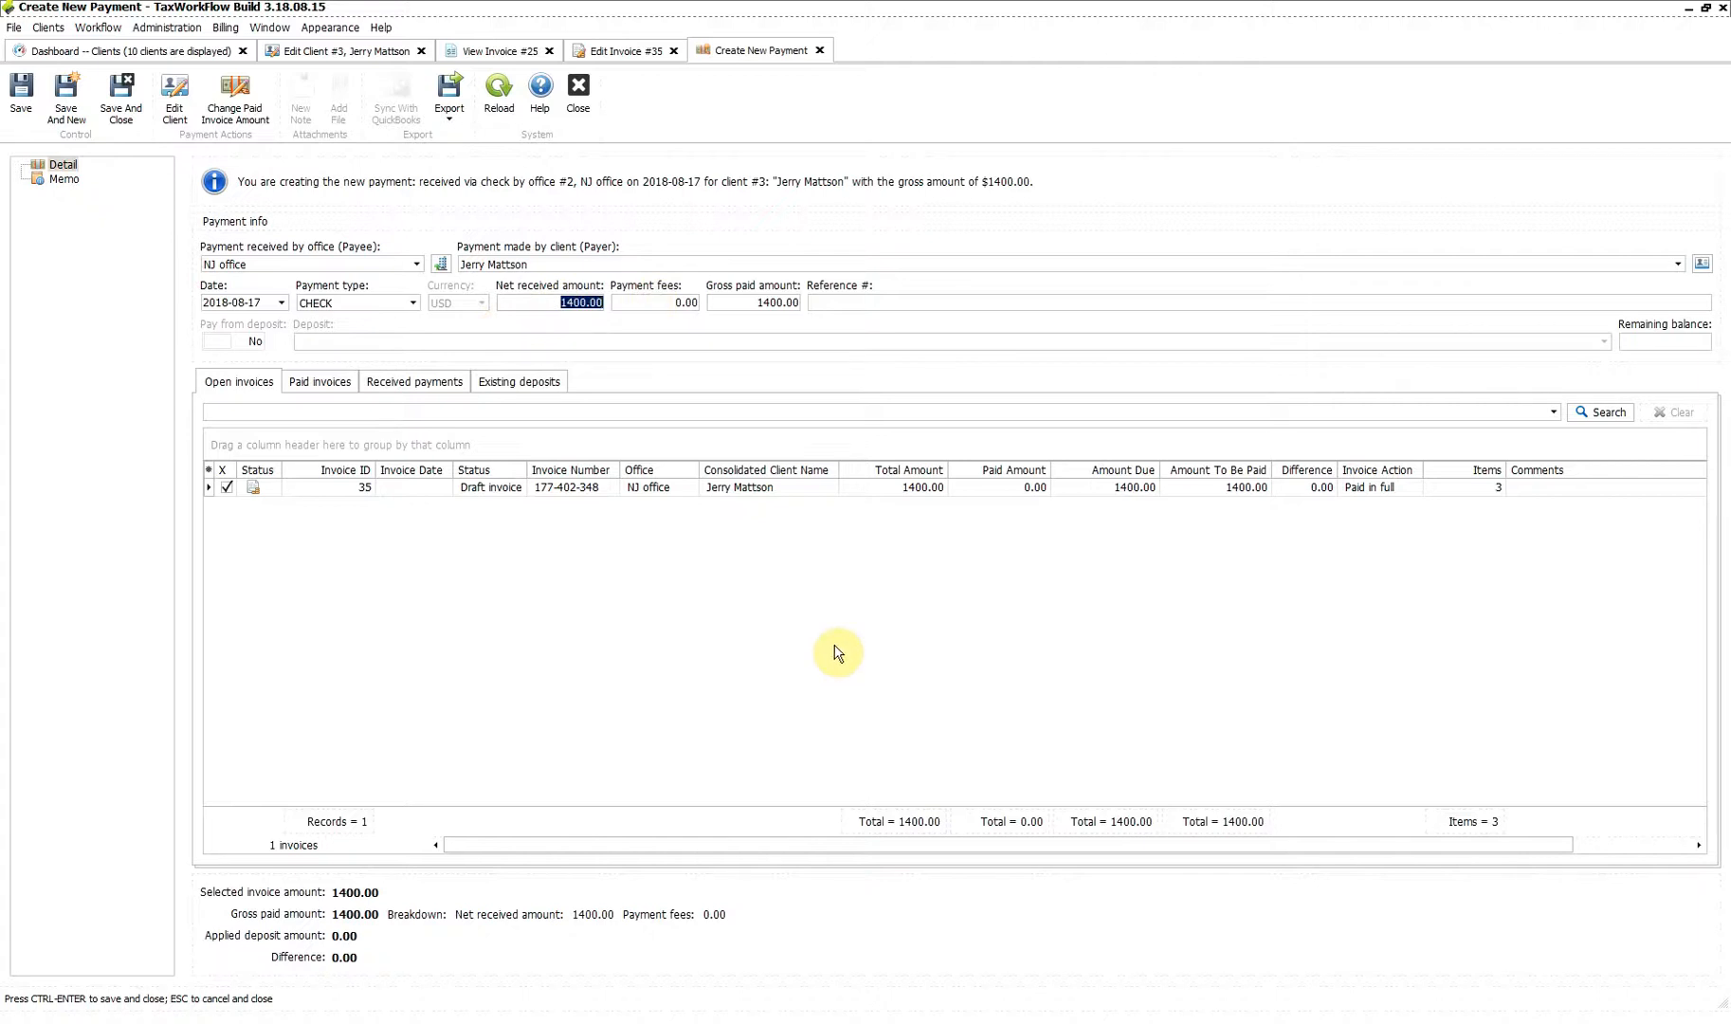
pyautogui.write('2000')
pyautogui.click(912, 667)
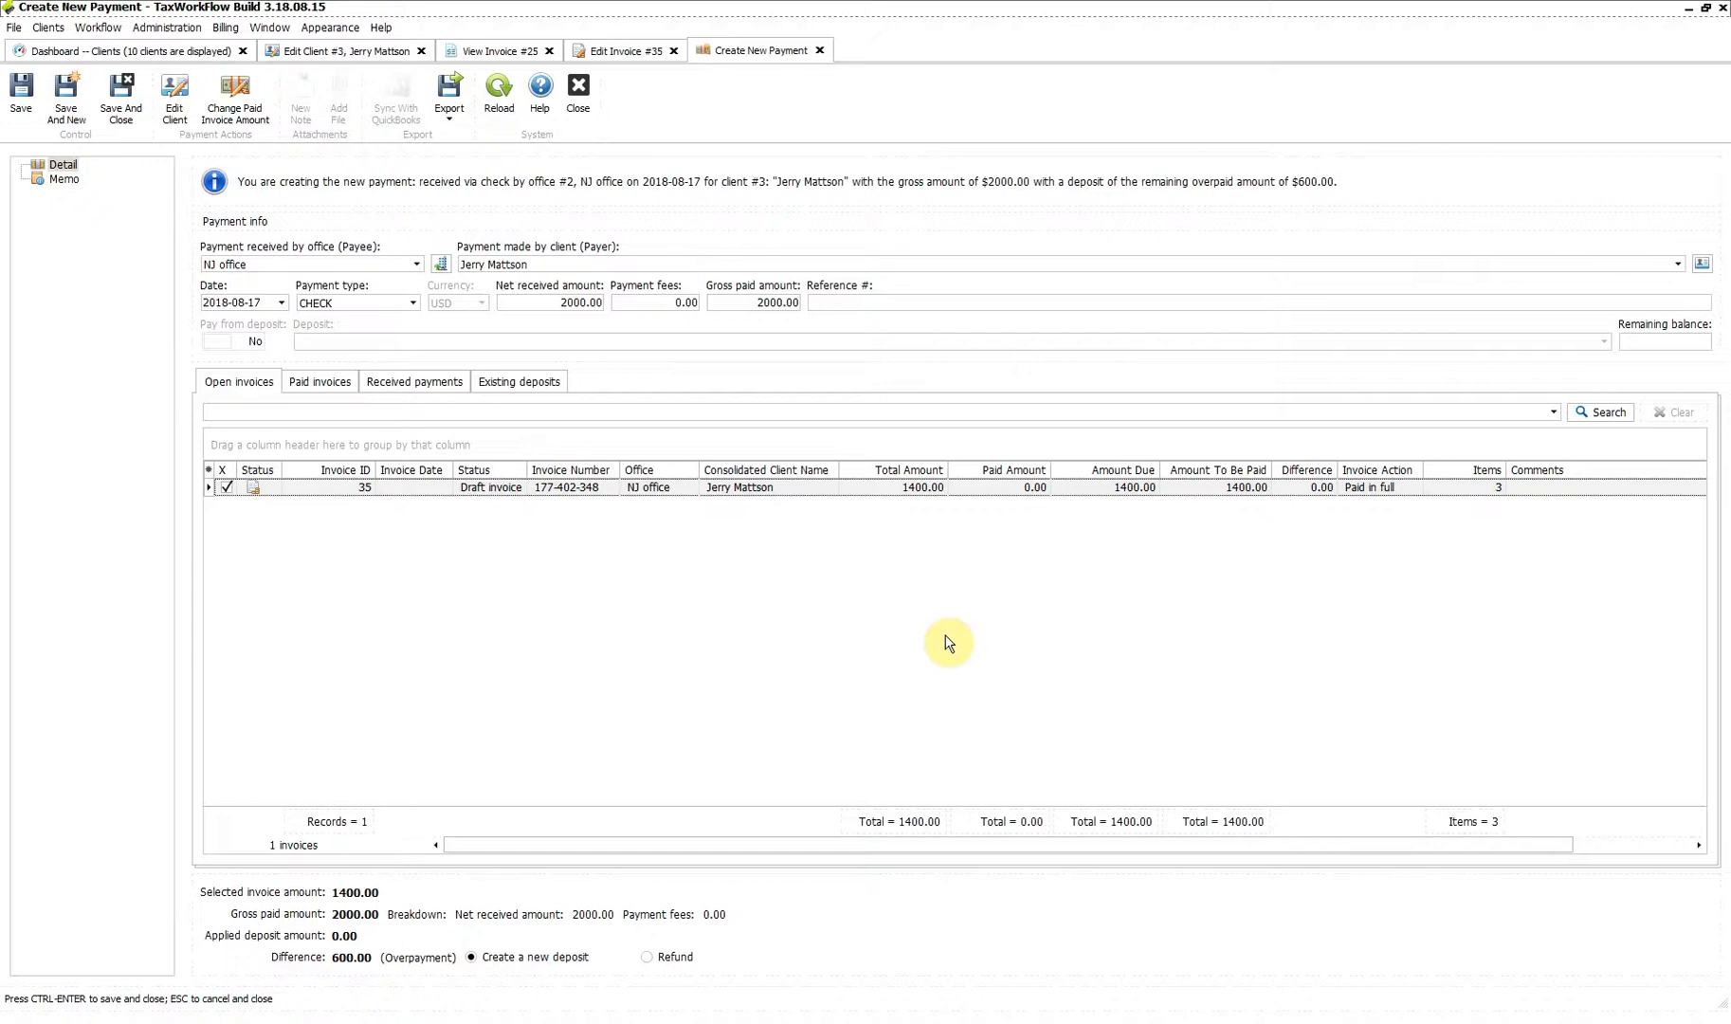
# Save and close the check payment with the overpayment kept as a new deposit, and check the client's invoice list.
pyautogui.click(120, 94)
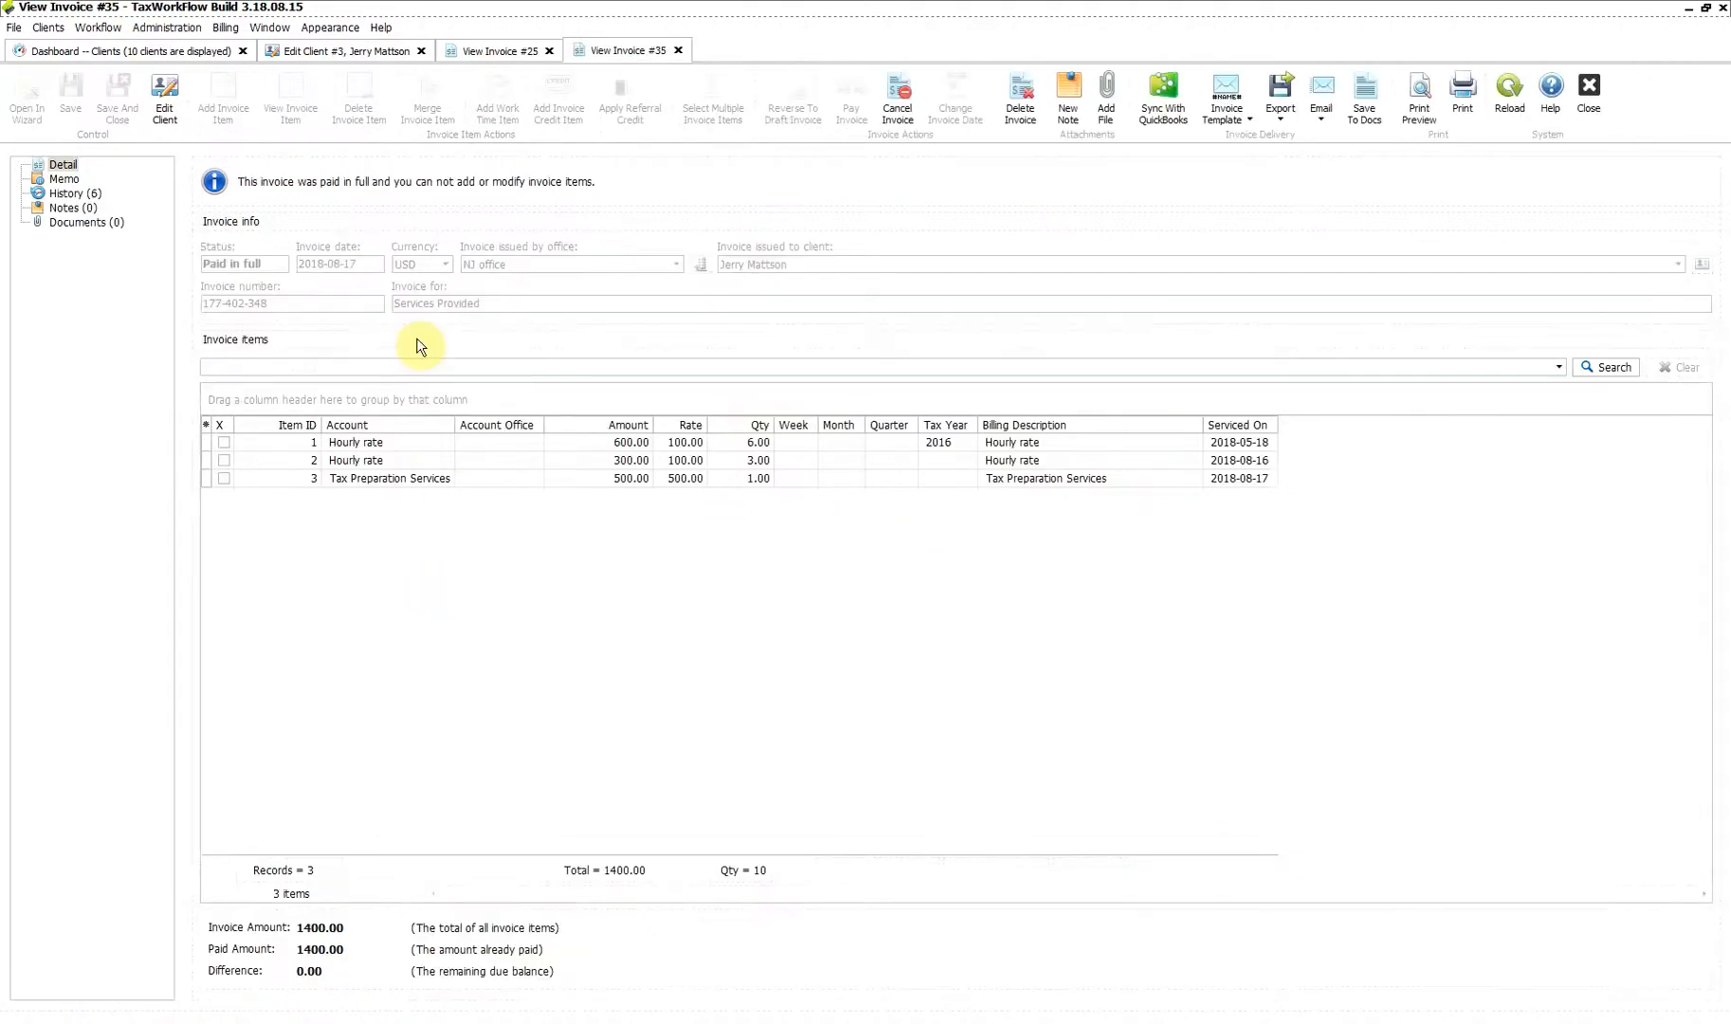
pyautogui.click(332, 51)
pyautogui.click(582, 294)
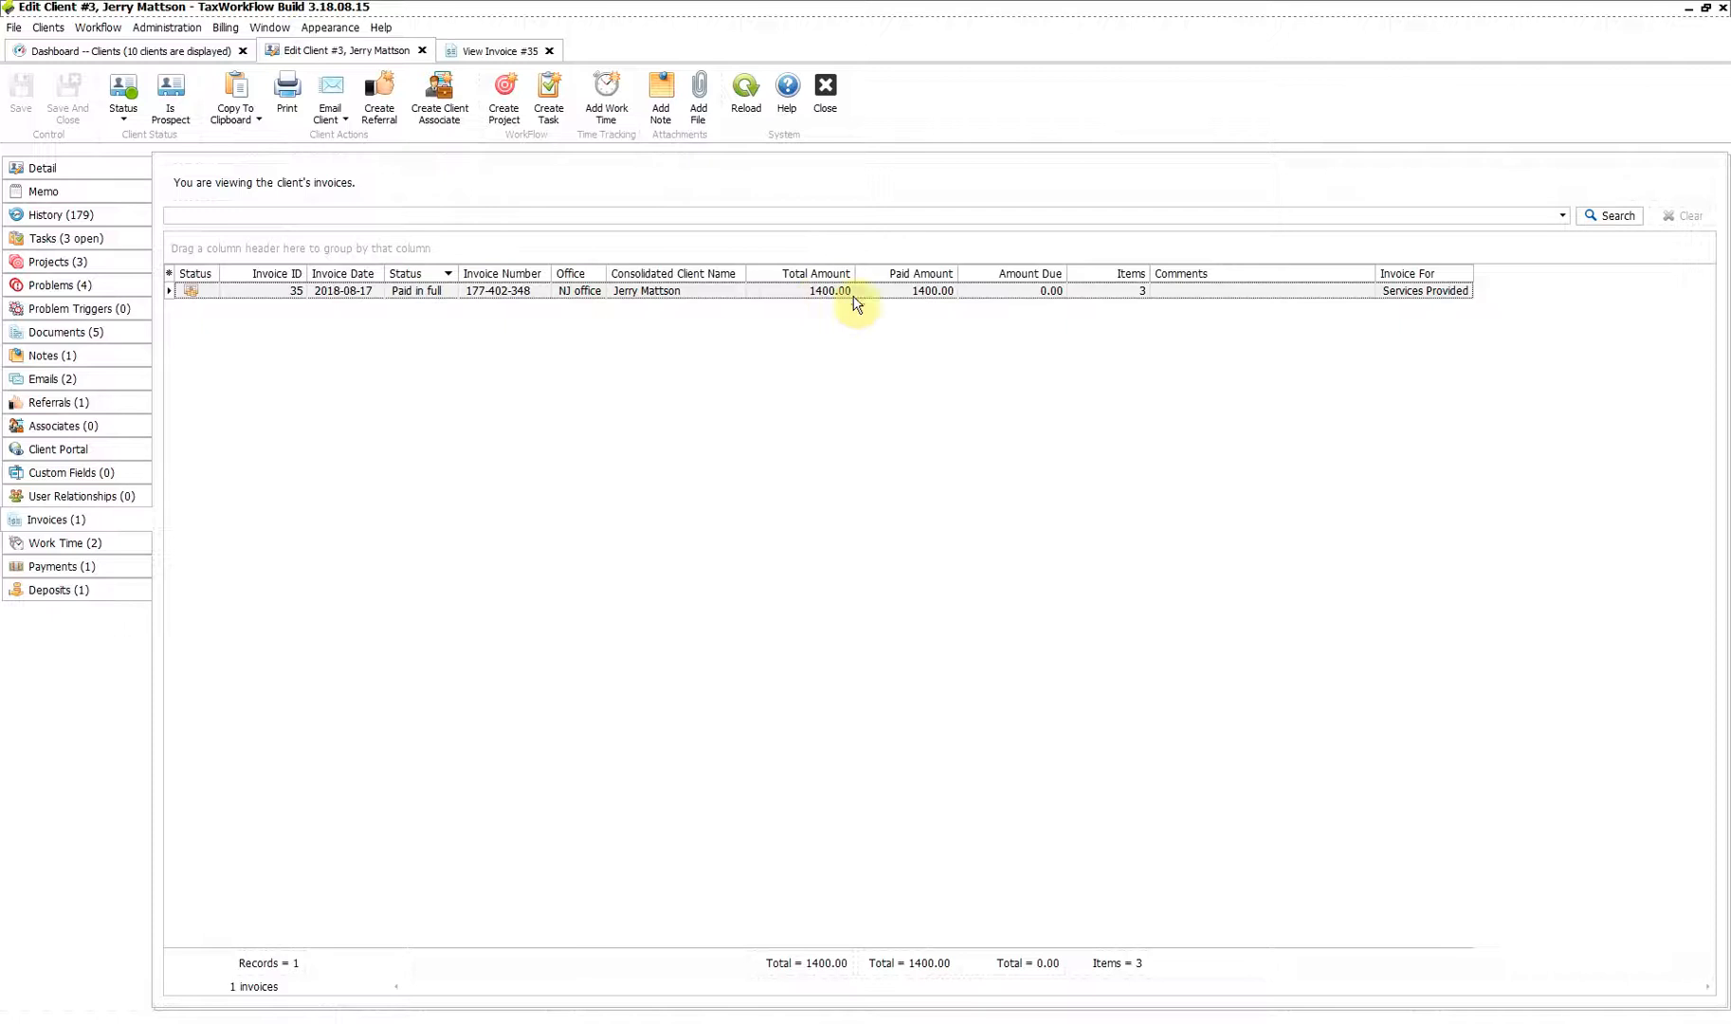
# Review the client's check payment with its Status column widened, and the deposit created from it.
pyautogui.click(102, 565)
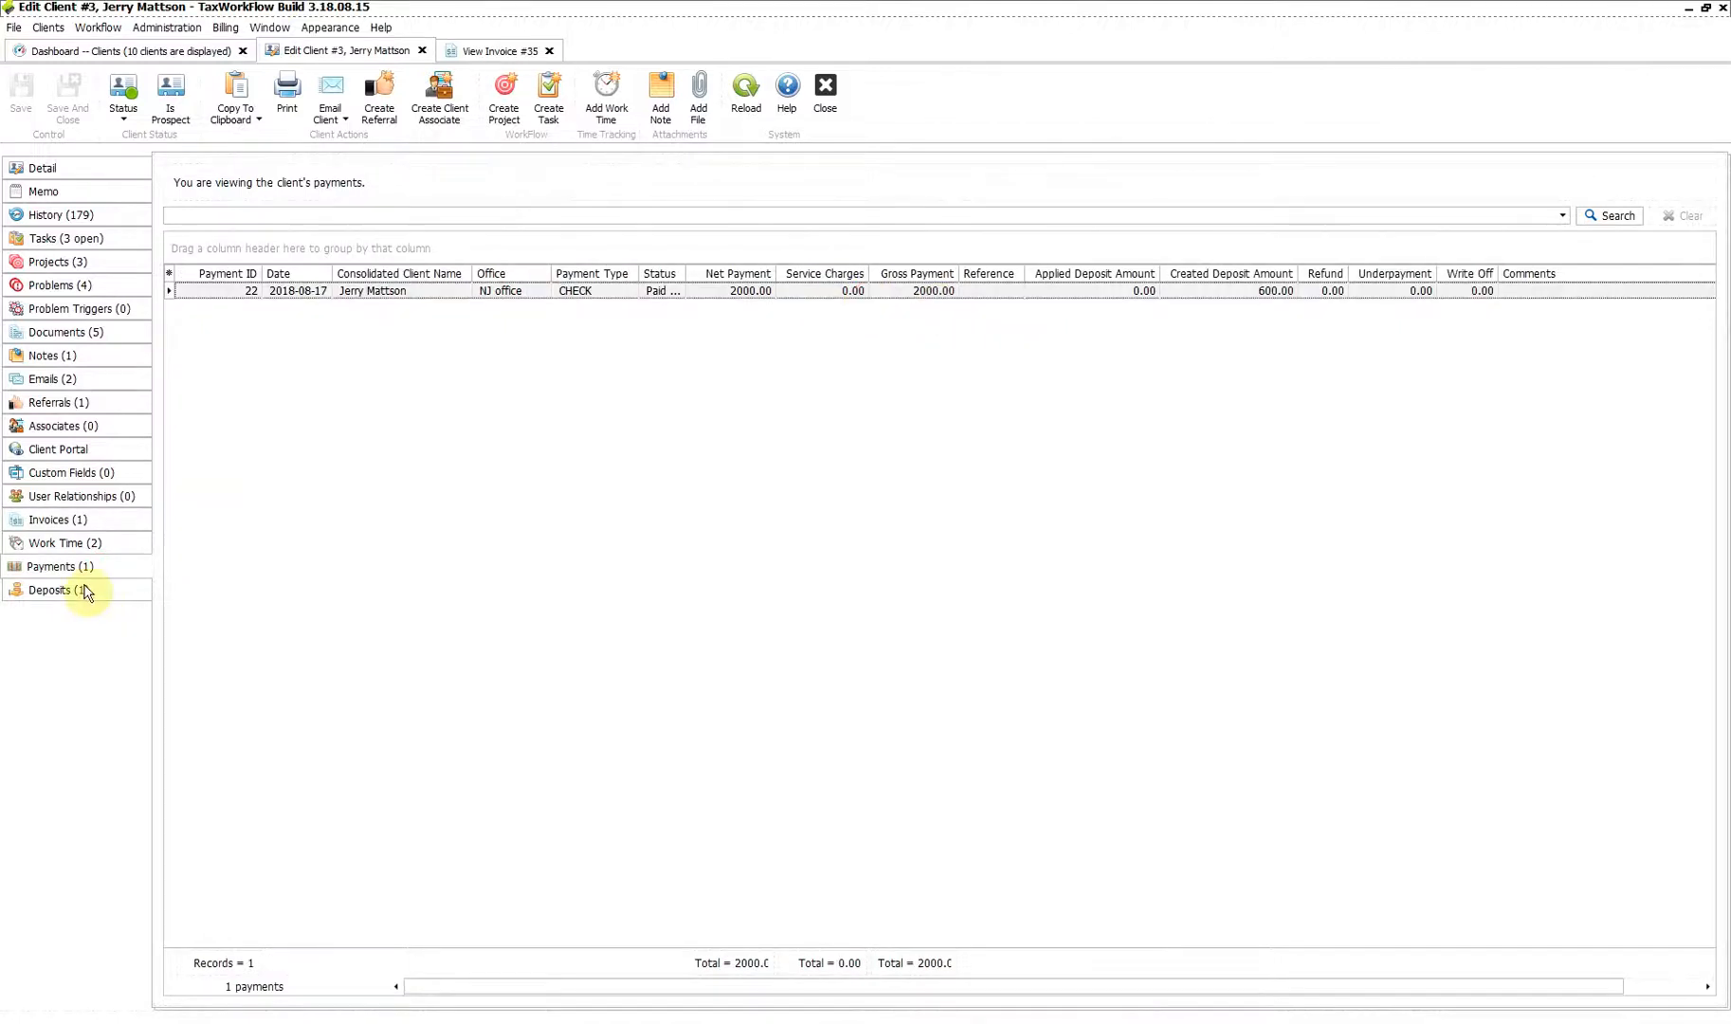
pyautogui.moveTo(685, 267); pyautogui.dragTo(847, 271)
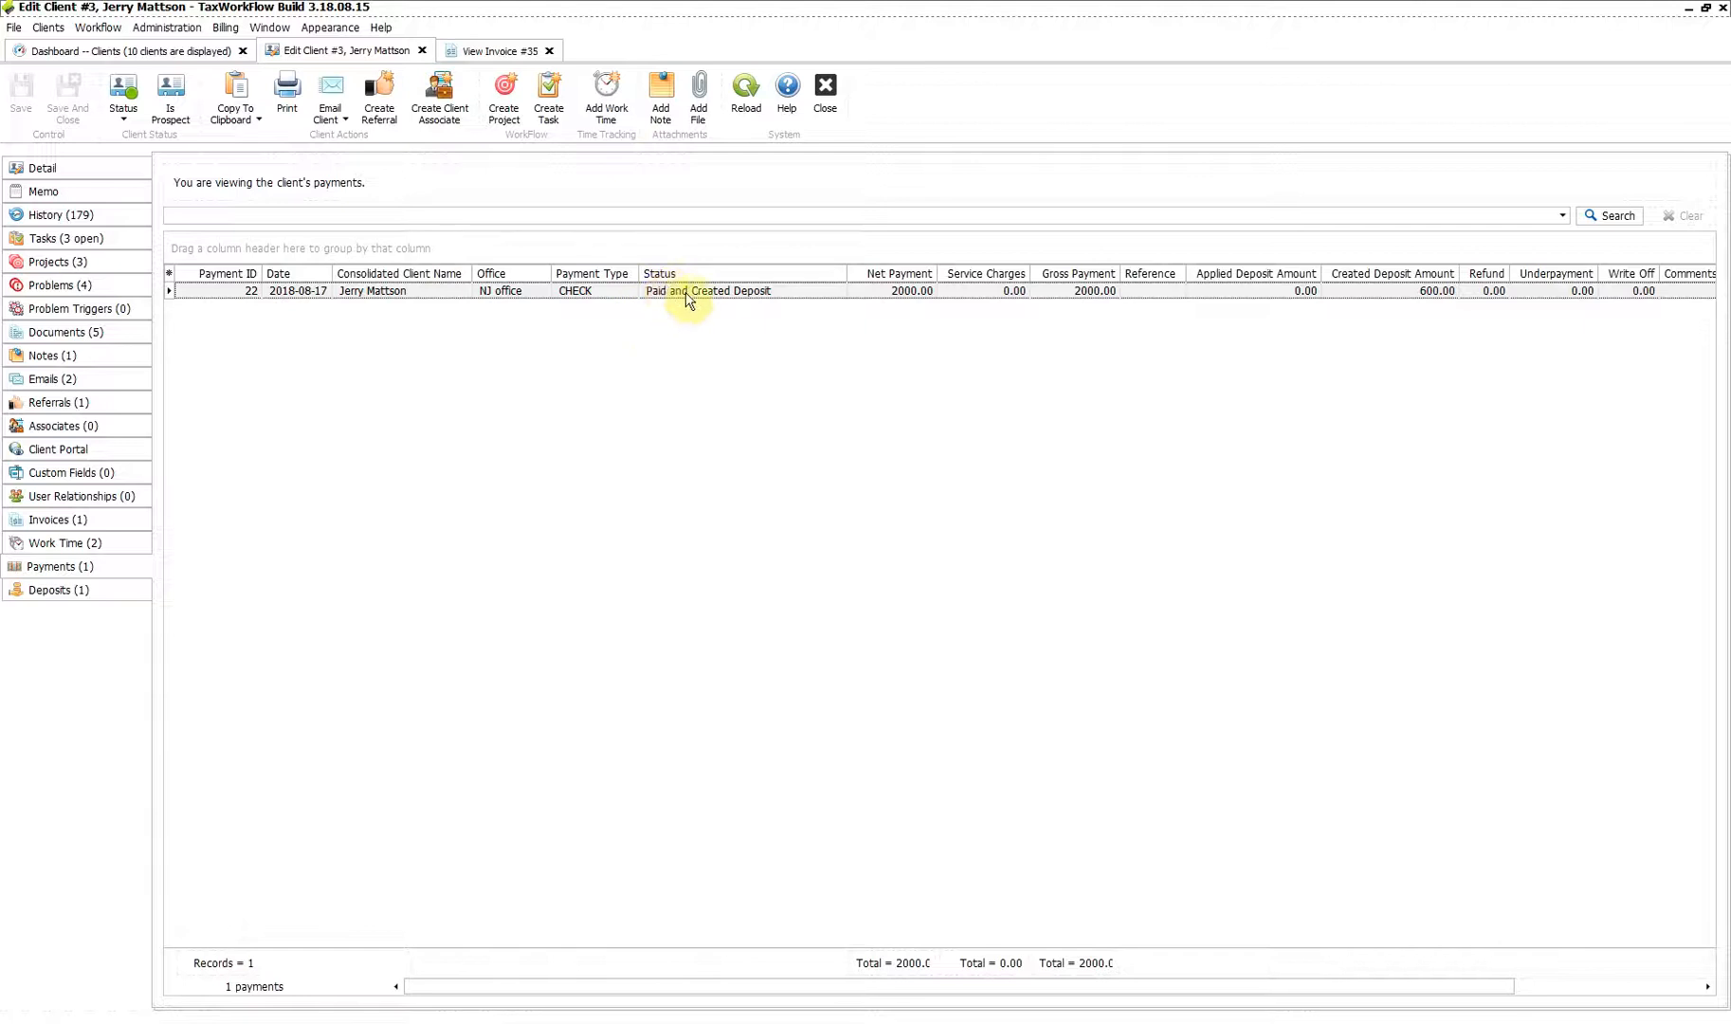
pyautogui.click(70, 590)
pyautogui.click(262, 293)
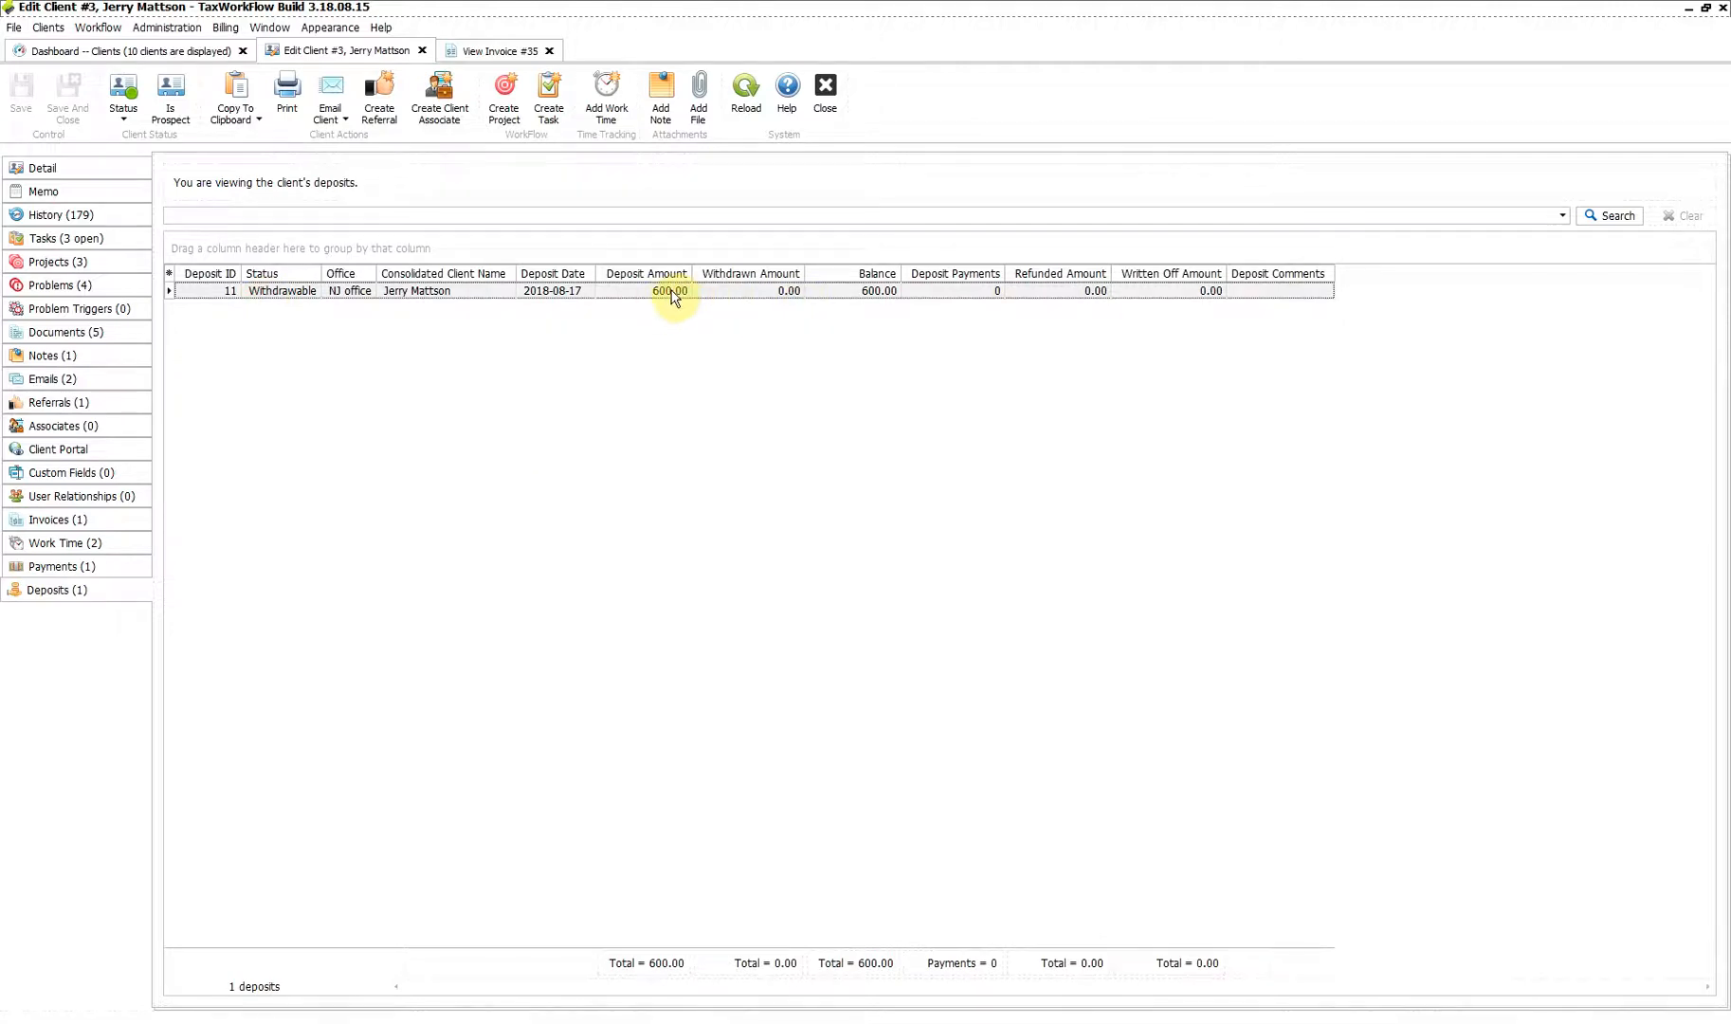
# Examine the deposit's audit history and the payment it came from, and close both records.
pyautogui.doubleClick(671, 291)
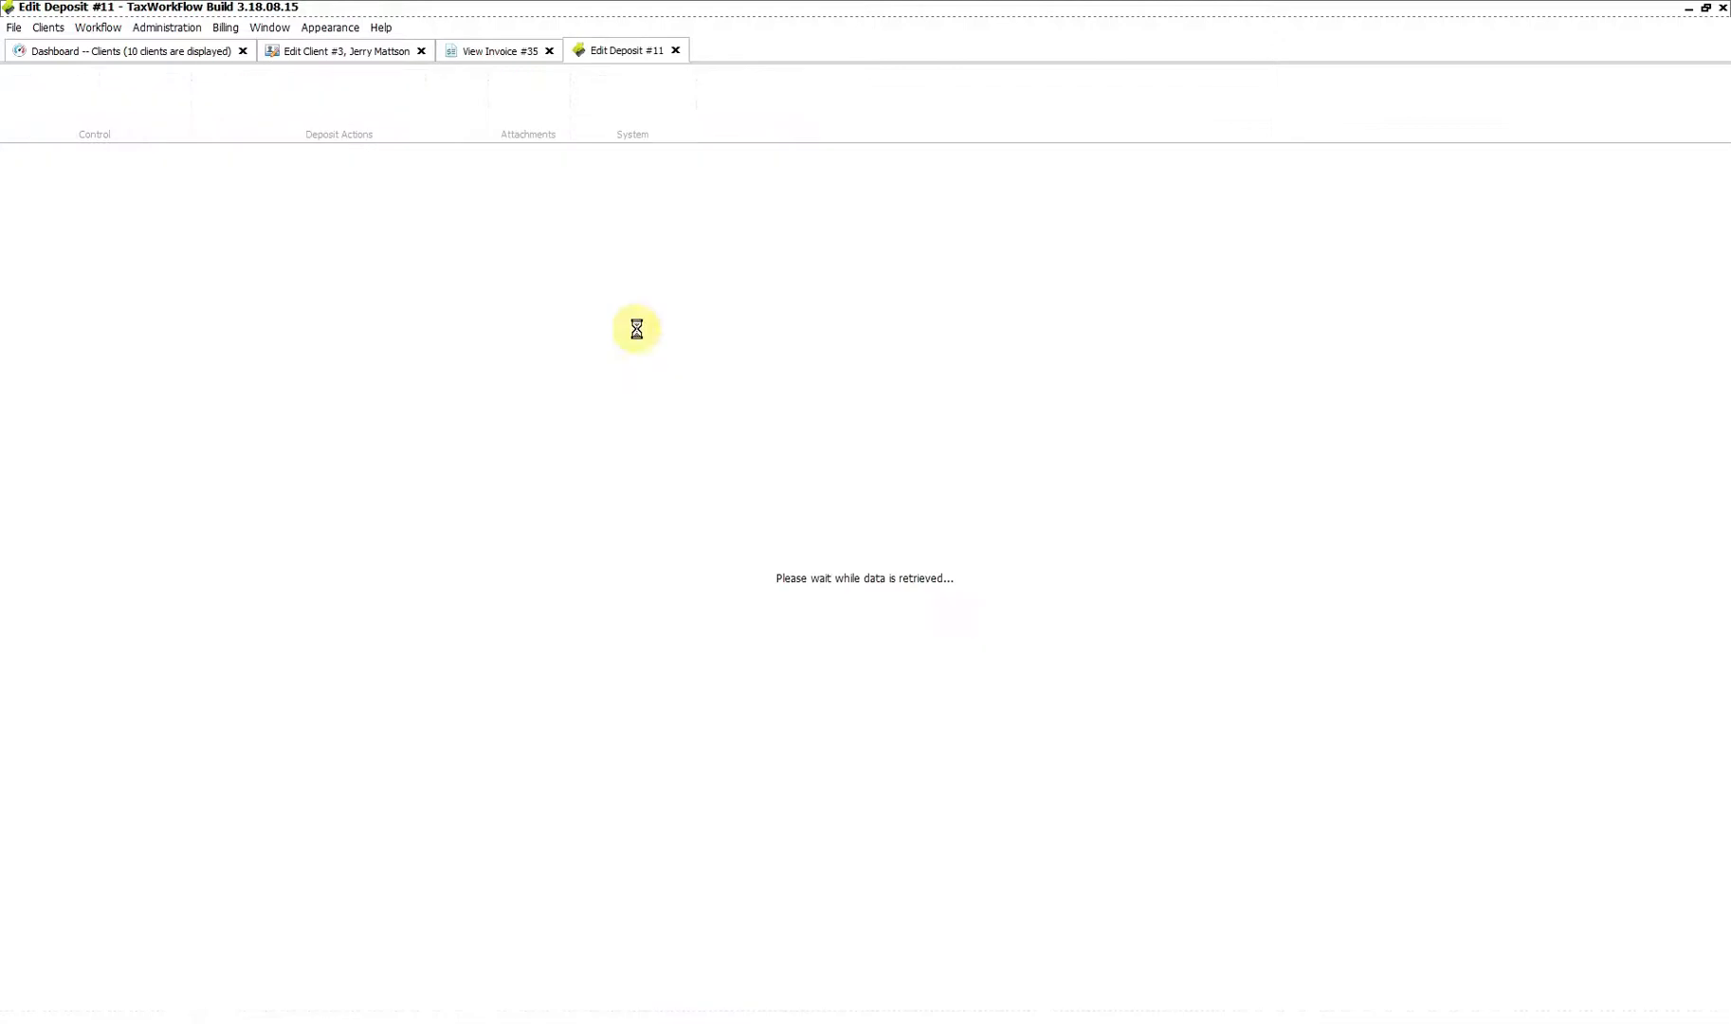
pyautogui.click(65, 195)
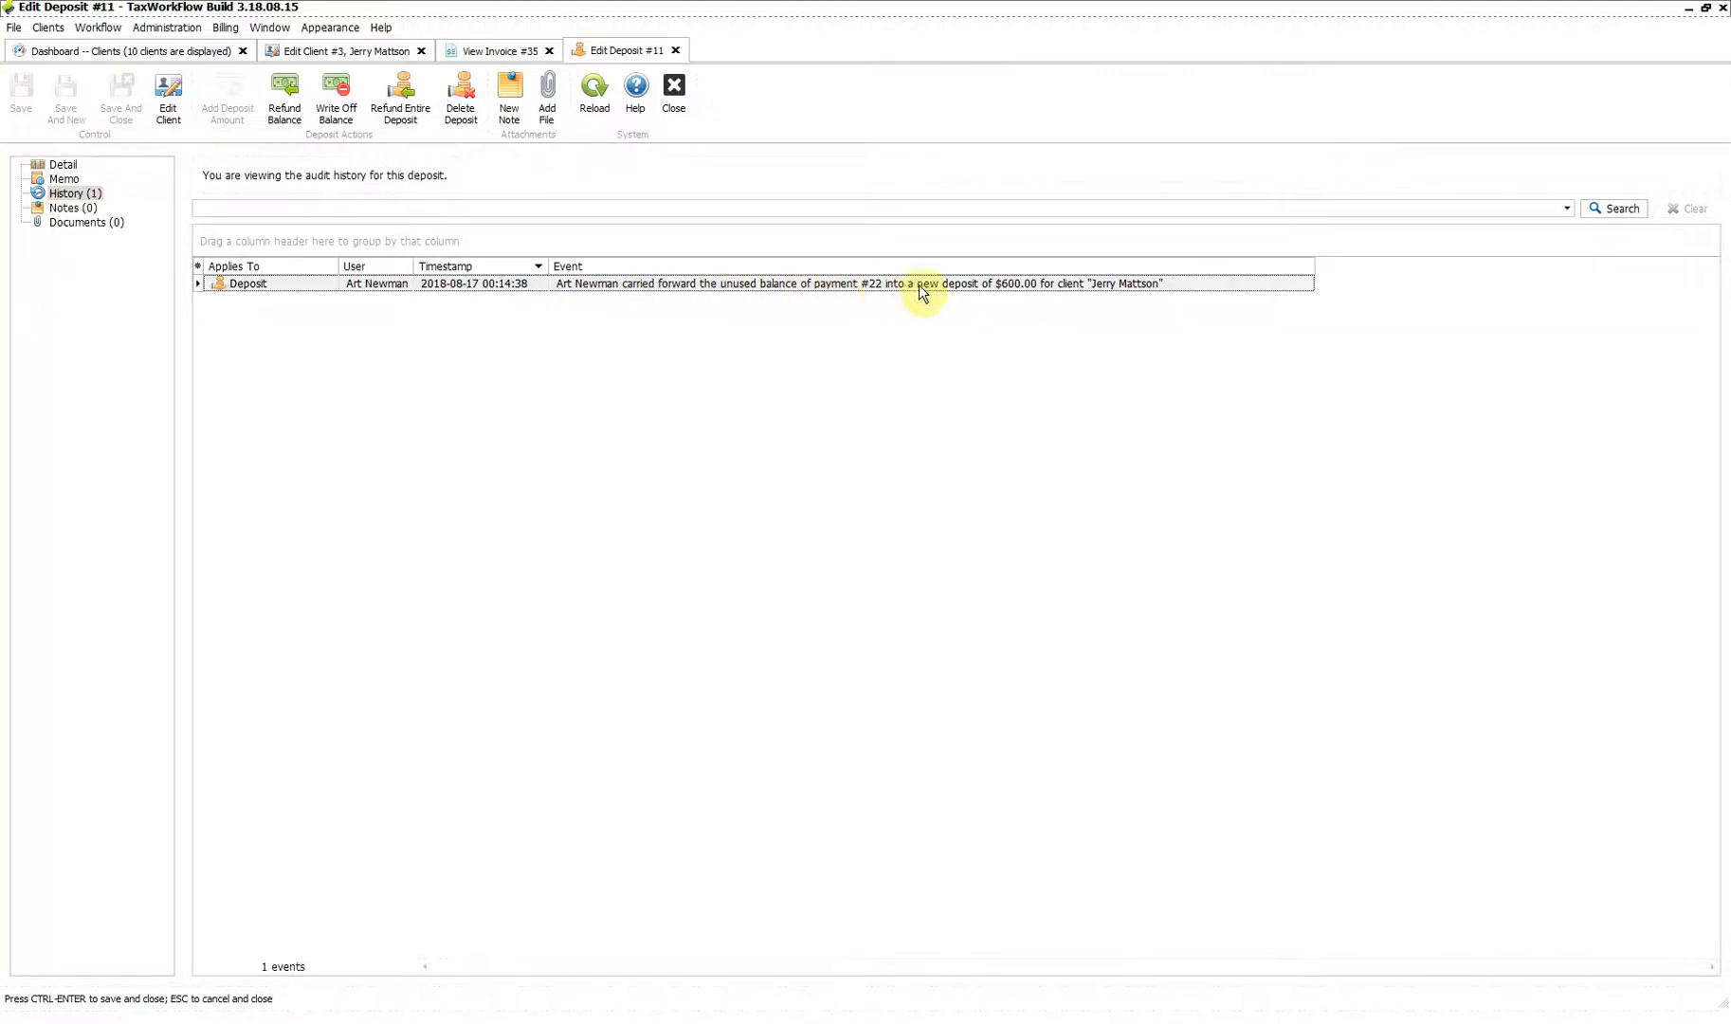
pyautogui.rightClick(565, 281)
pyautogui.click(649, 294)
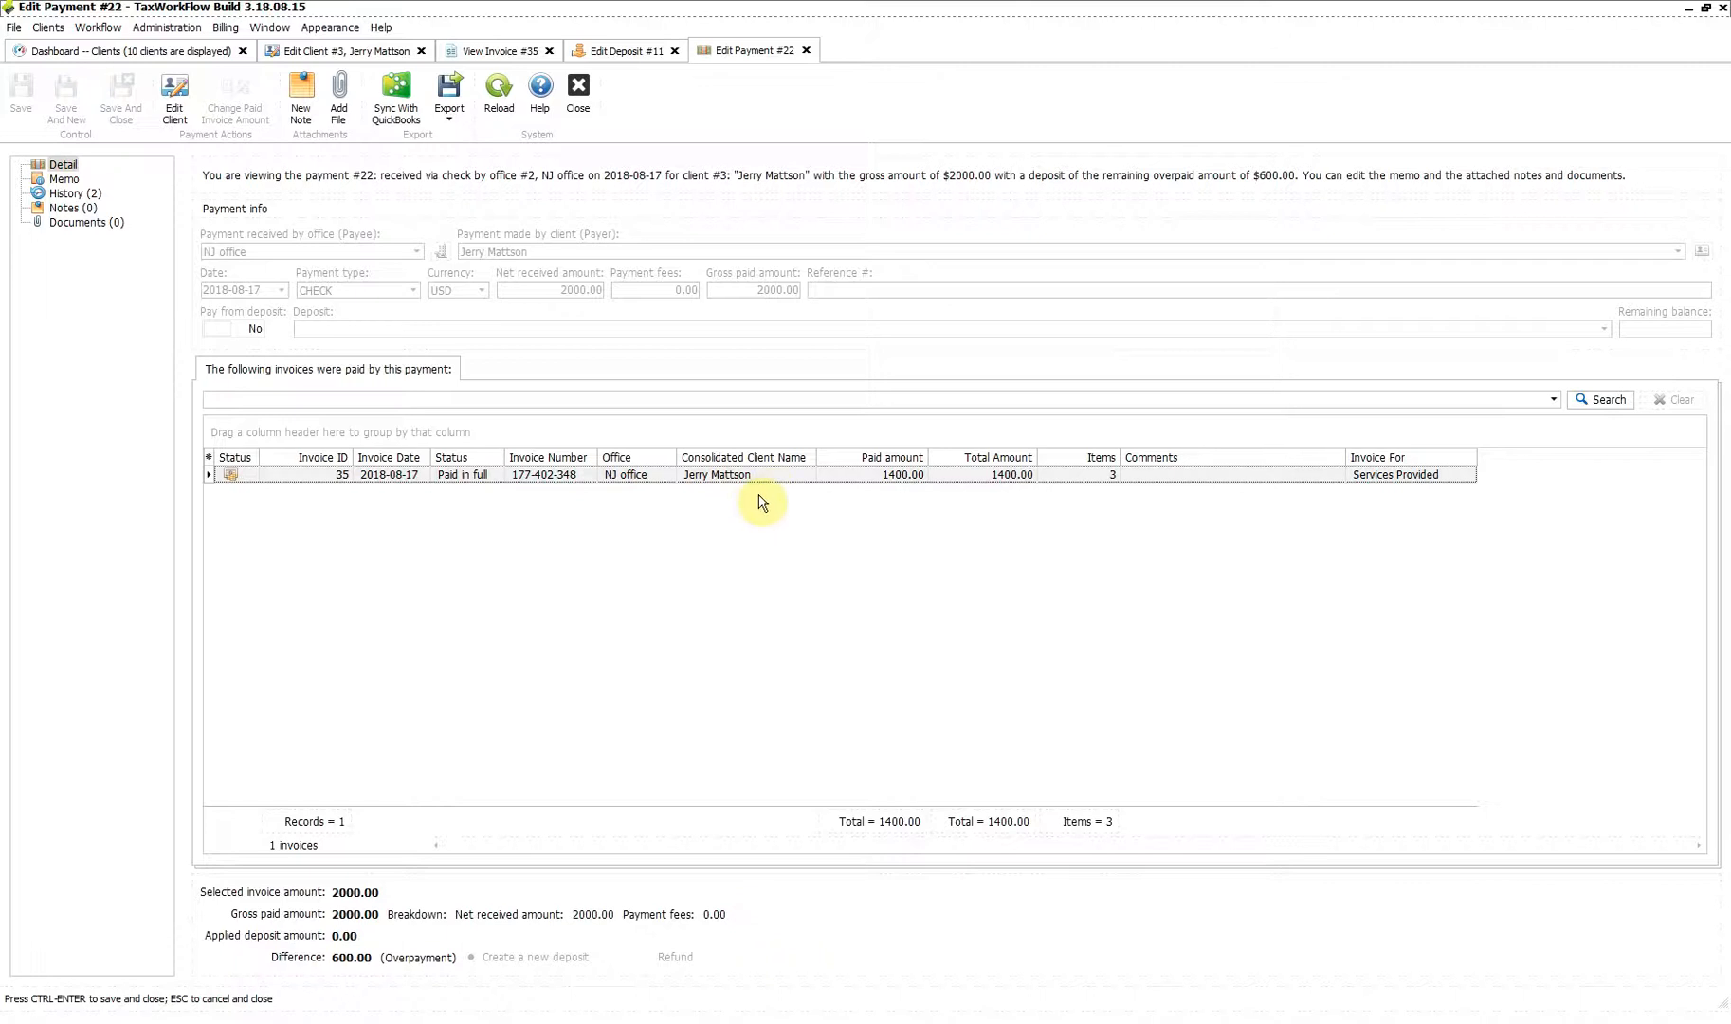
pyautogui.press('Escape')
pyautogui.press('Escape')
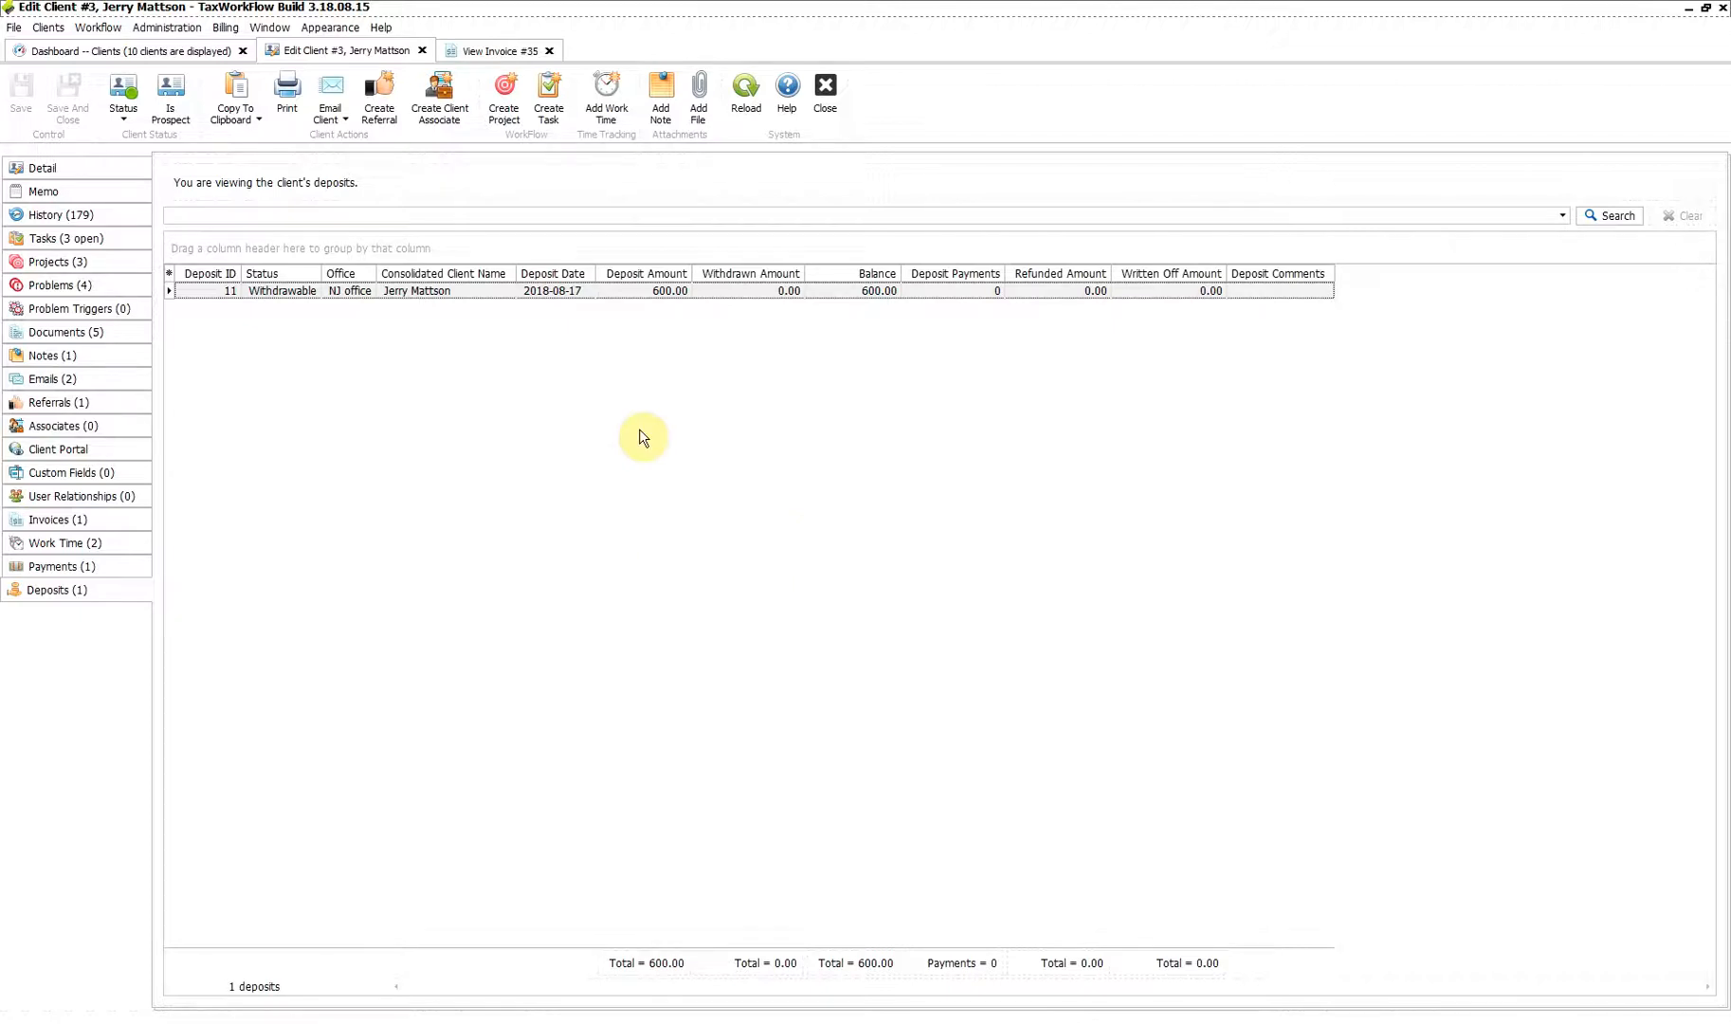
# Create another invoice for the client with the standard invoice edit form.
pyautogui.click(95, 522)
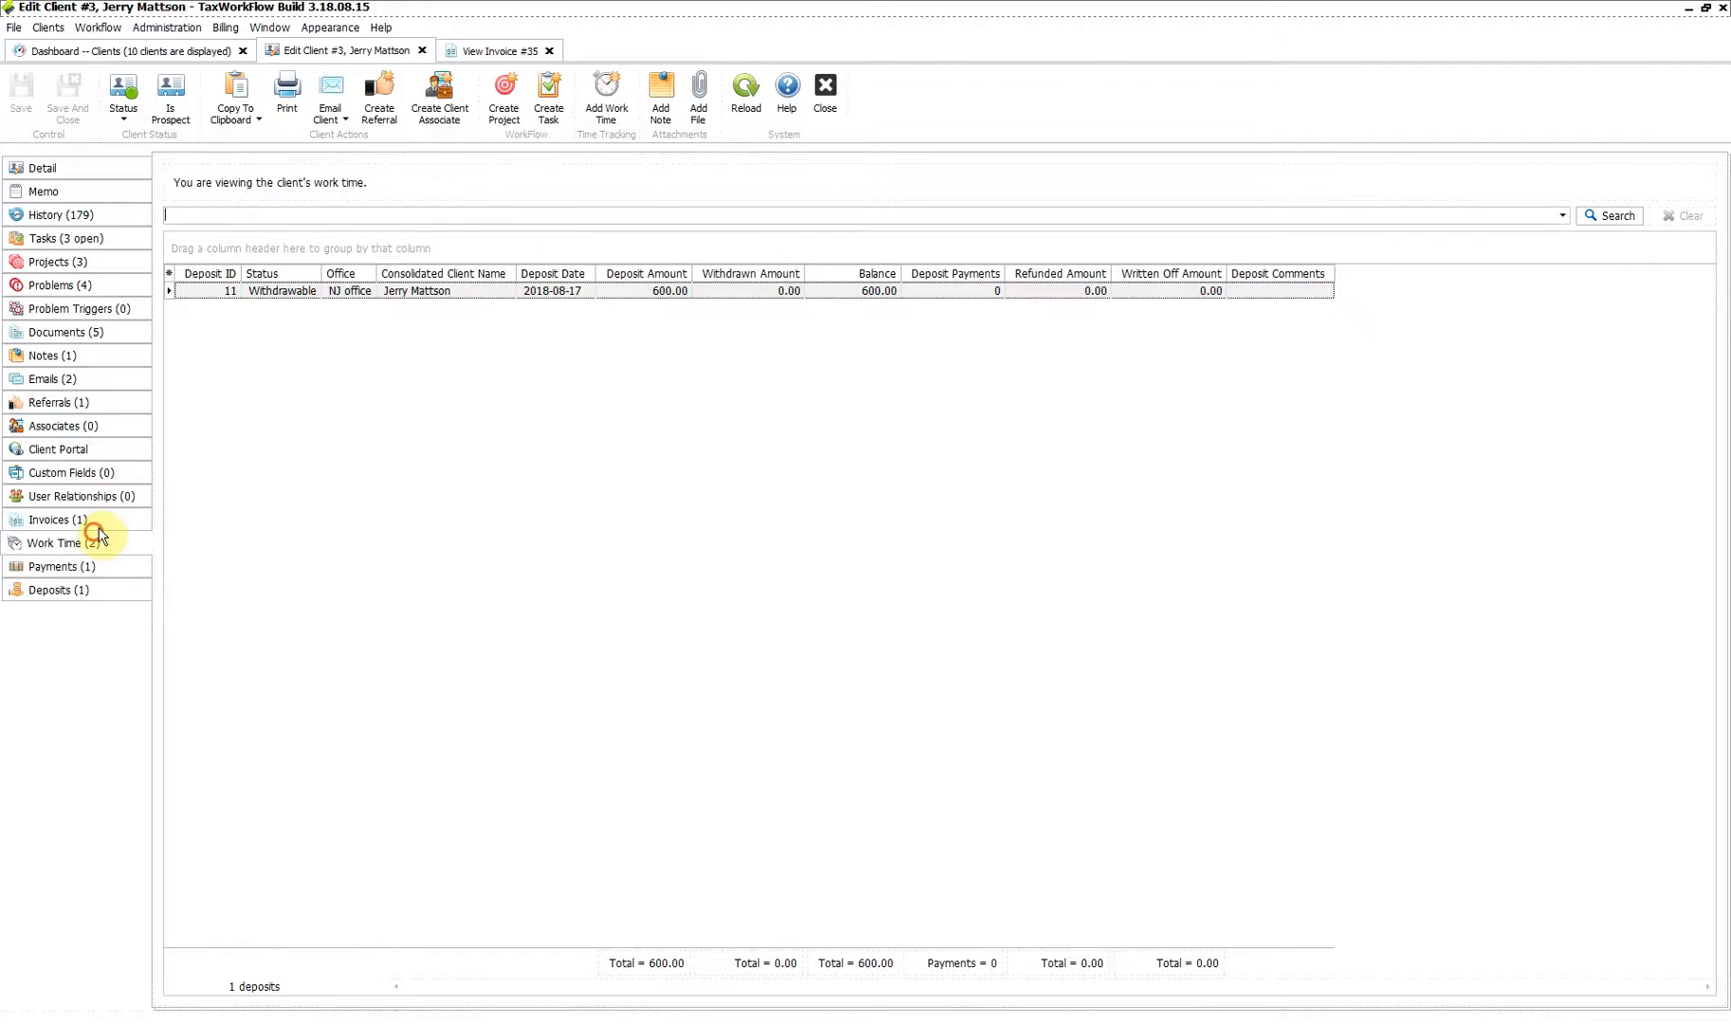
pyautogui.rightClick(409, 497)
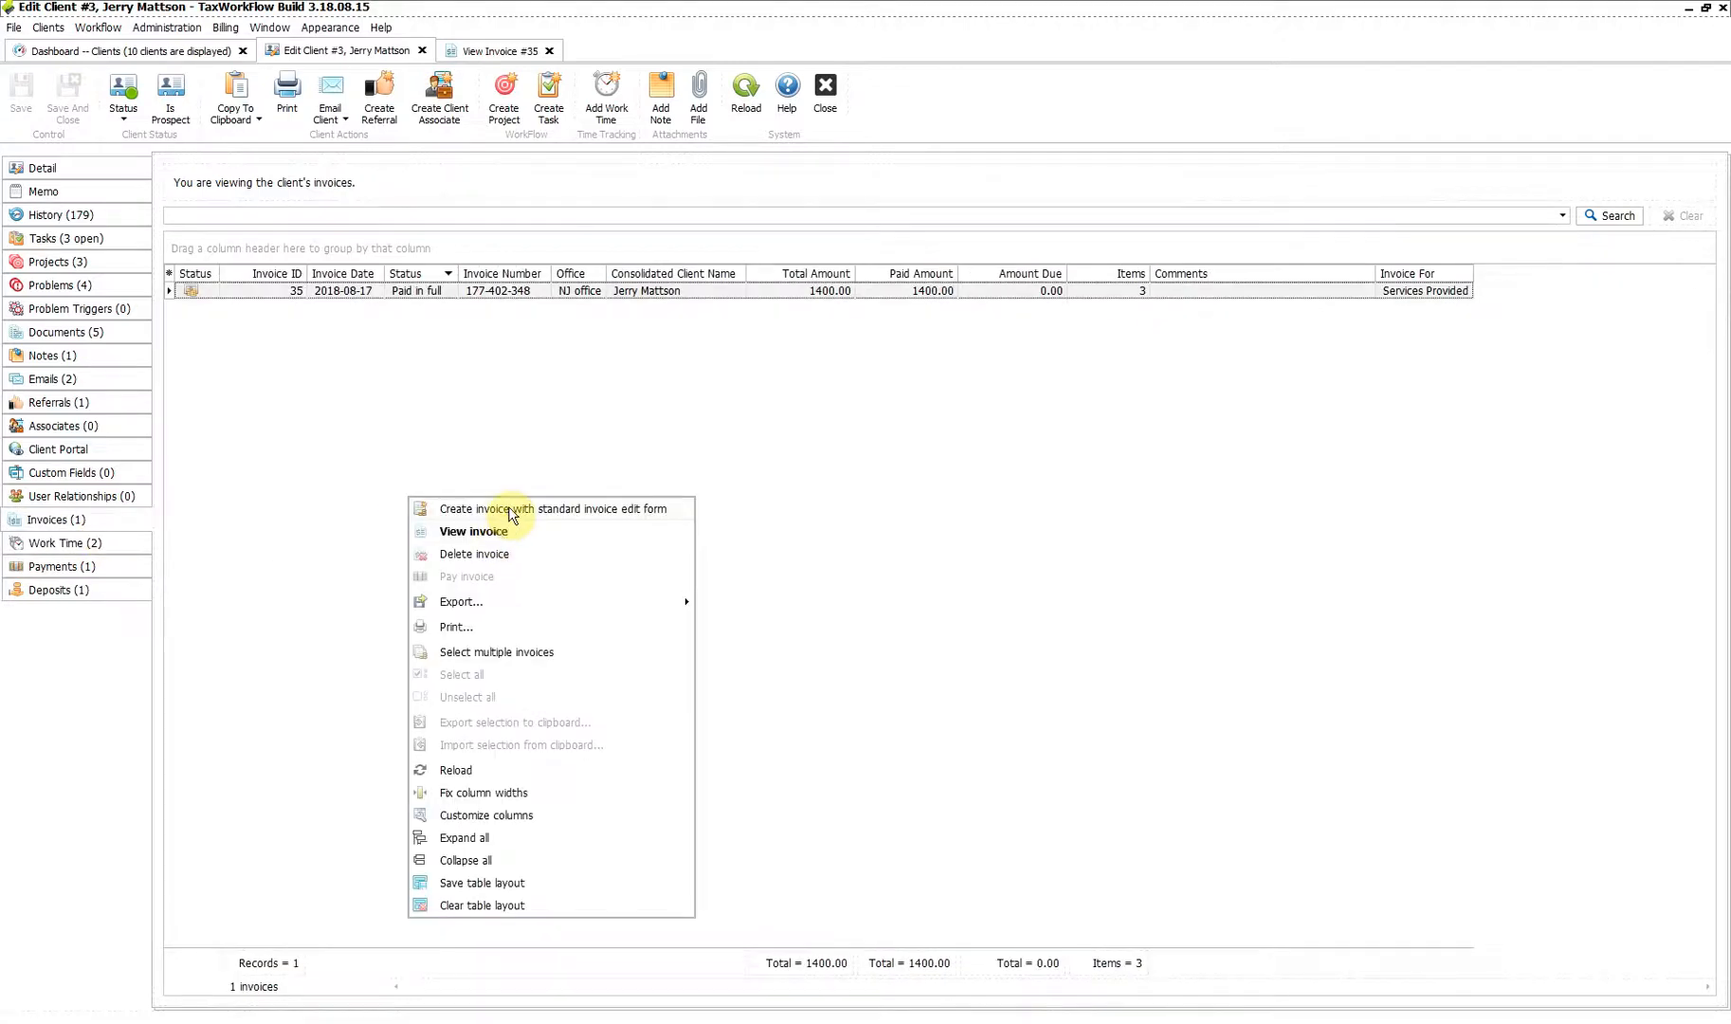
pyautogui.click(512, 509)
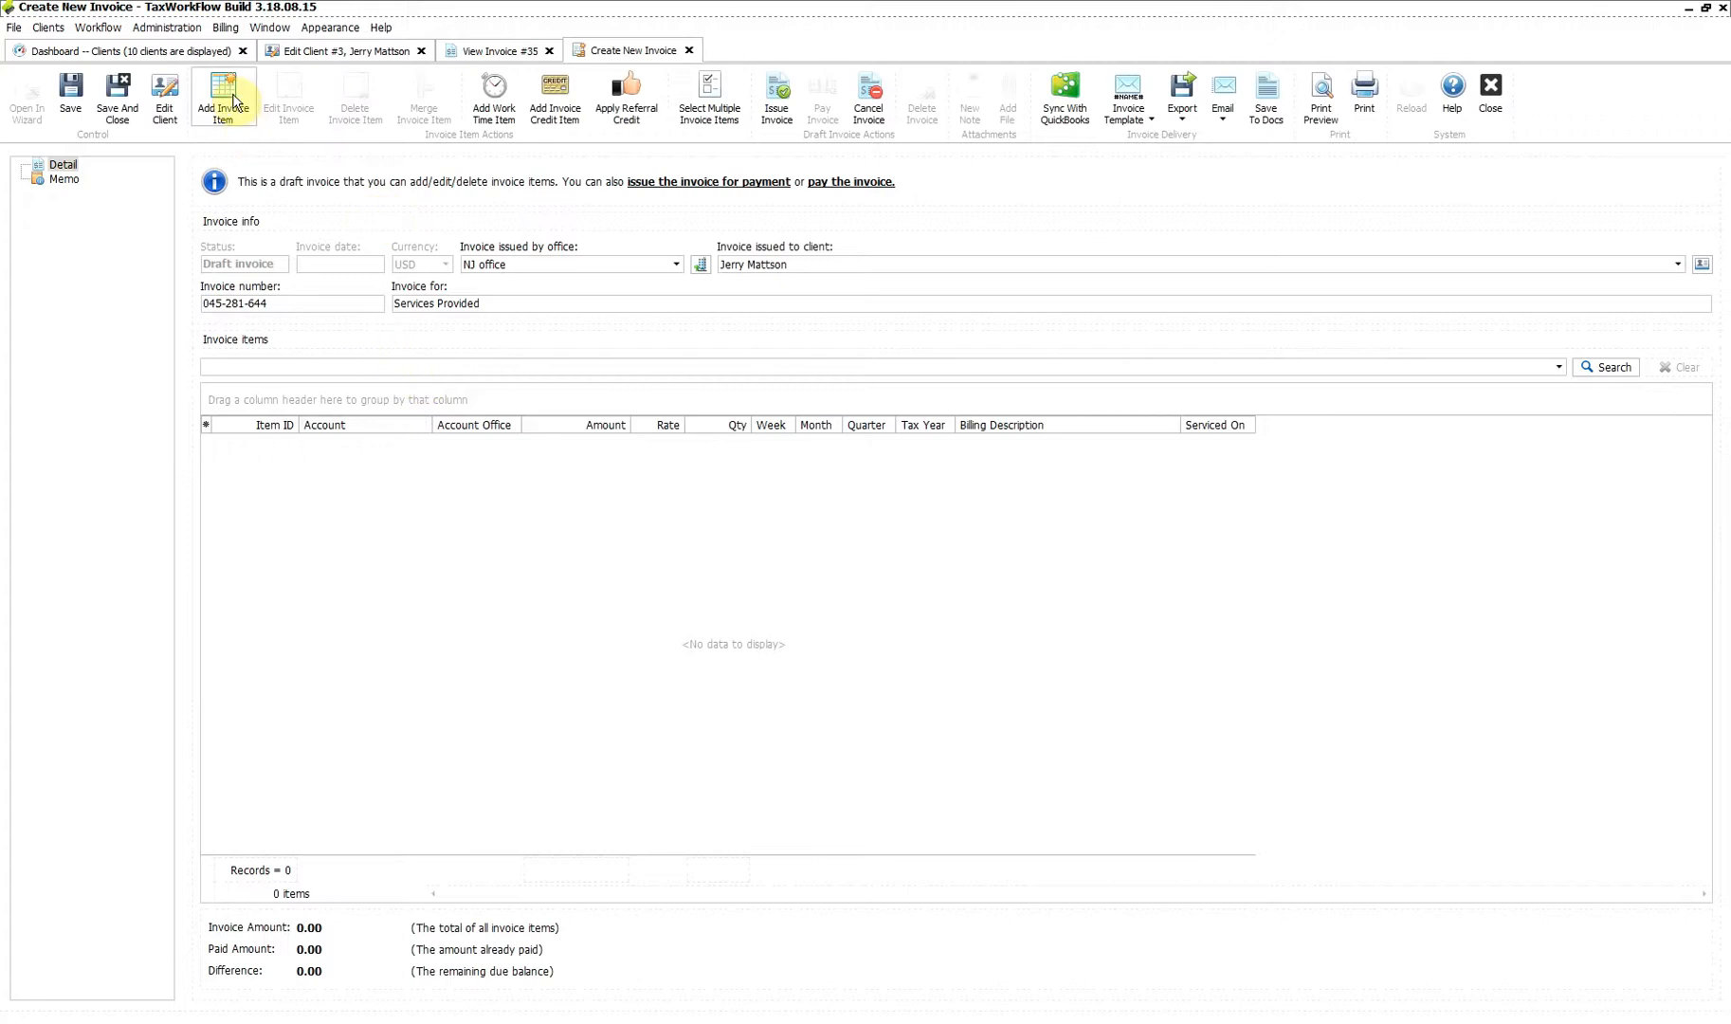
# Add a Bookkeeping Services item at a rate of 250.00 to the new draft invoice and save it.
pyautogui.click(237, 101)
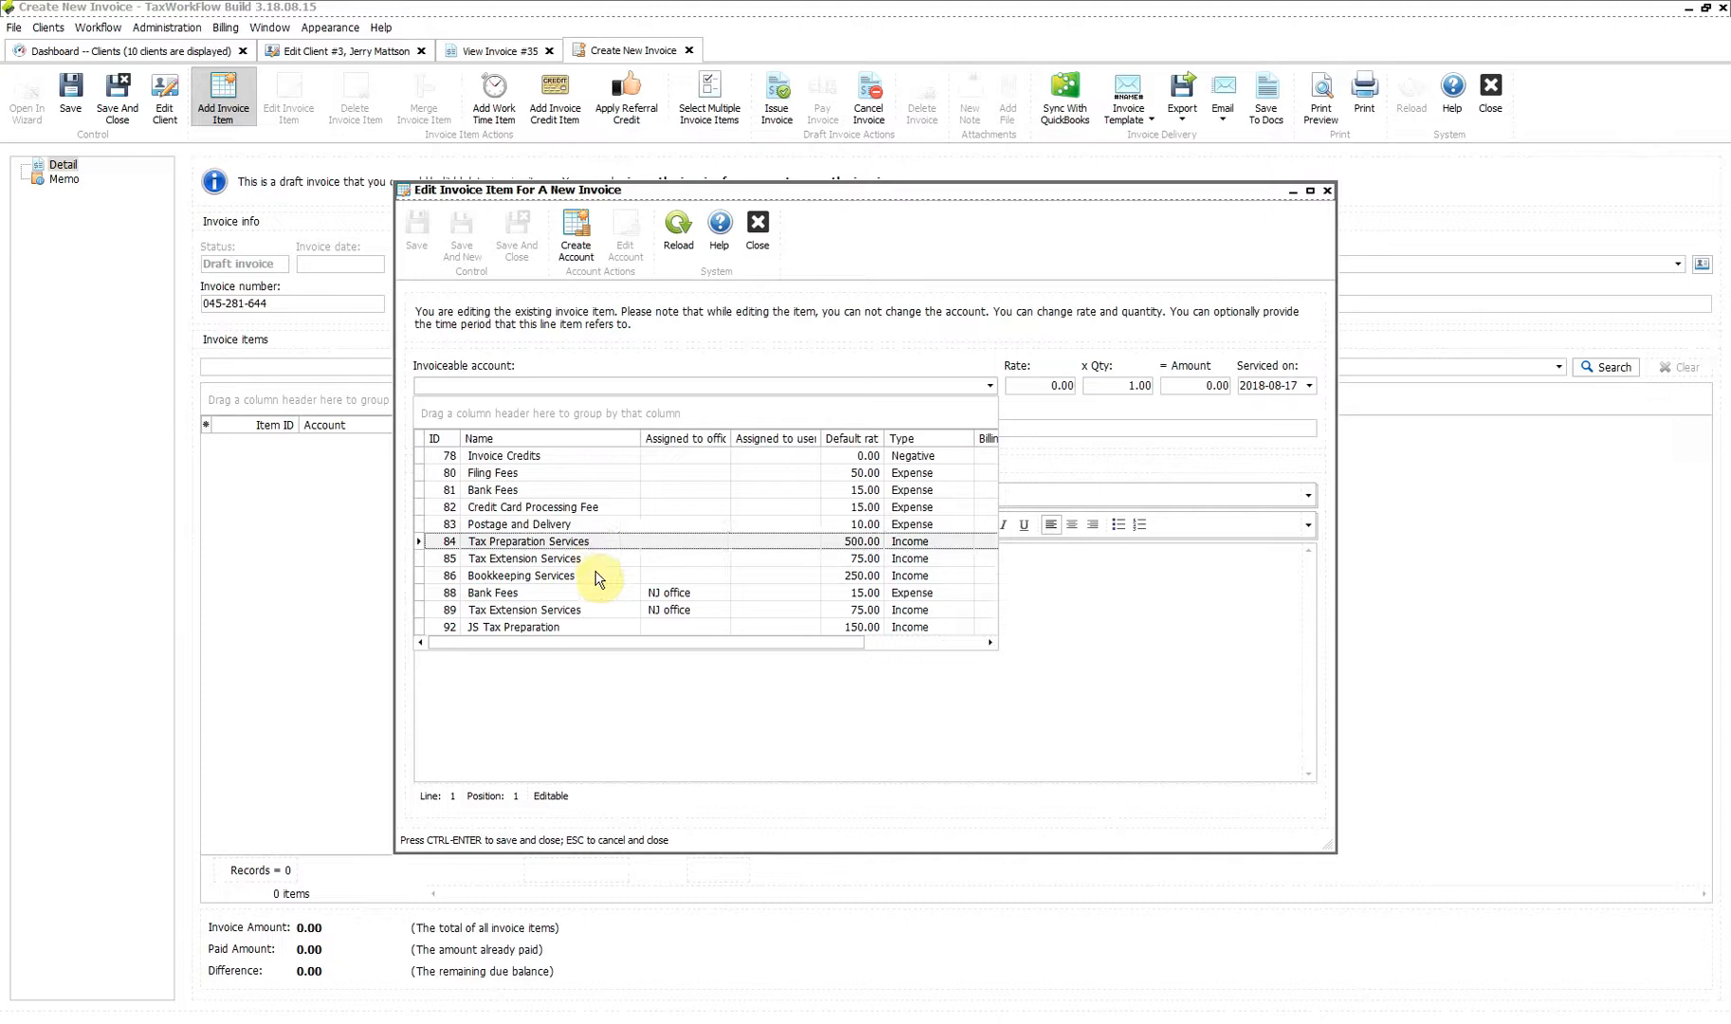
pyautogui.click(595, 576)
pyautogui.click(518, 239)
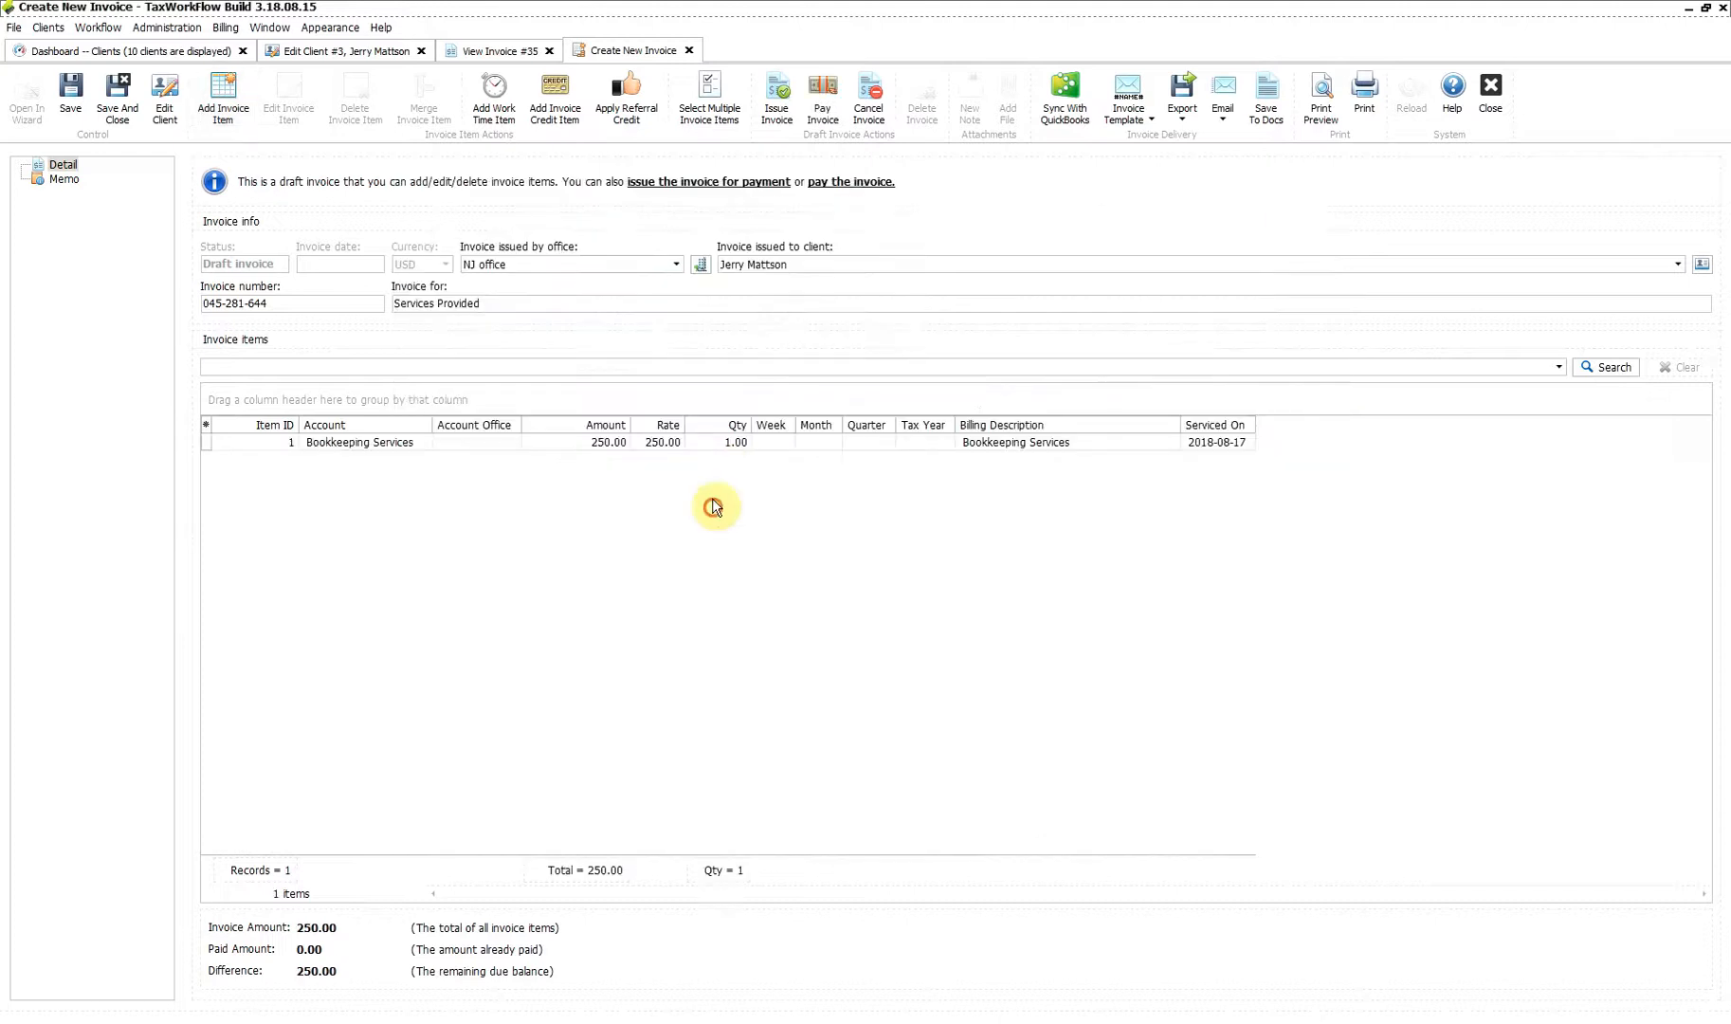
pyautogui.click(85, 102)
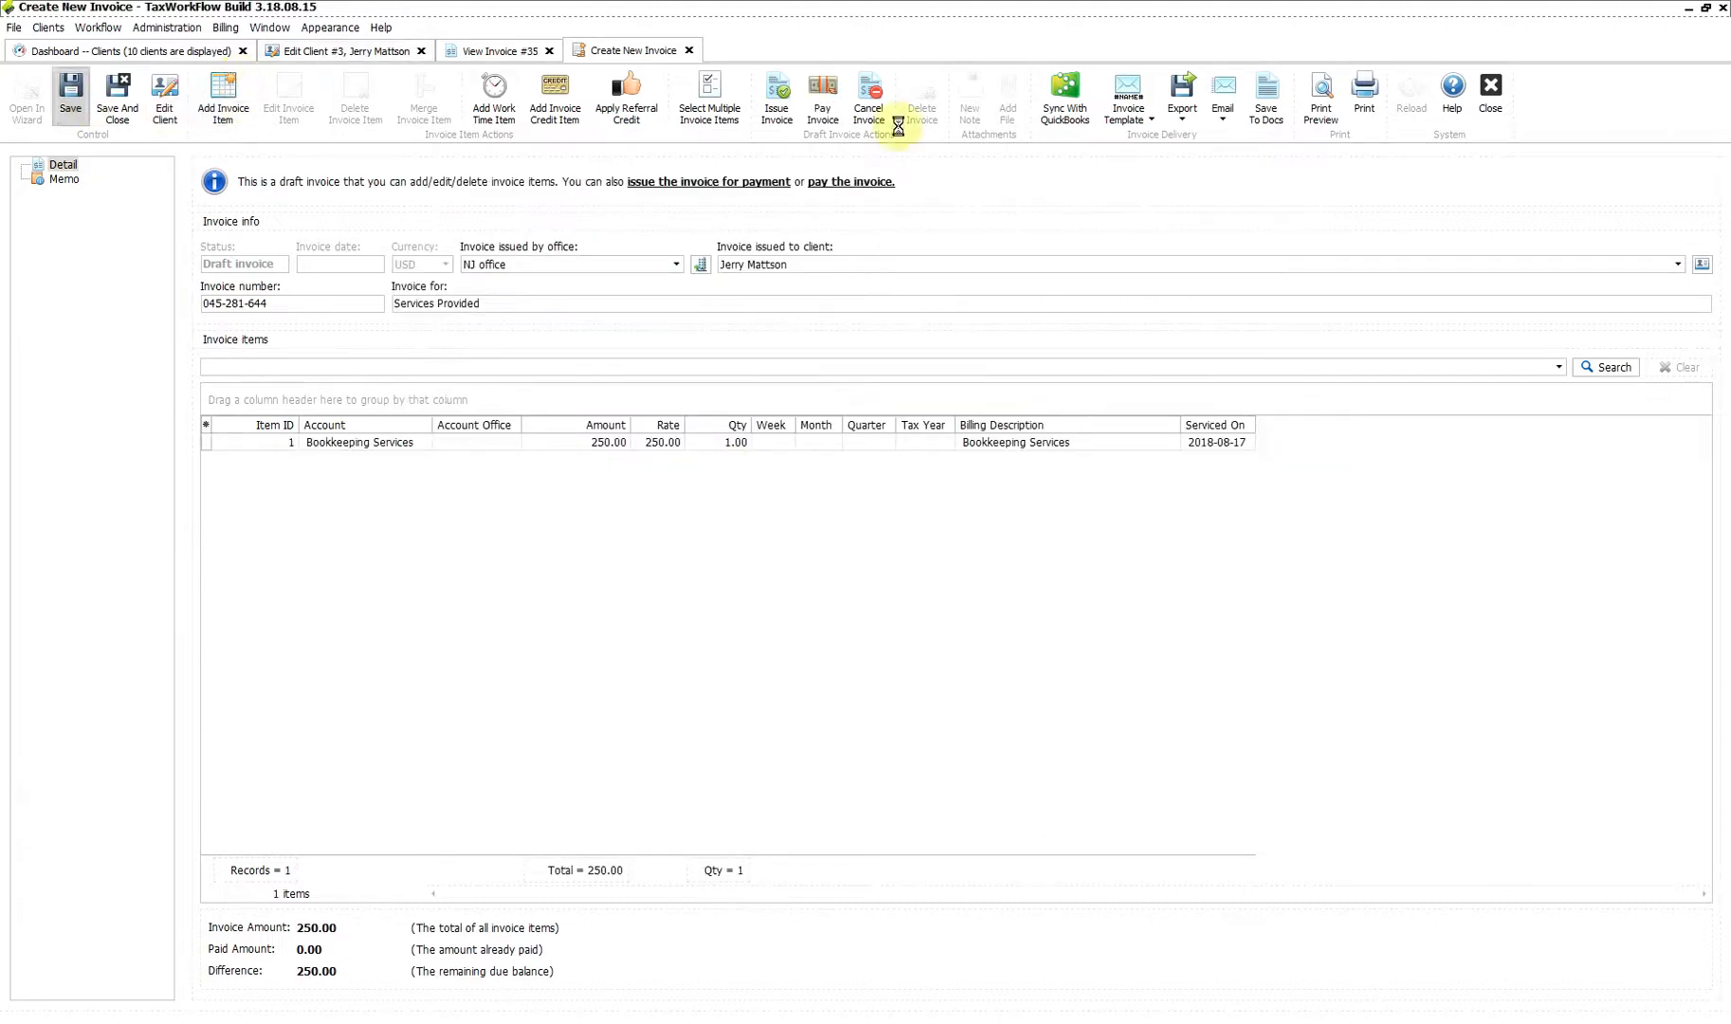
# Pay the bookkeeping invoice from the client's existing 600.00 deposit, updating the deposit balance, and save and close the payment.
pyautogui.click(823, 105)
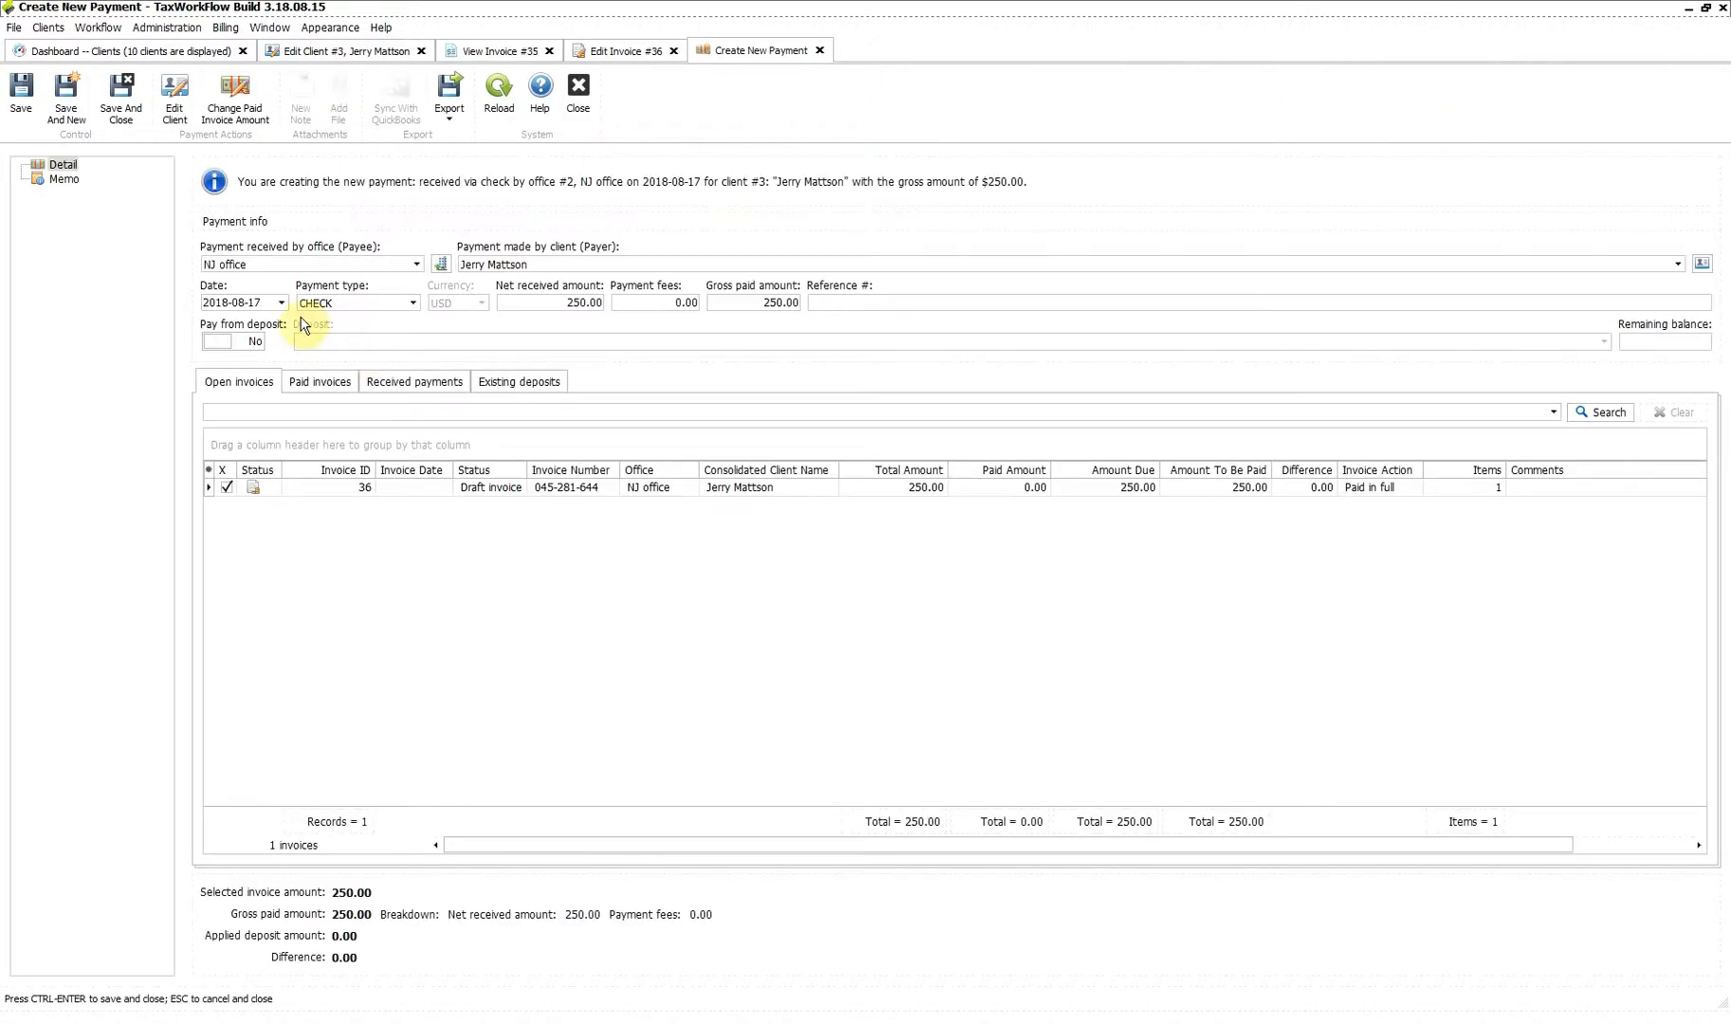
pyautogui.click(228, 342)
pyautogui.click(339, 342)
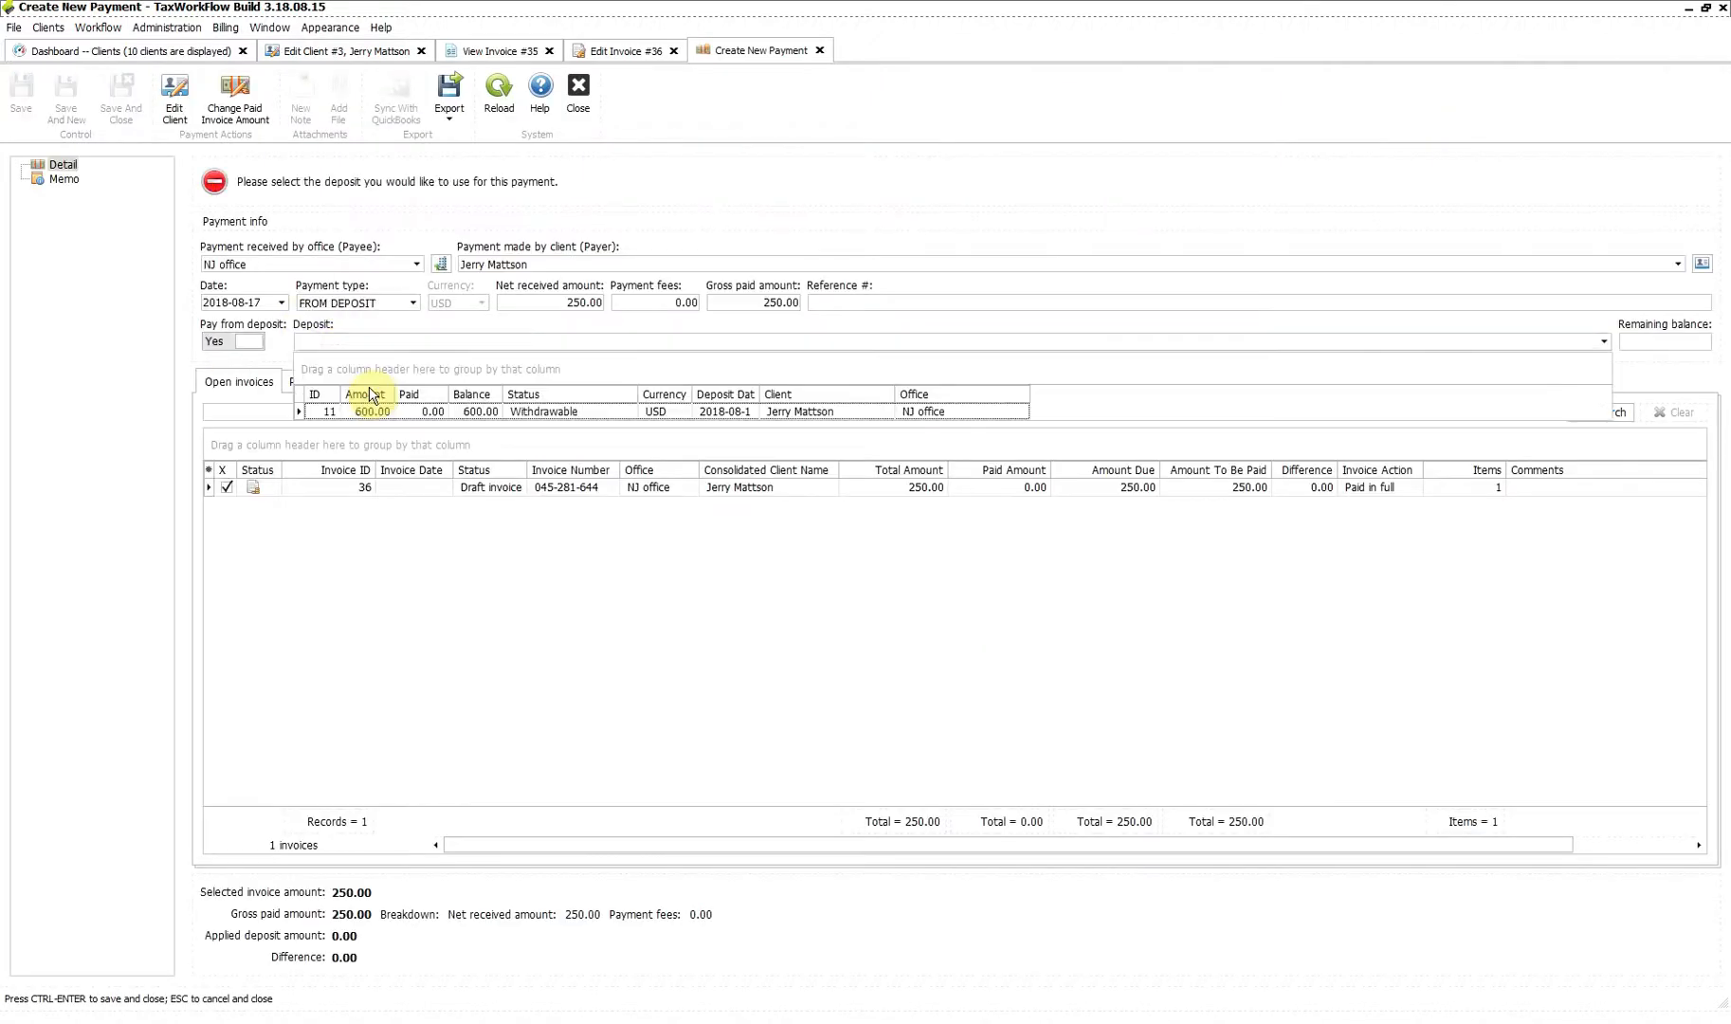
pyautogui.click(371, 410)
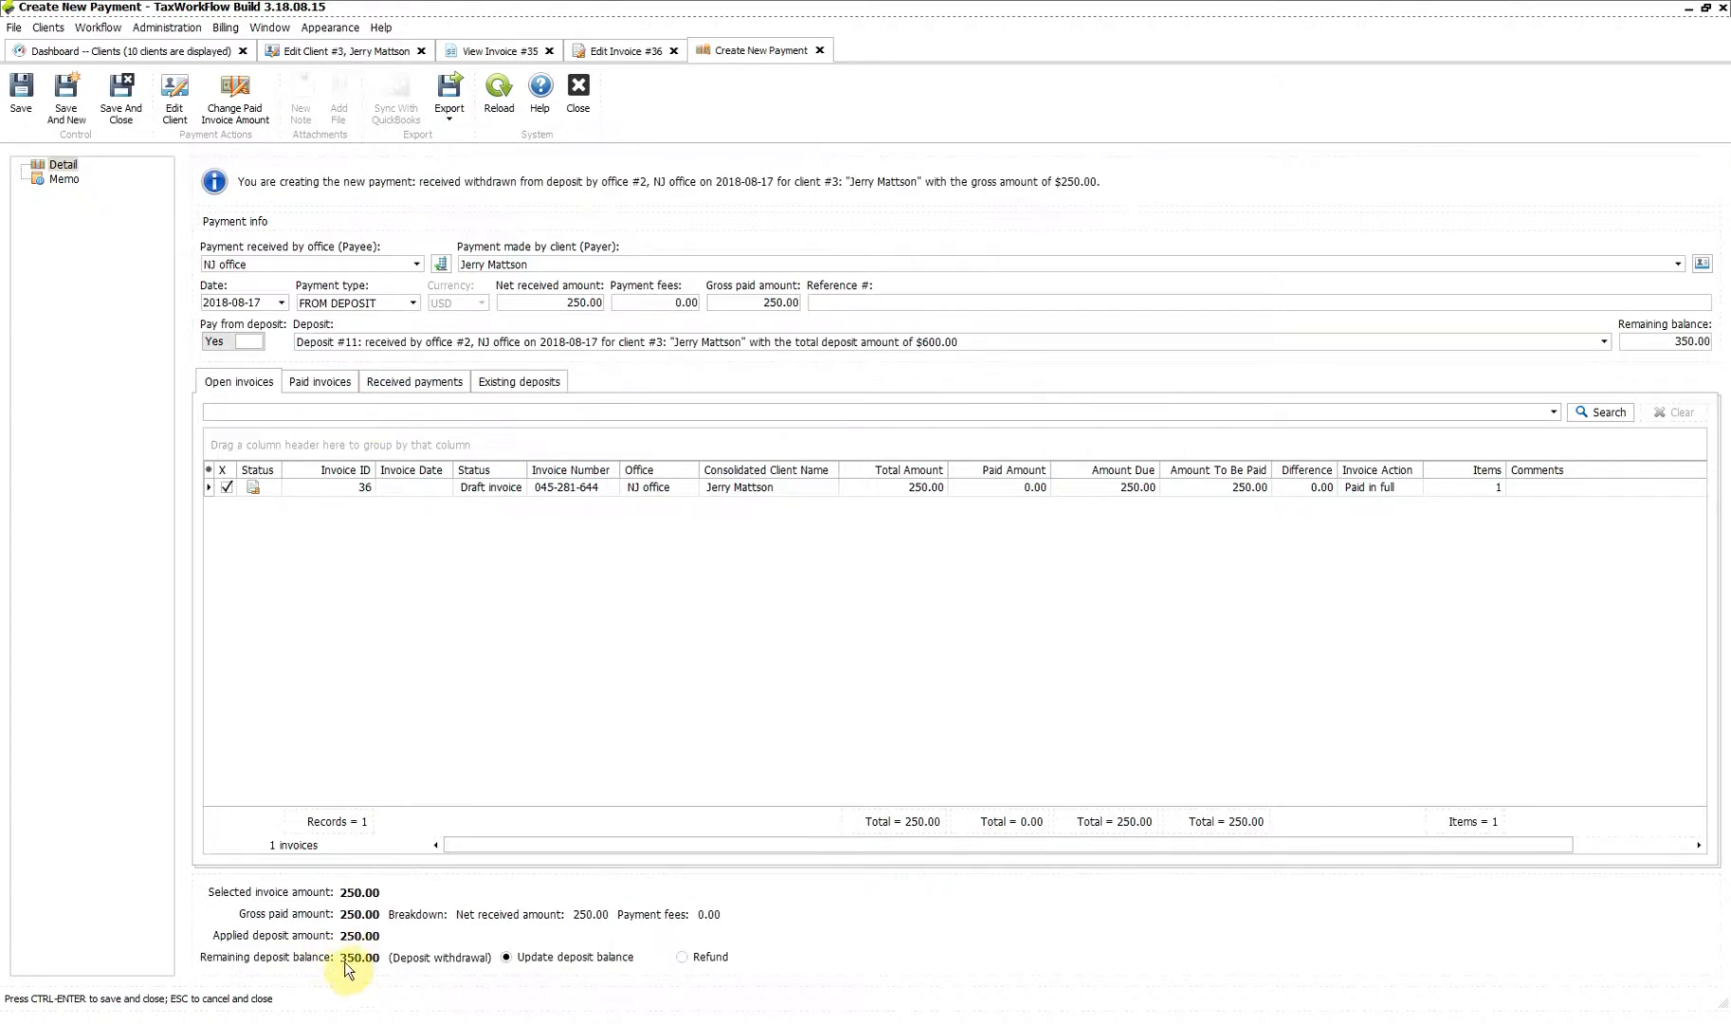
pyautogui.click(121, 97)
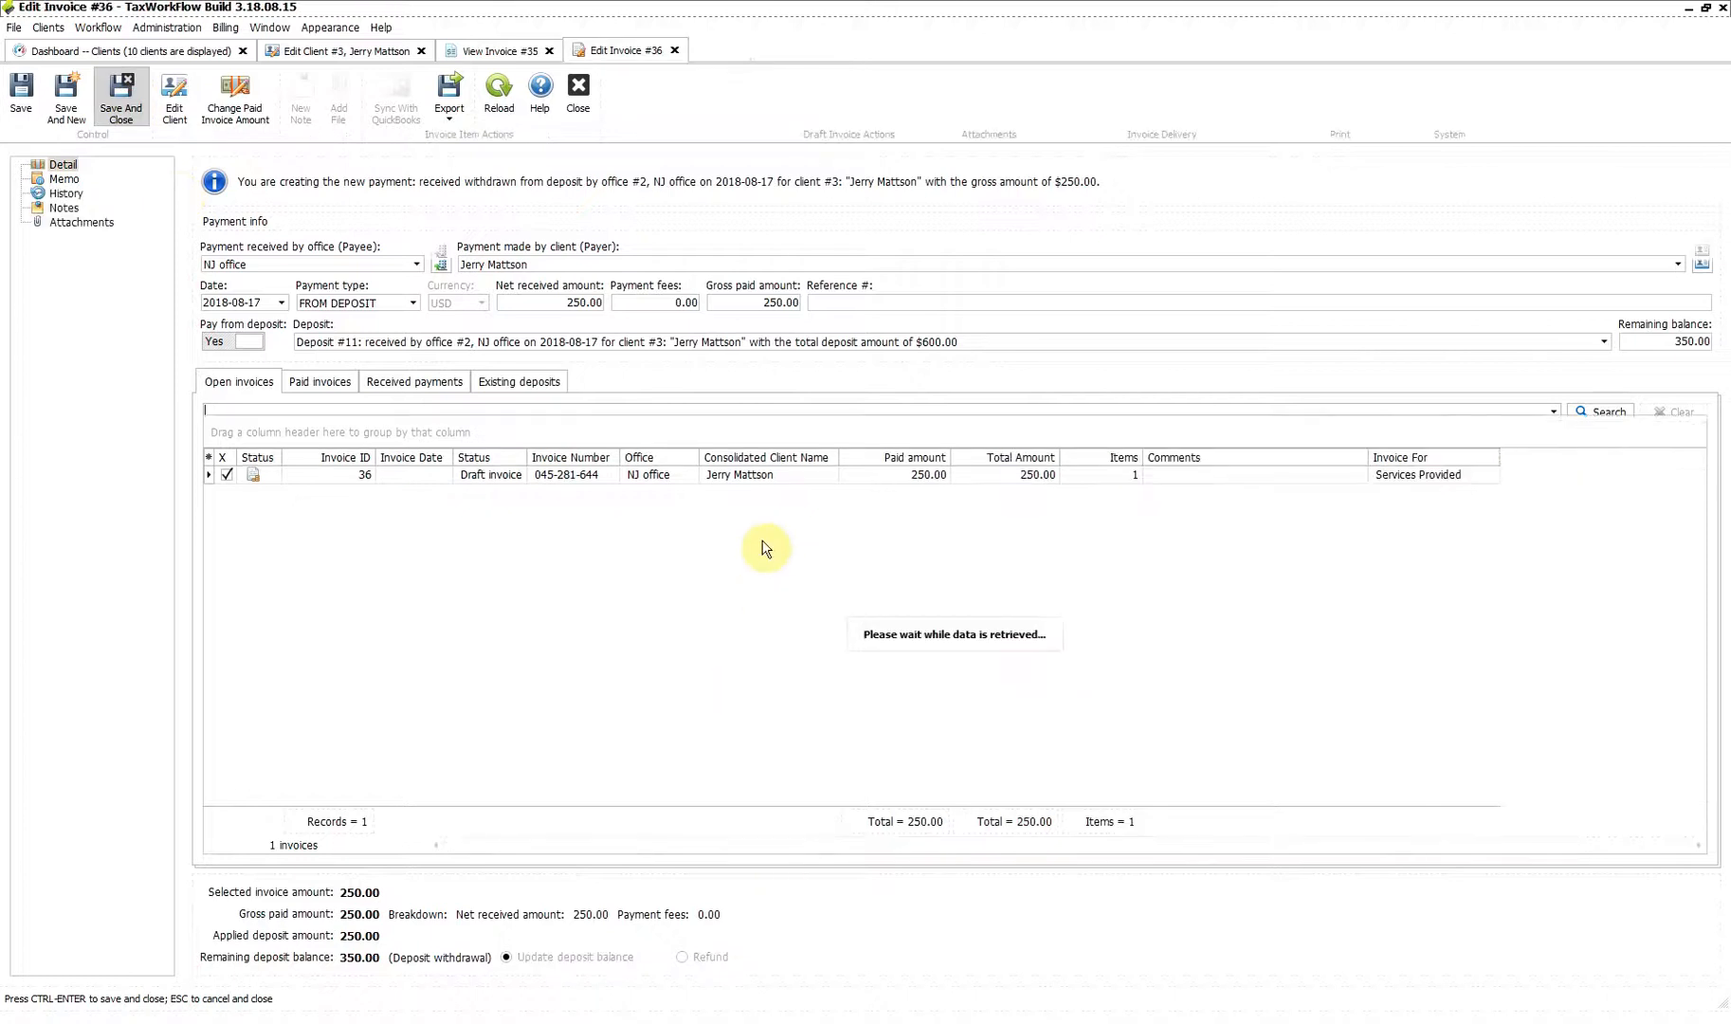
# Close the open invoice records and check both invoices in the client's invoice list.
pyautogui.click(678, 51)
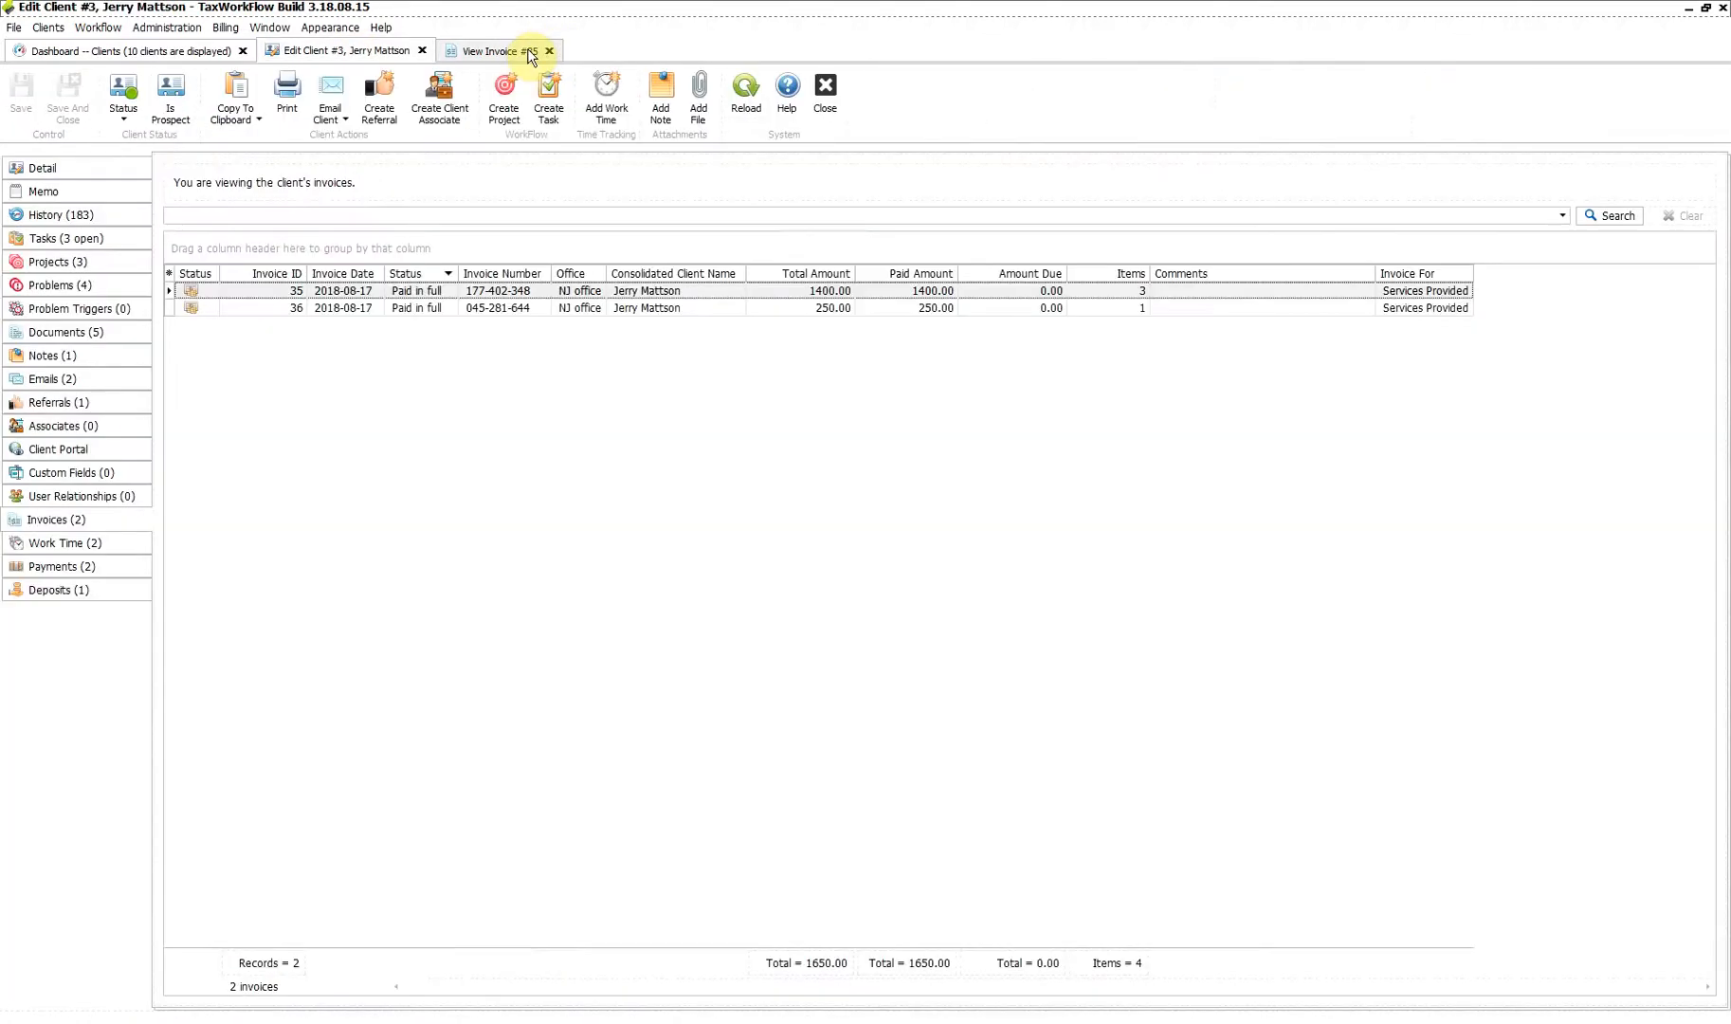
pyautogui.click(517, 51)
pyautogui.click(365, 309)
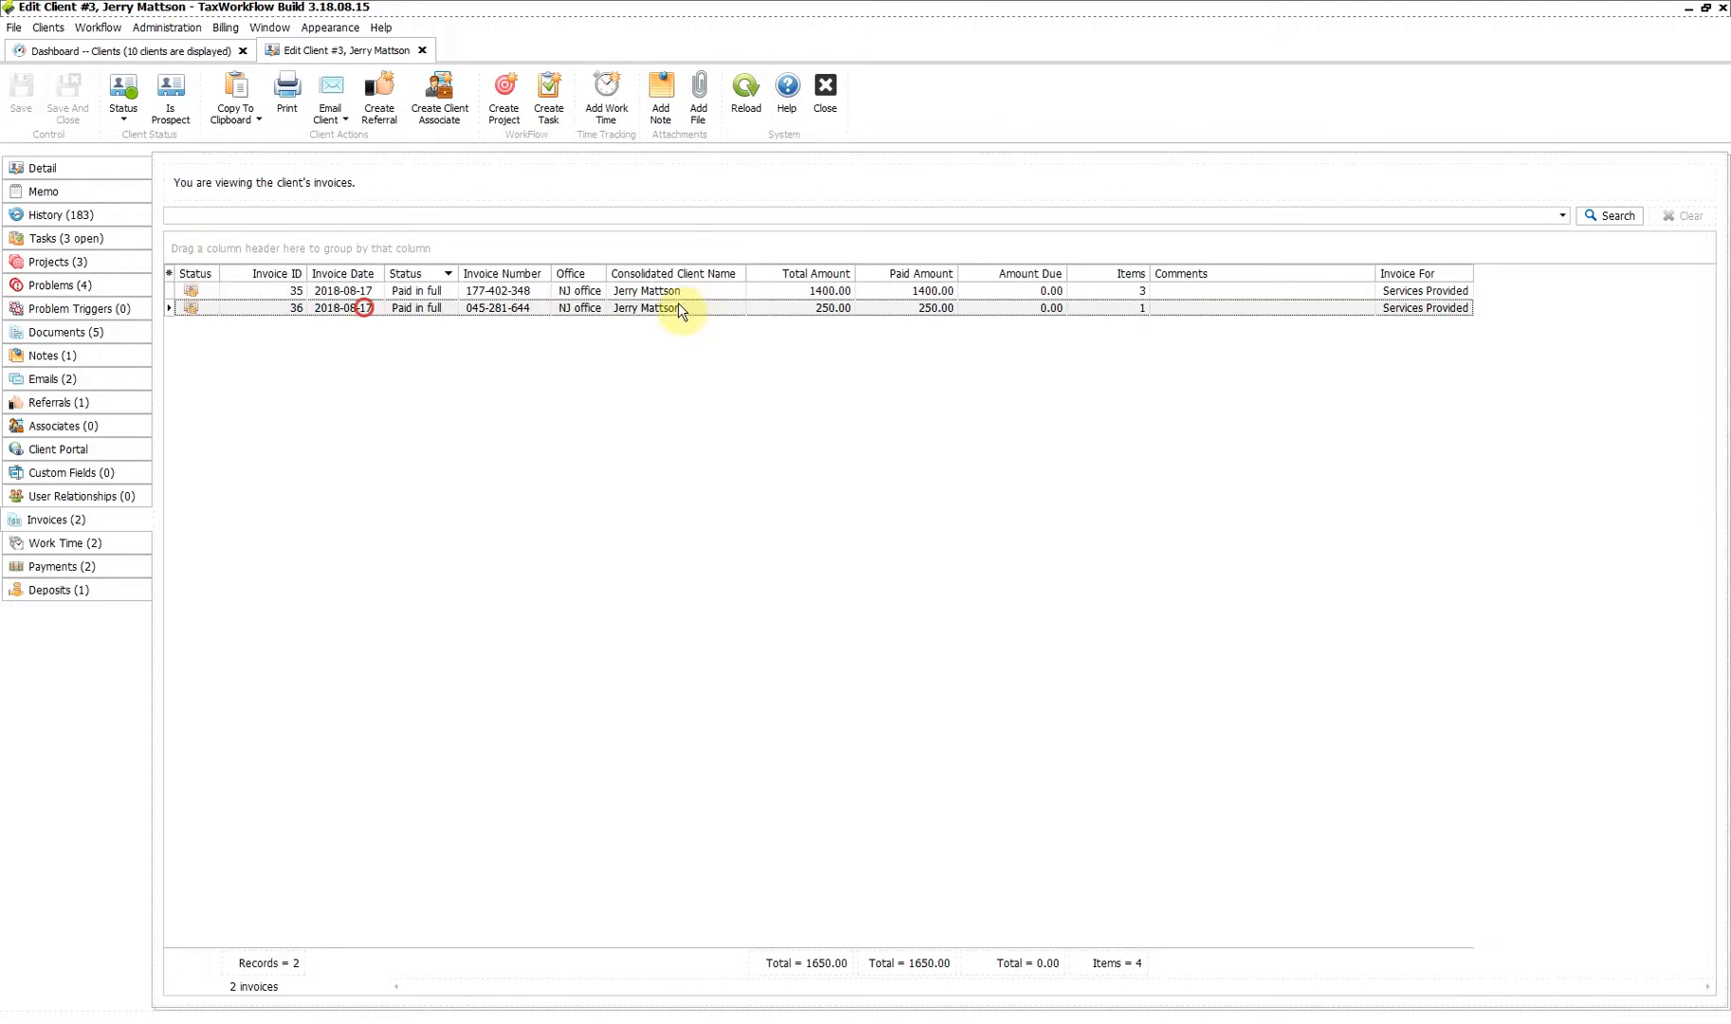
pyautogui.click(471, 309)
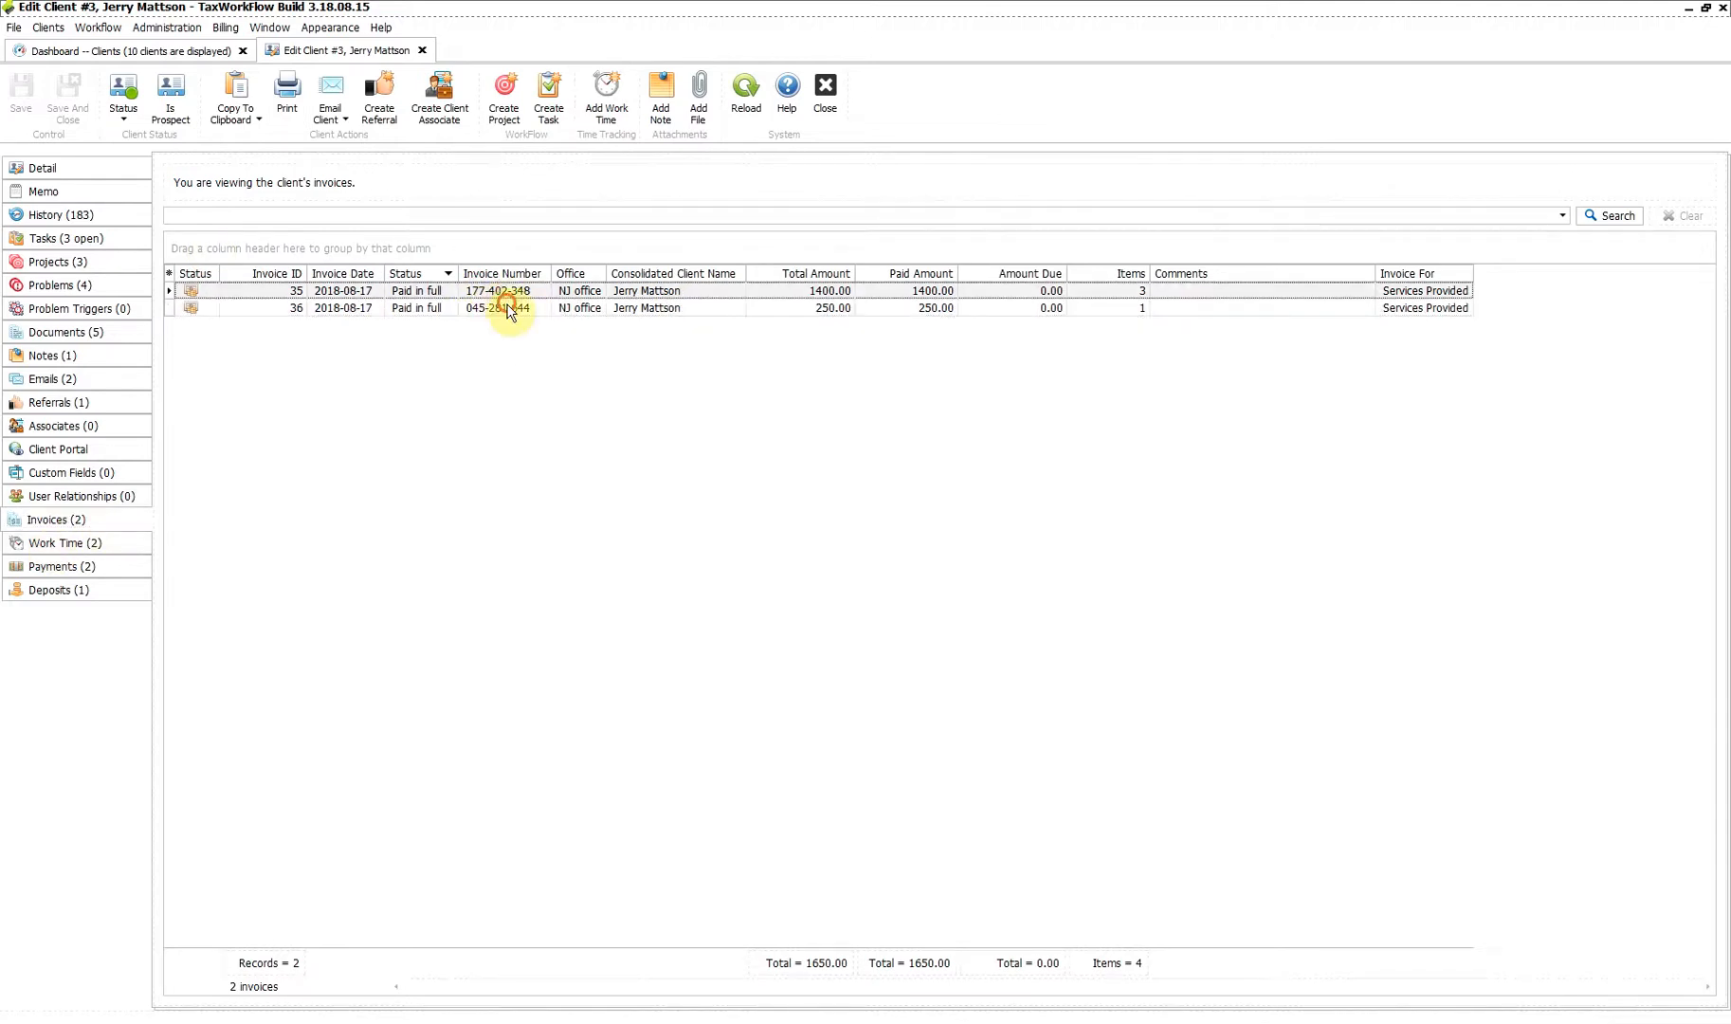
# Review the client's payments and deposit, fitting the Payment Type and deposit Status columns to their contents.
pyautogui.click(88, 567)
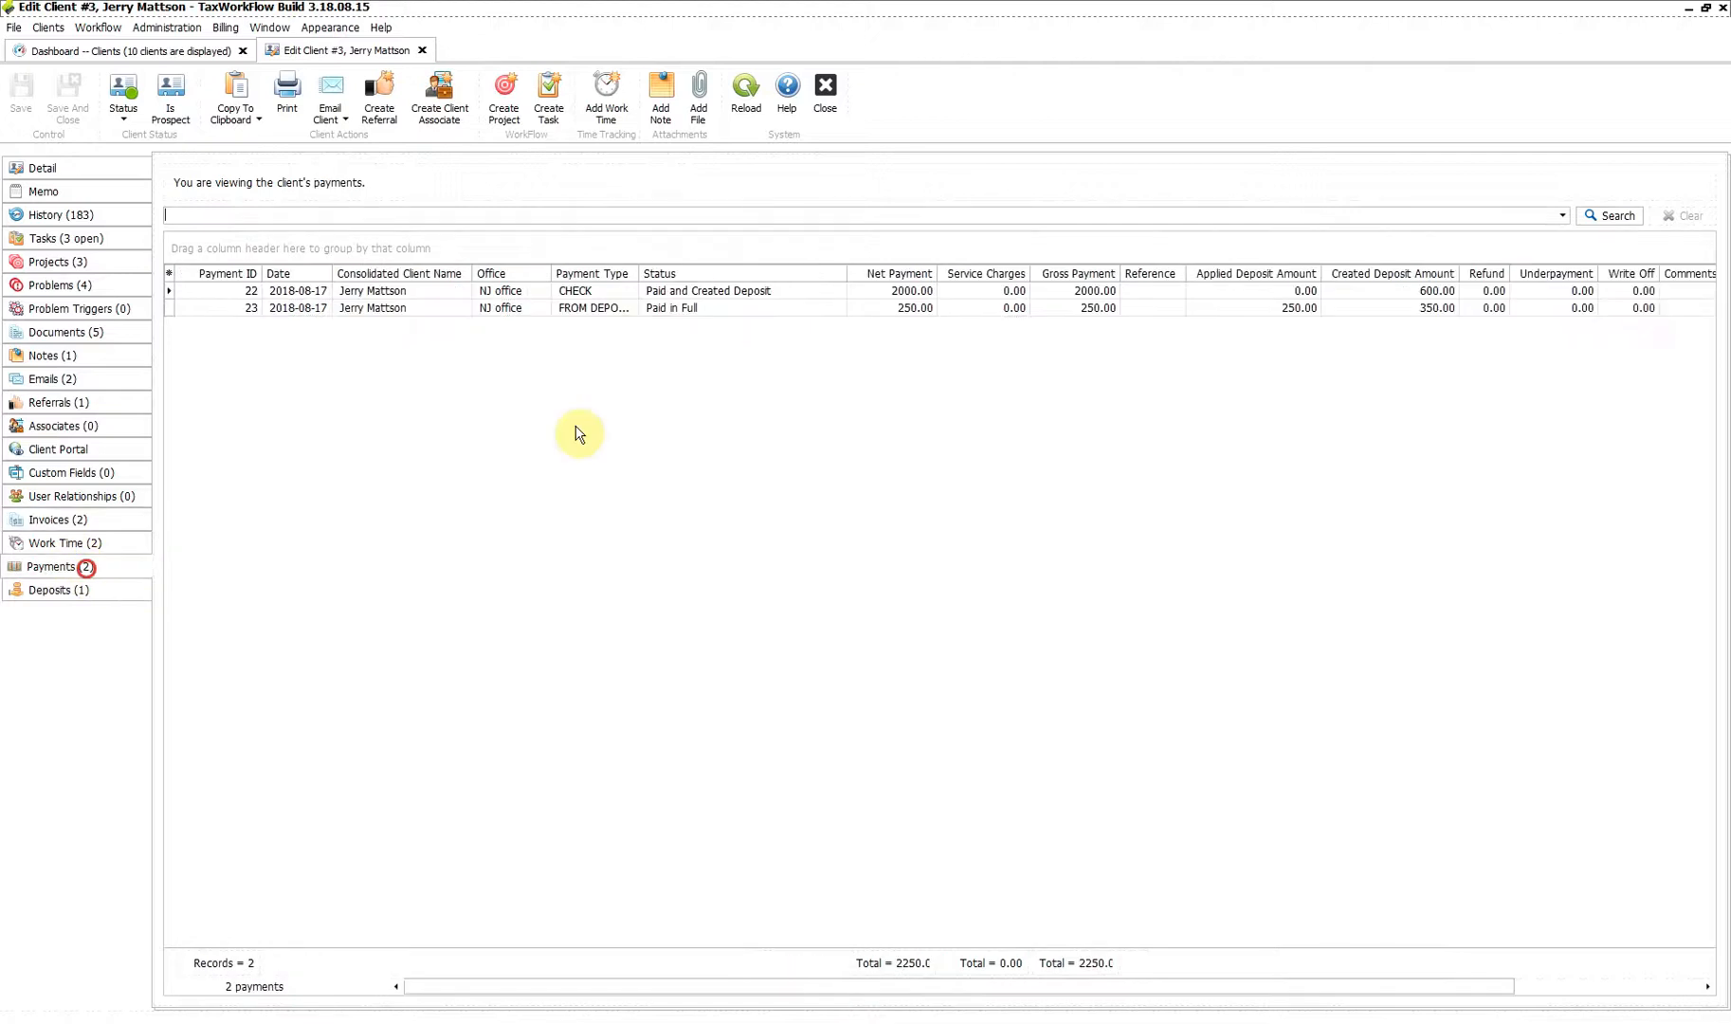
pyautogui.click(723, 314)
pyautogui.doubleClick(640, 274)
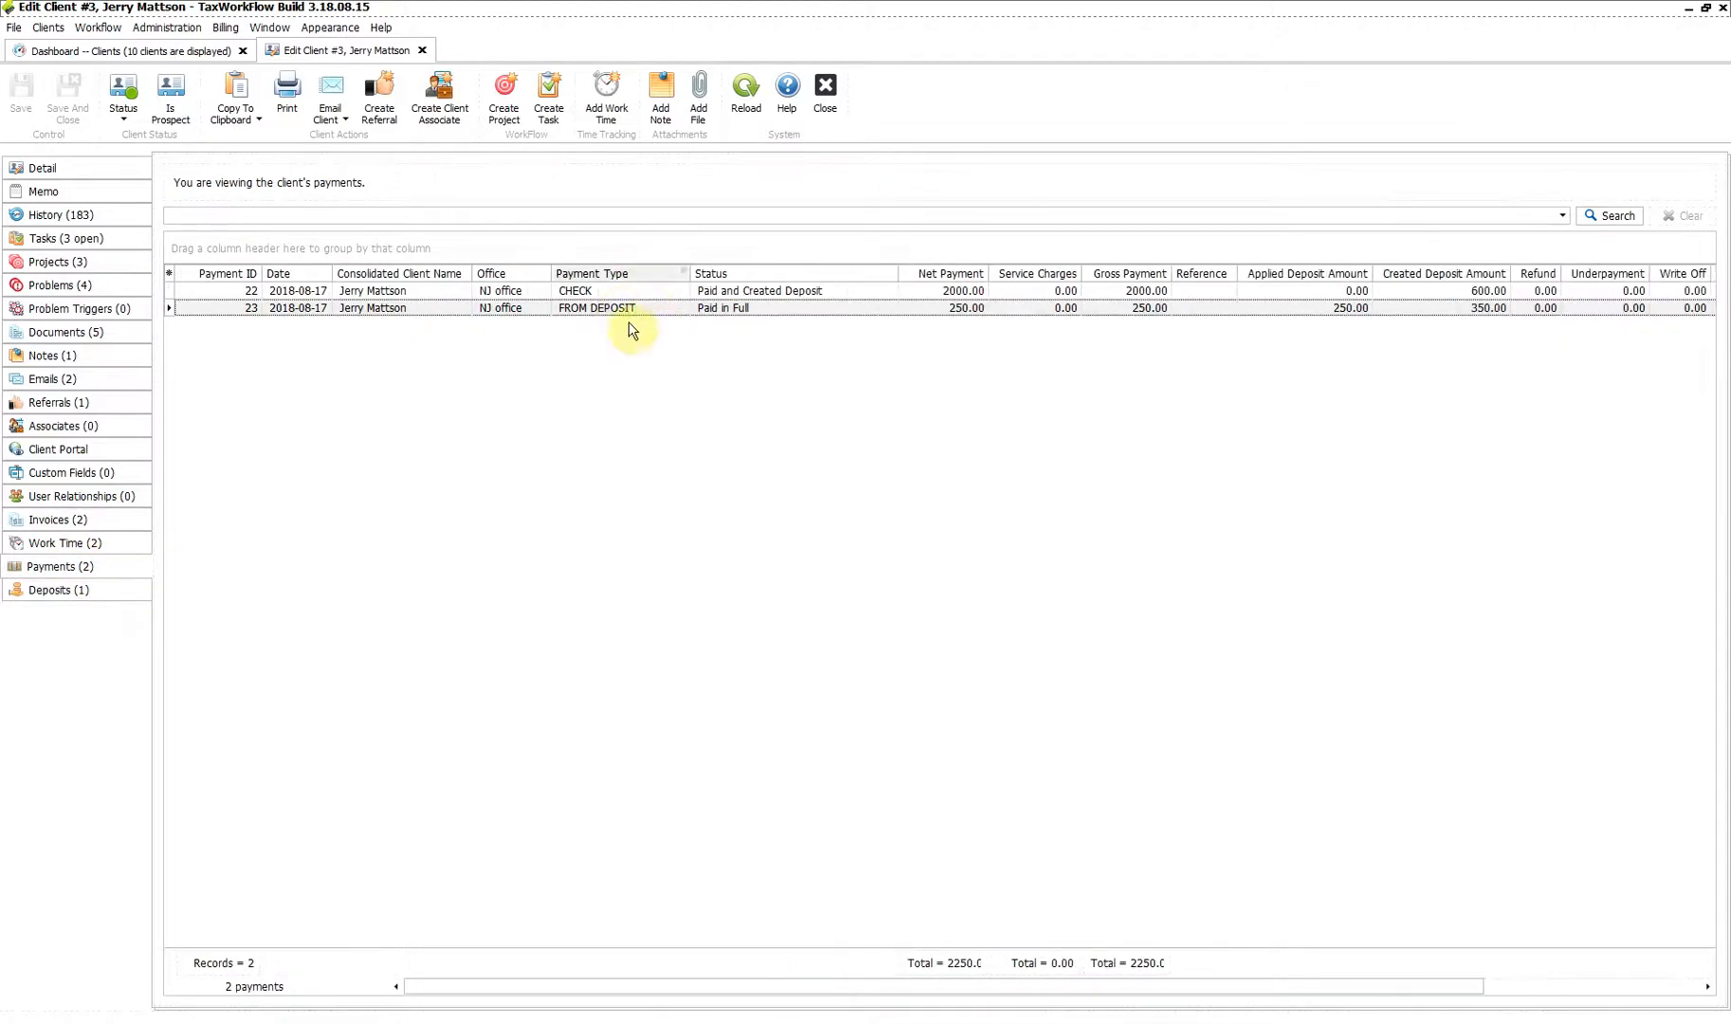
pyautogui.click(566, 309)
pyautogui.click(70, 582)
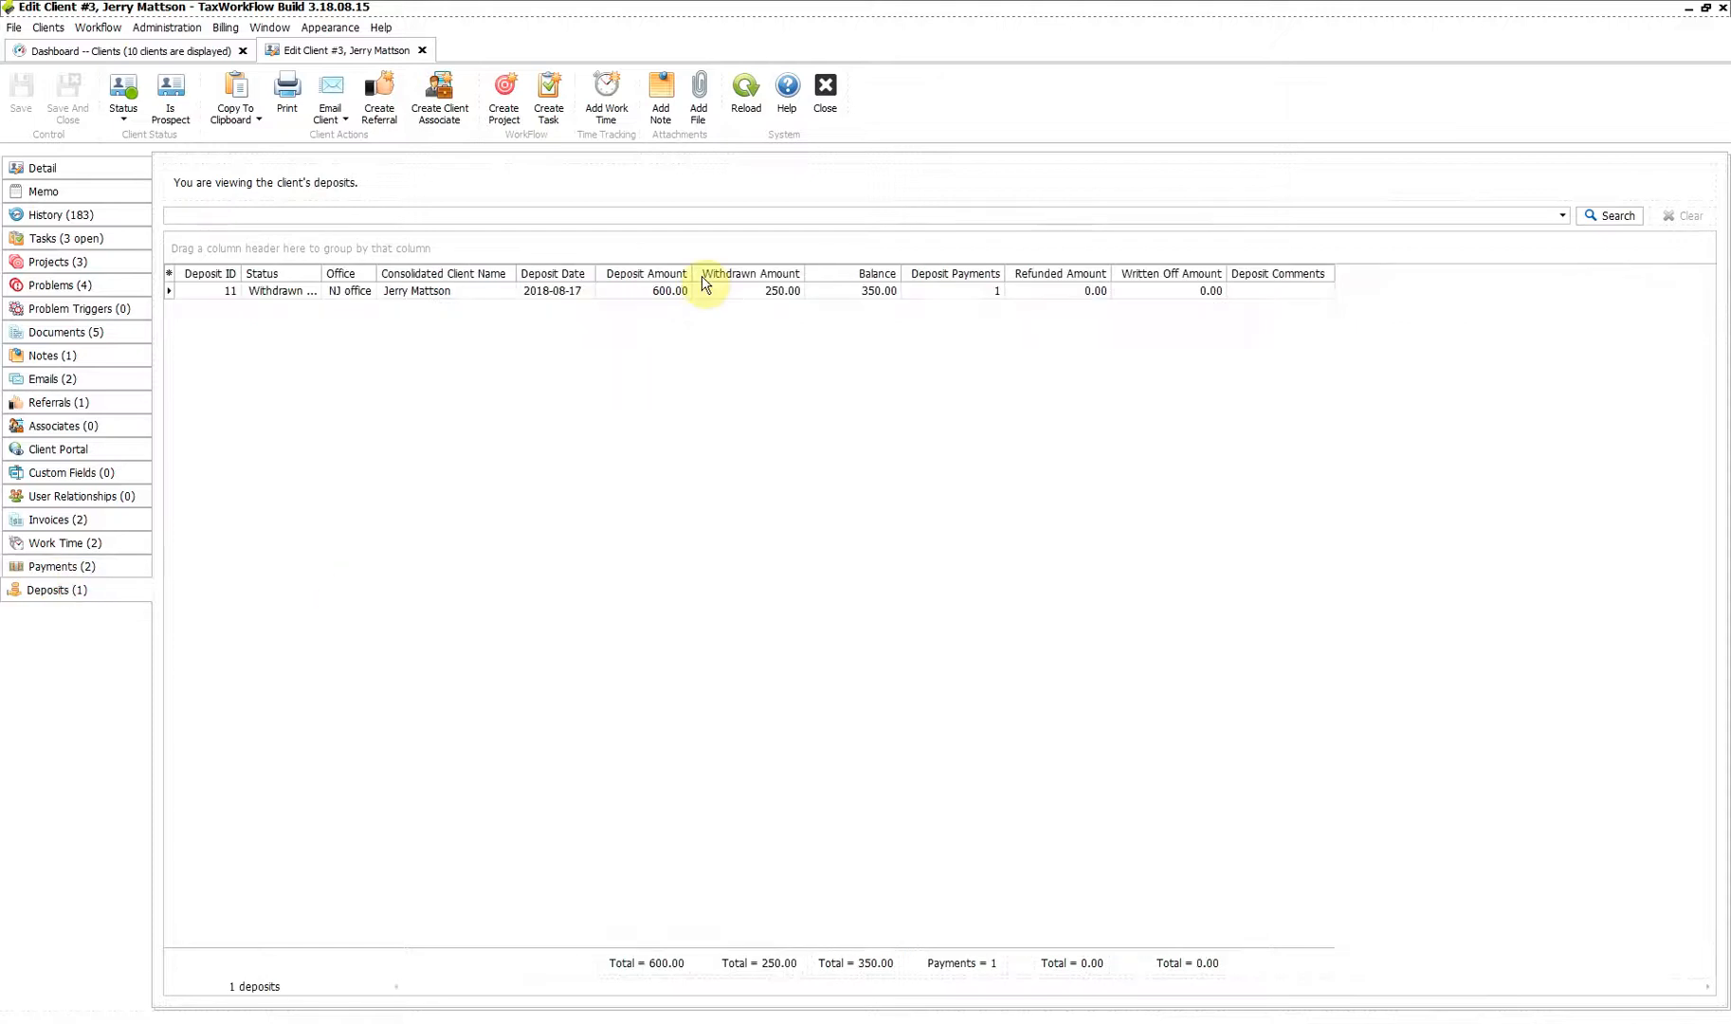
pyautogui.doubleClick(322, 273)
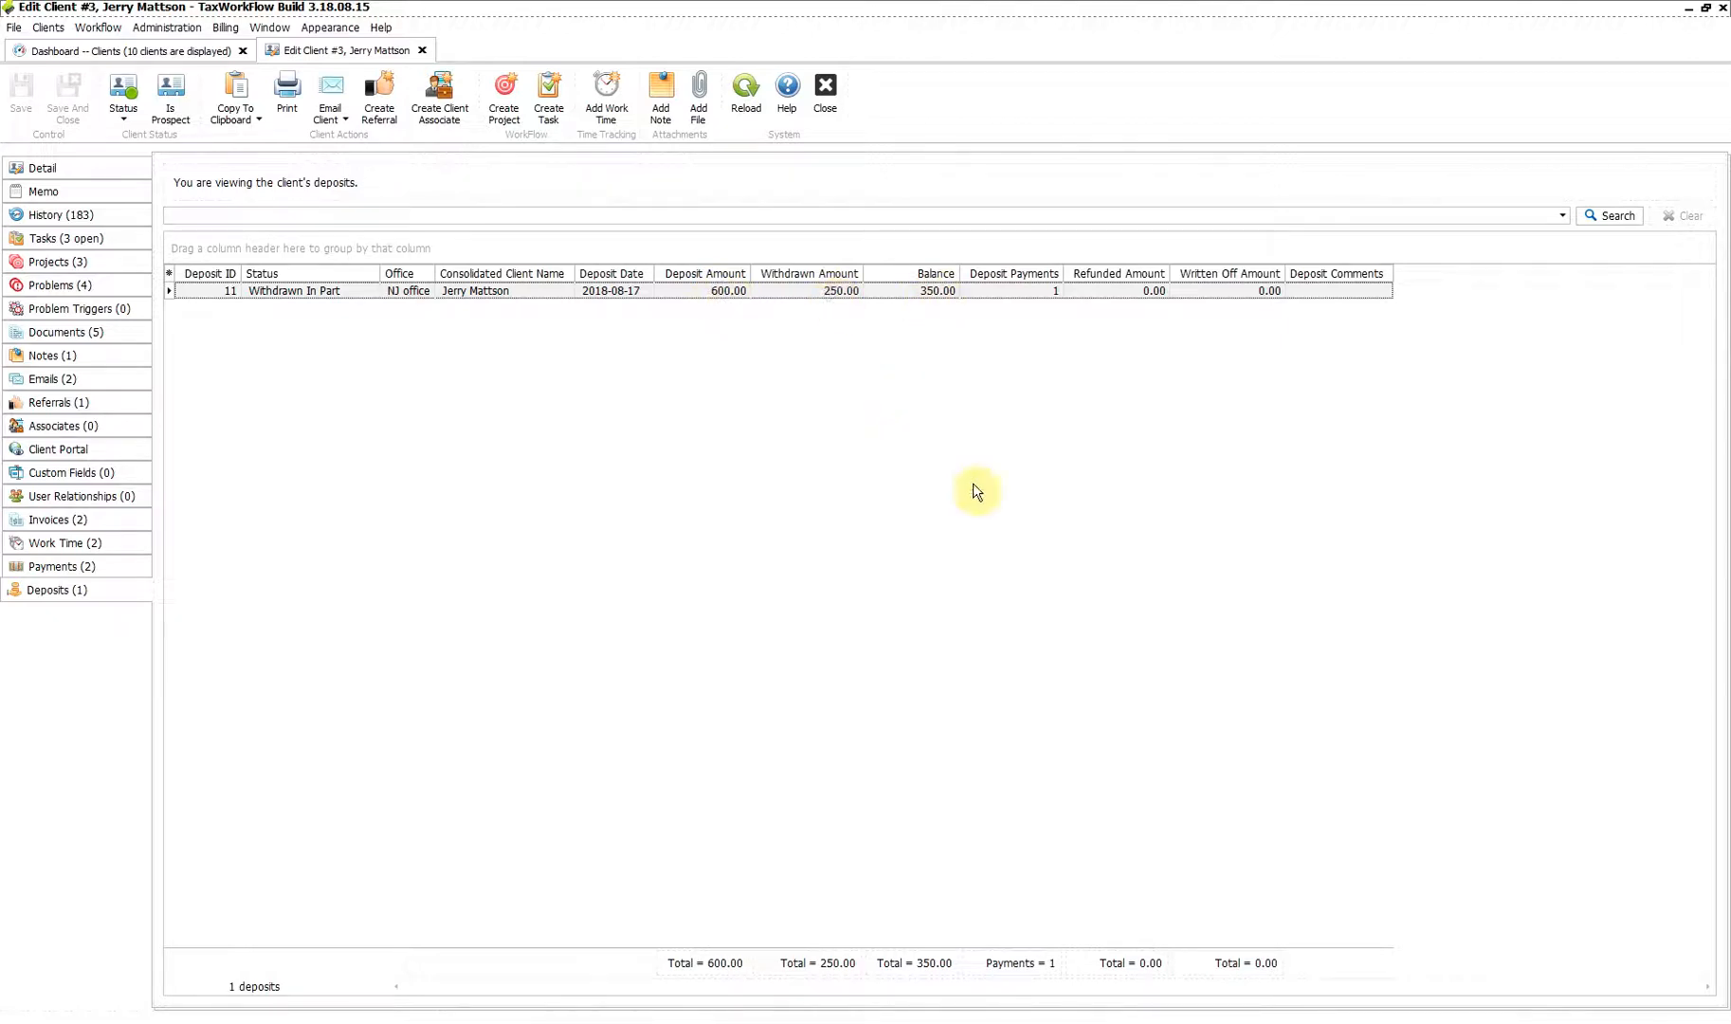
# Delete the client's check payment with the Adjust option, subtracting the paid amounts from related invoices.
pyautogui.click(114, 568)
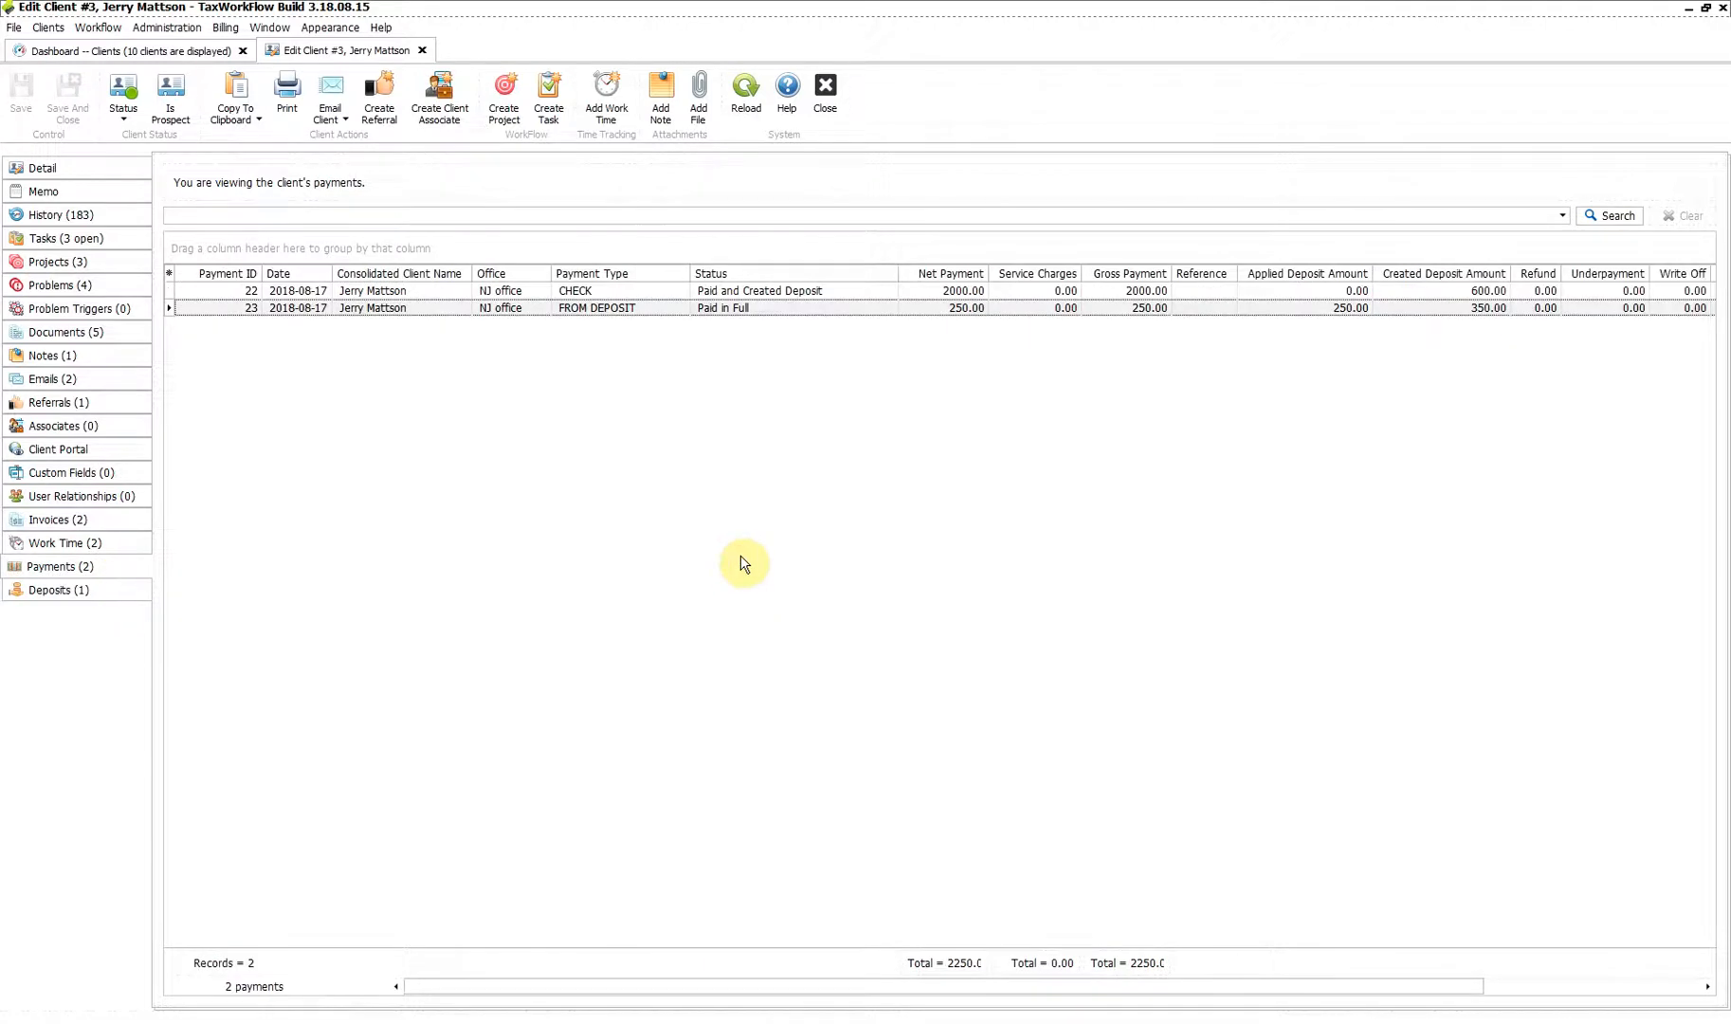
pyautogui.click(621, 290)
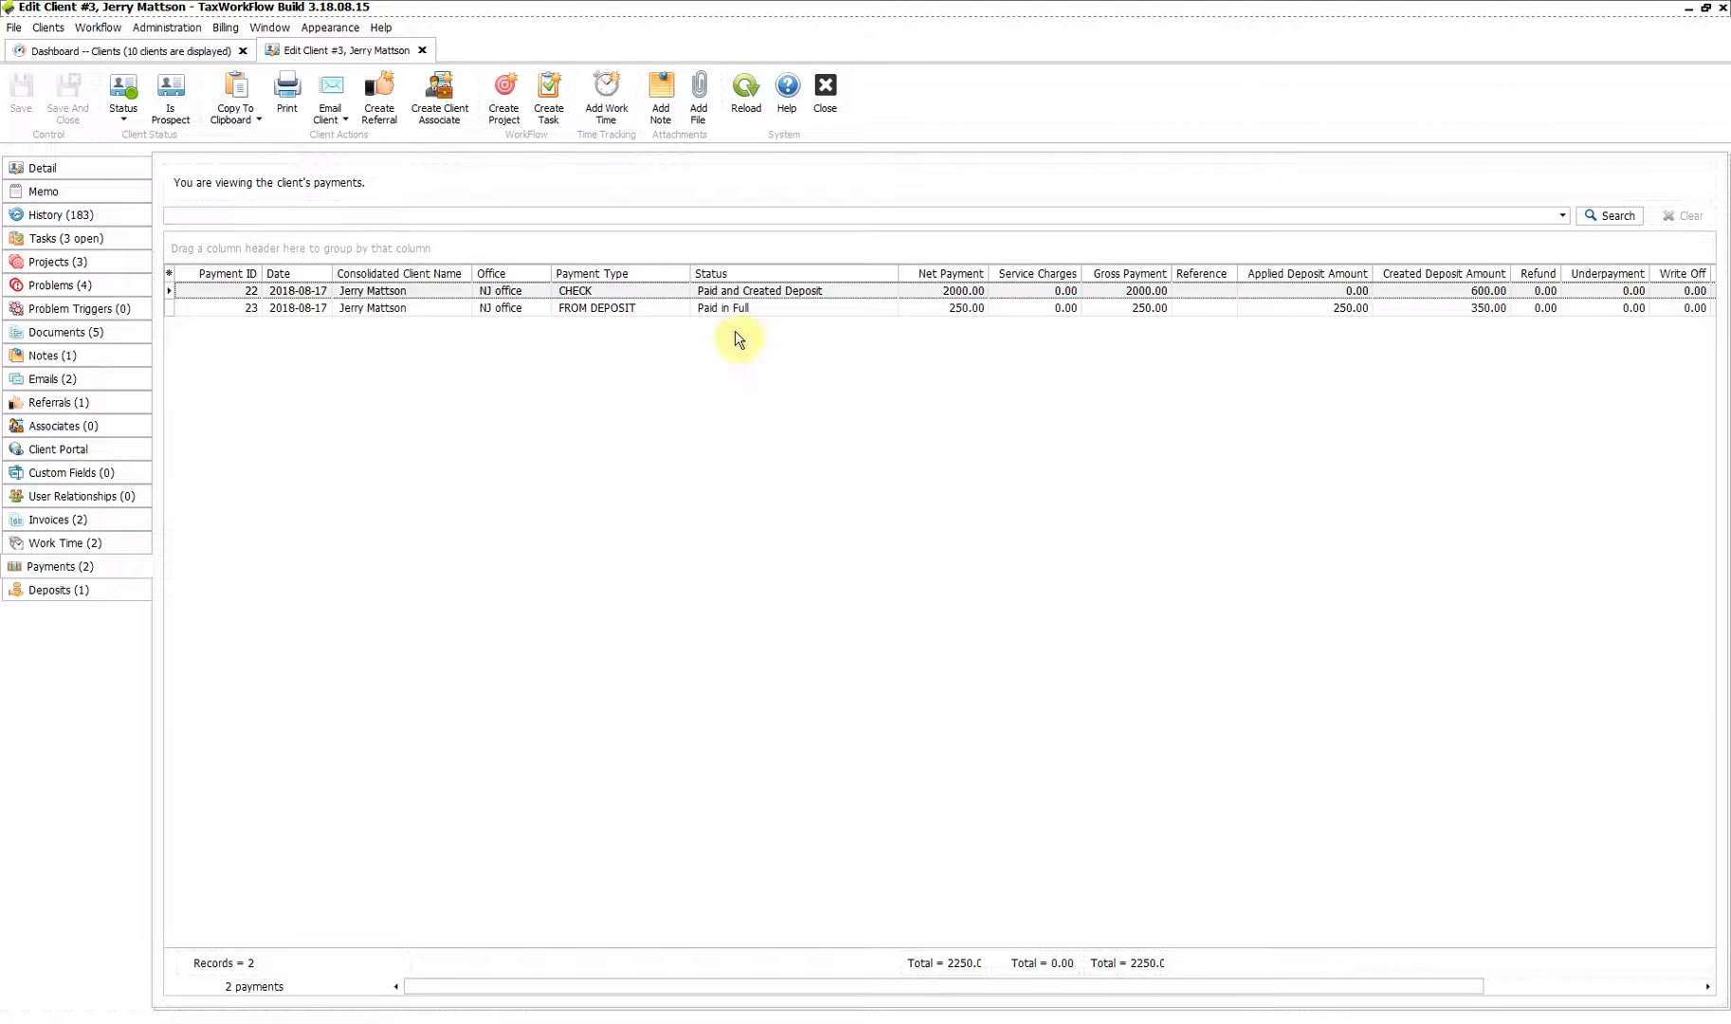
pyautogui.rightClick(421, 296)
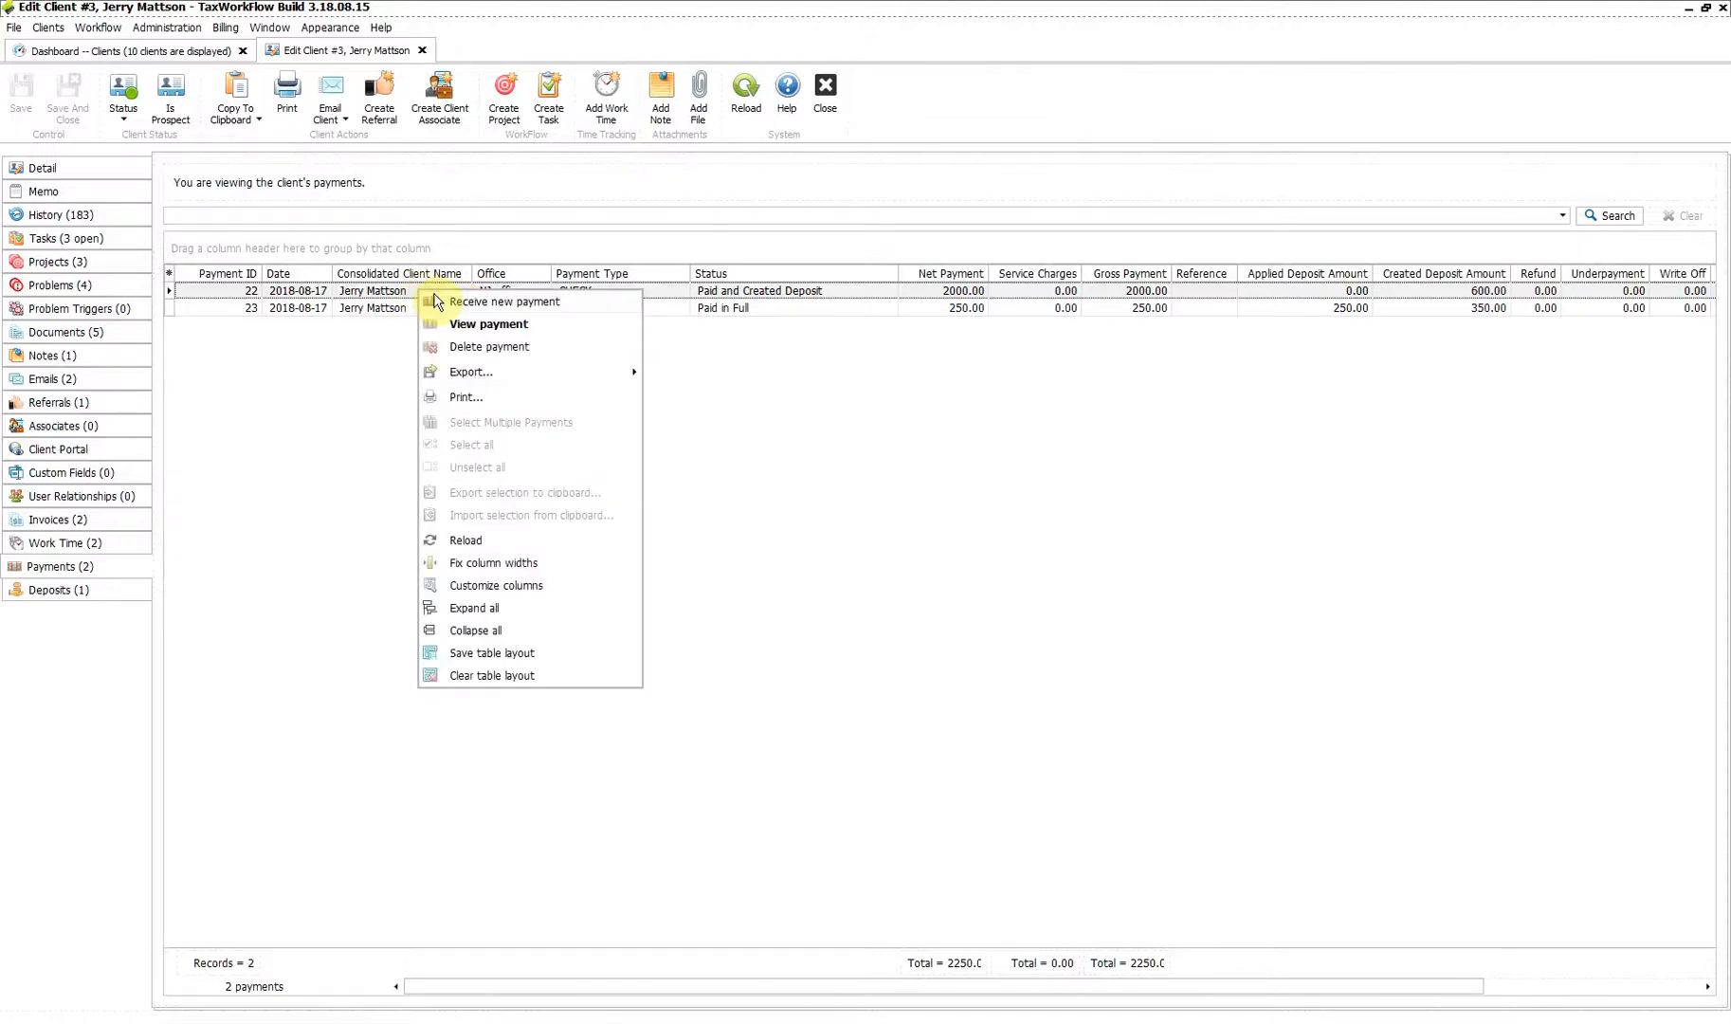
pyautogui.click(470, 343)
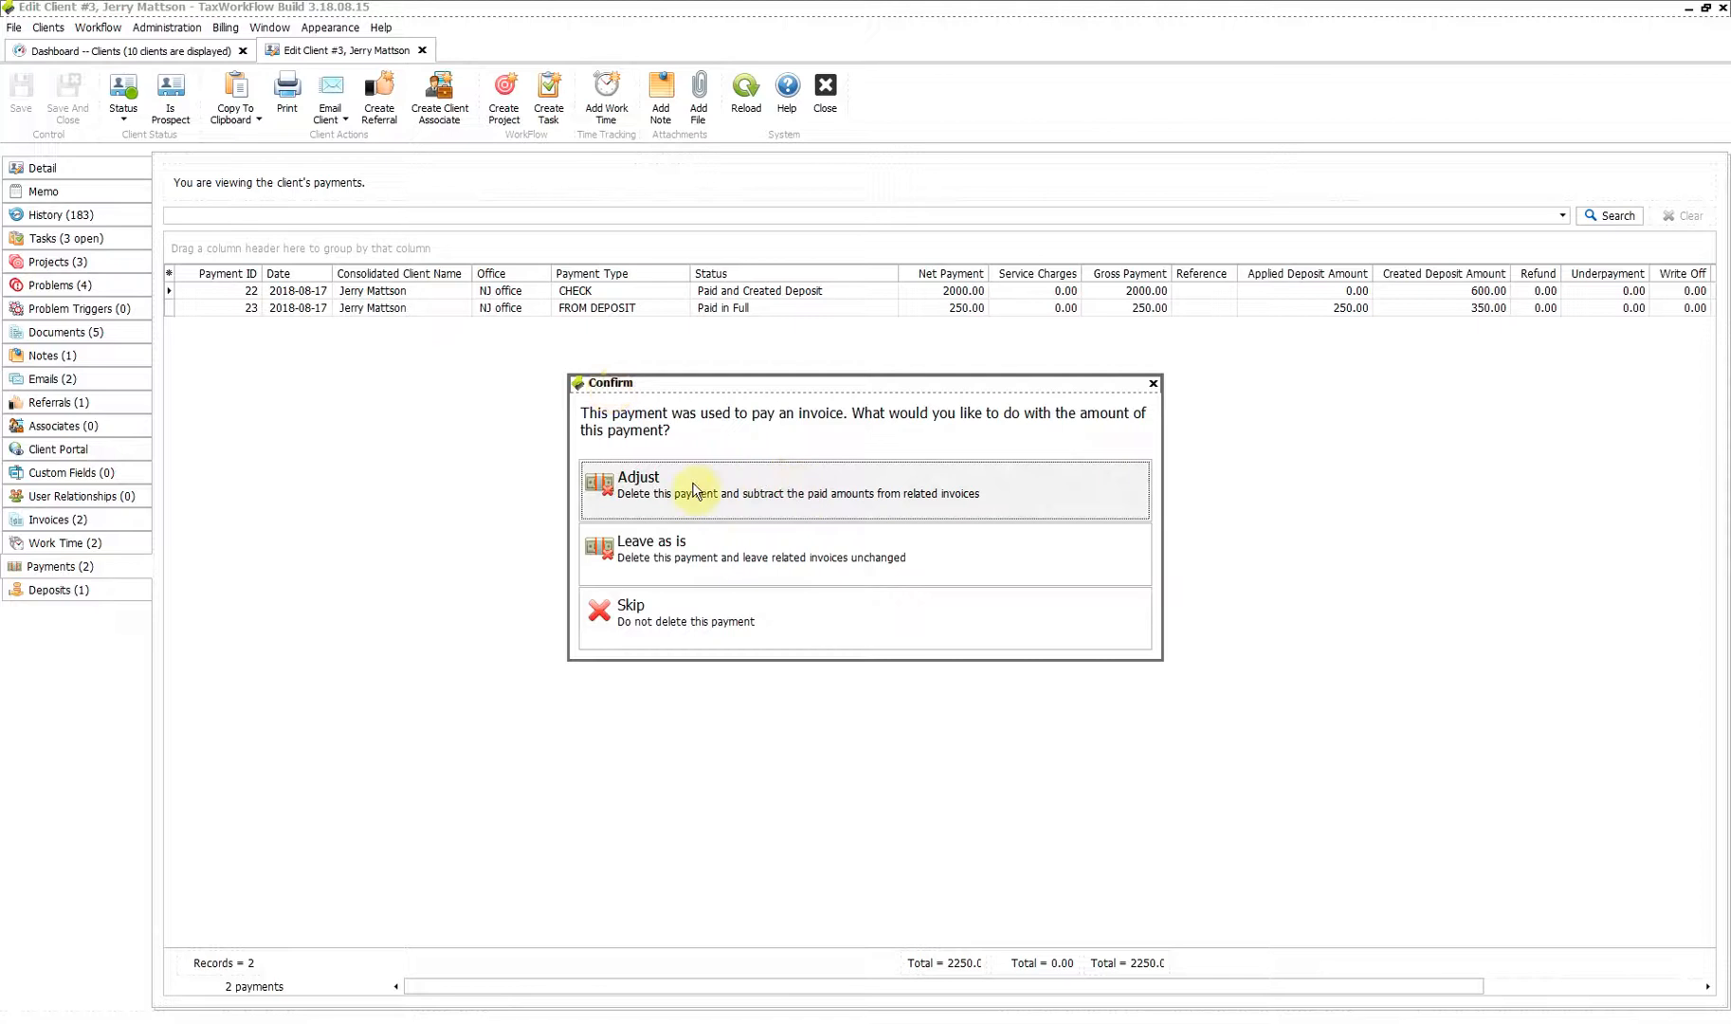
pyautogui.click(793, 489)
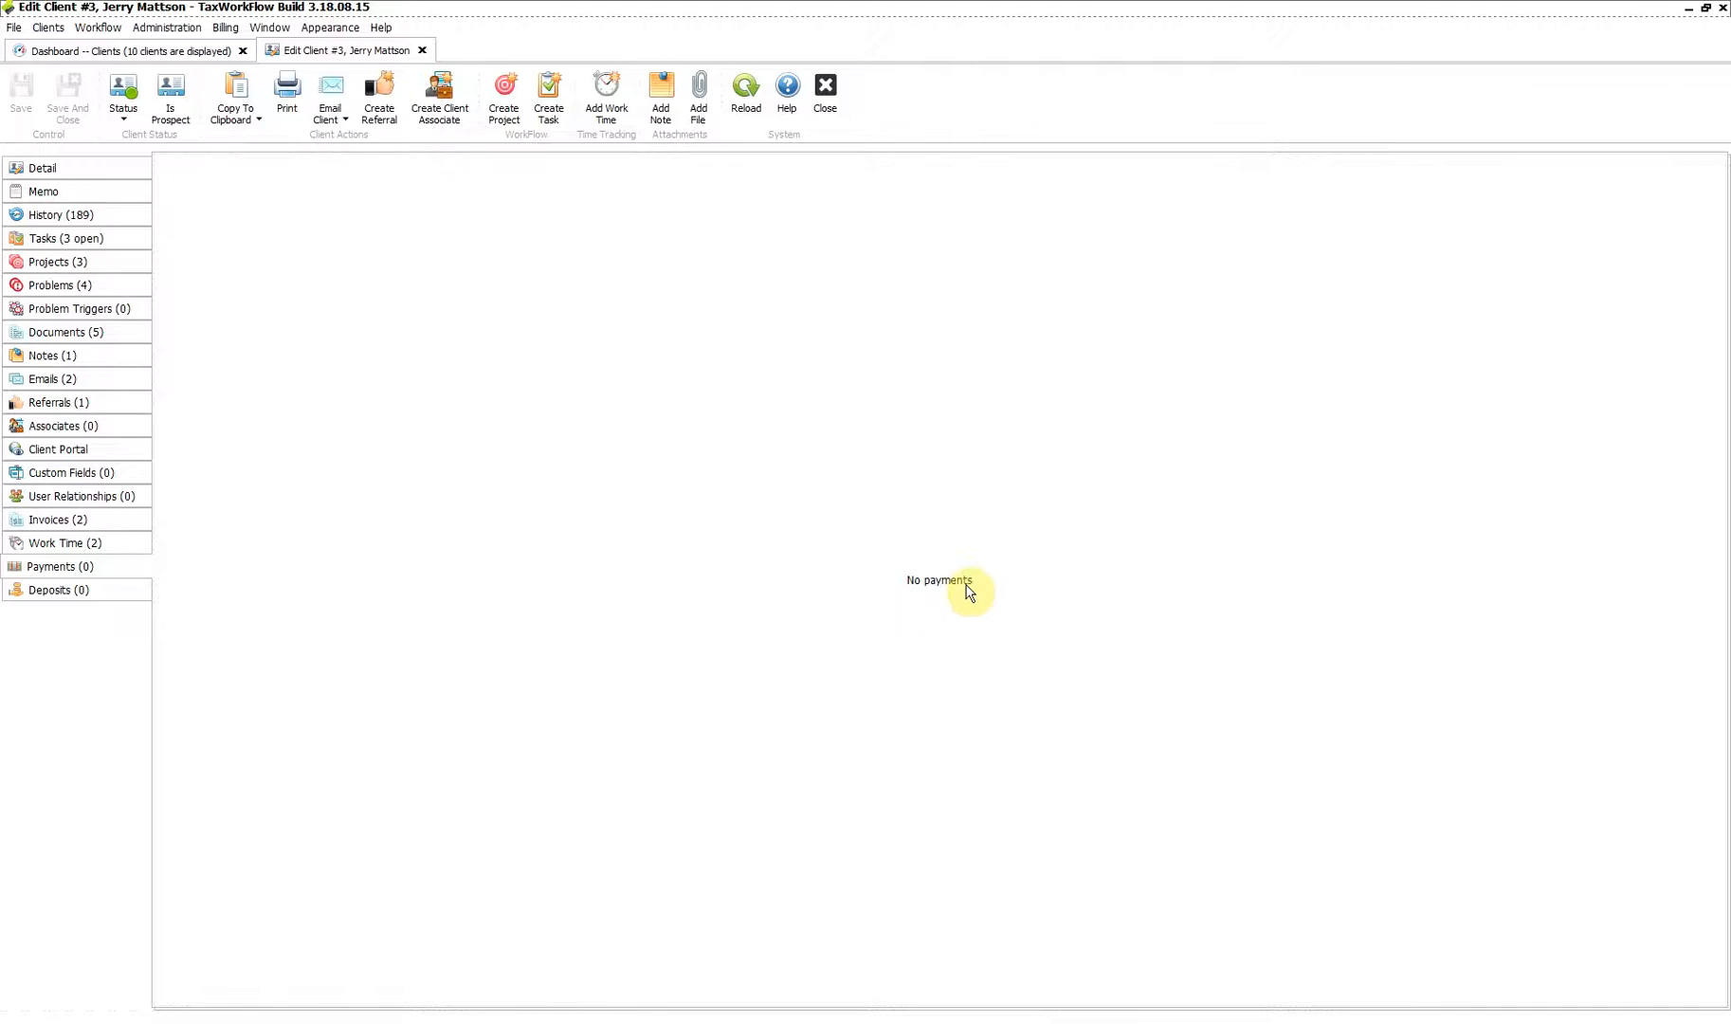
# Check the client's deposits and invoices, and examine the audit history of the 1400.00 invoice.
pyautogui.click(58, 590)
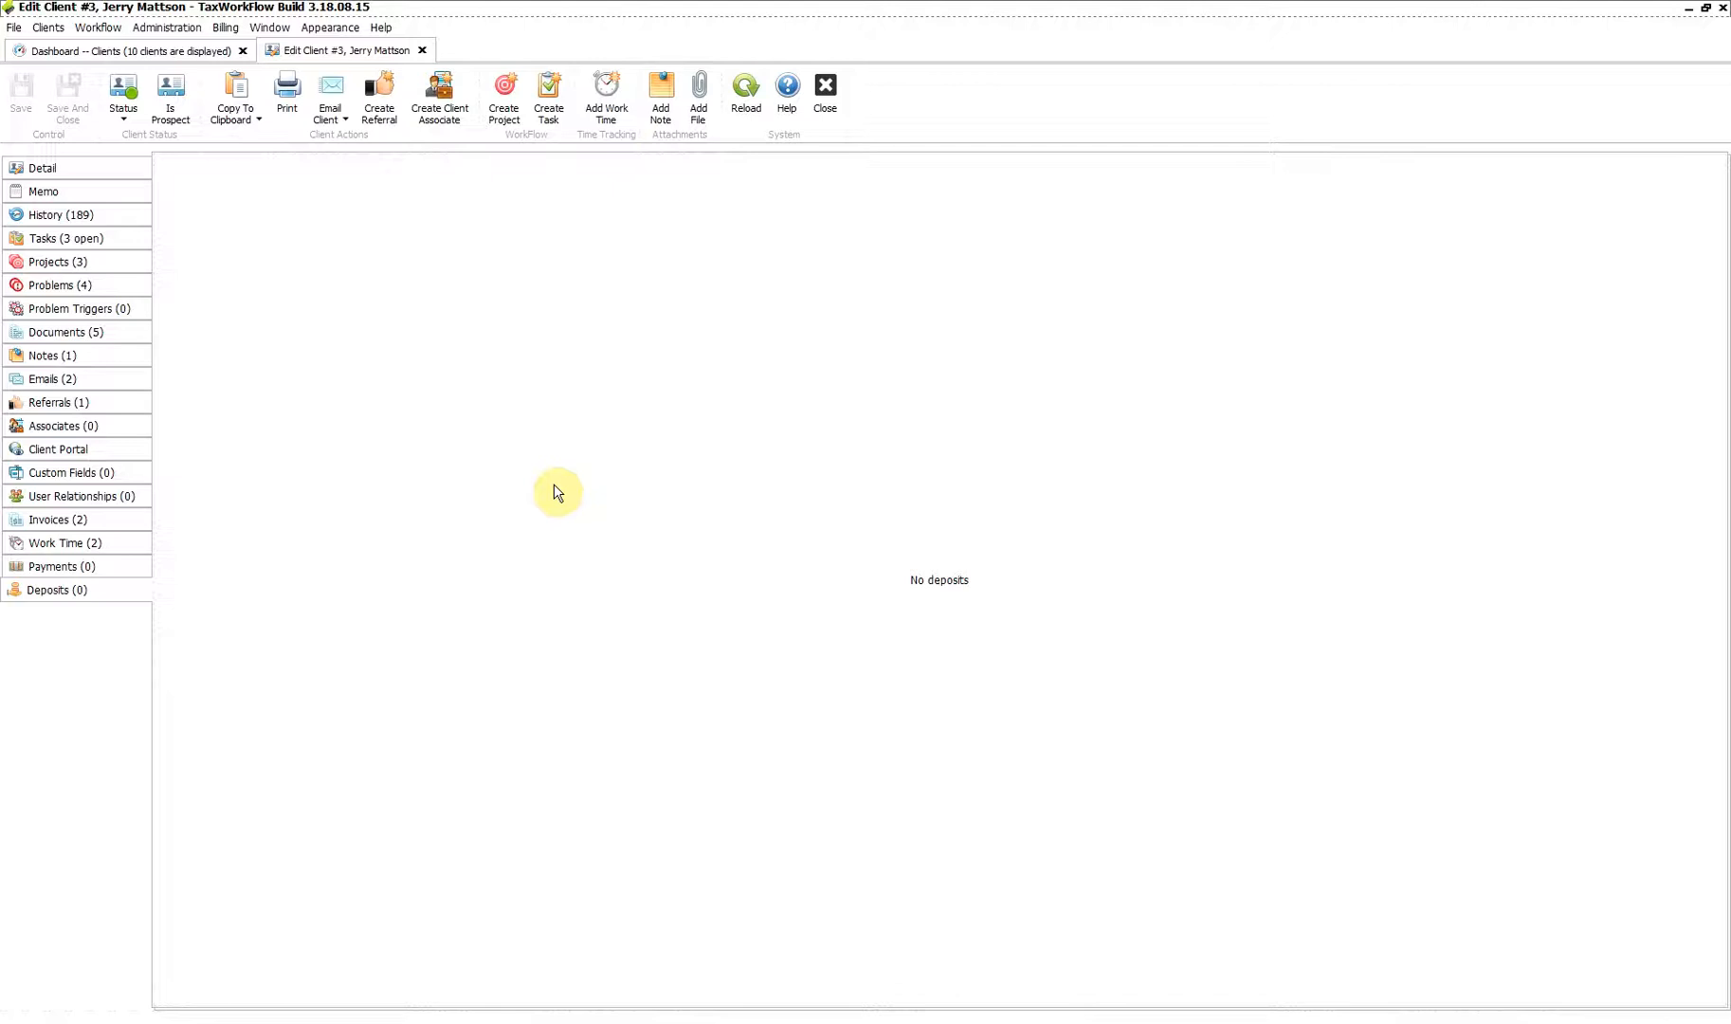
pyautogui.click(83, 523)
pyautogui.click(522, 291)
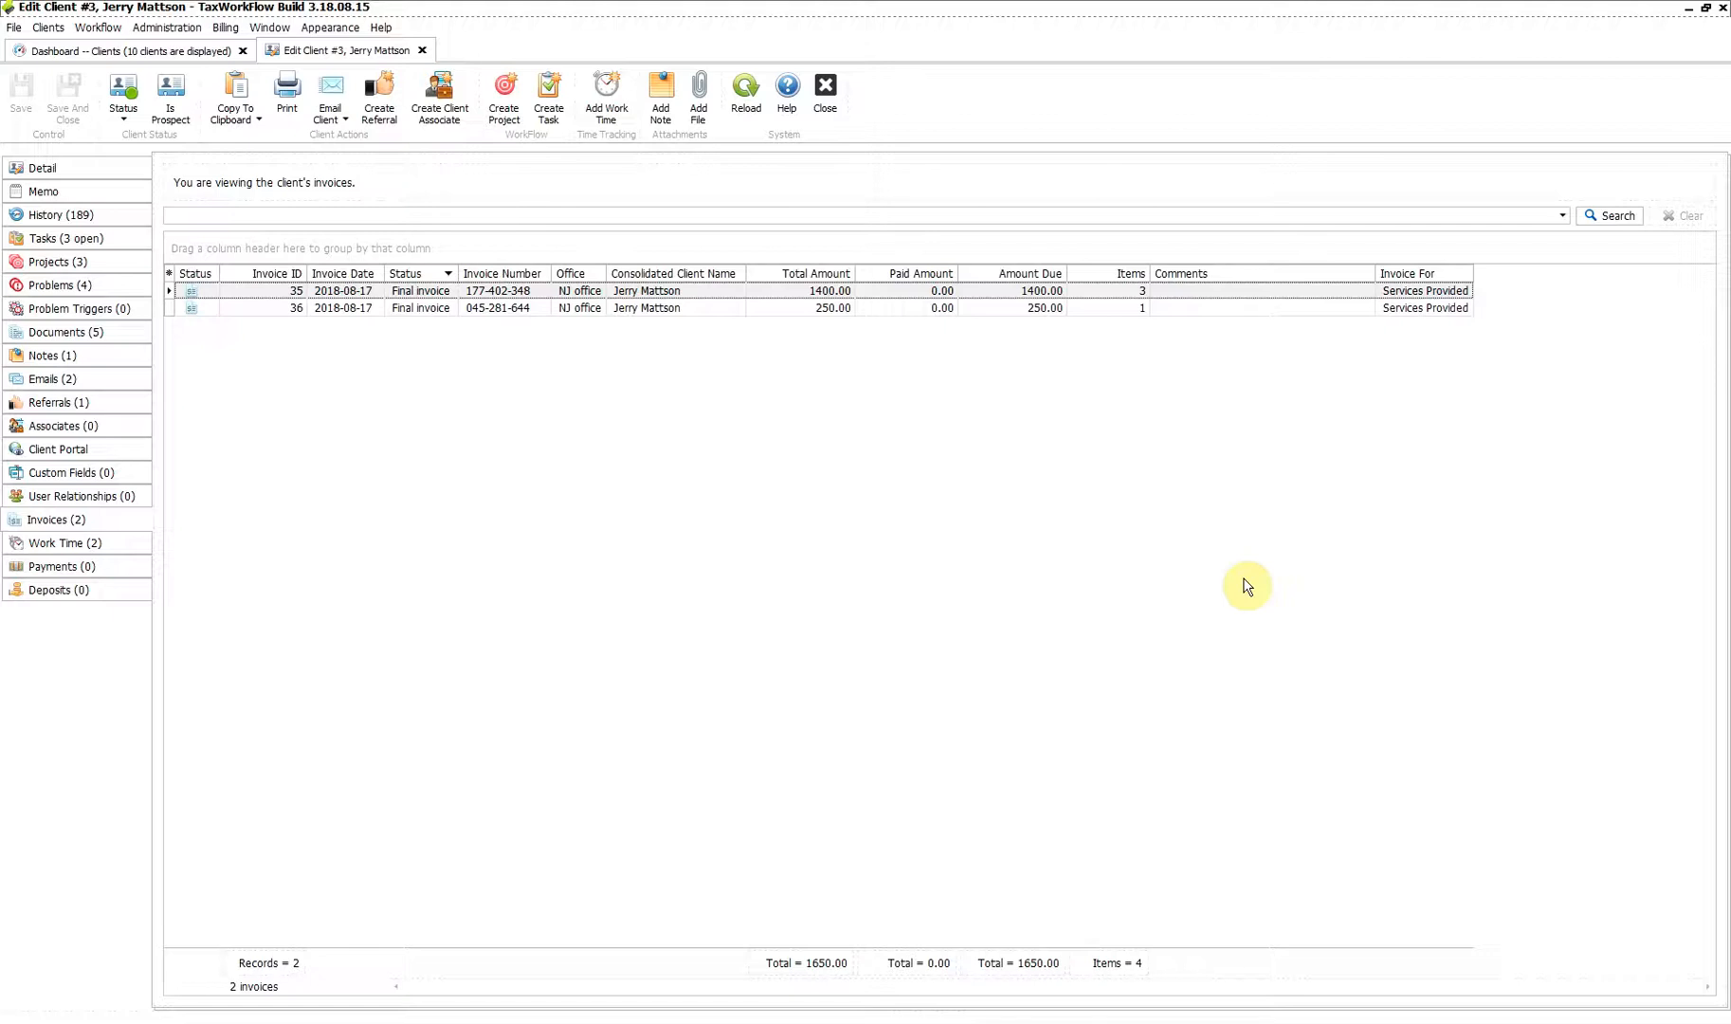
pyautogui.doubleClick(730, 291)
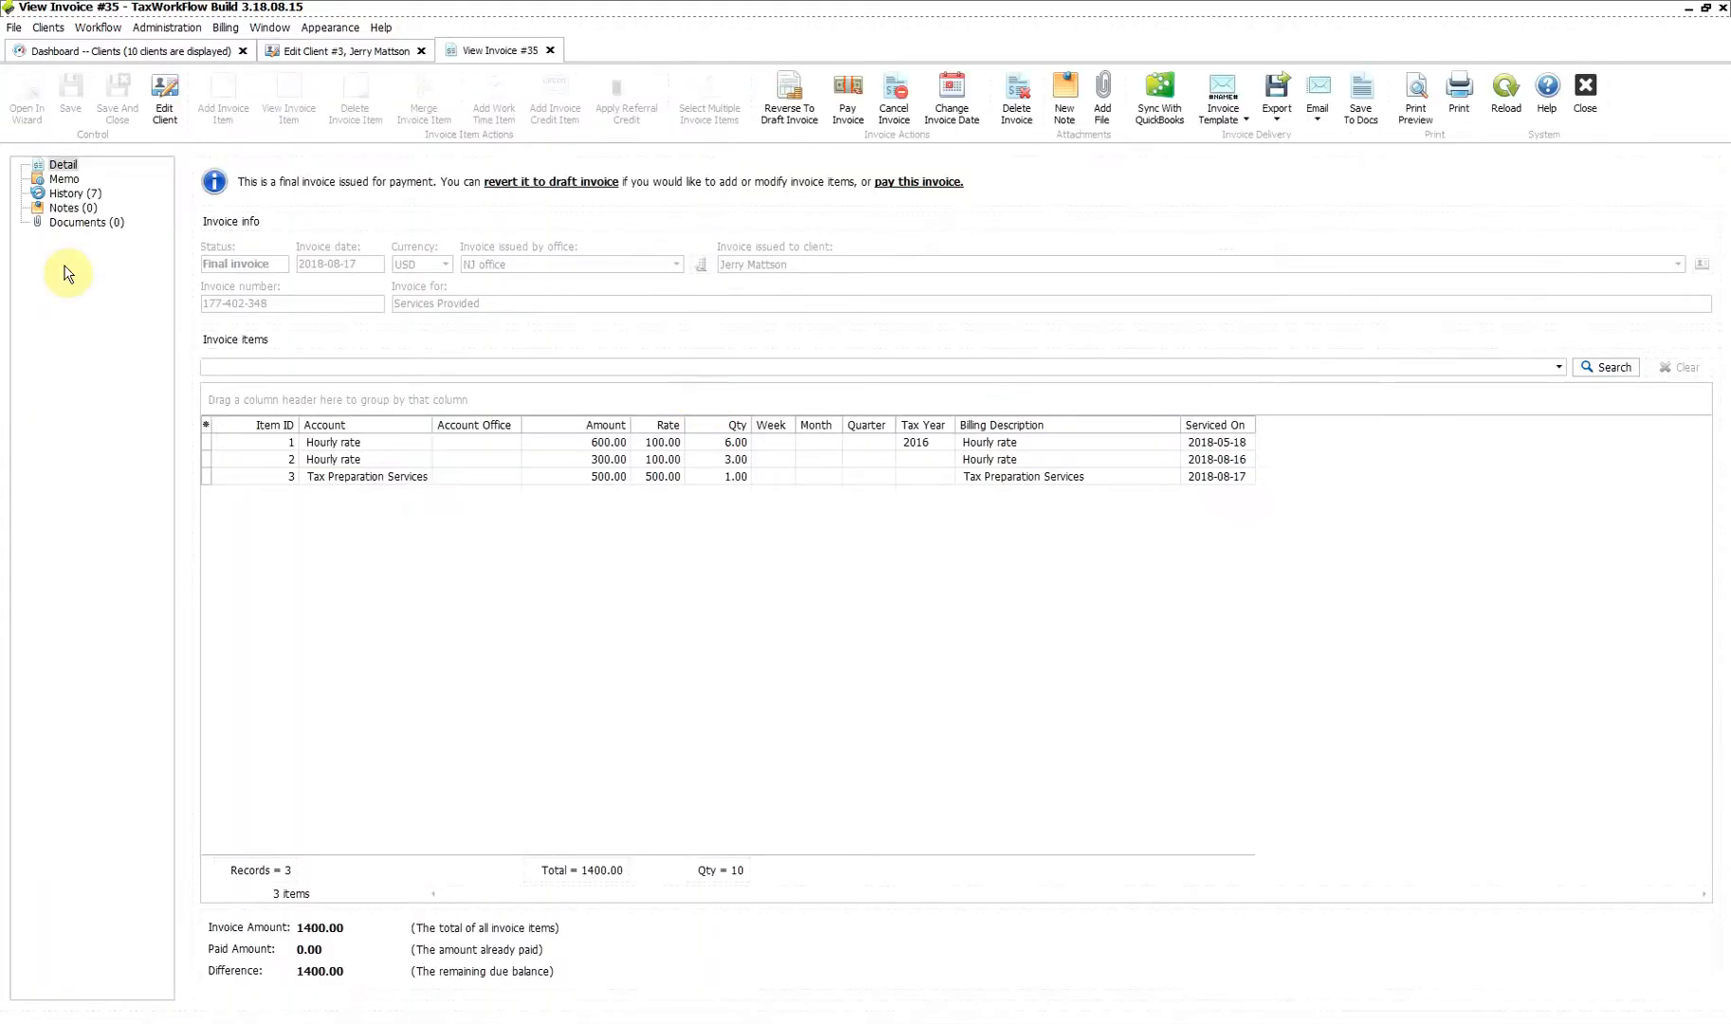
pyautogui.click(71, 193)
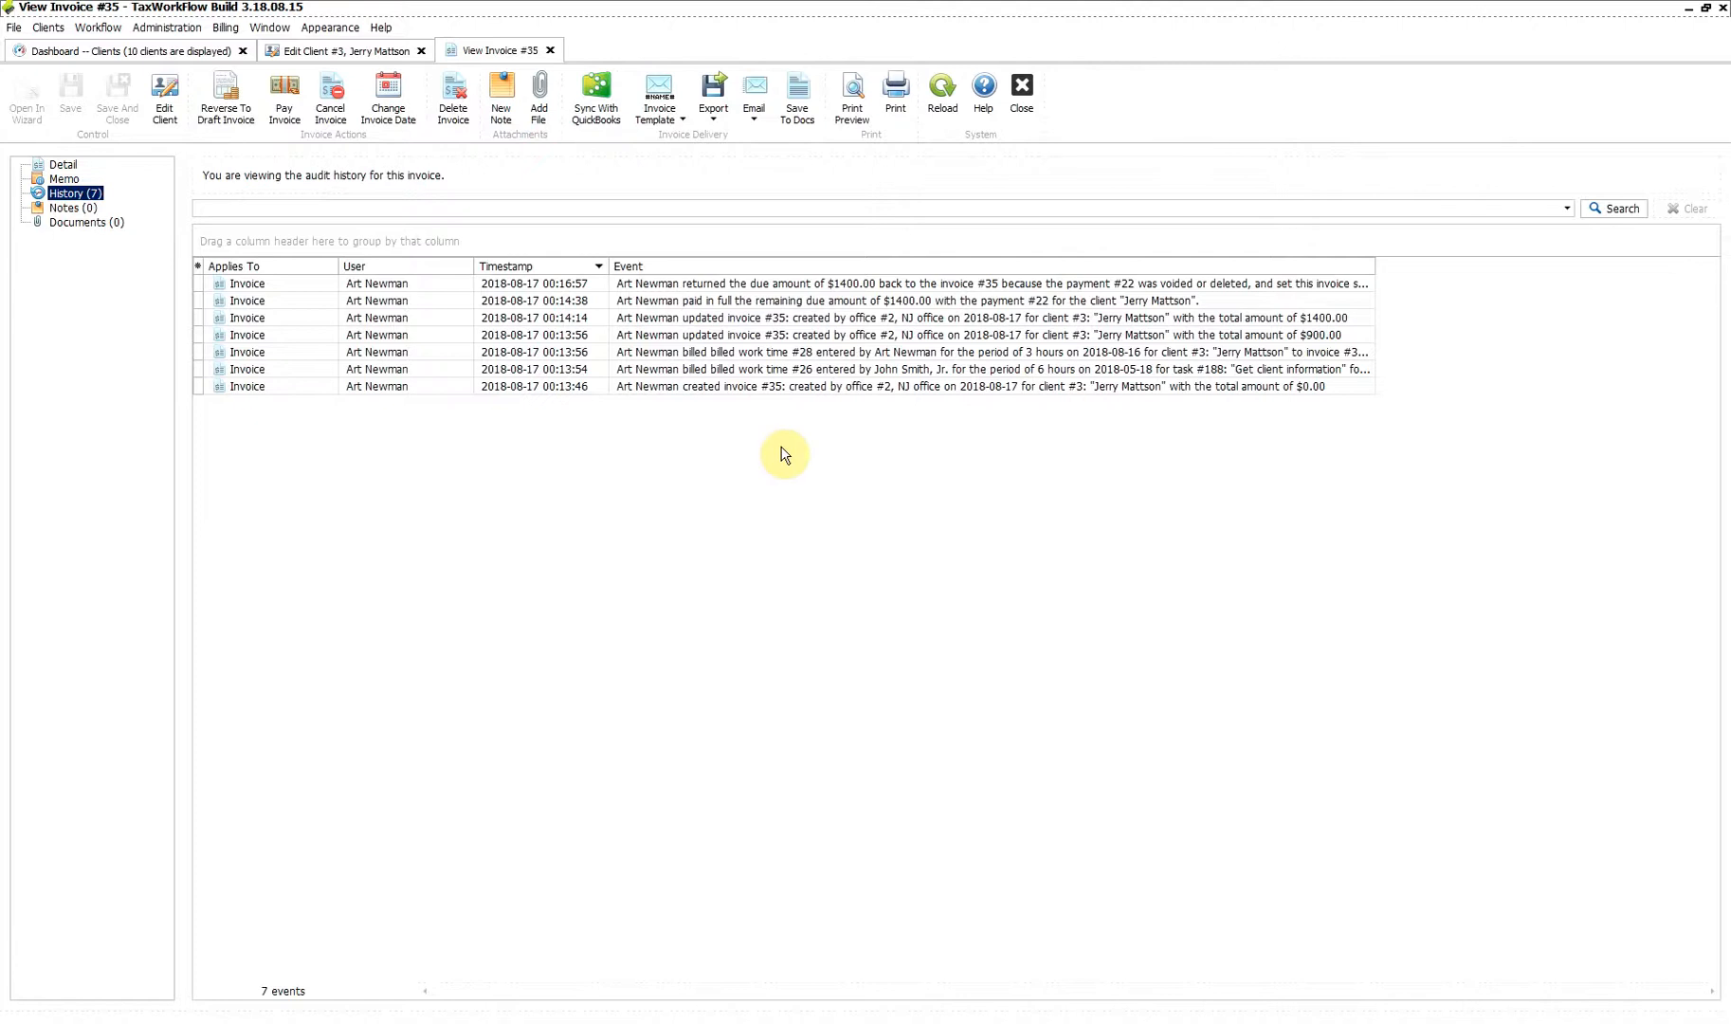
# Examine the billing, payment and returned-amount events in the 1400.00 invoice's audit history.
pyautogui.click(760, 384)
pyautogui.click(762, 370)
pyautogui.click(770, 351)
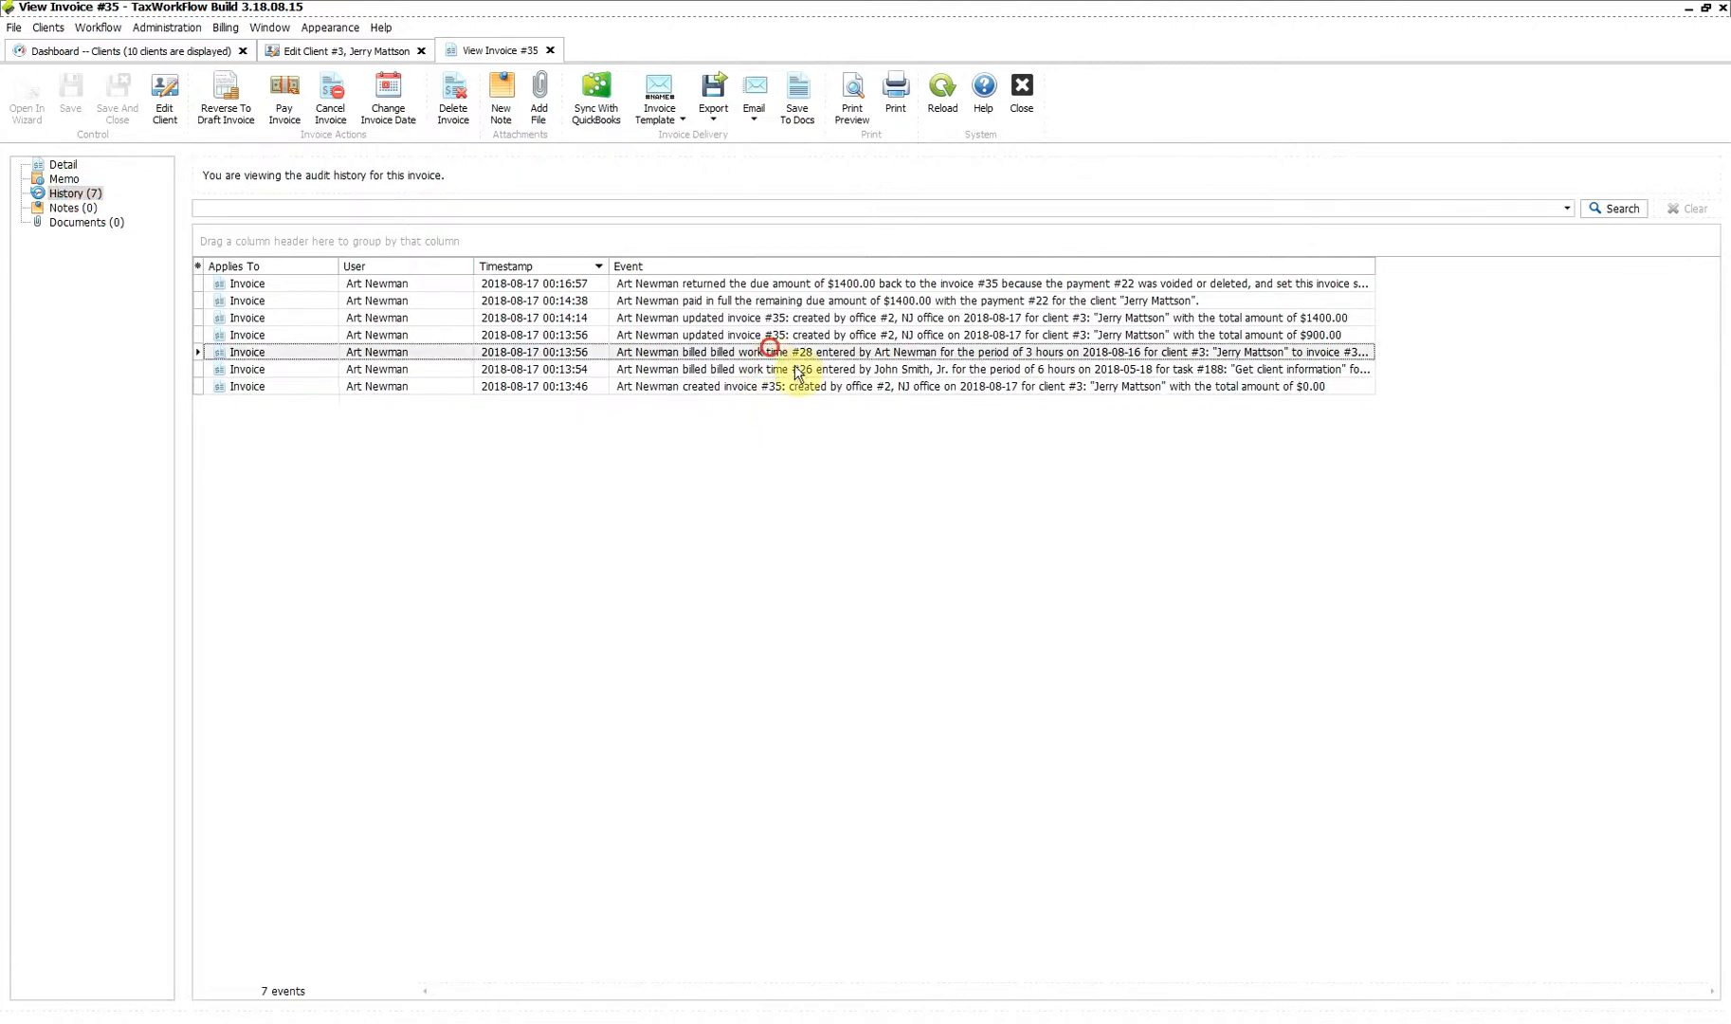
pyautogui.click(777, 335)
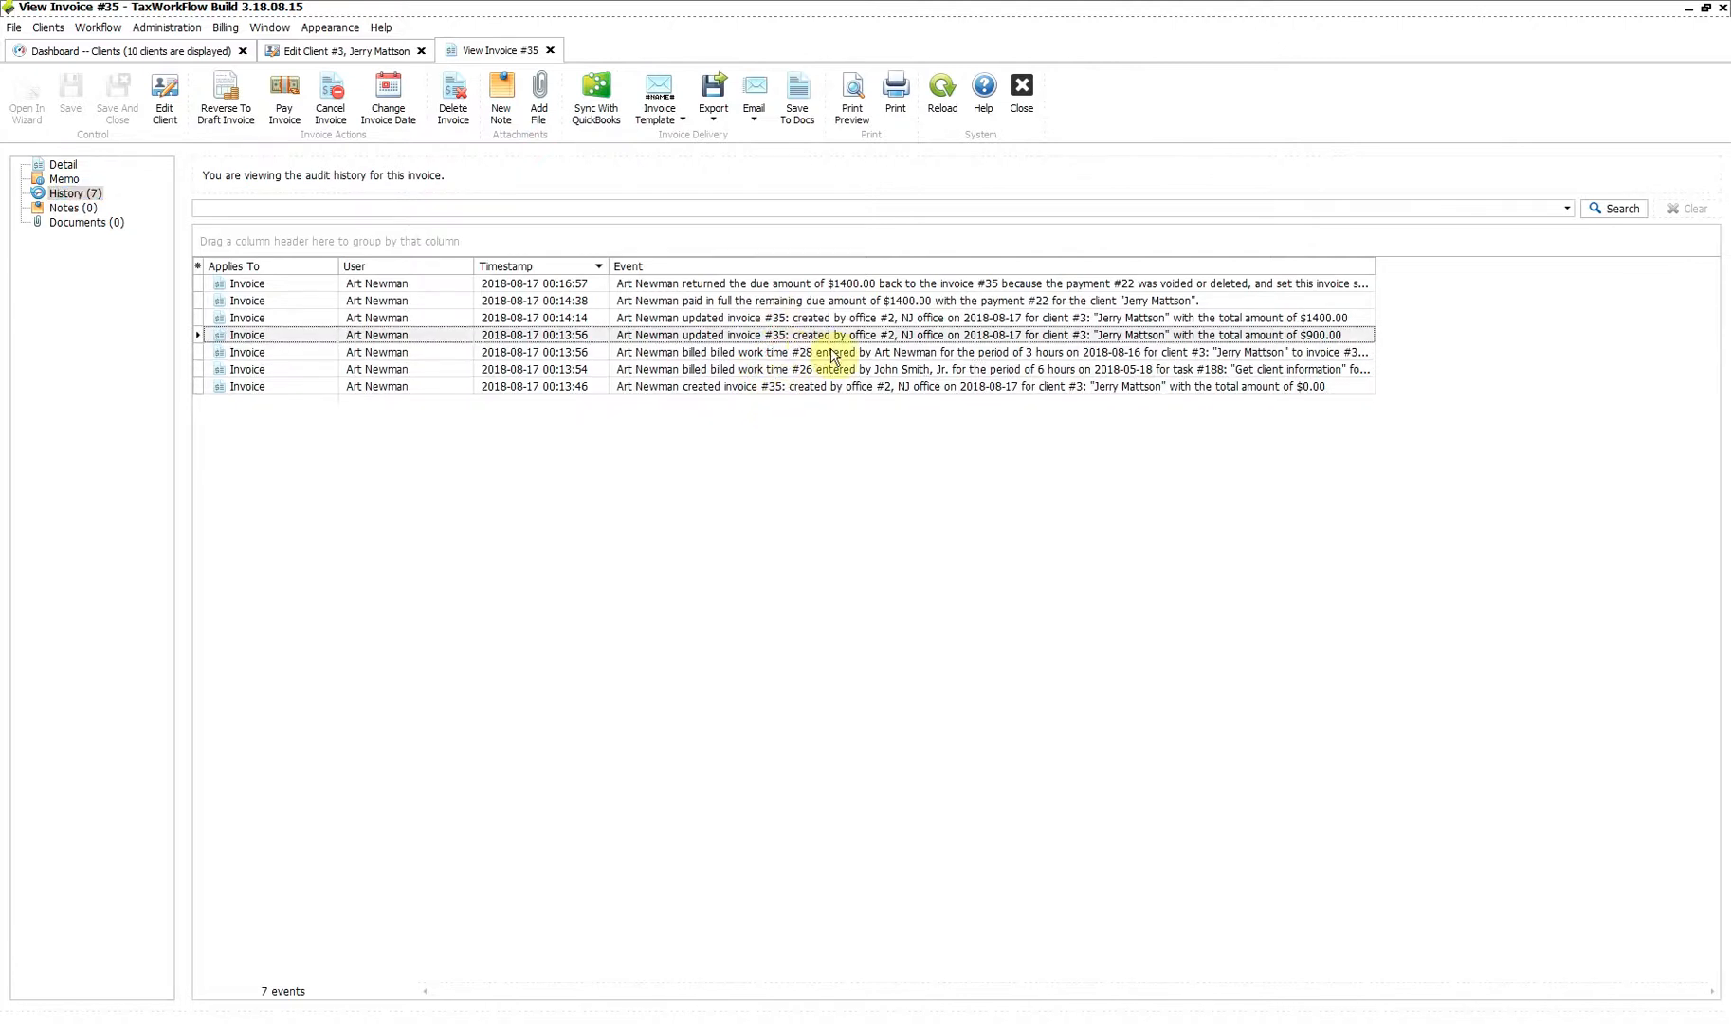
pyautogui.click(764, 302)
pyautogui.click(789, 285)
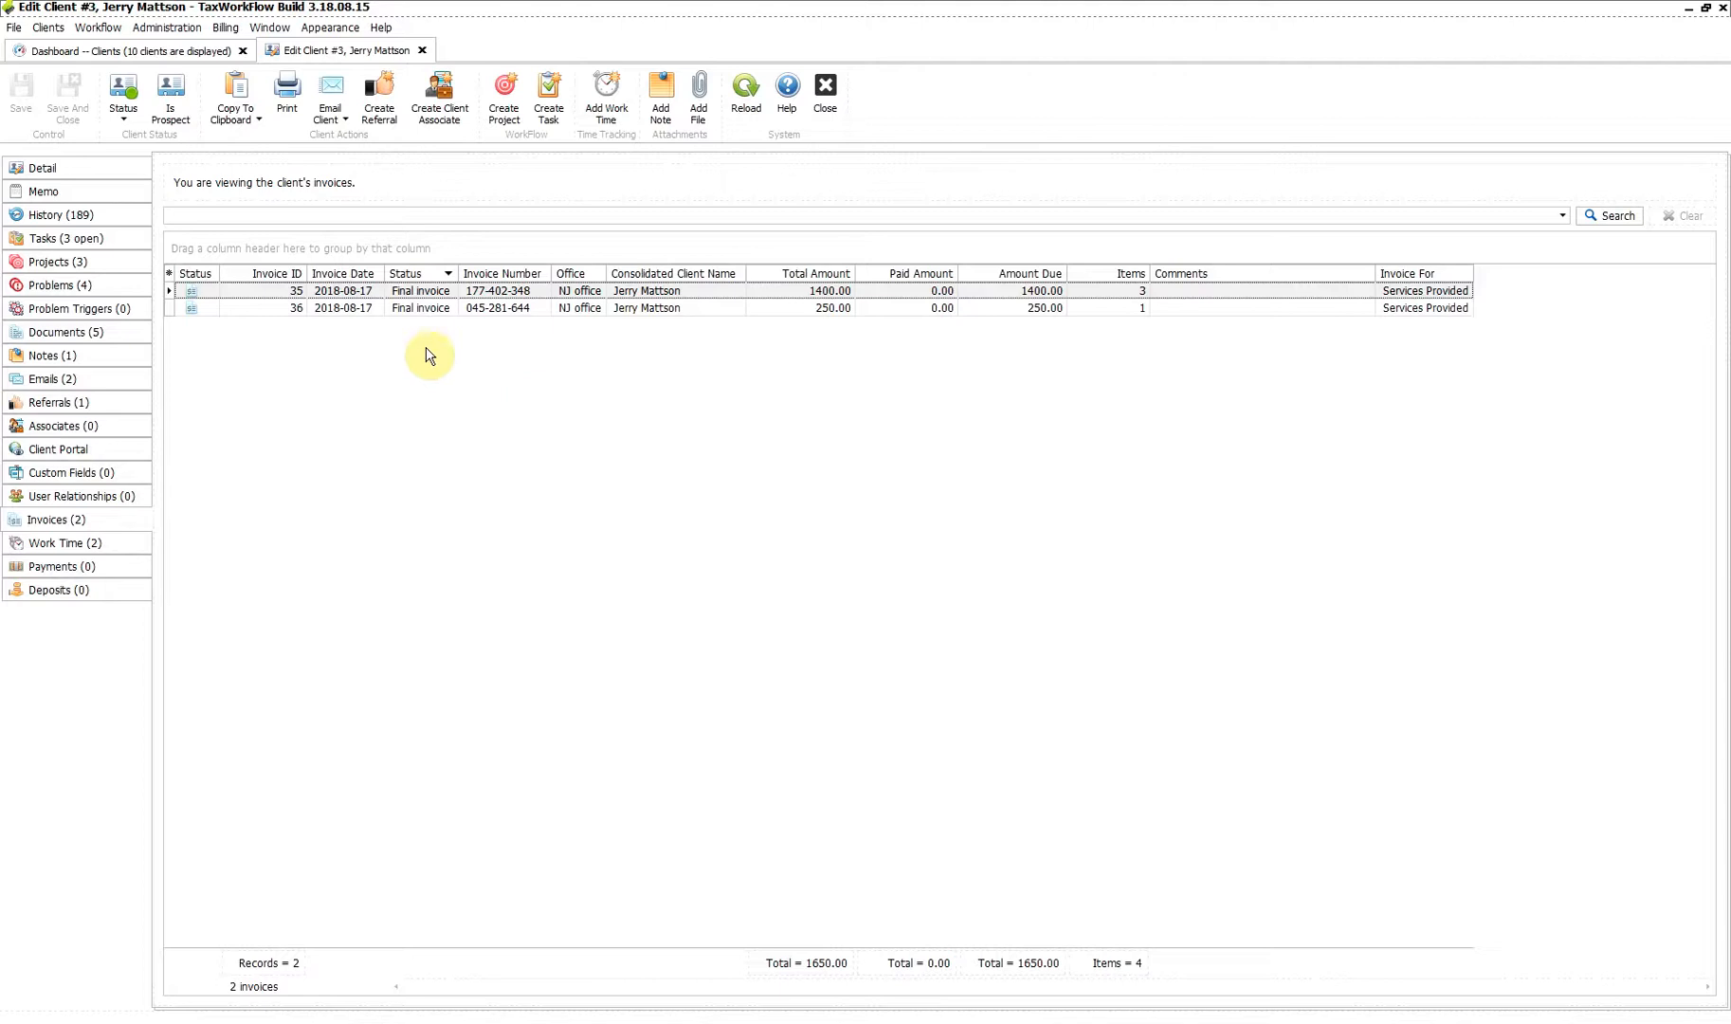
# Start a new payment from the client and select both open invoices, 1400.00 and 250.00, to be paid in full.
pyautogui.click(225, 28)
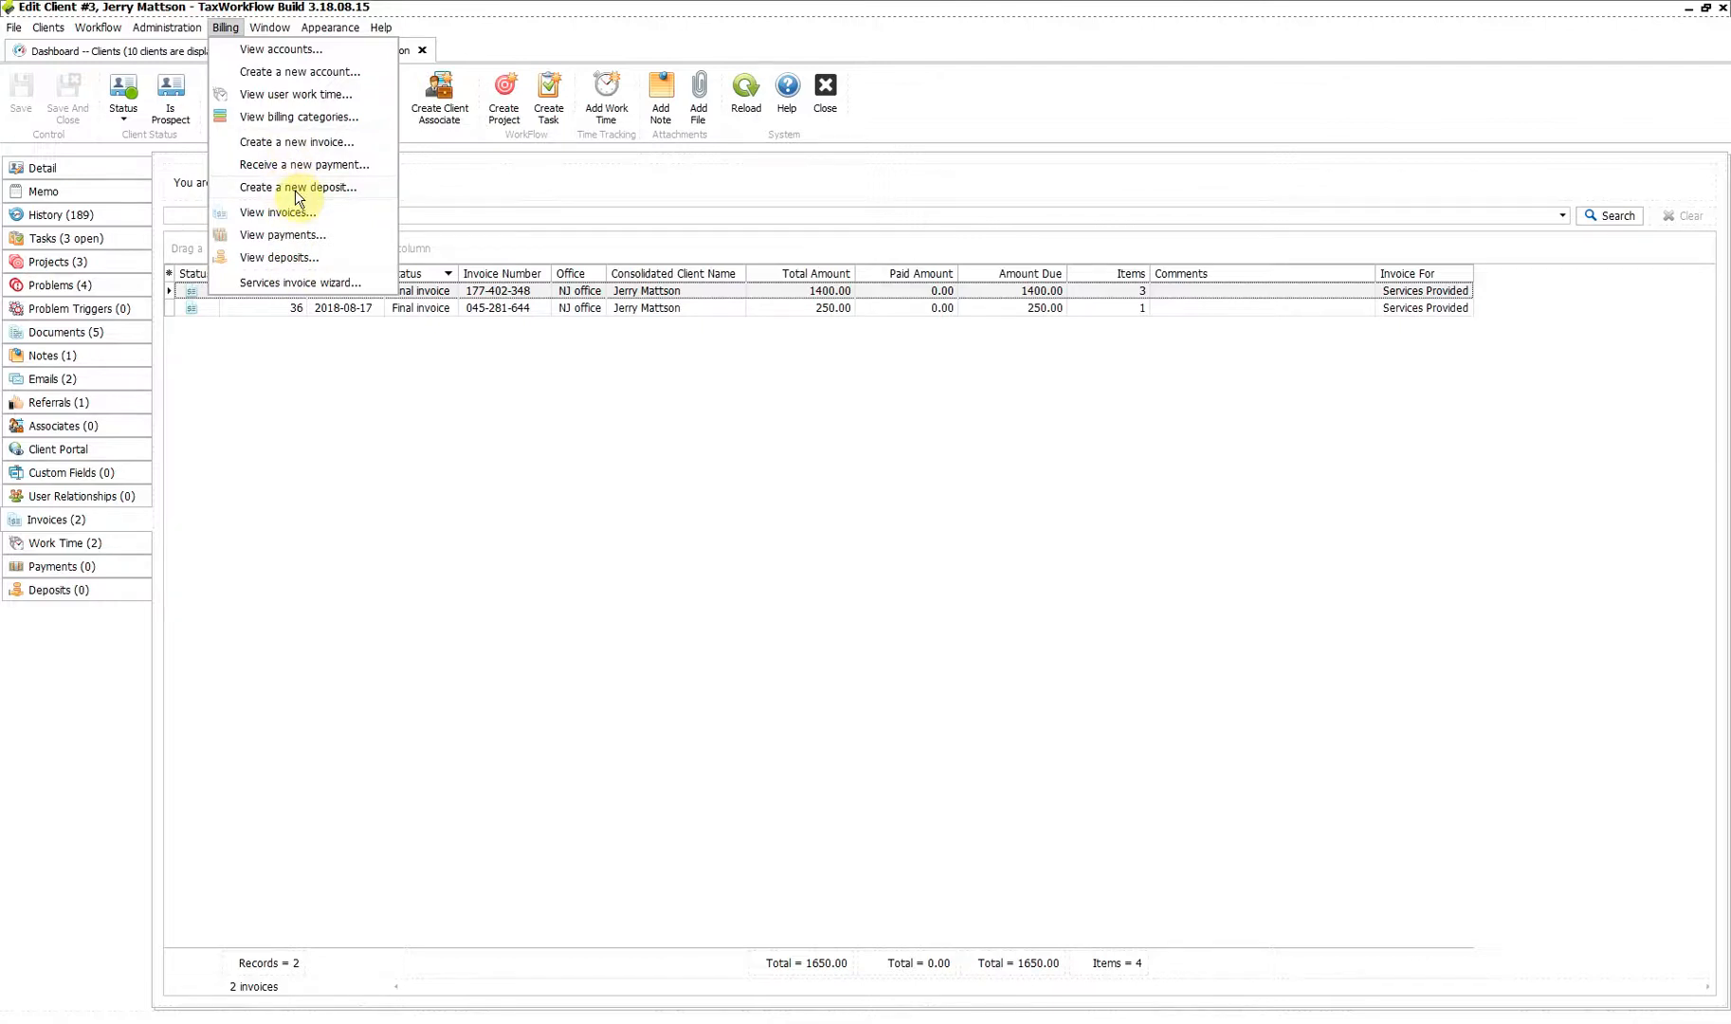
pyautogui.click(295, 188)
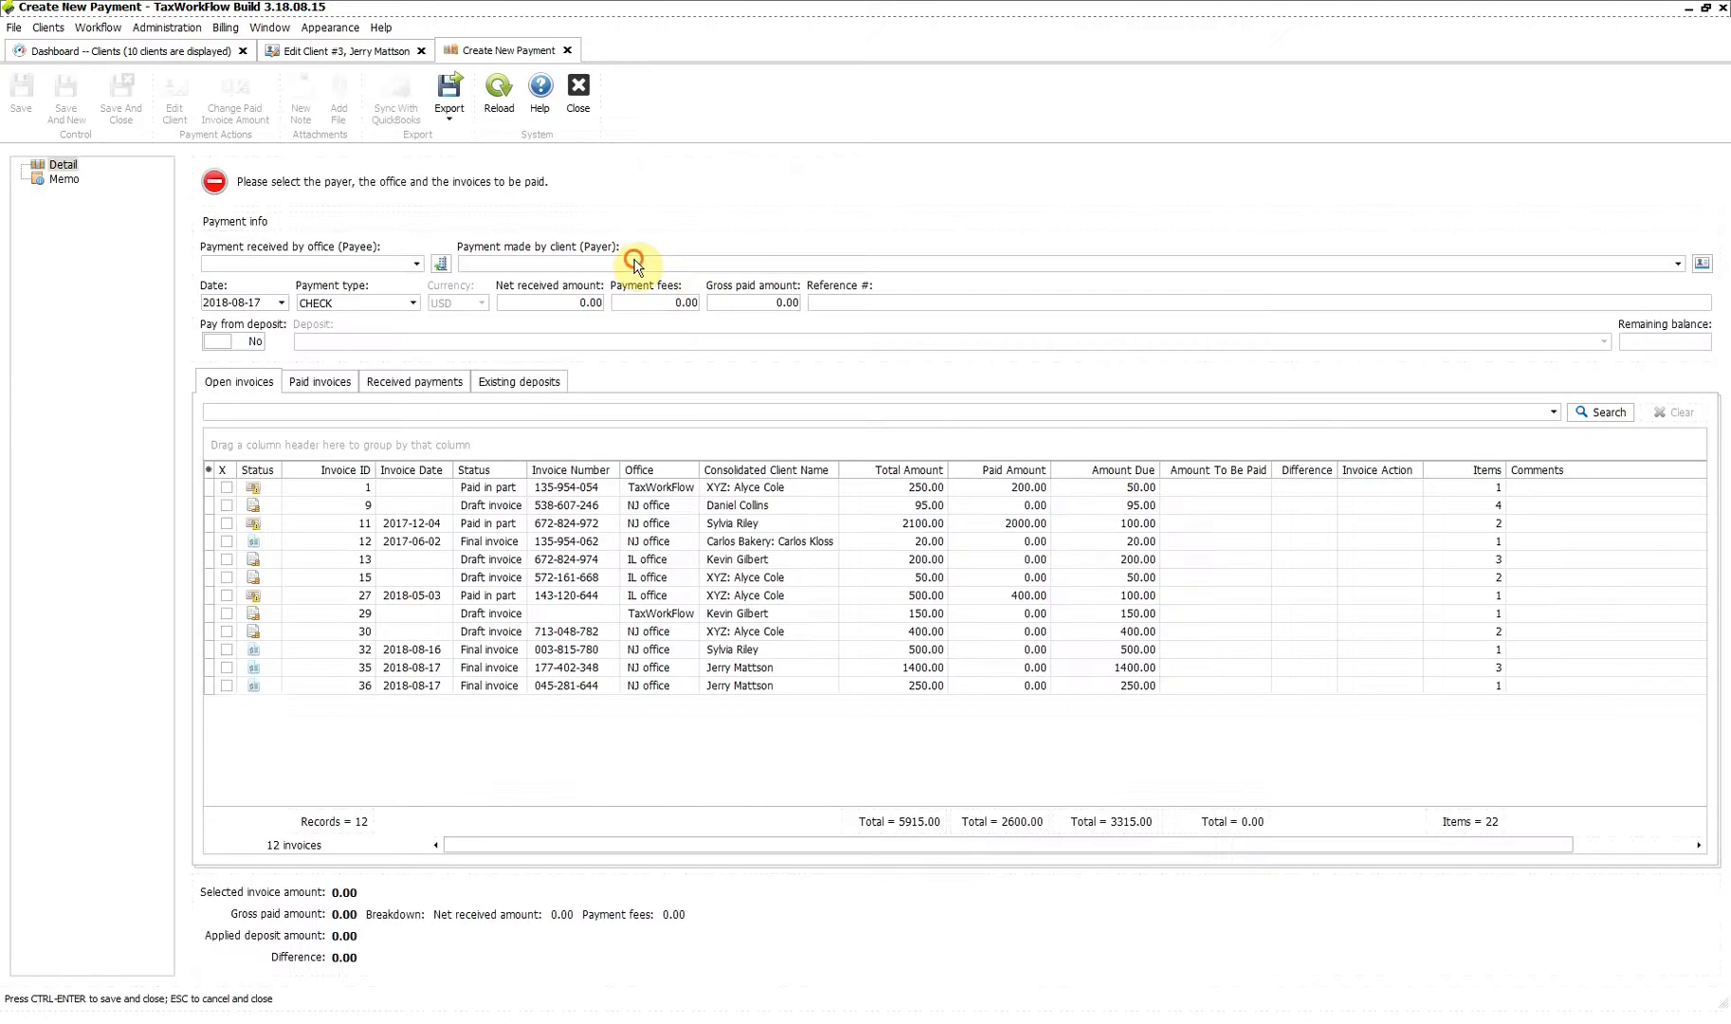
pyautogui.click(634, 262)
pyautogui.click(559, 367)
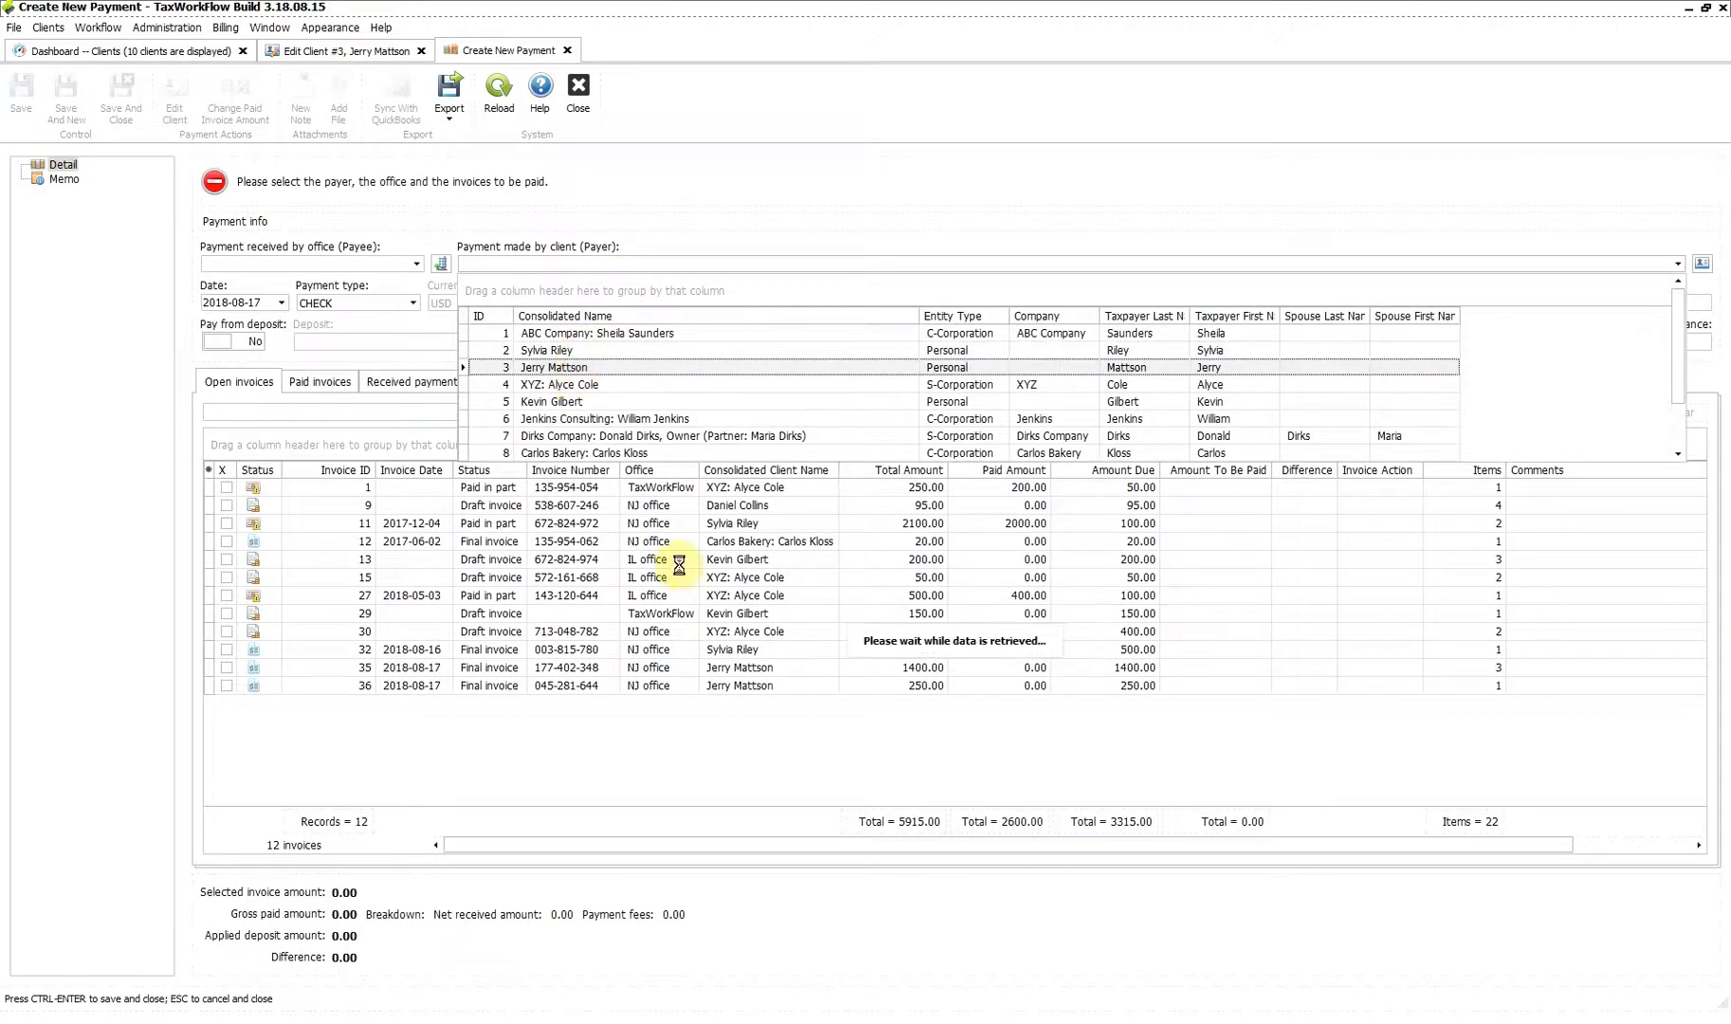
pyautogui.click(228, 488)
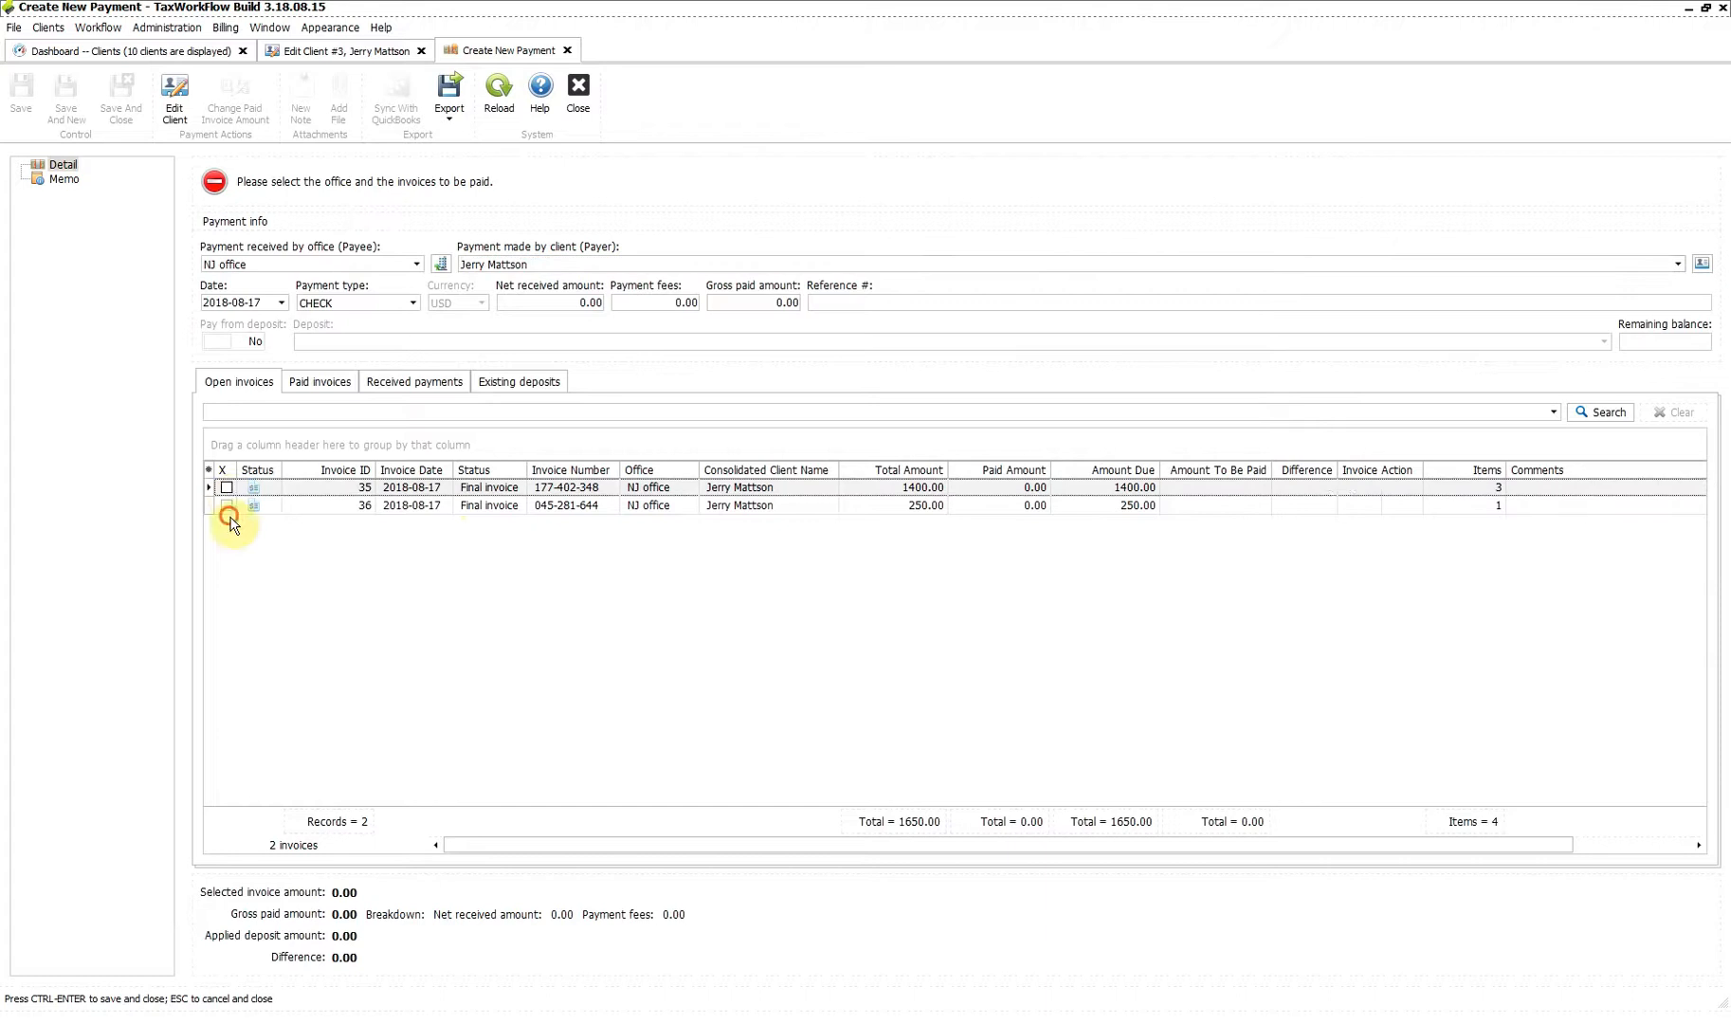
pyautogui.click(227, 509)
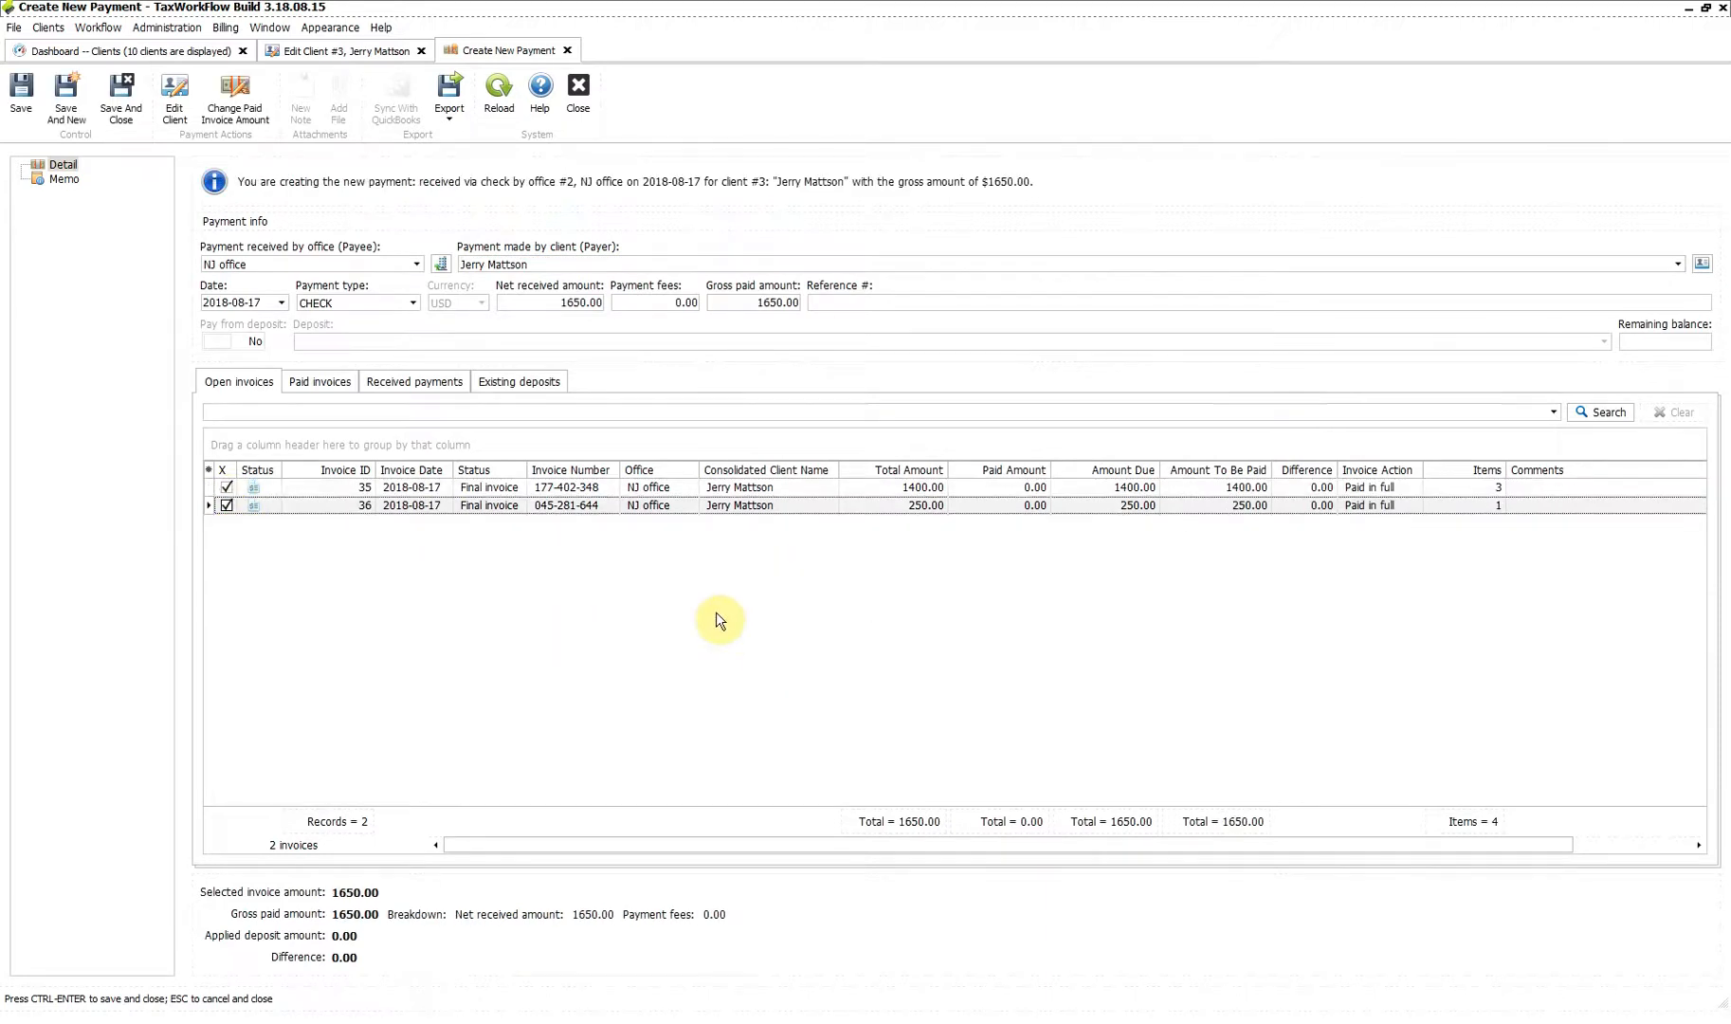
# Set the payment's net received amount to 2000 and save it with the overpayment creating a new deposit.
pyautogui.click(555, 304)
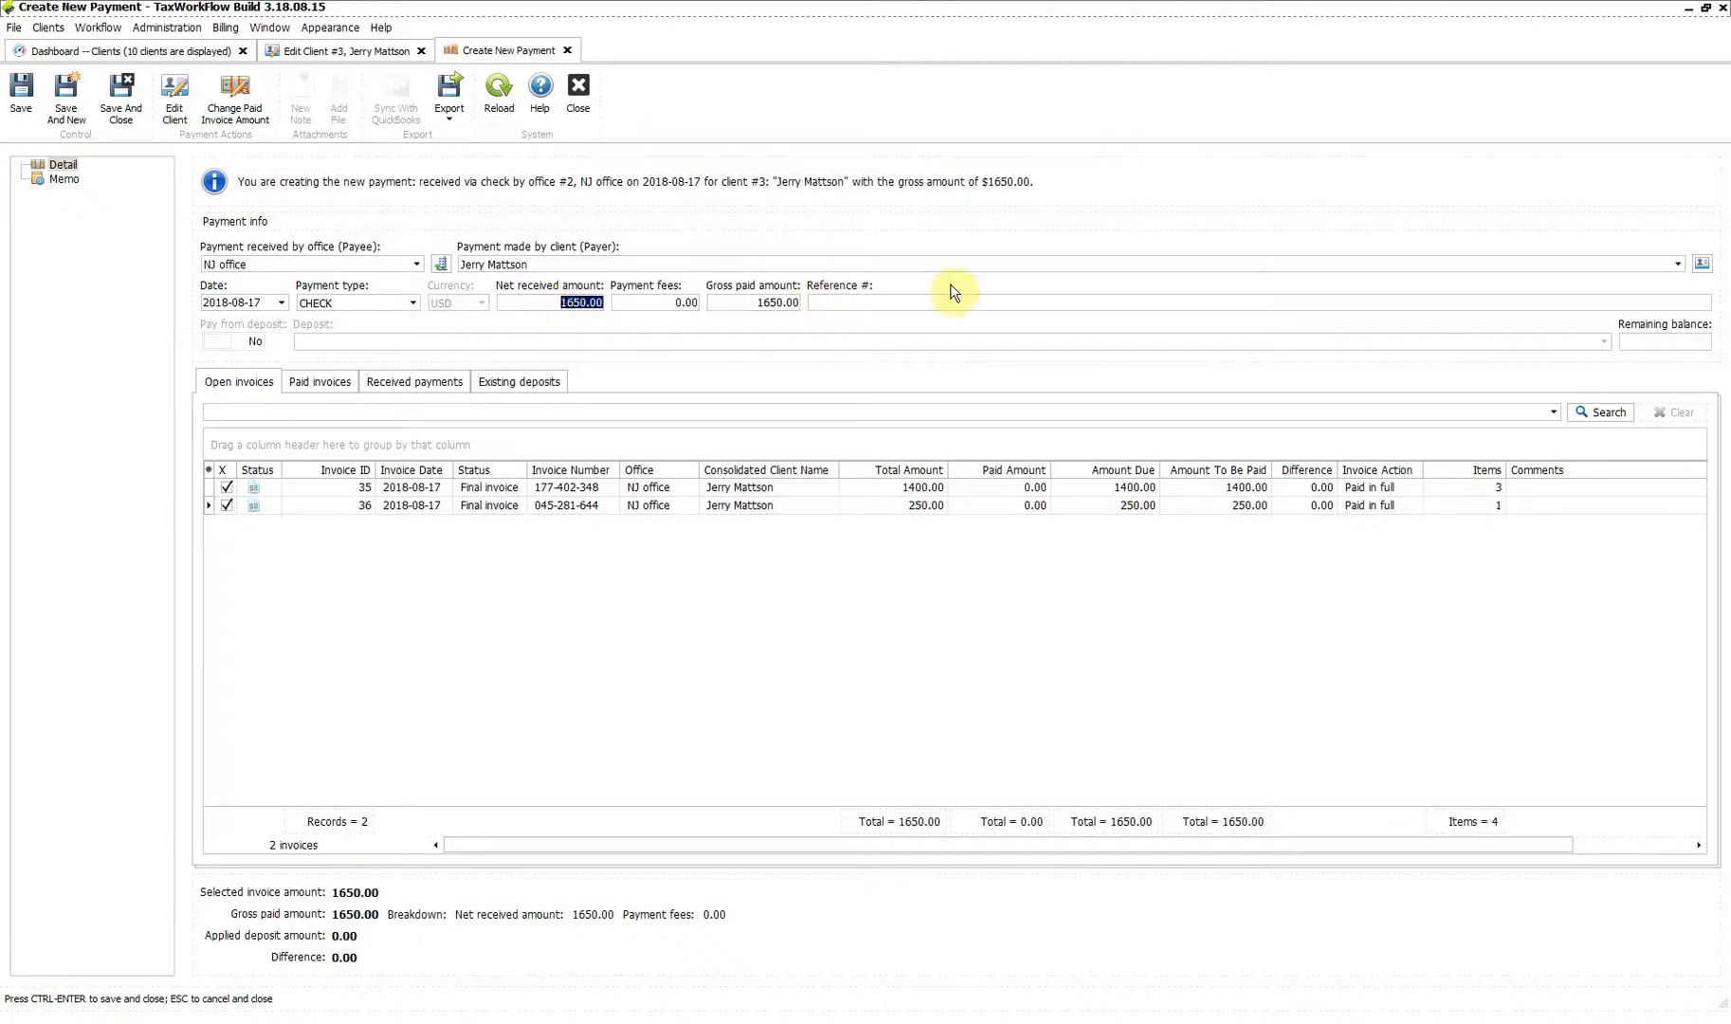
pyautogui.write('2000')
pyautogui.click(684, 303)
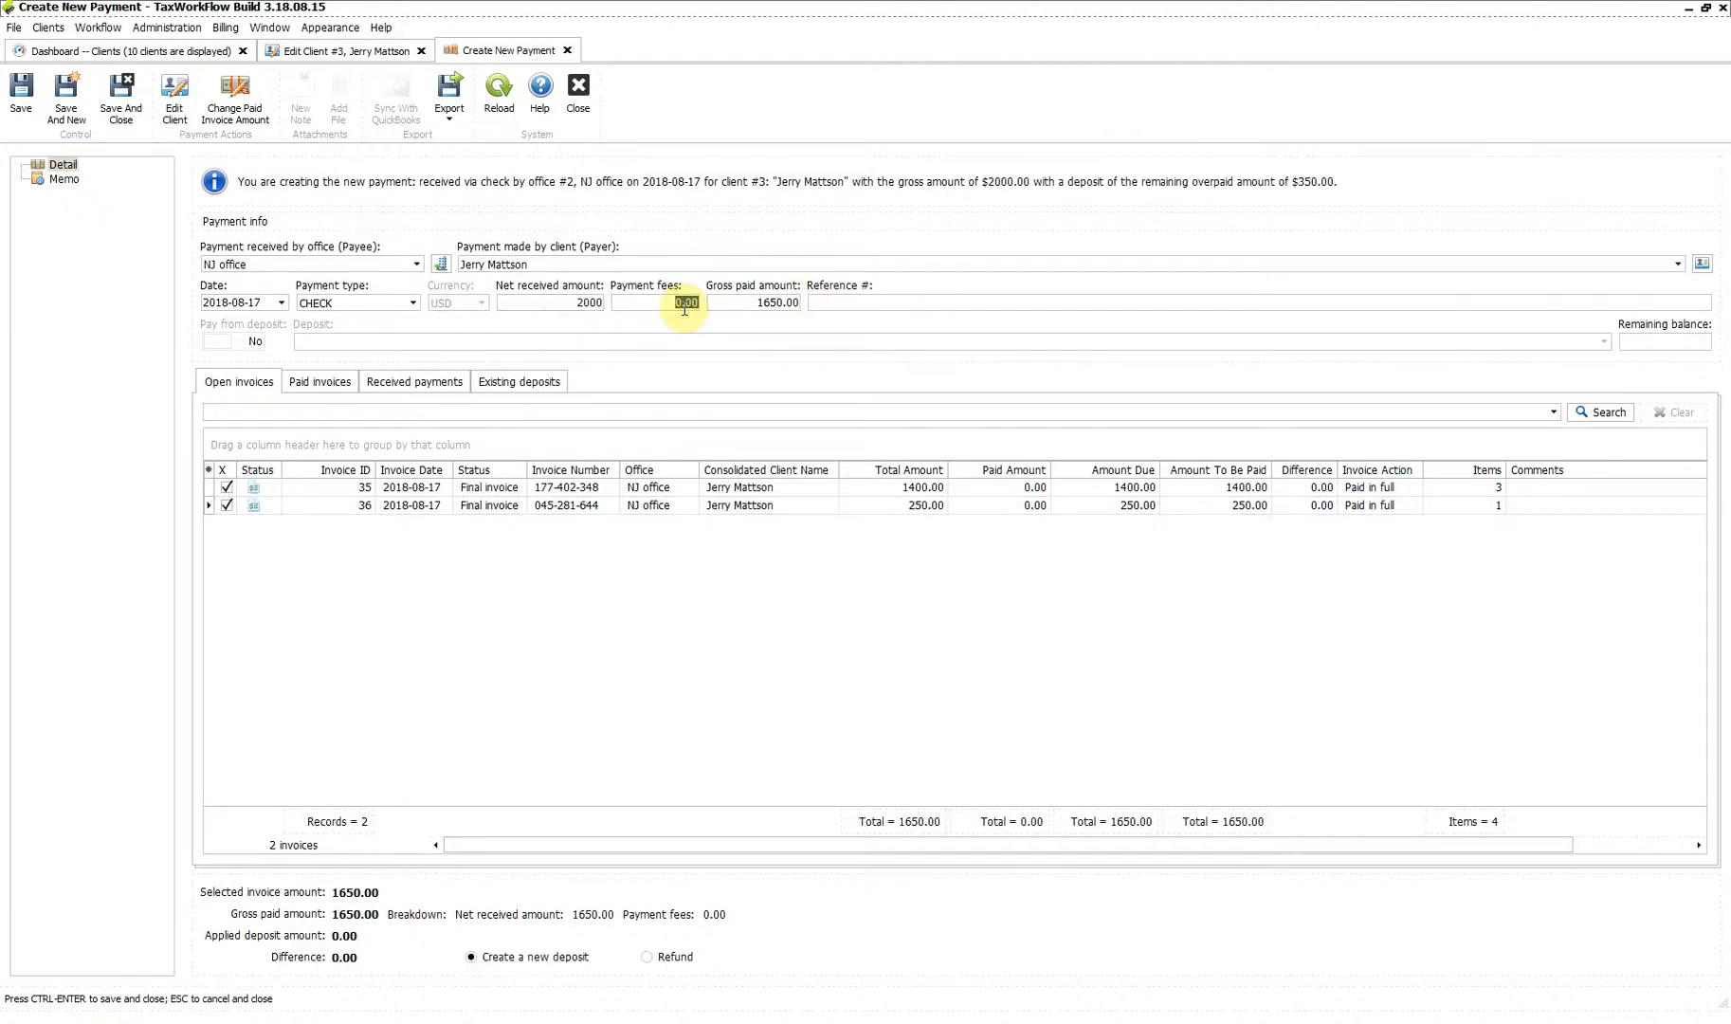
pyautogui.click(666, 666)
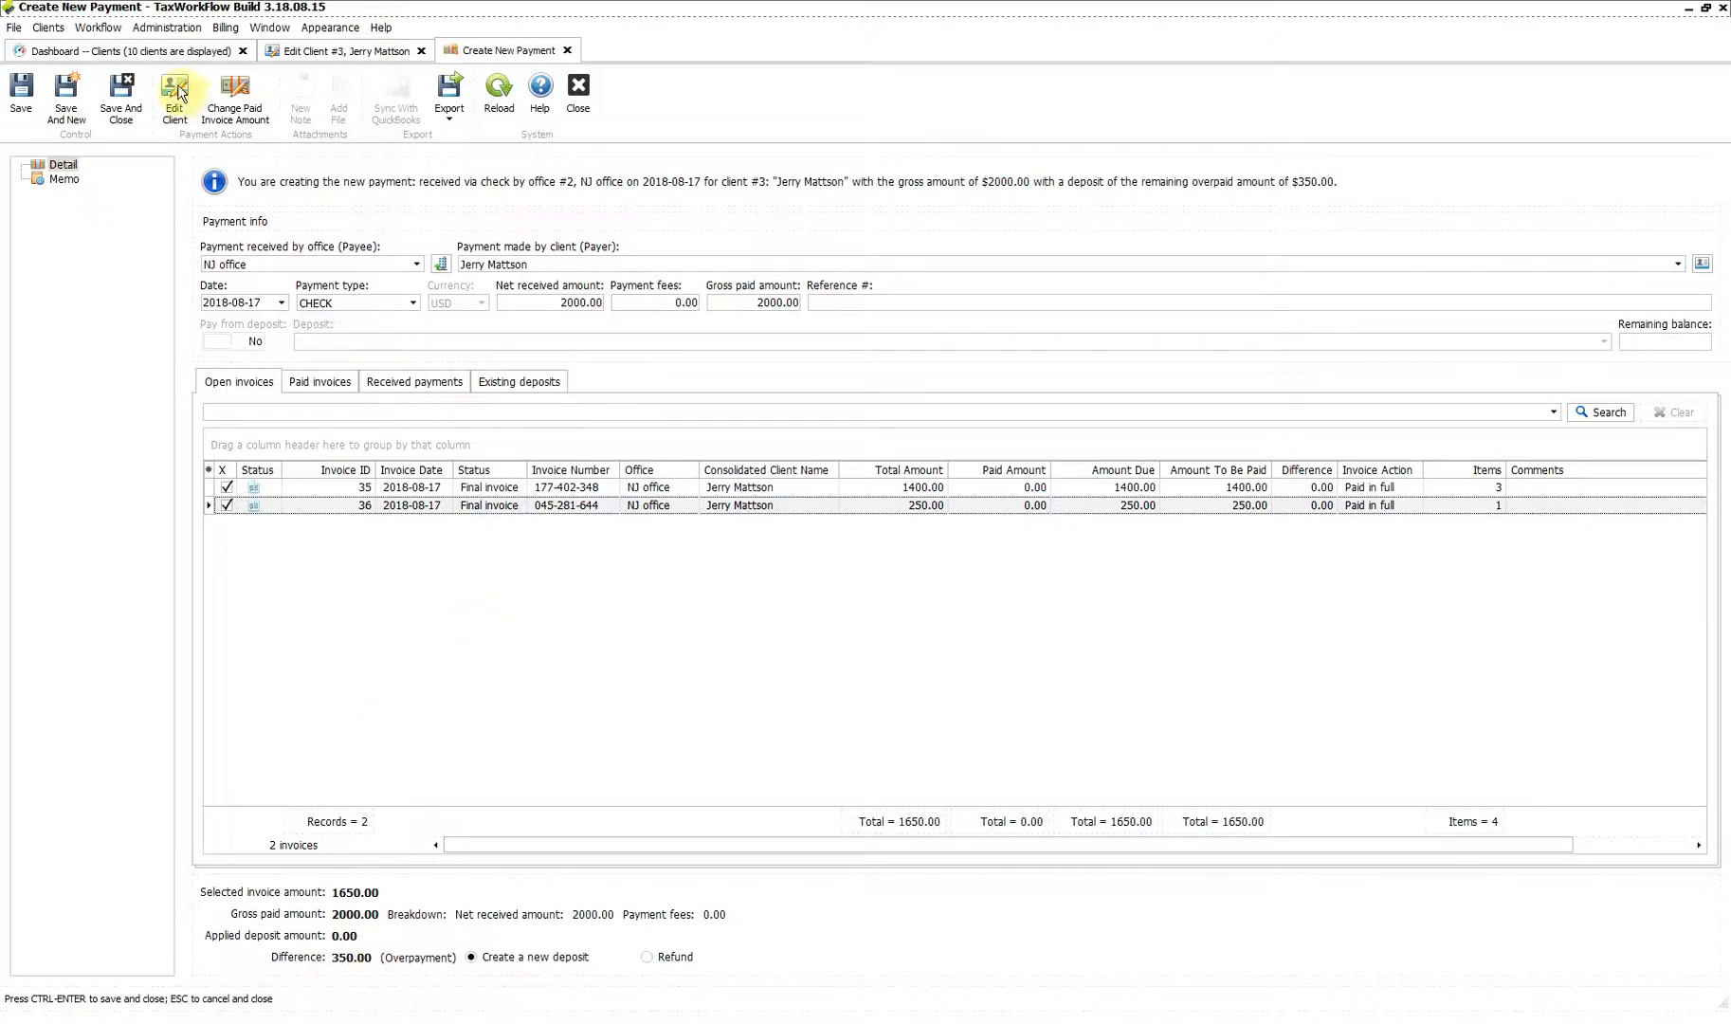
pyautogui.click(132, 105)
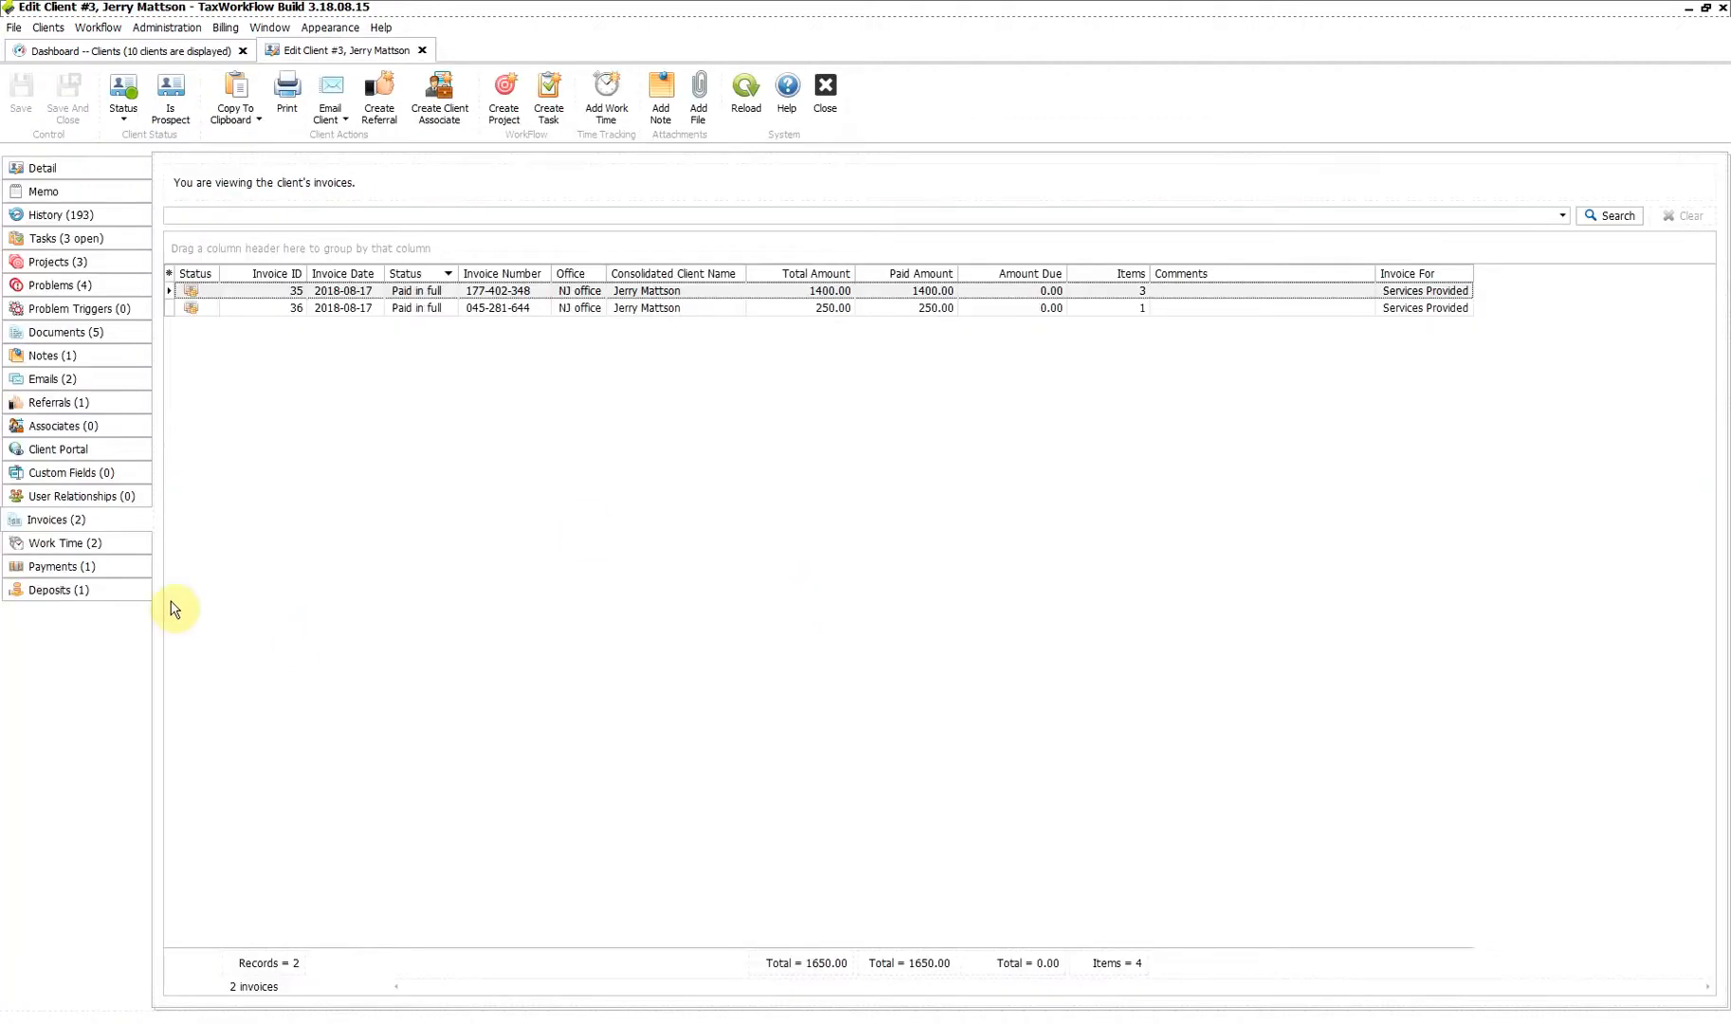
# Review the client's new deposit and its remaining balance, and check the status of both invoices.
pyautogui.click(109, 592)
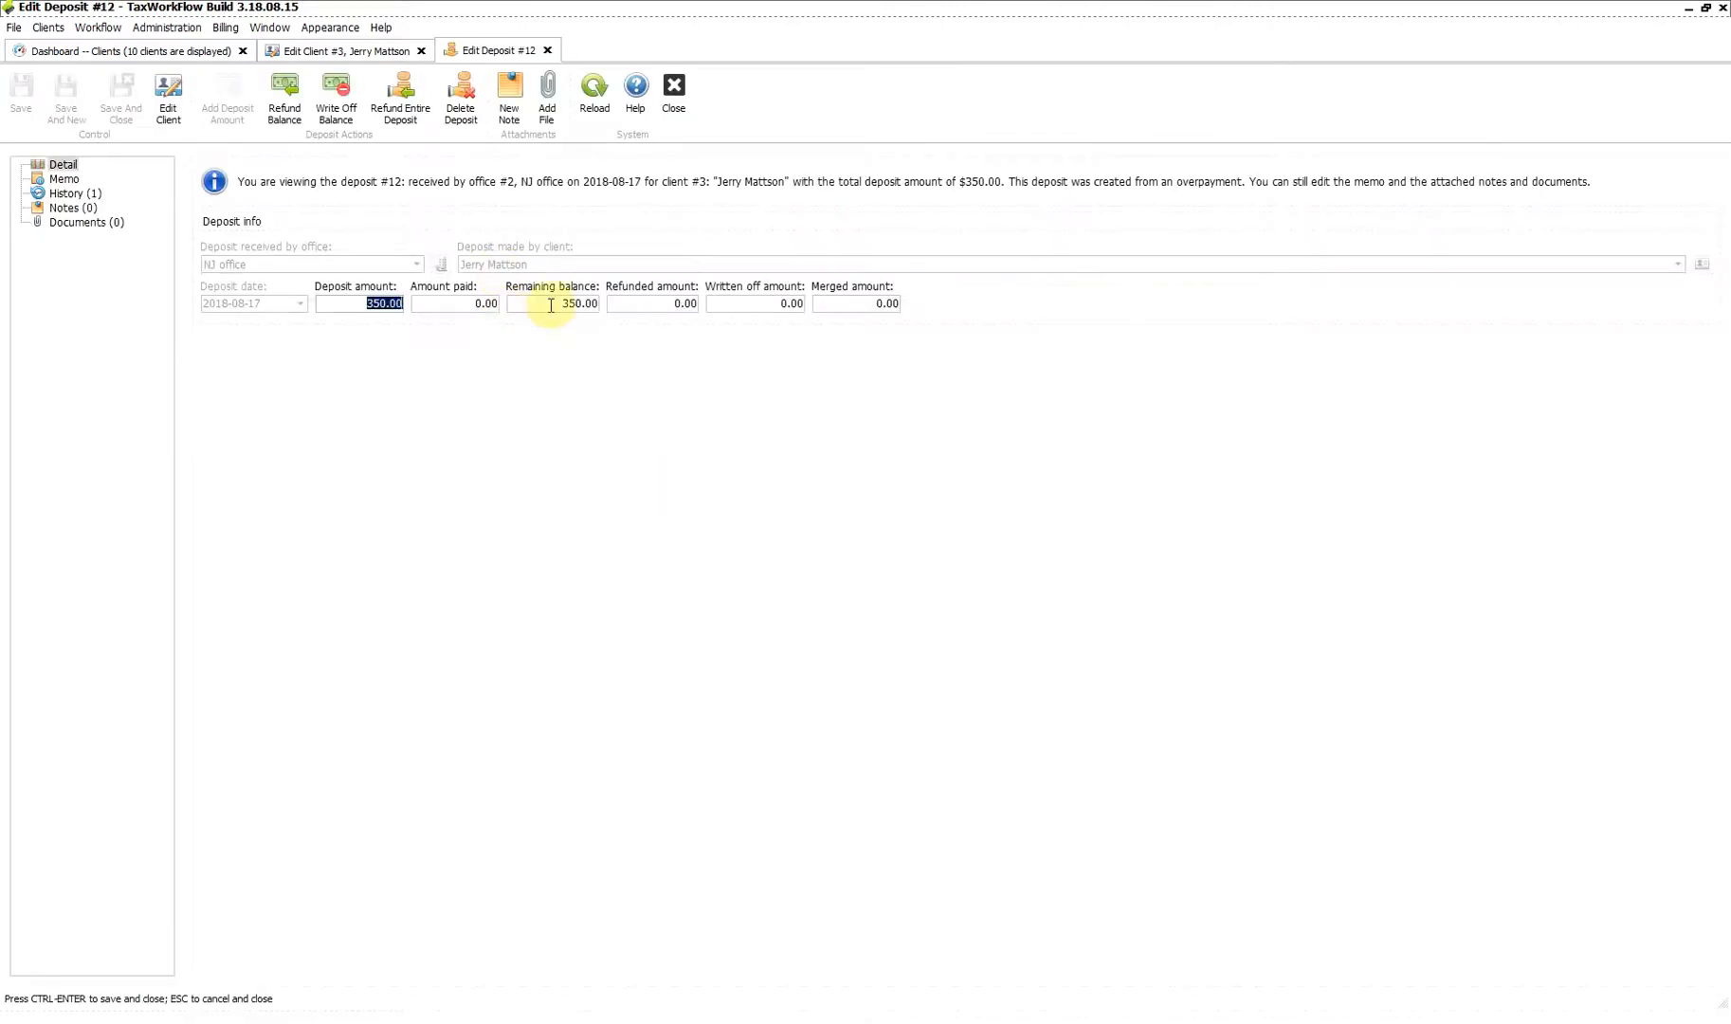
pyautogui.click(551, 305)
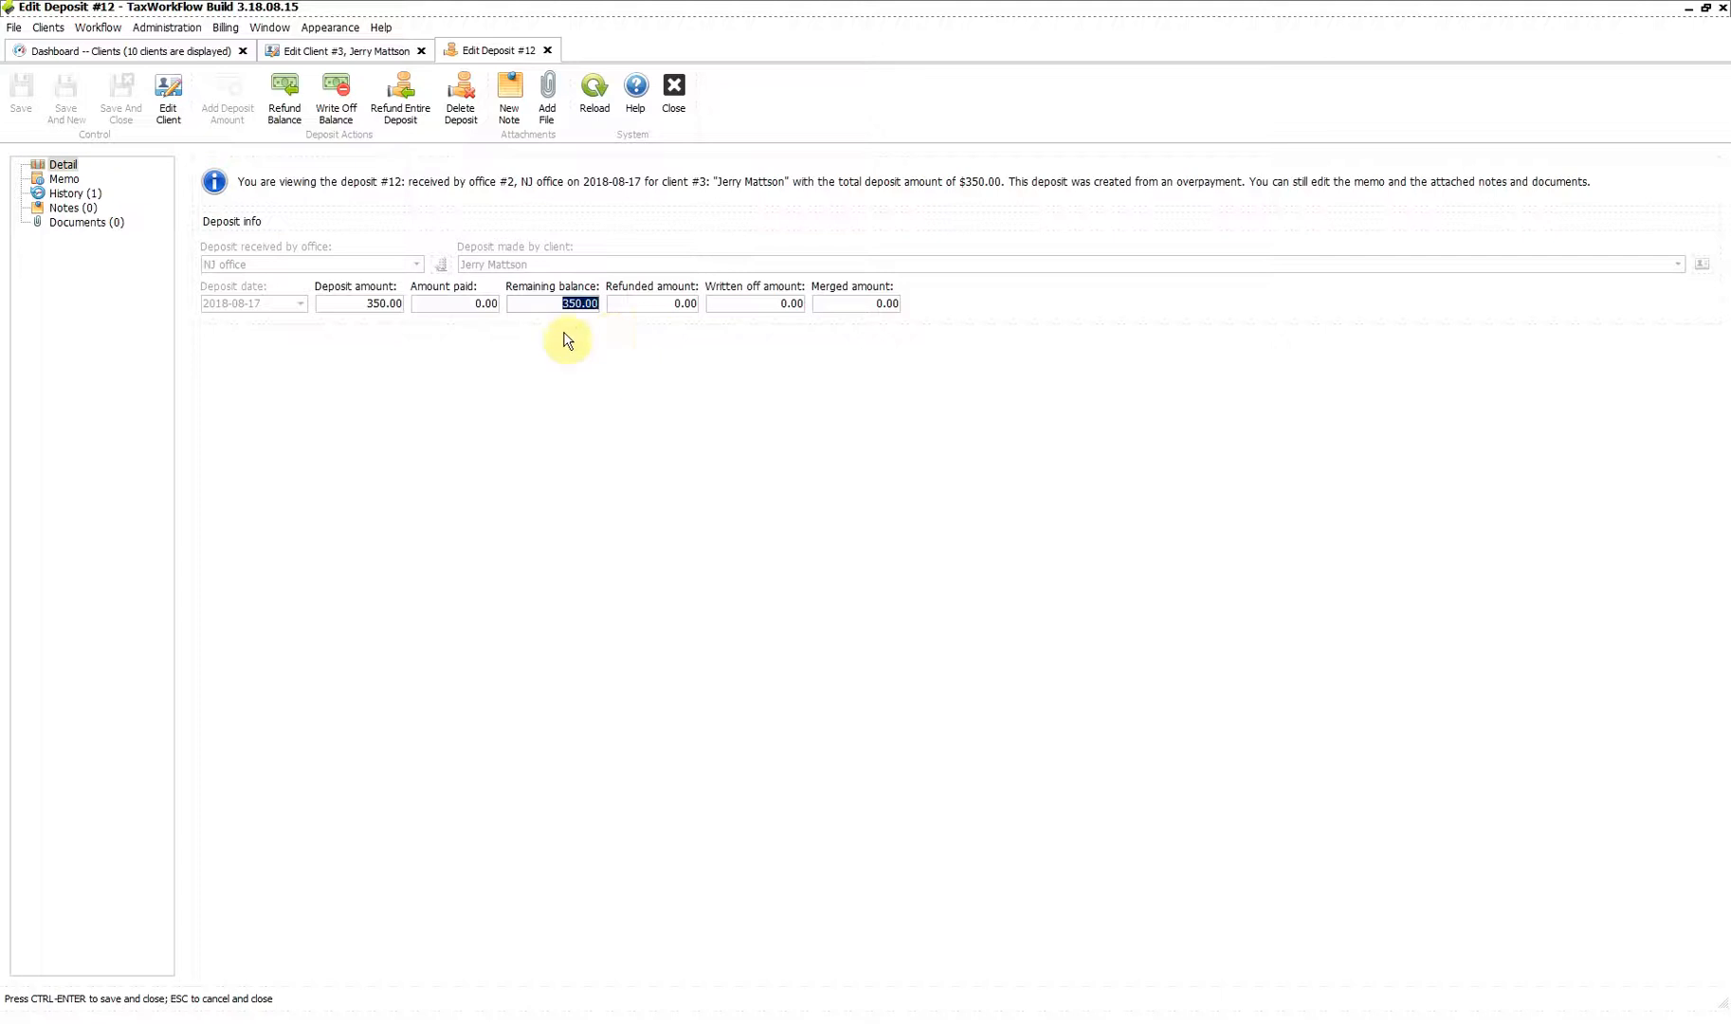
pyautogui.click(548, 50)
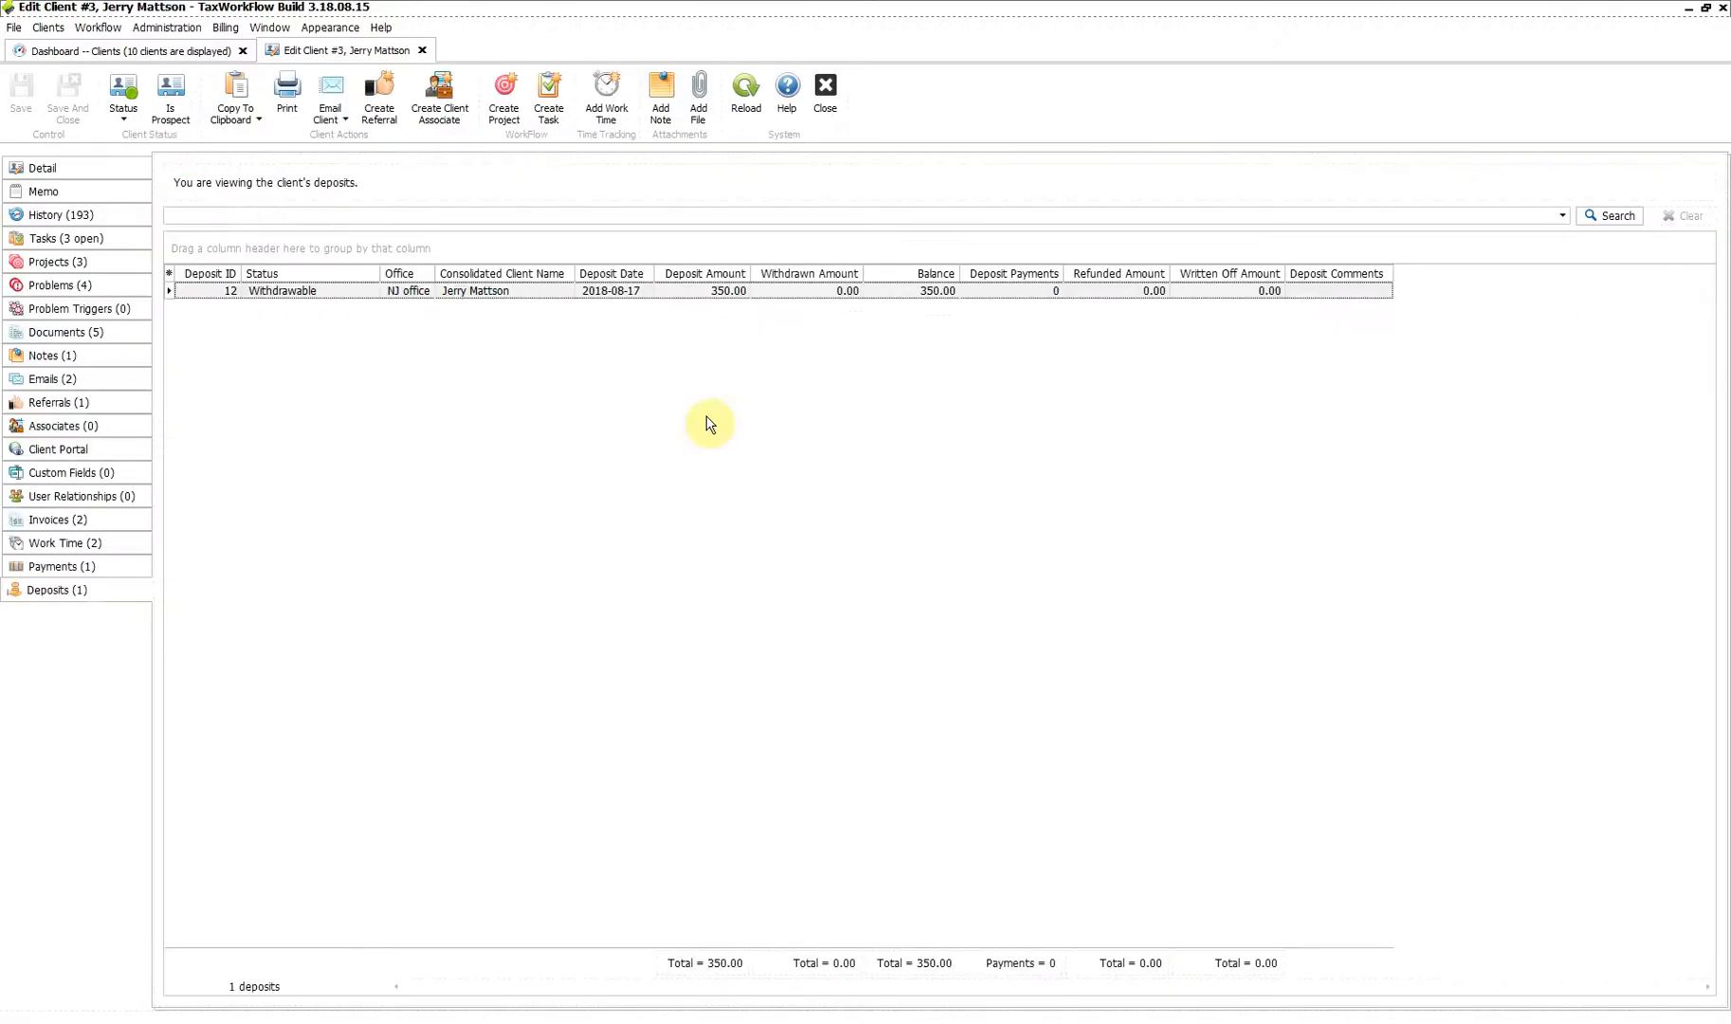
pyautogui.click(104, 520)
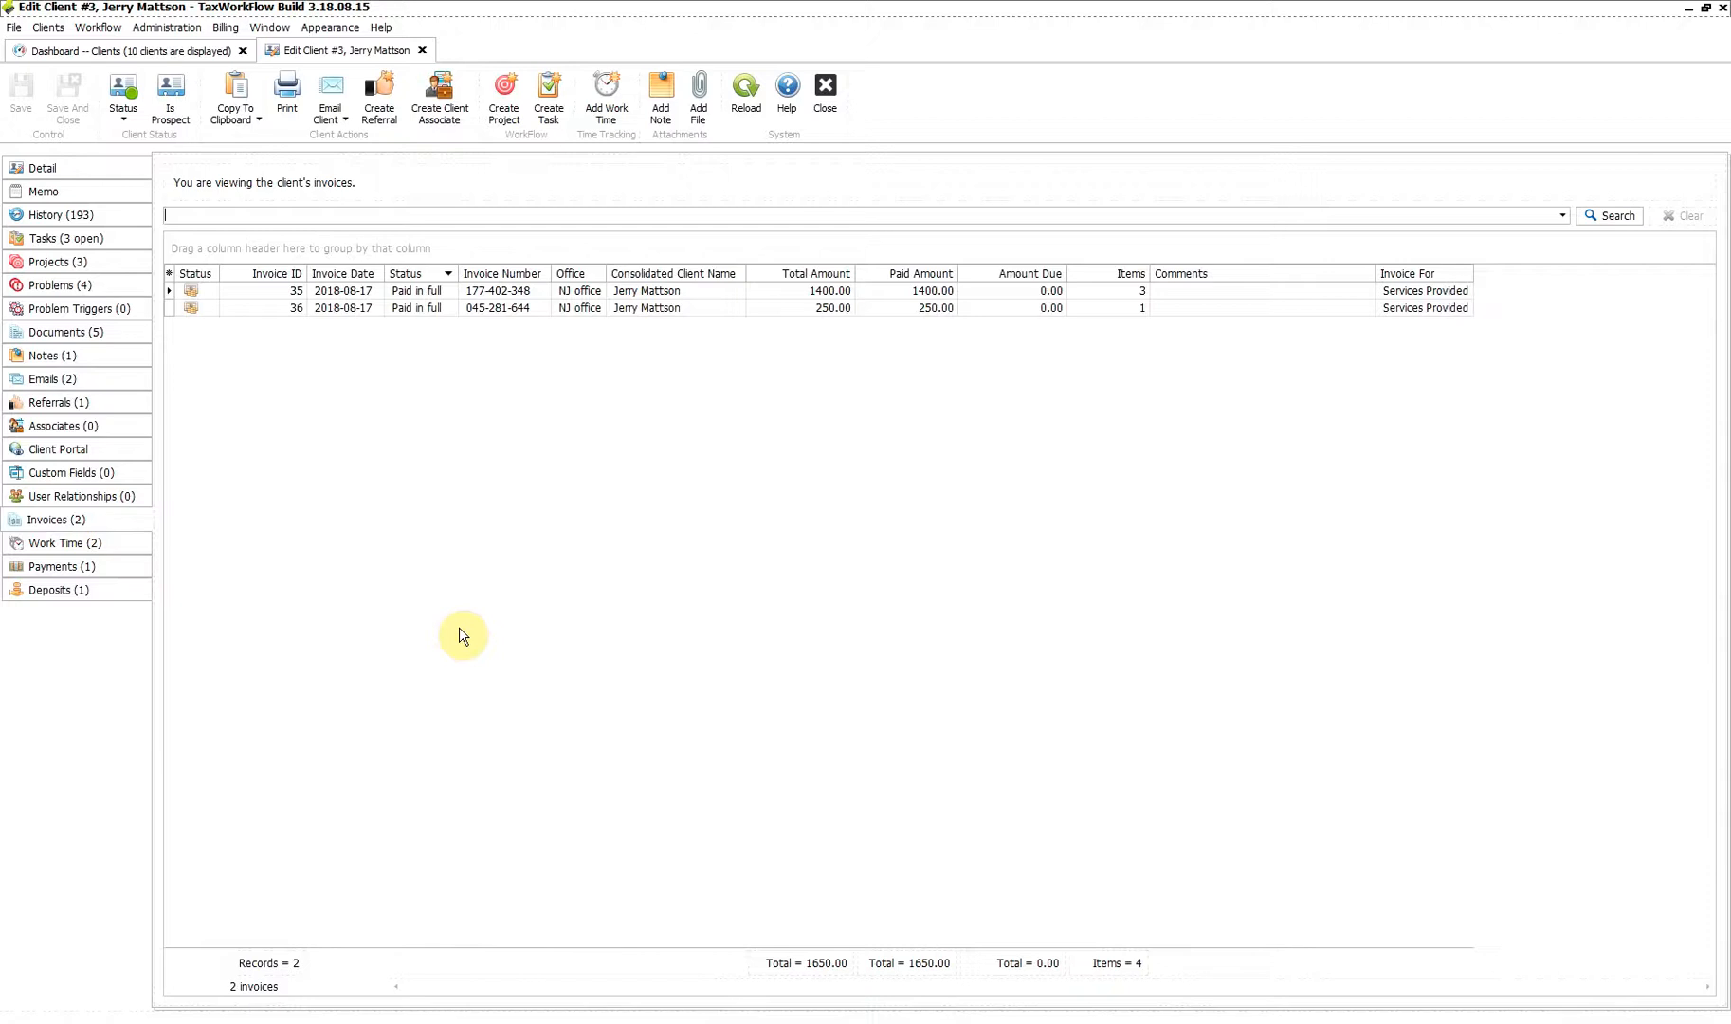
# Refund the remaining balance of the client's 350.00 deposit and close the deposit record.
pyautogui.click(86, 590)
pyautogui.doubleClick(677, 296)
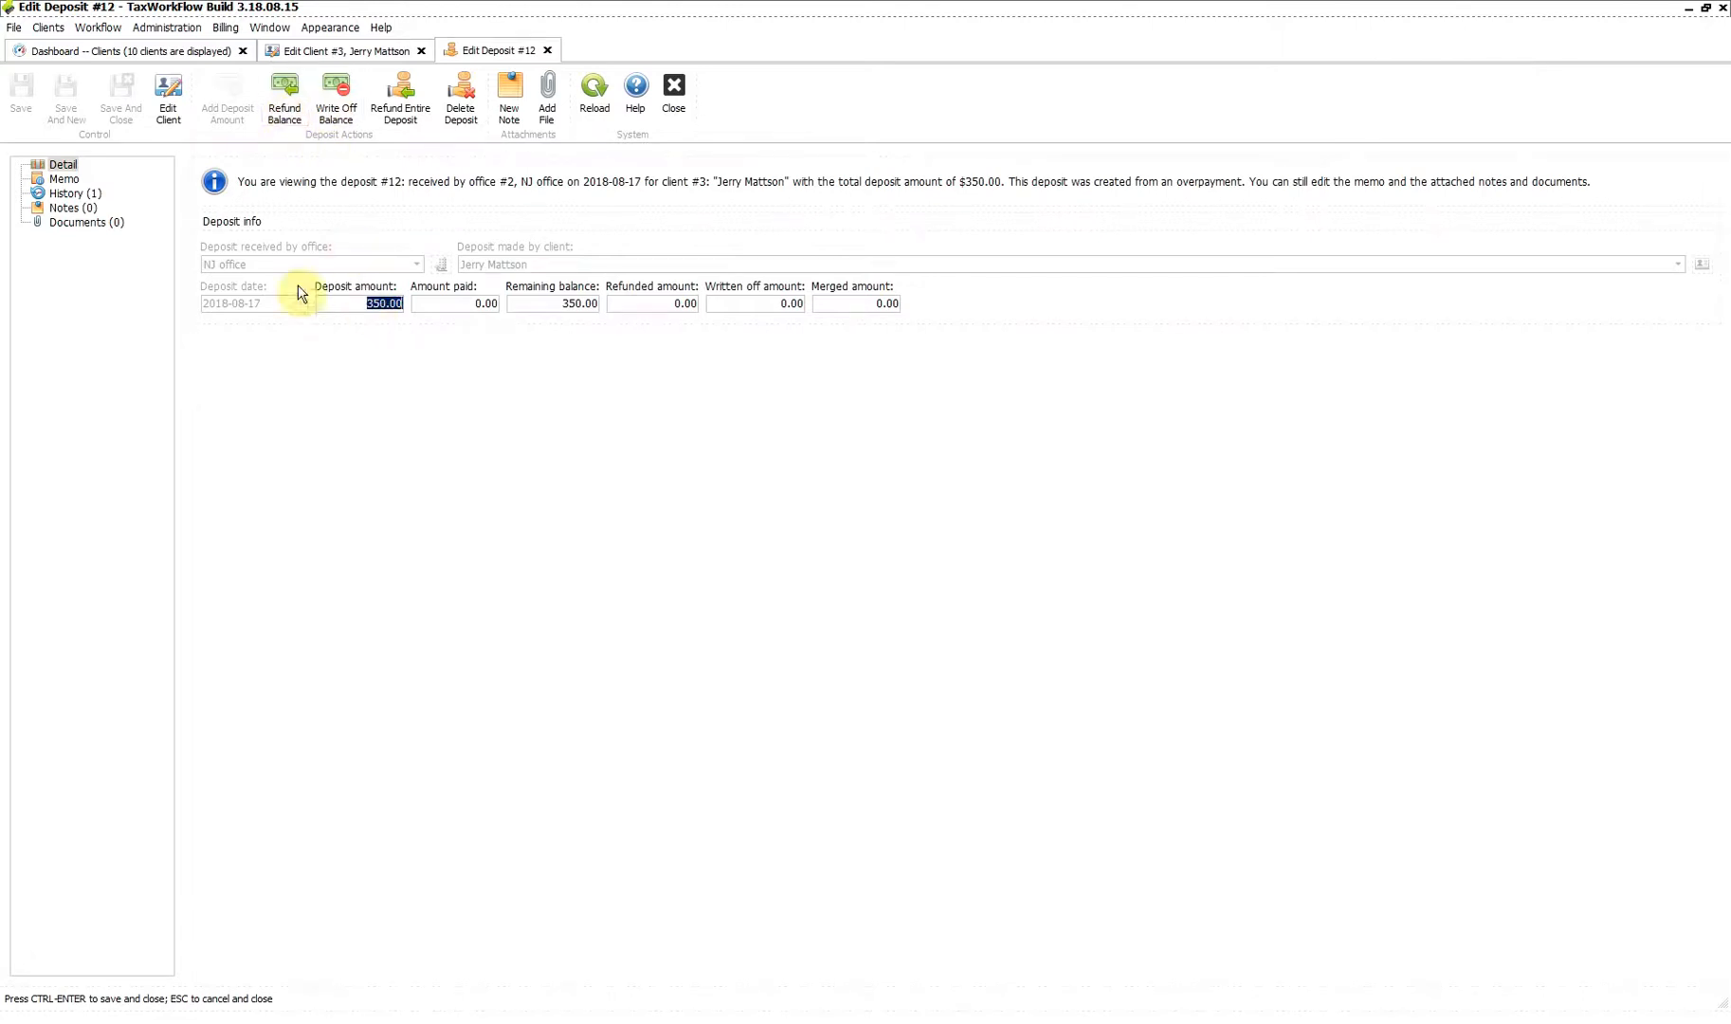
pyautogui.click(285, 112)
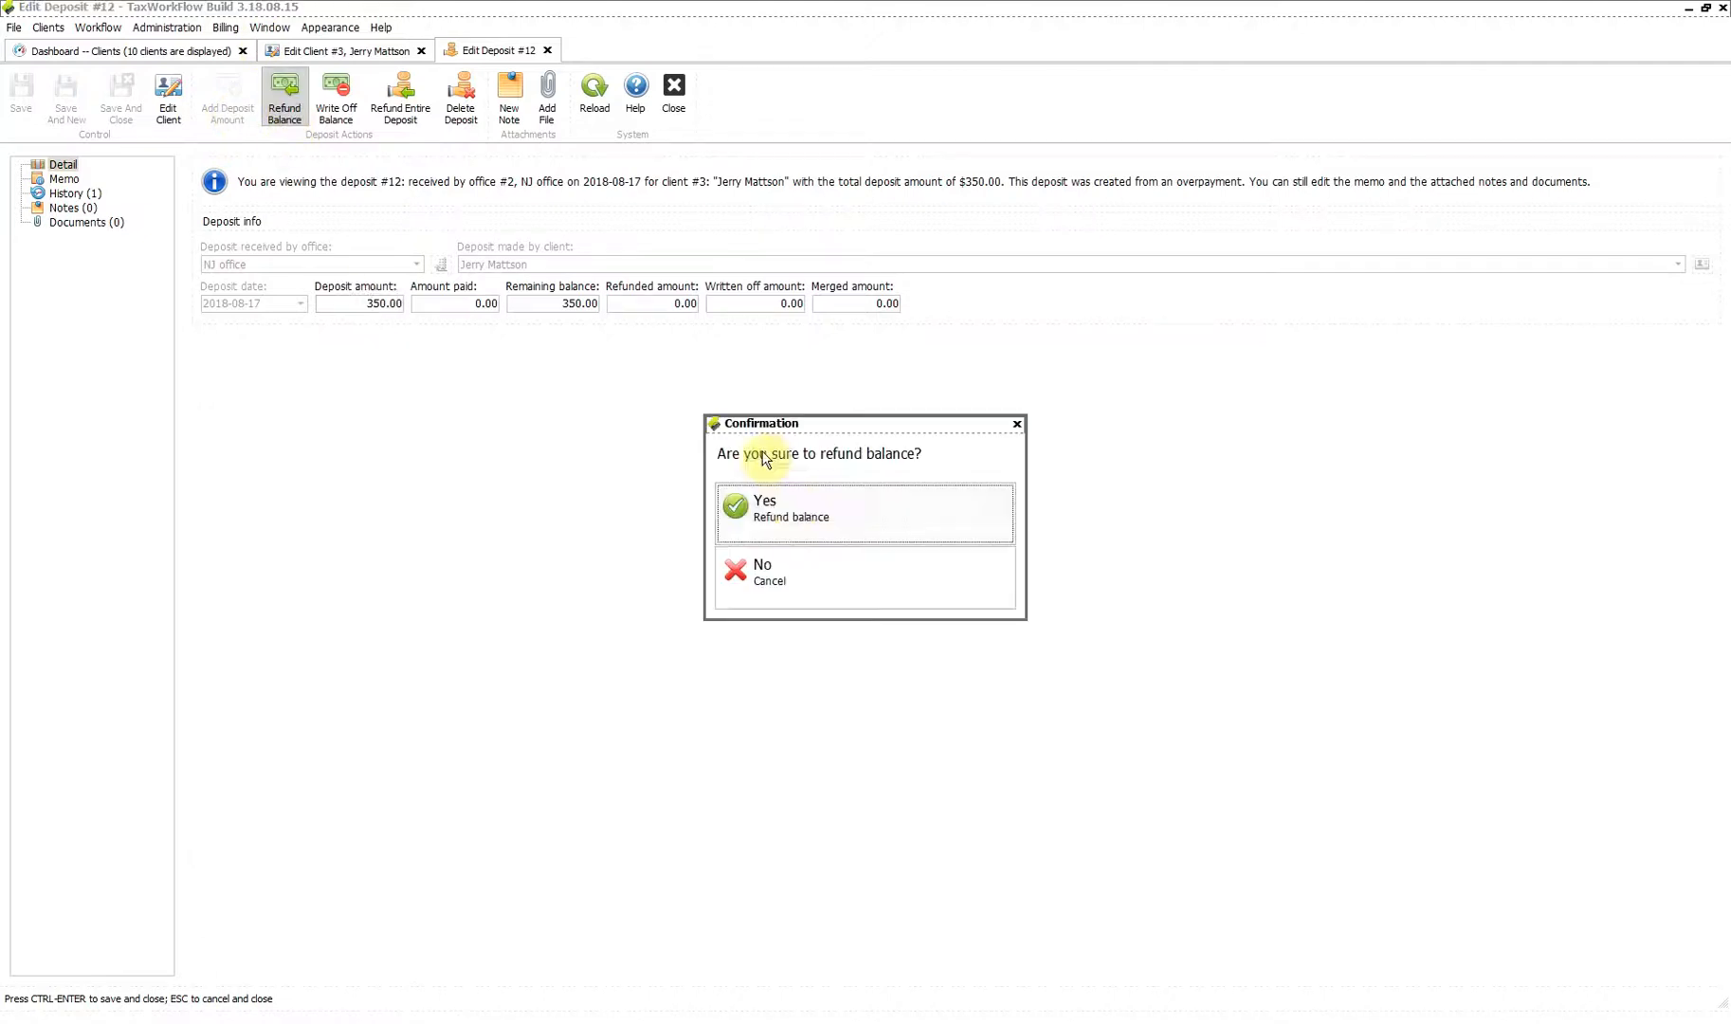
pyautogui.click(792, 500)
pyautogui.click(823, 449)
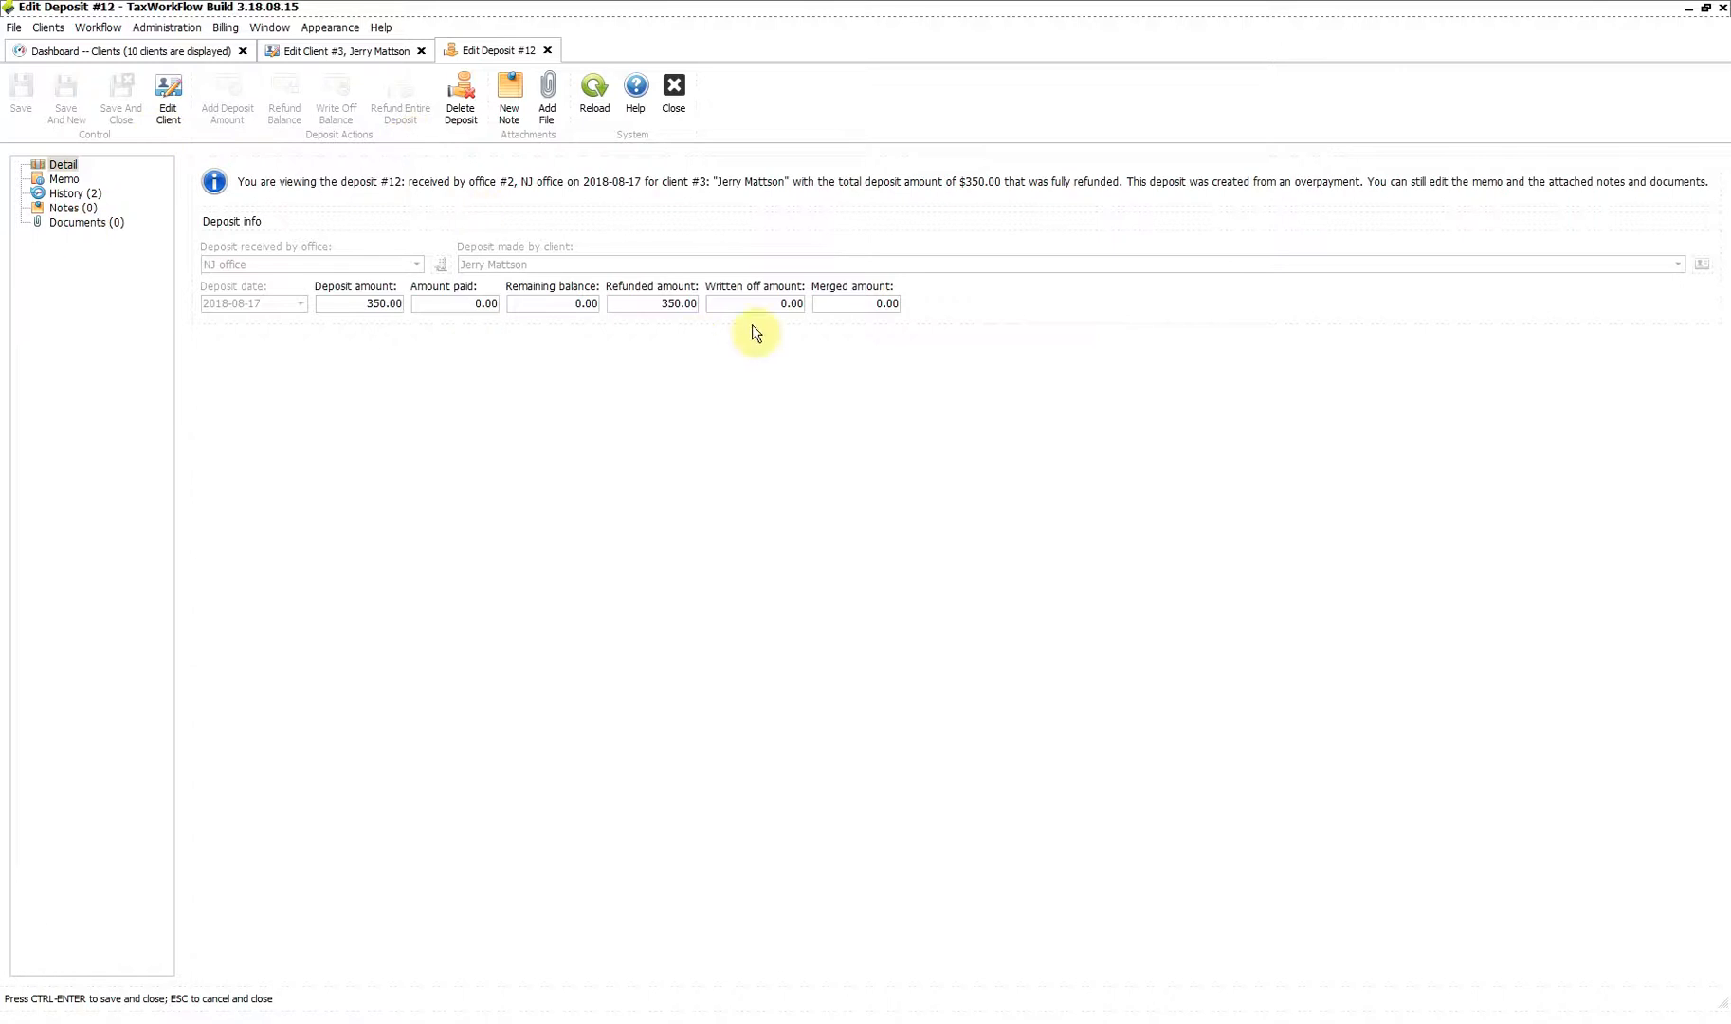
pyautogui.press('Escape')
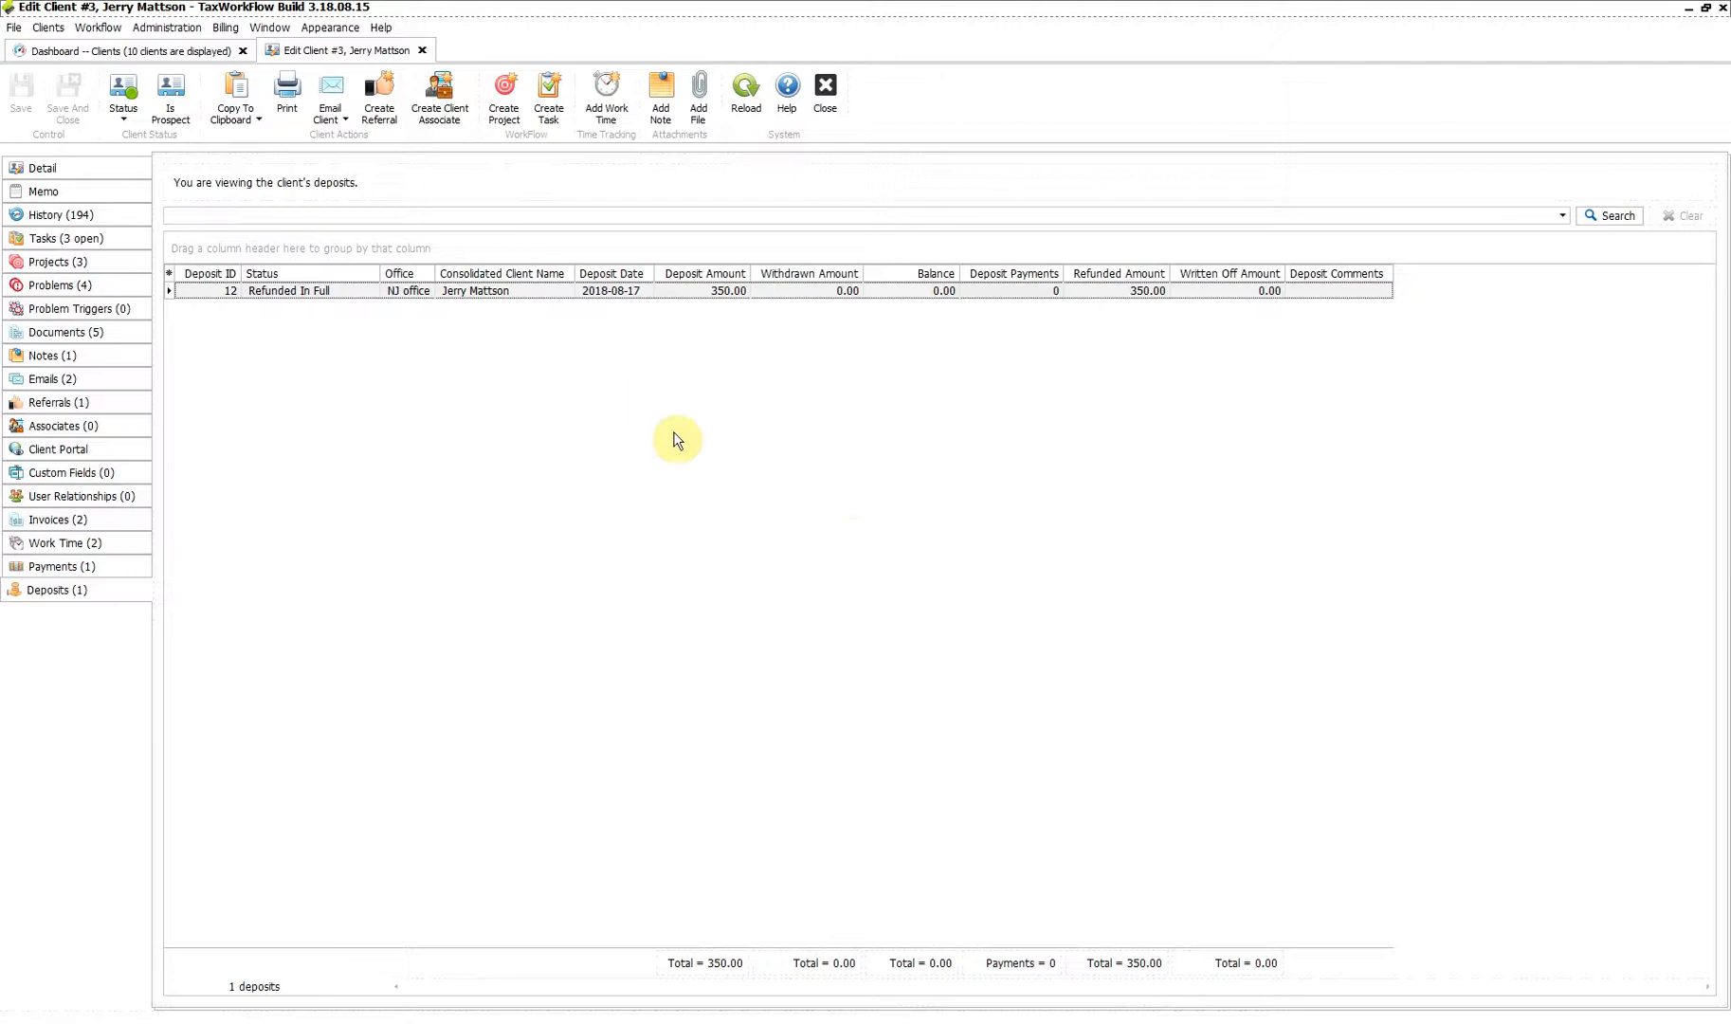
# Delete the client's refunded deposit with the Adjust option for related payments and invoices.
pyautogui.rightClick(636, 290)
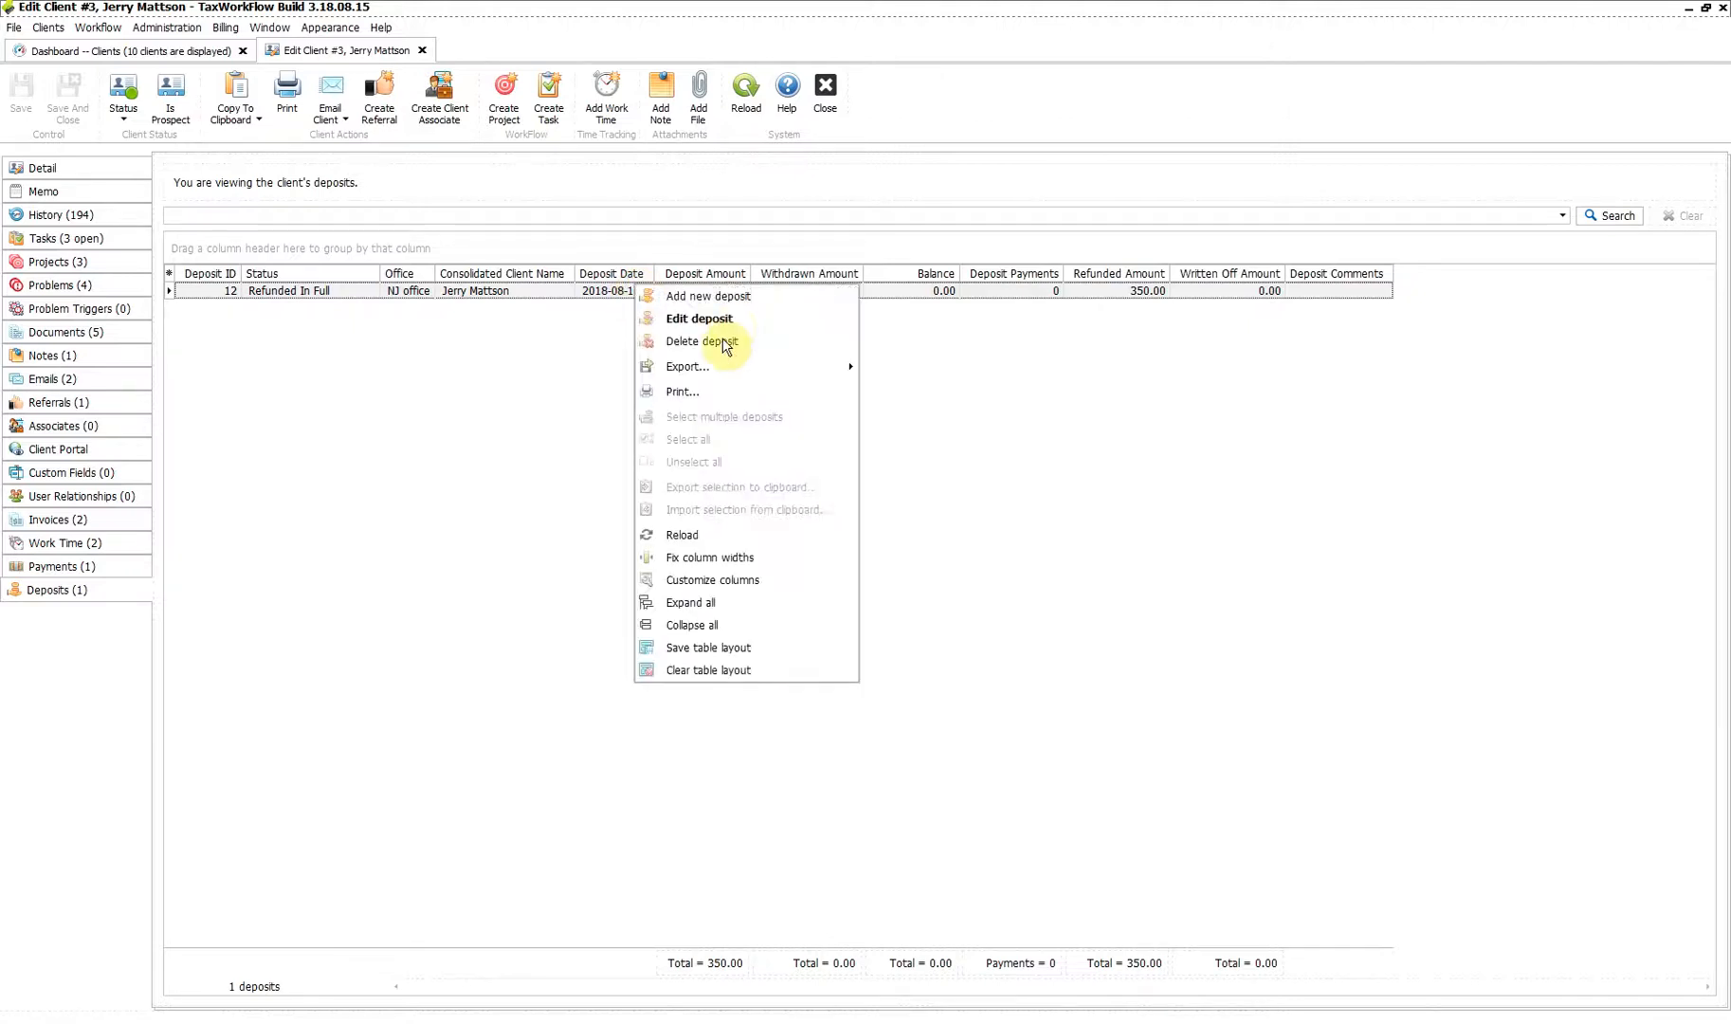
pyautogui.click(706, 340)
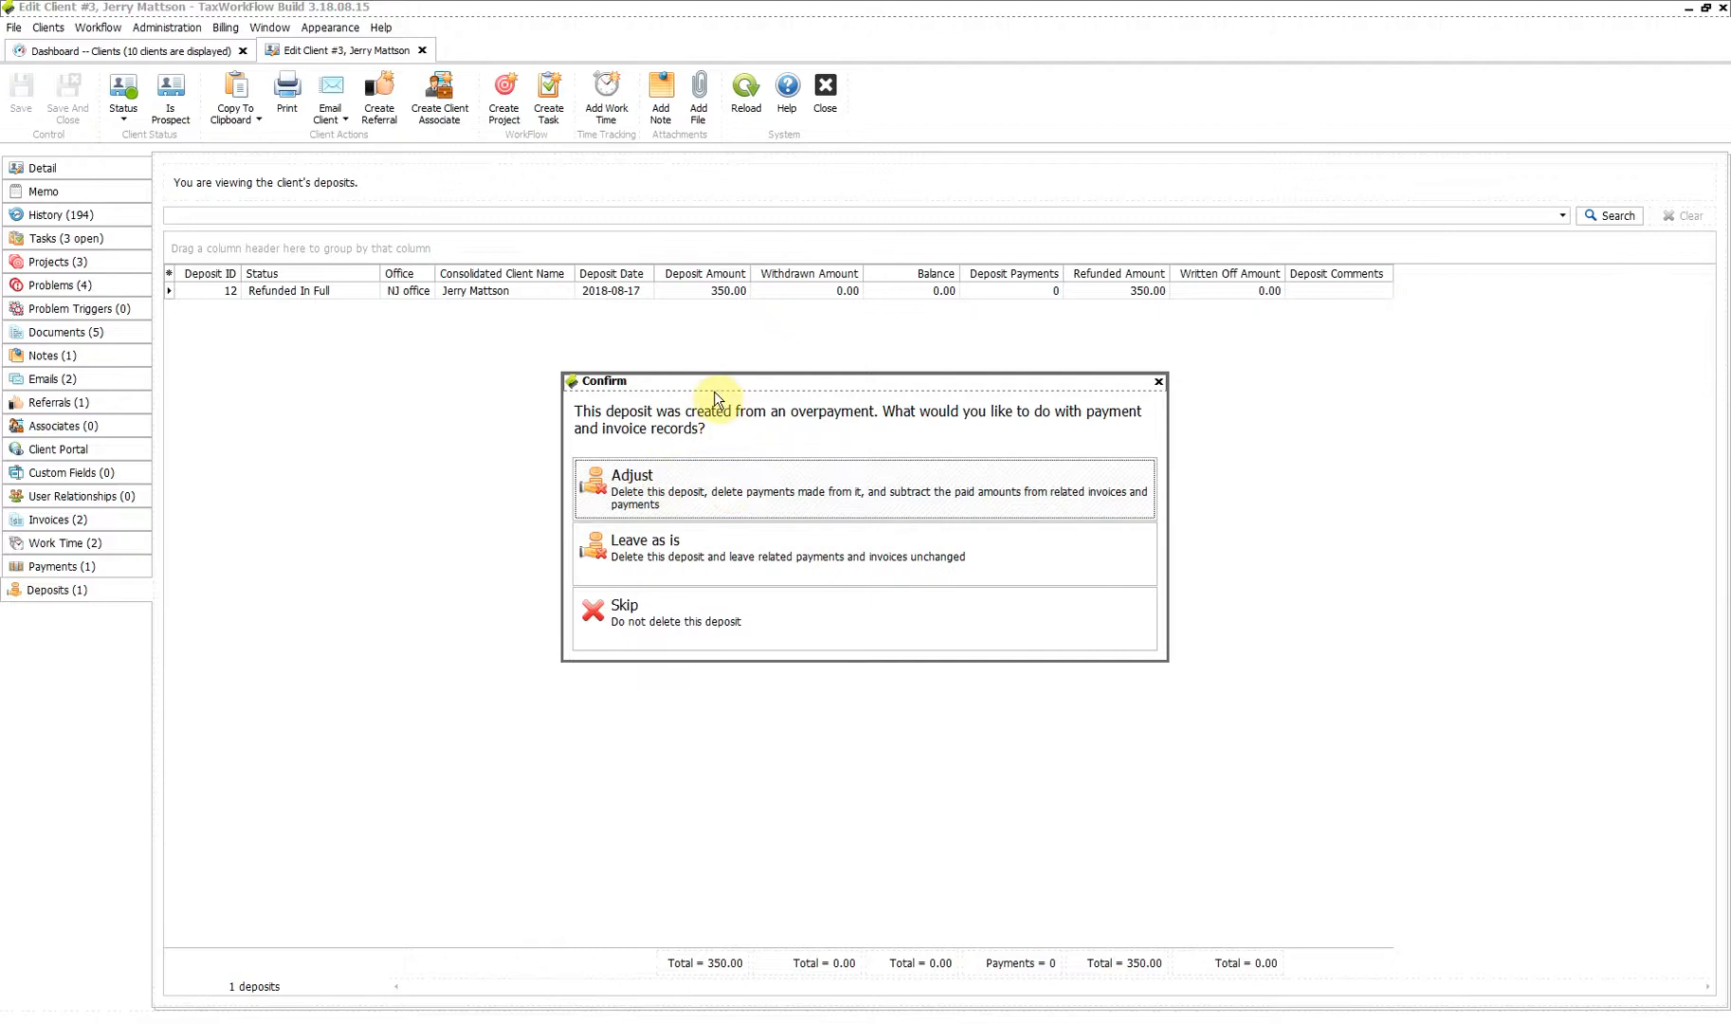
pyautogui.click(712, 462)
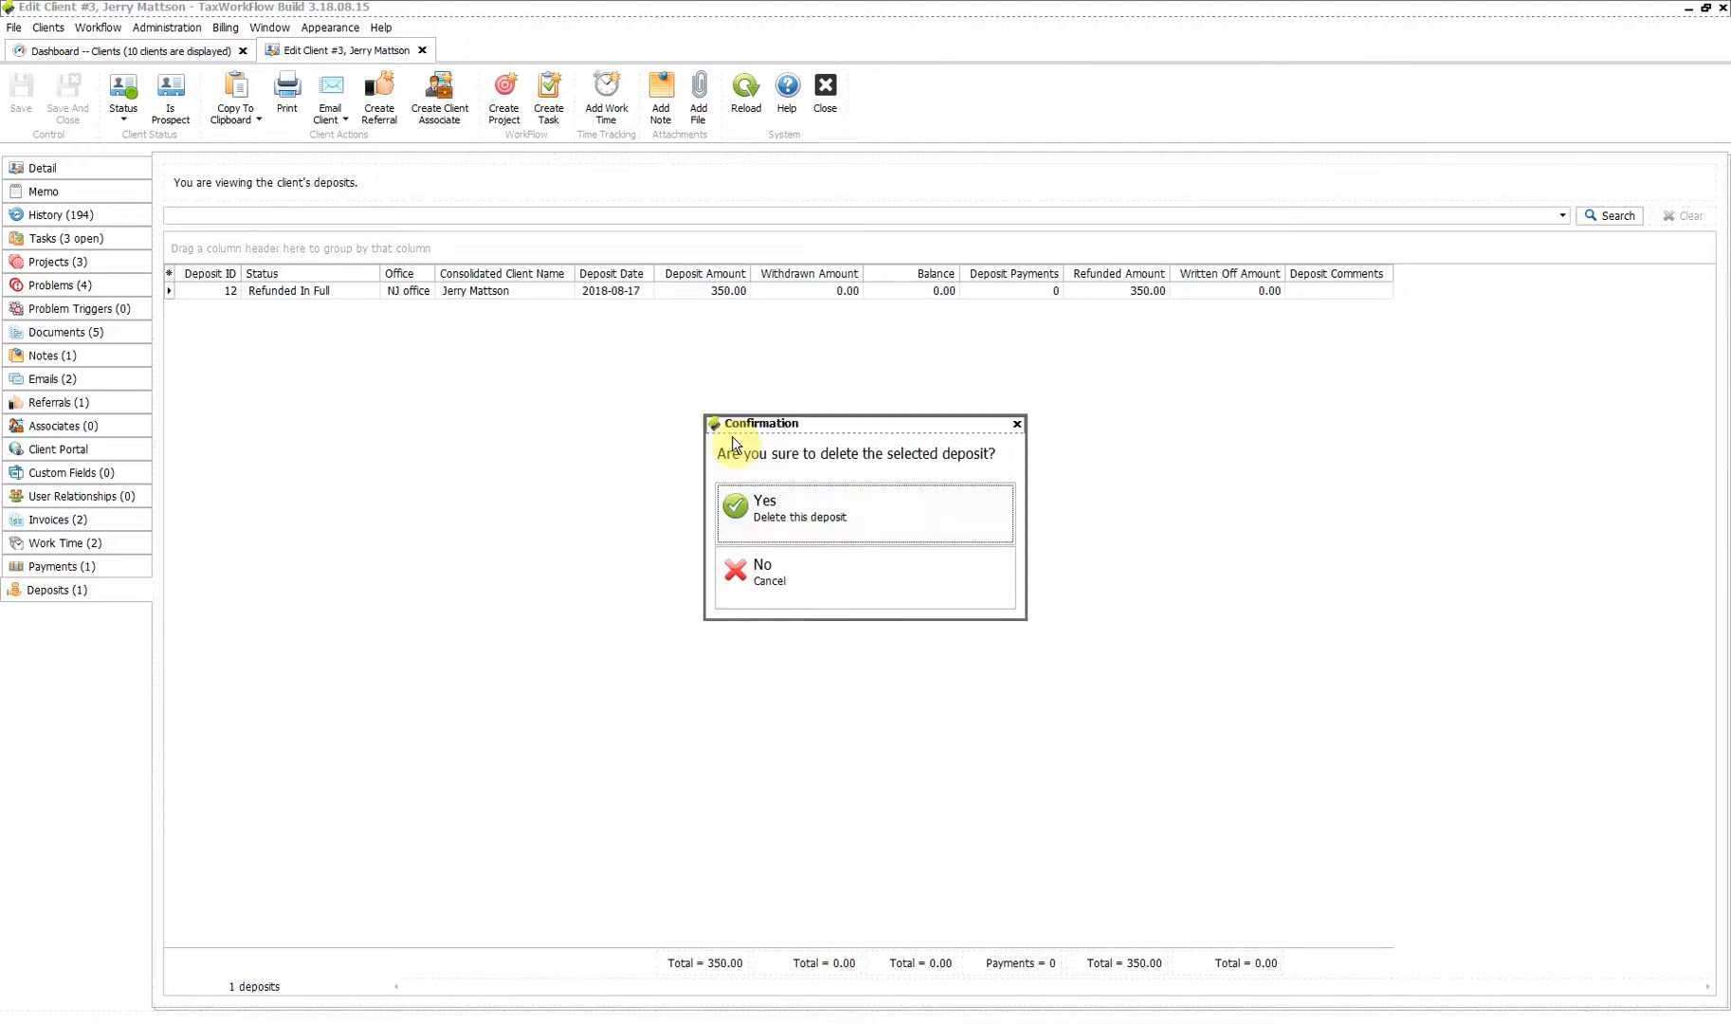
pyautogui.click(858, 505)
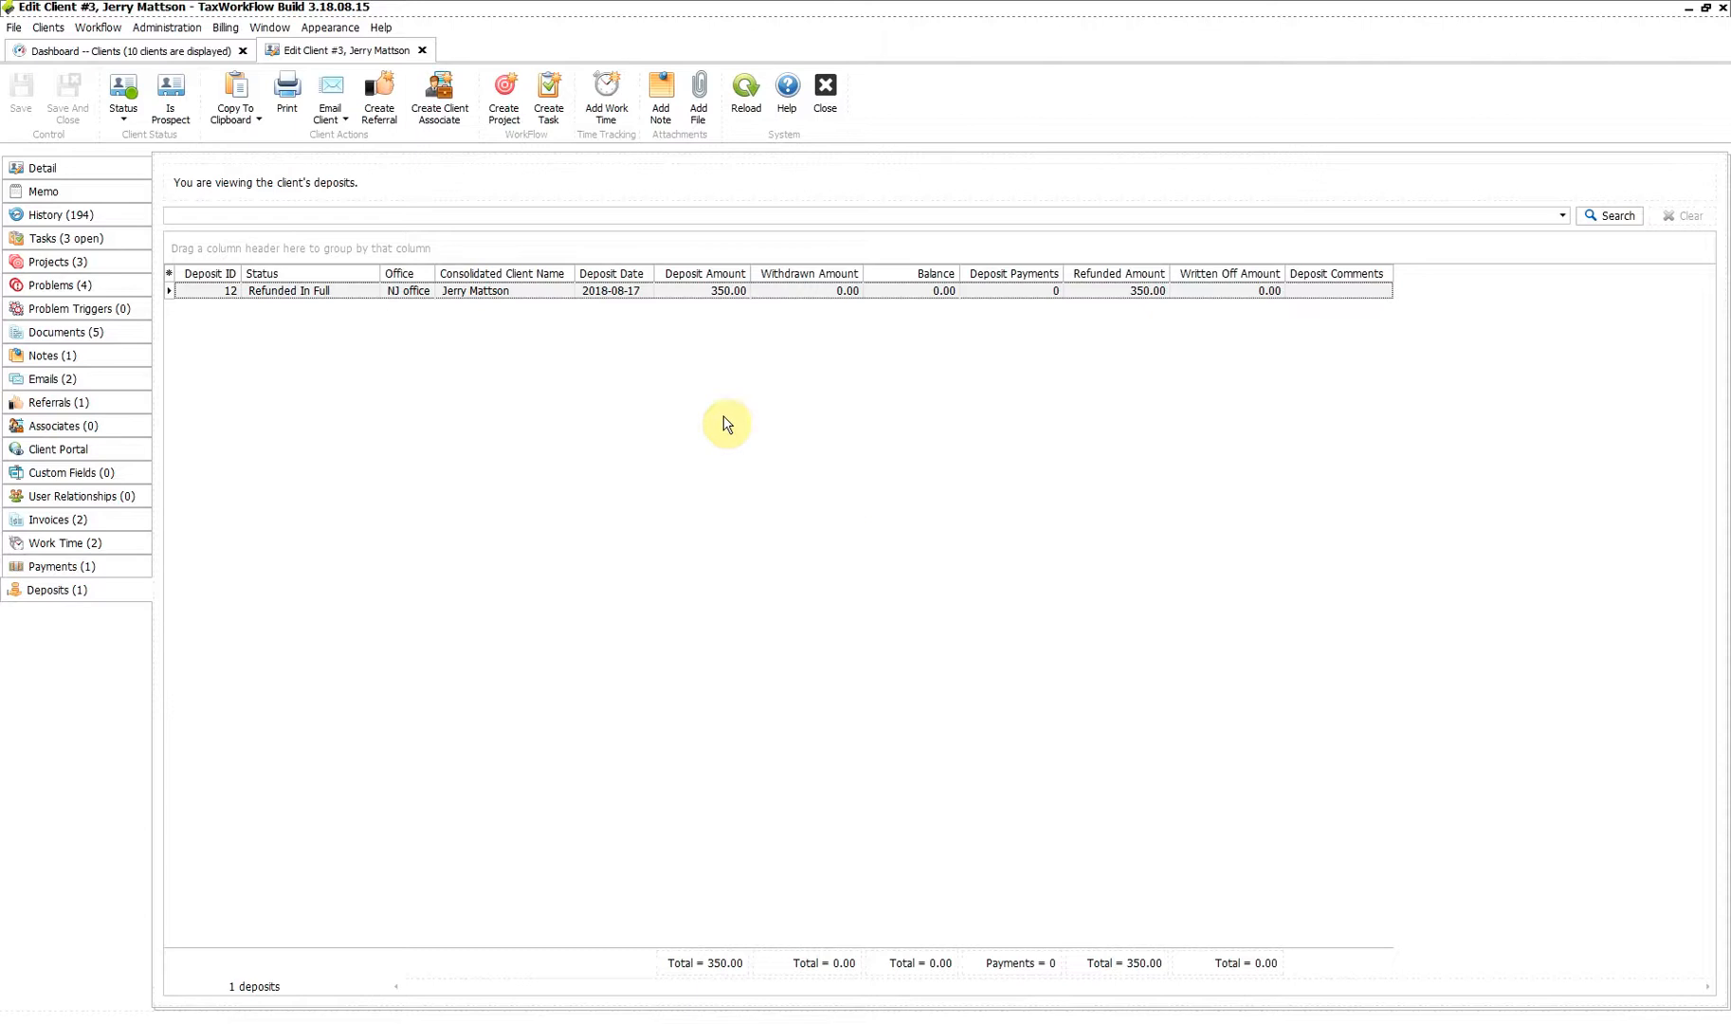
# Open the client's 2000.00 check payment and review the invoices it paid and its overpayment handling.
pyautogui.click(83, 569)
pyautogui.doubleClick(638, 291)
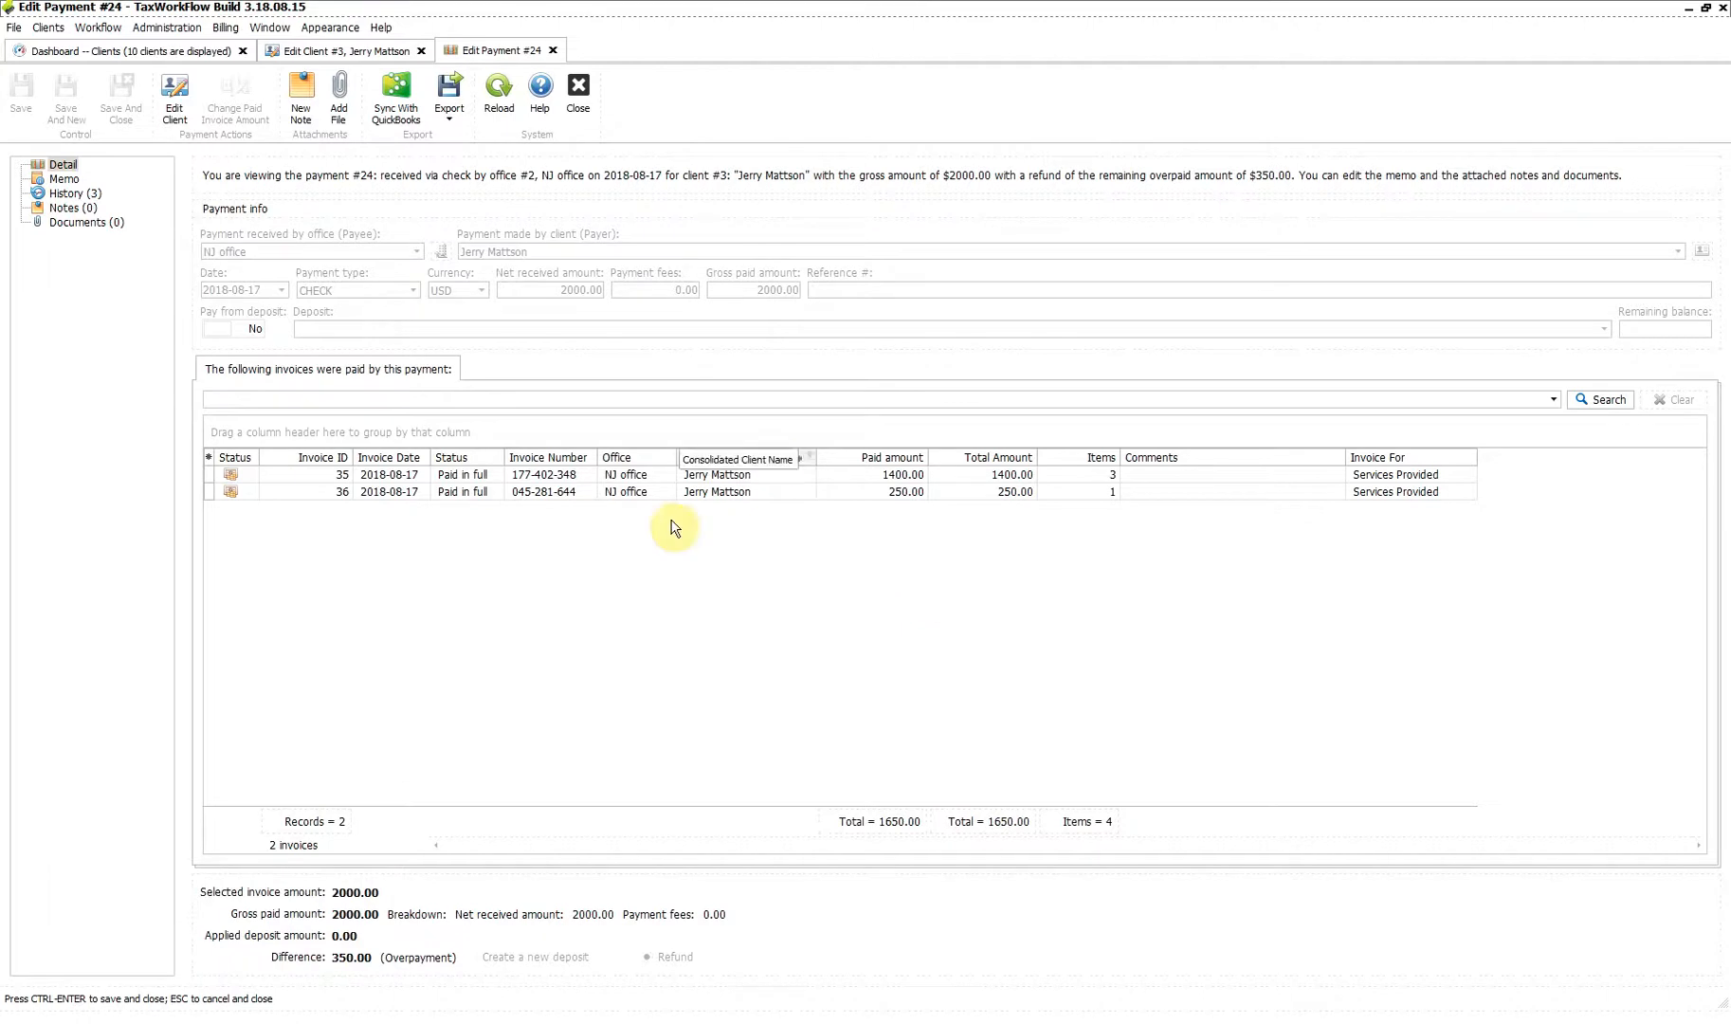
pyautogui.click(668, 492)
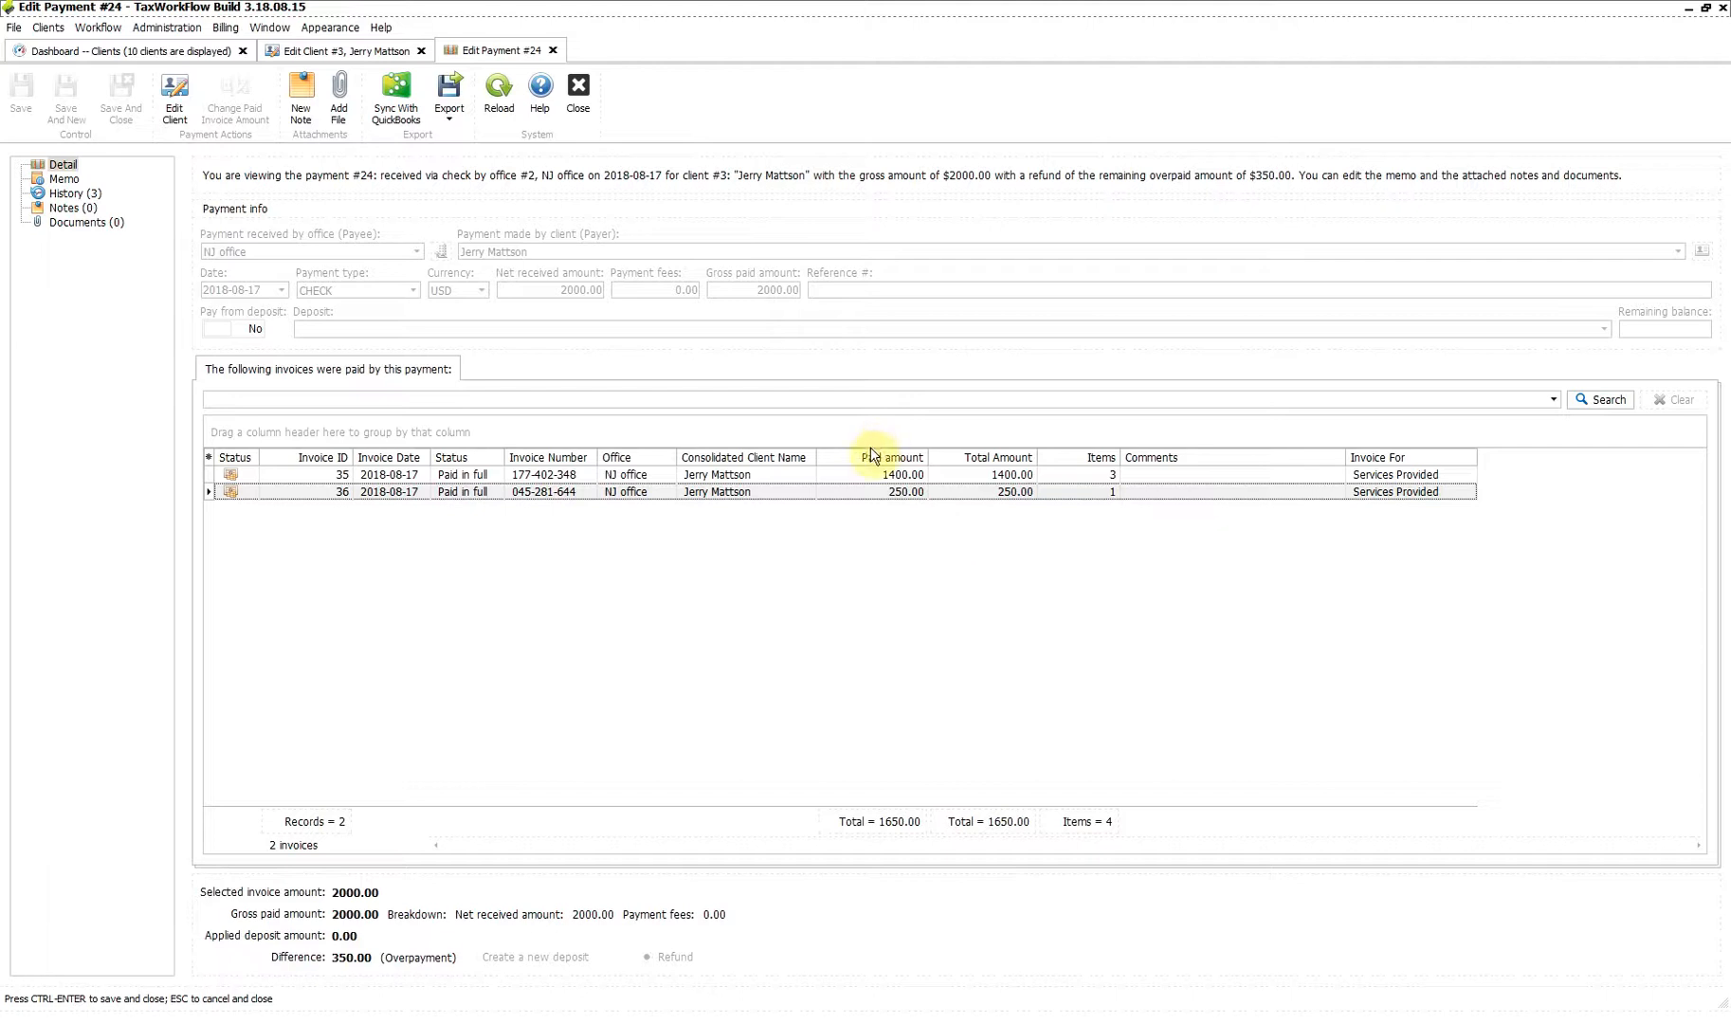
# Delete the client's paid 250.00 invoice, choosing to create a deposit for the paid amount.
pyautogui.click(358, 52)
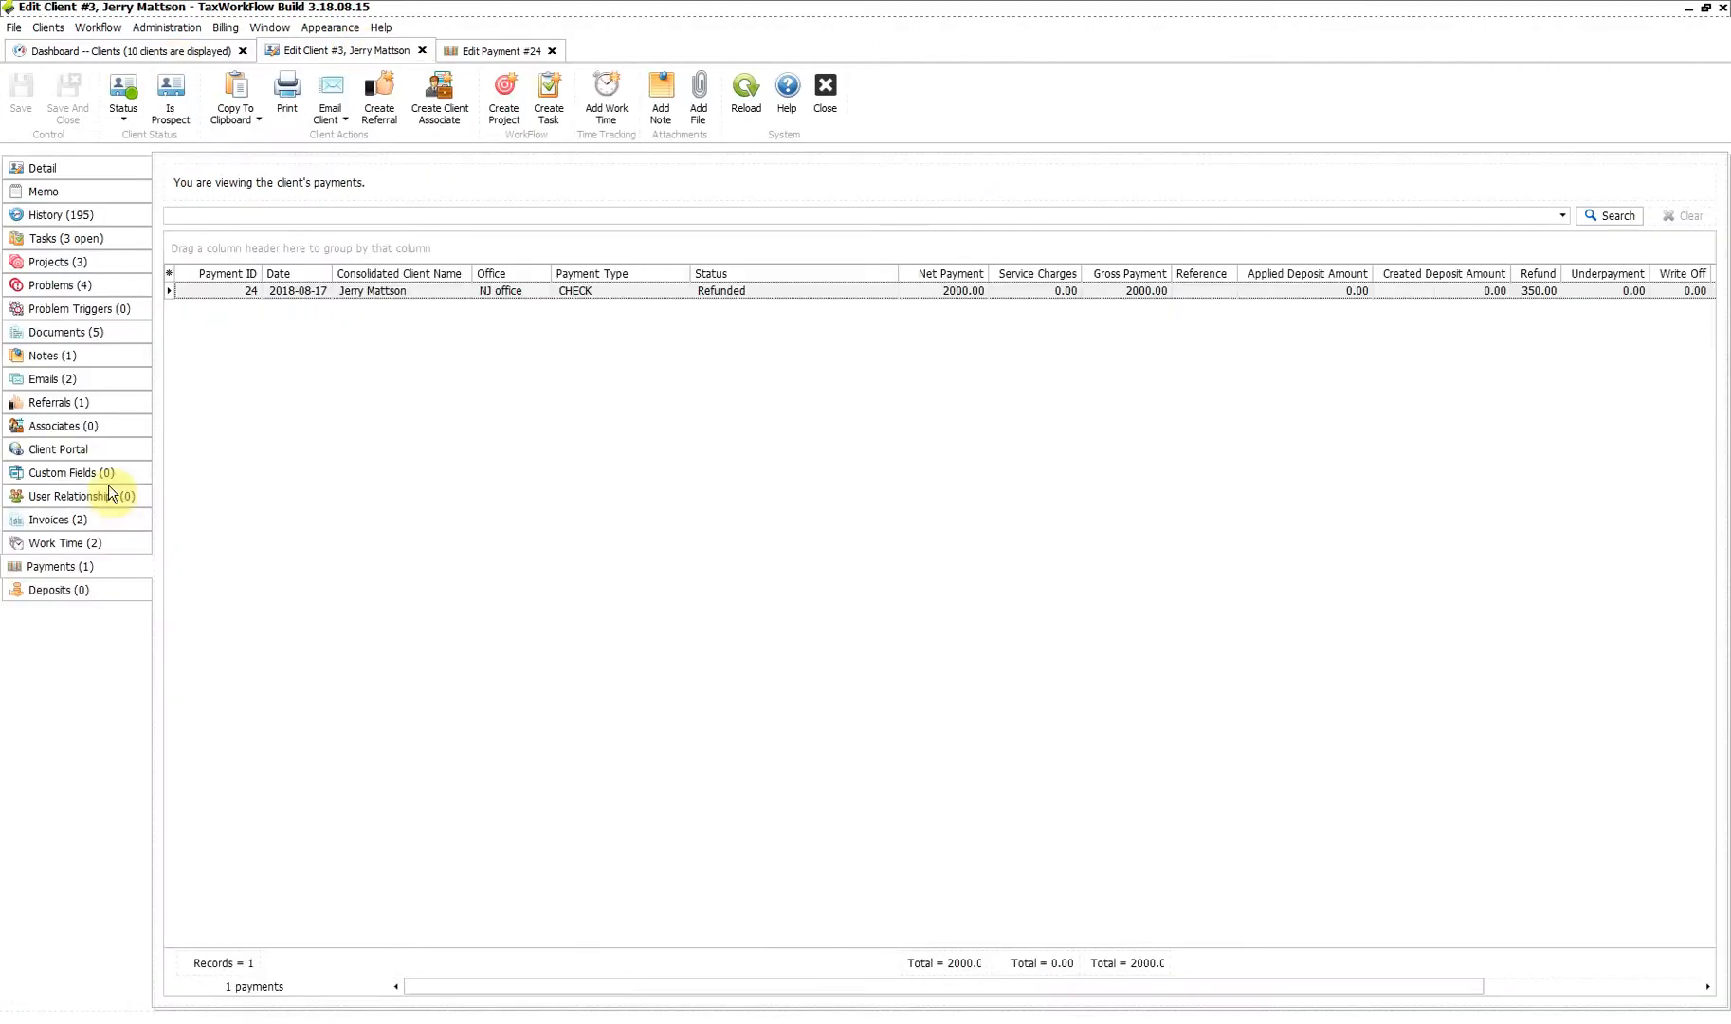
pyautogui.click(99, 520)
pyautogui.click(801, 307)
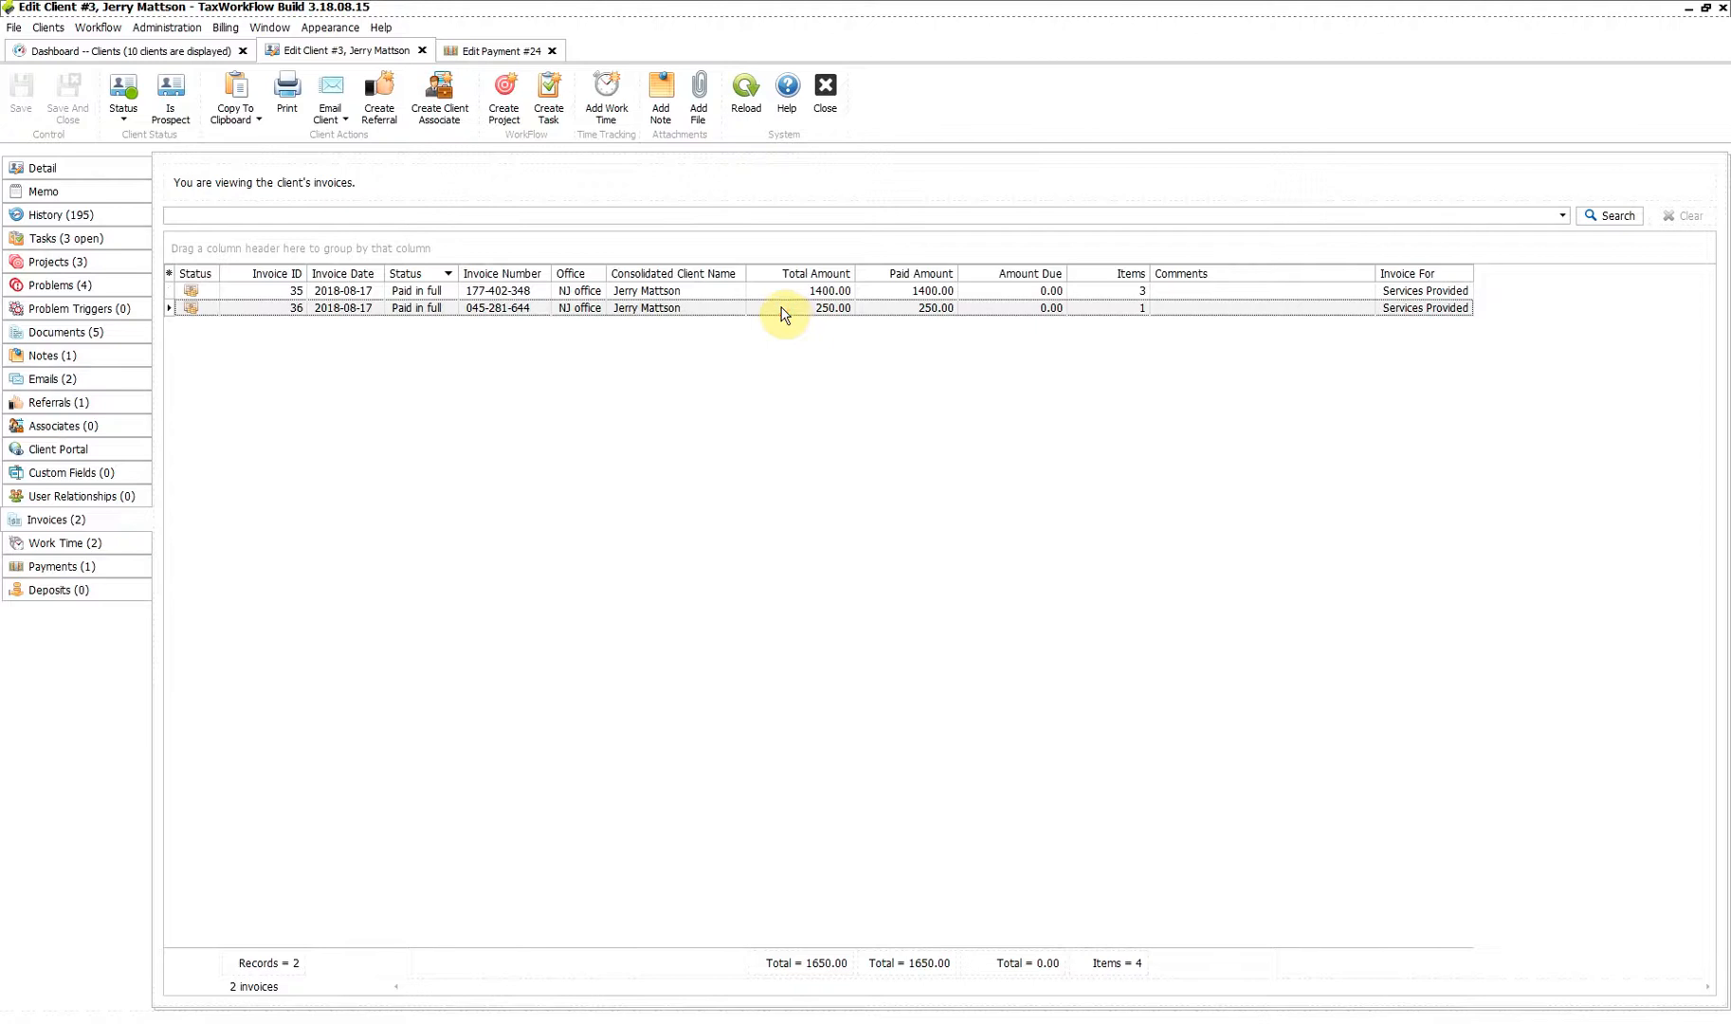
pyautogui.rightClick(805, 305)
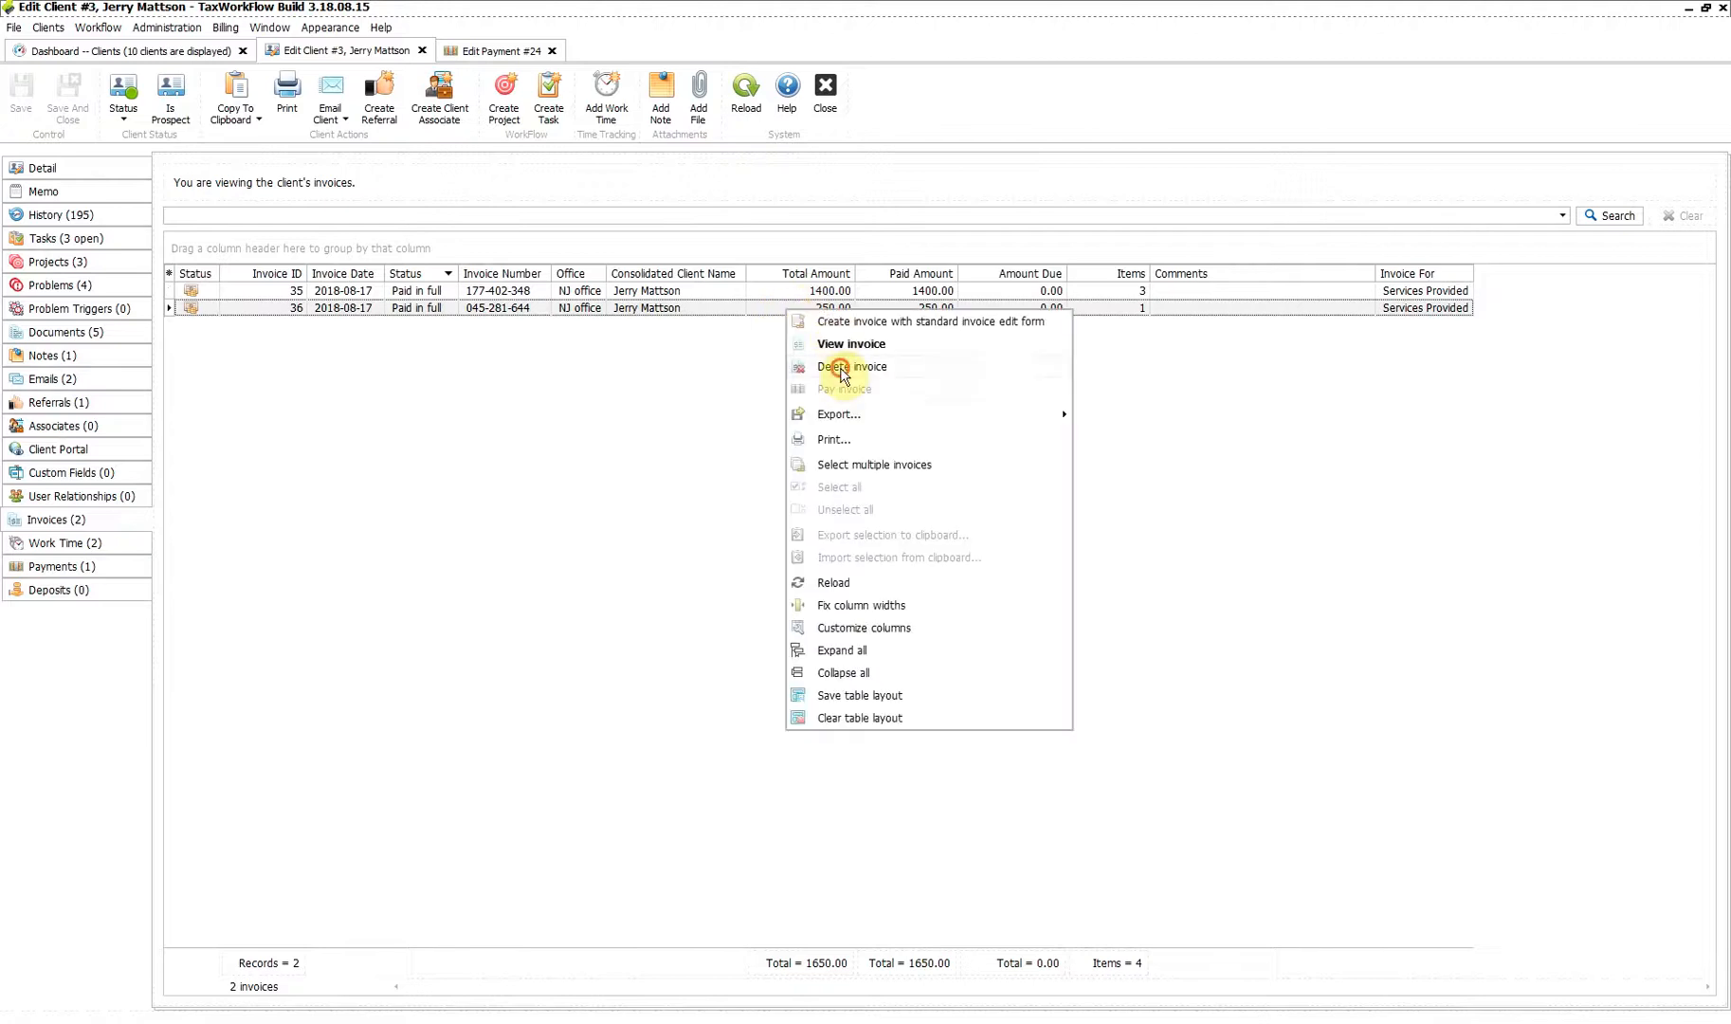
pyautogui.click(821, 366)
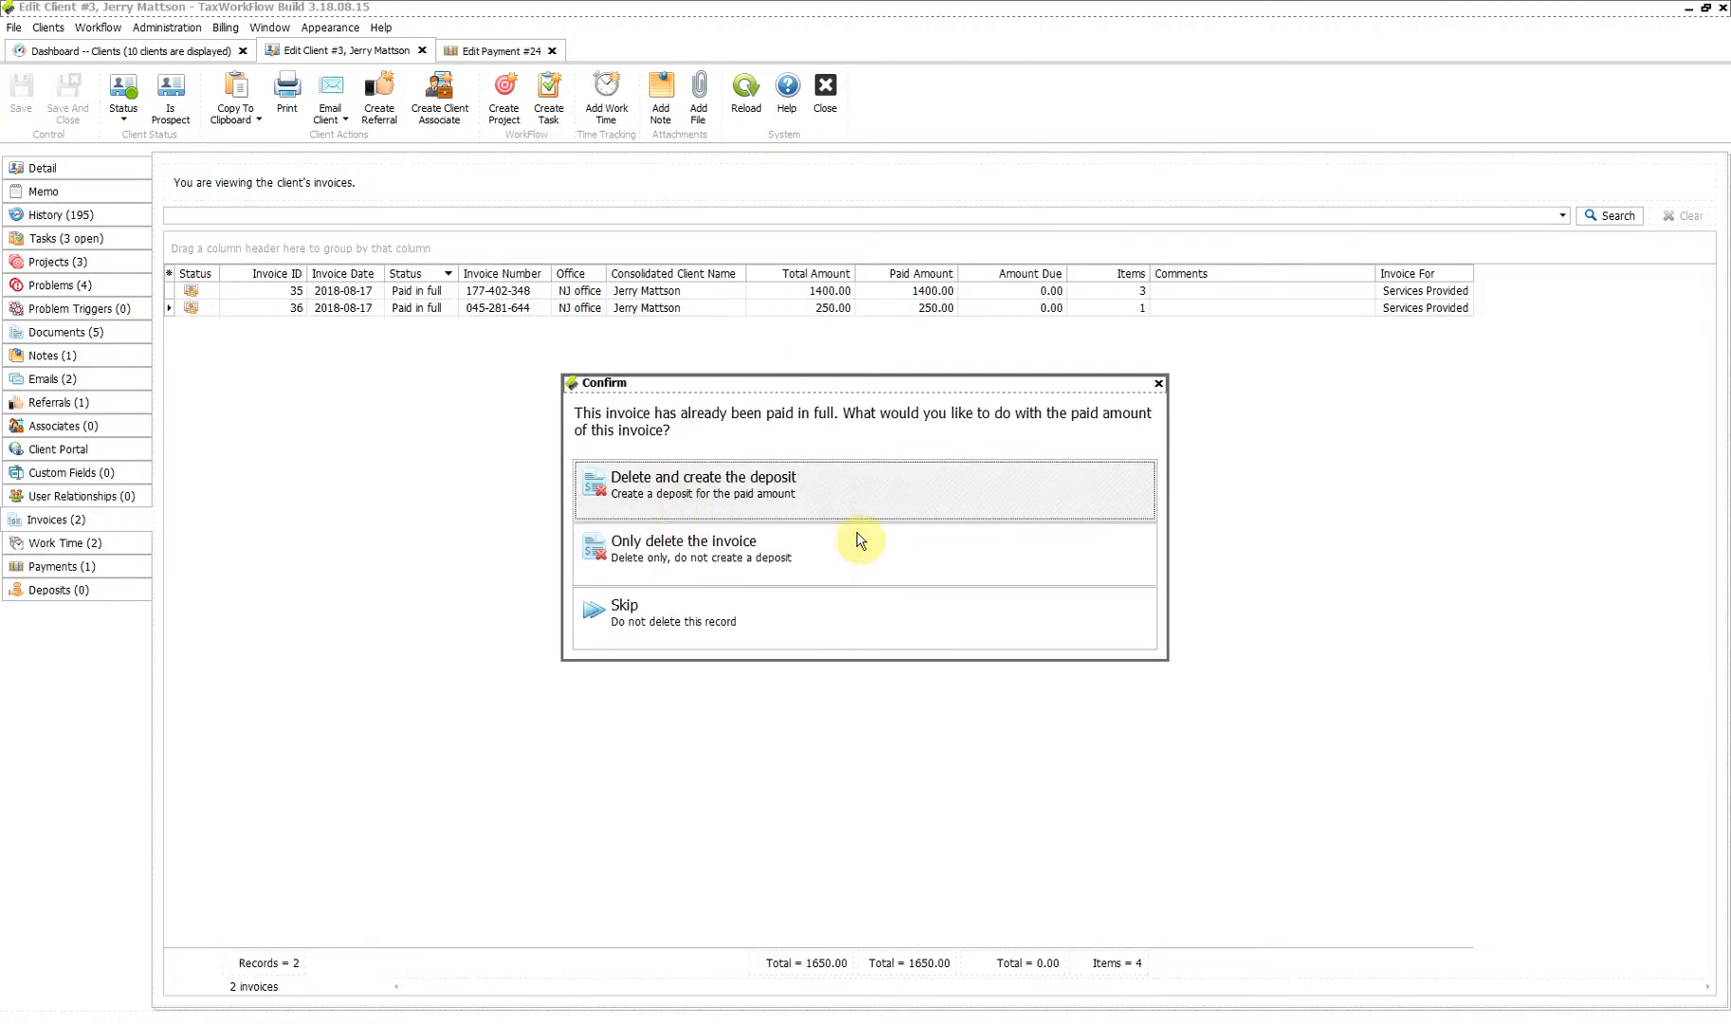
pyautogui.click(751, 484)
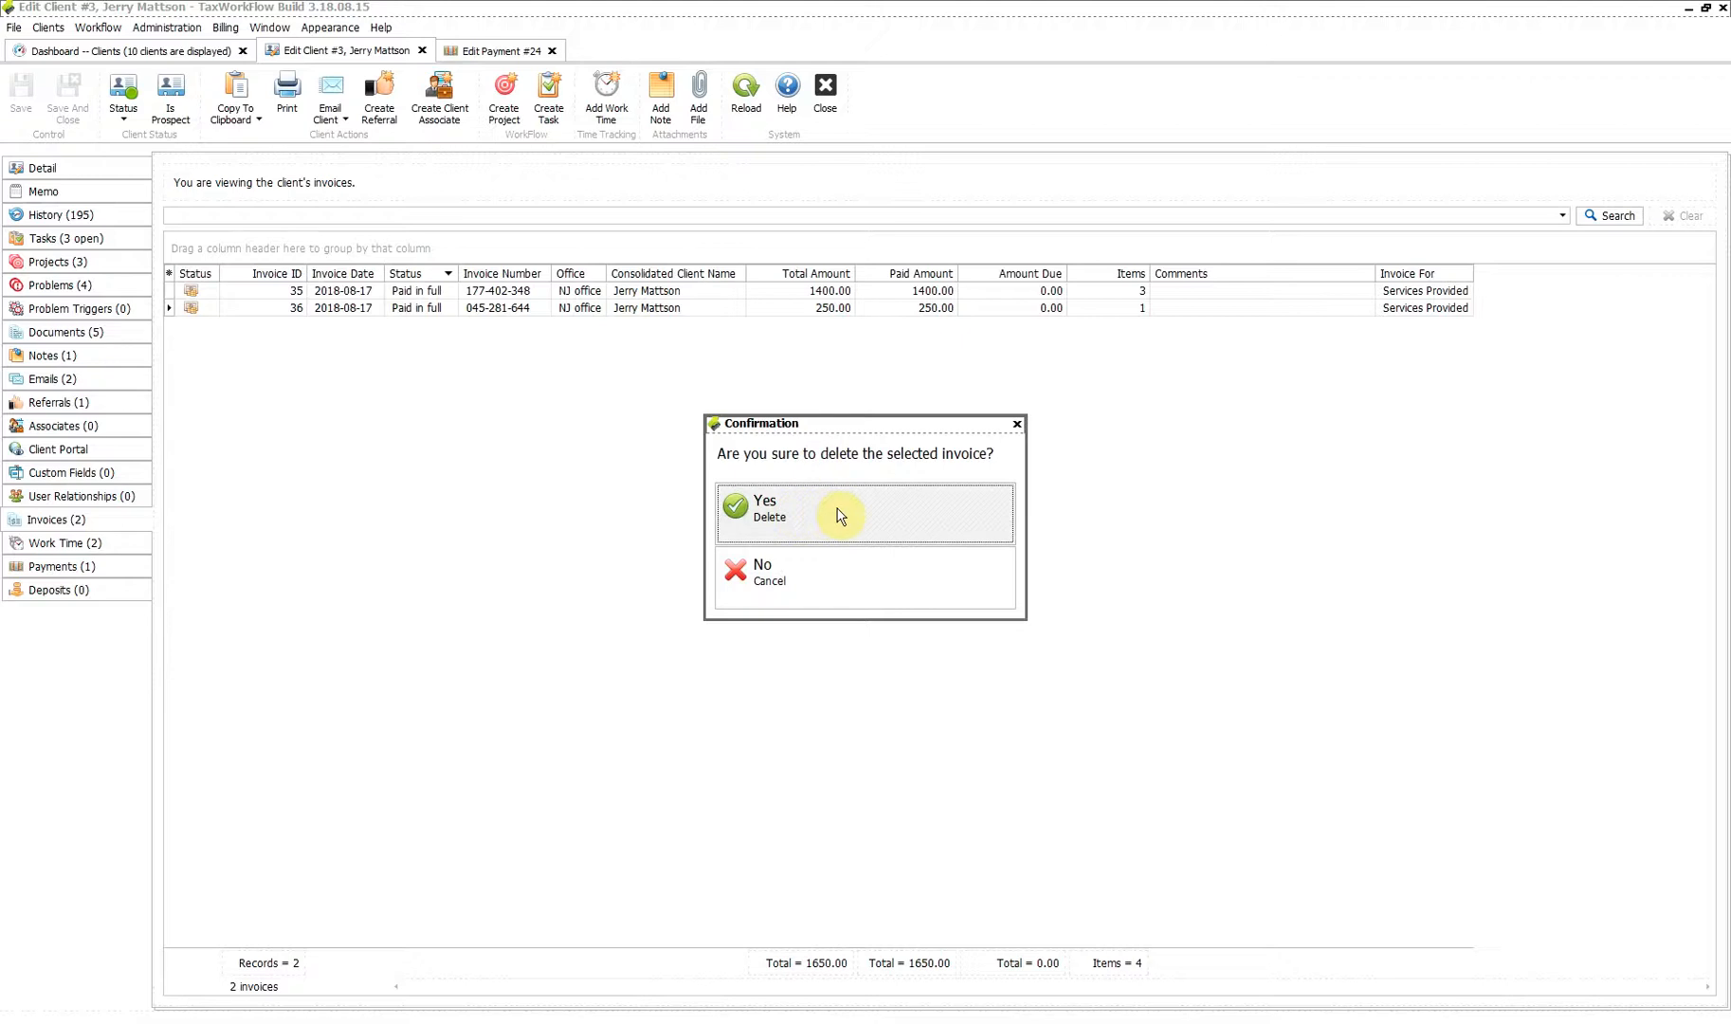
pyautogui.click(801, 517)
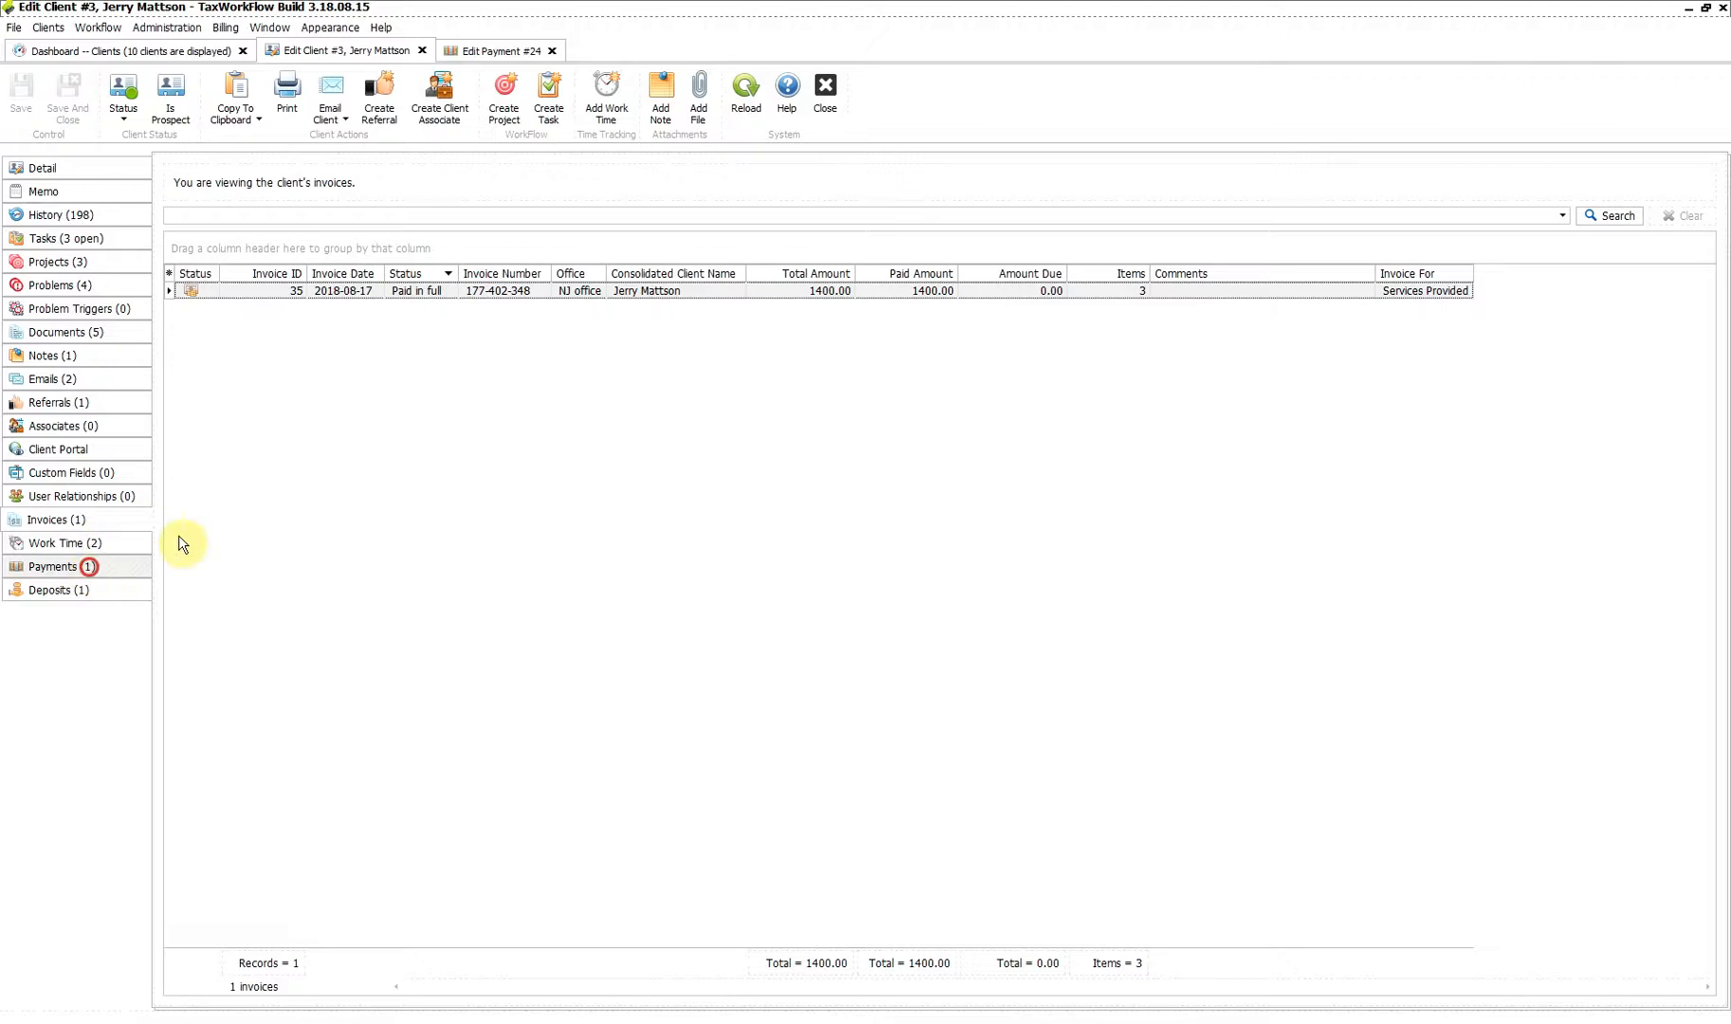
# Review the 2000.00 check payment's details and the client's deposit created from the deleted invoice.
pyautogui.click(760, 291)
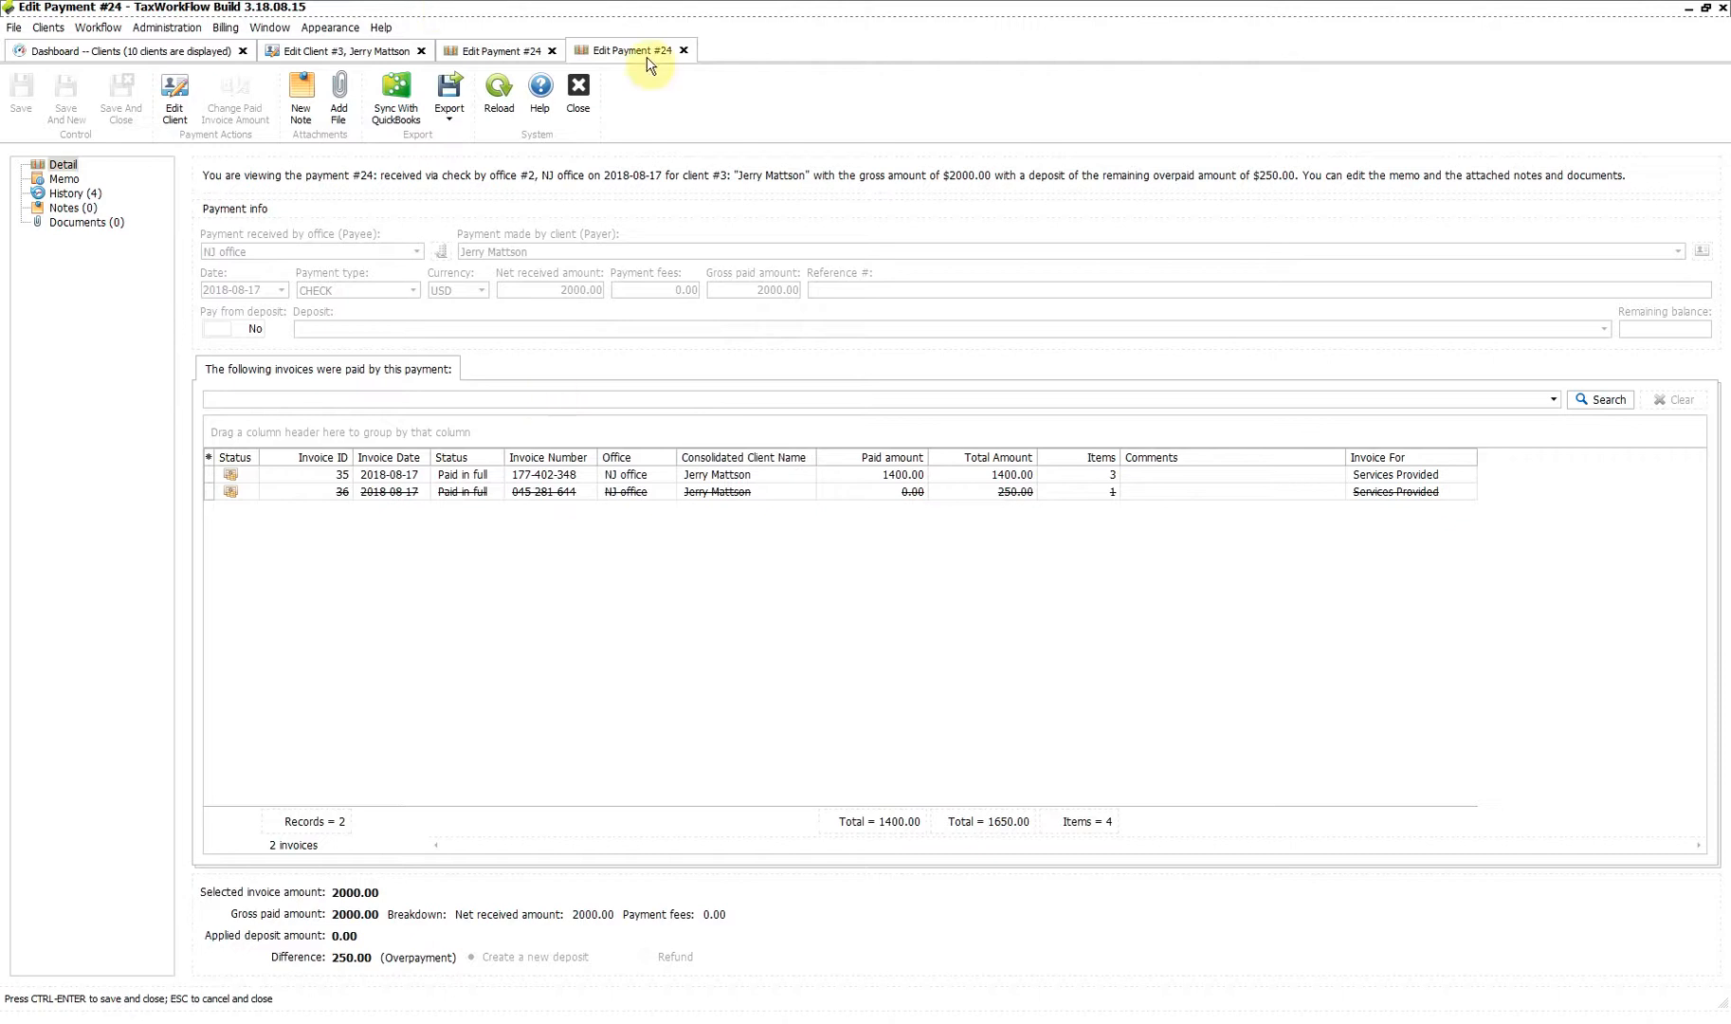
pyautogui.click(684, 51)
pyautogui.click(344, 50)
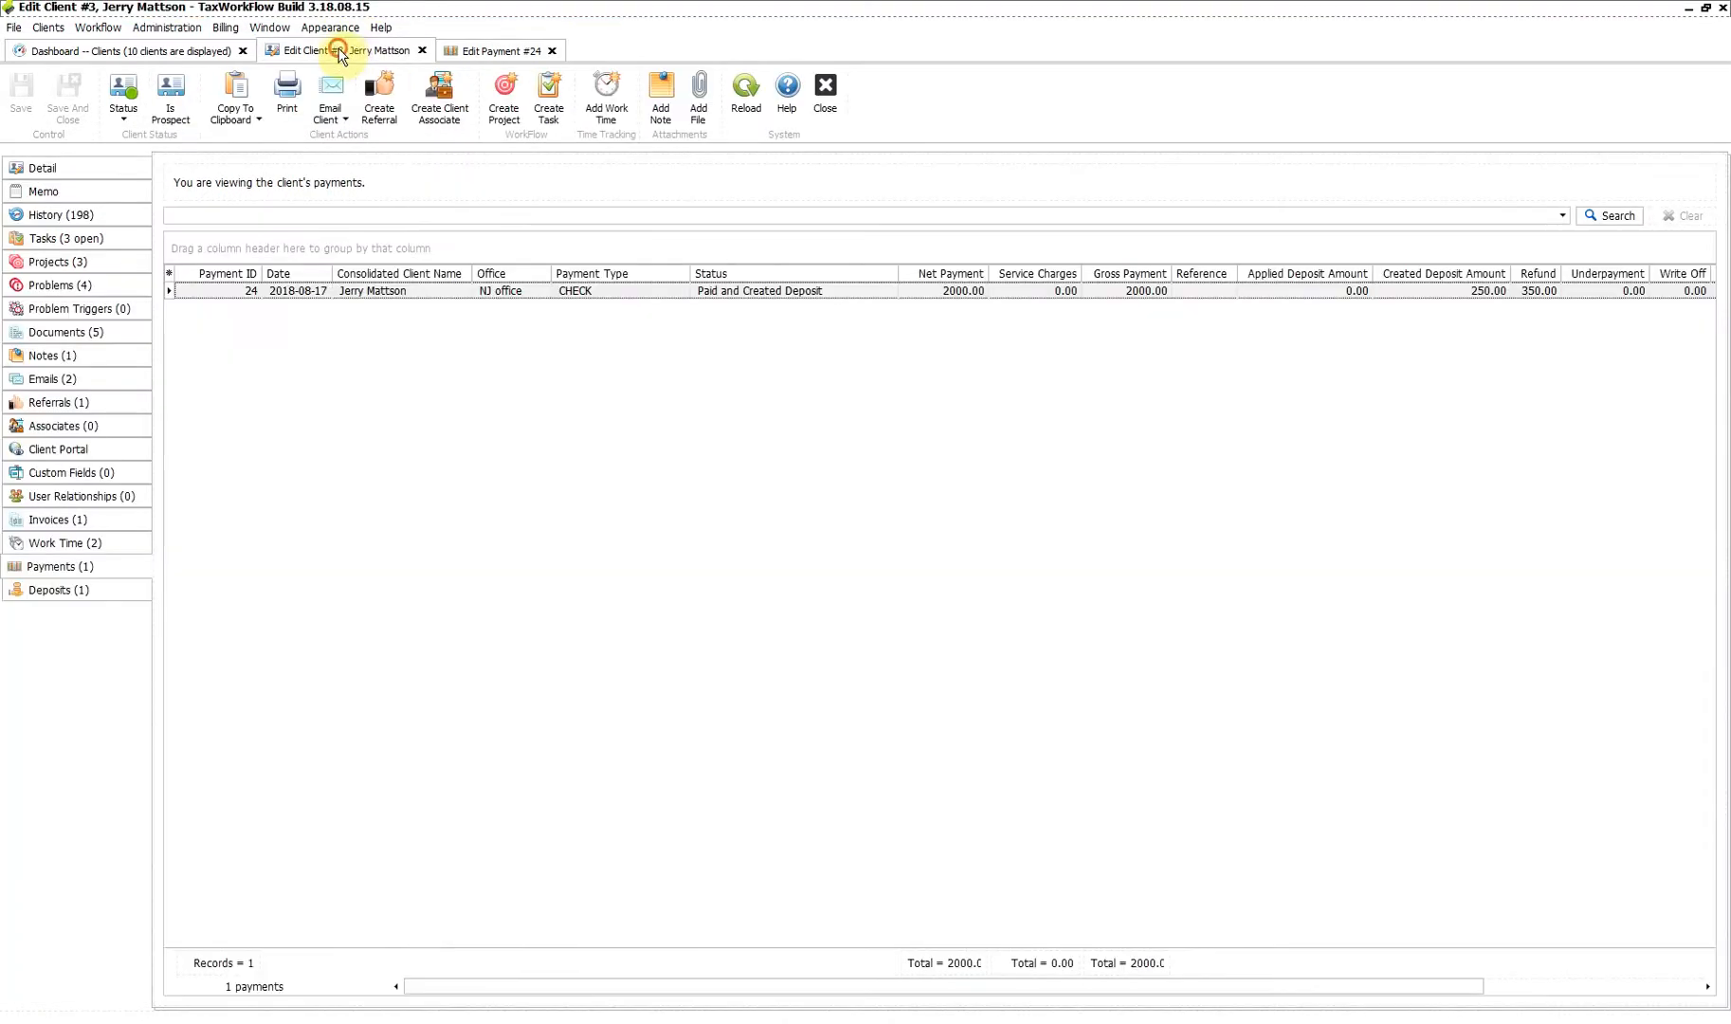
pyautogui.click(67, 590)
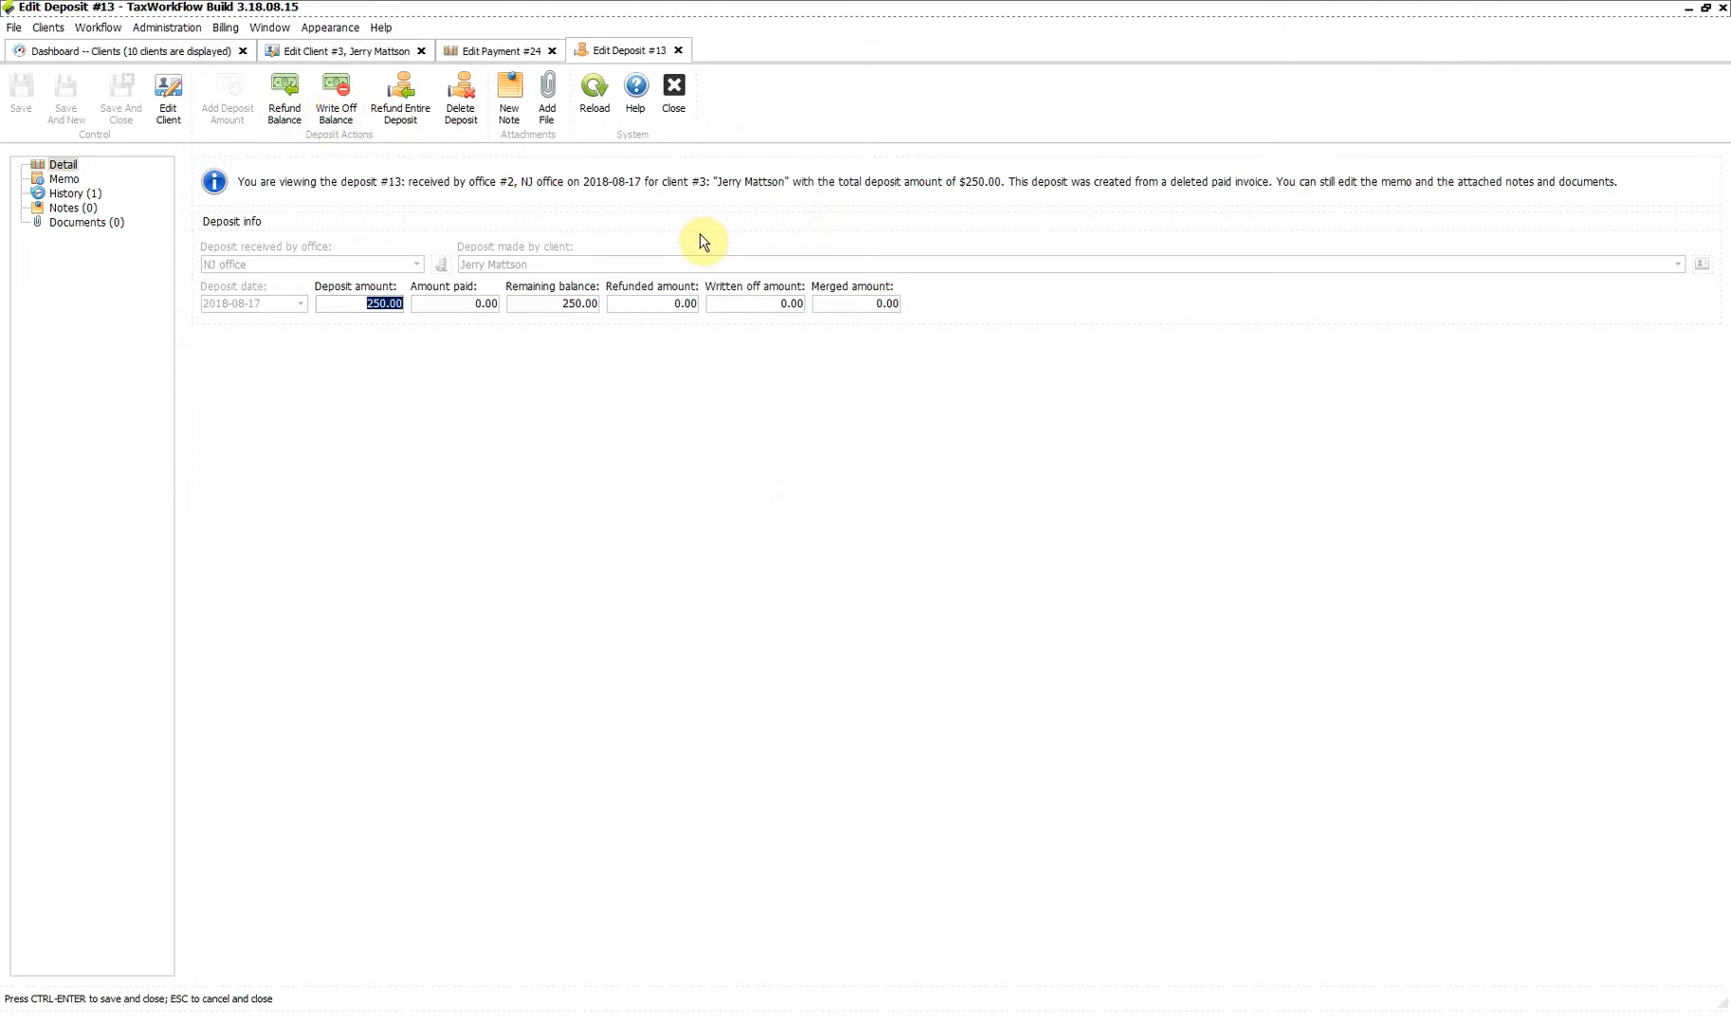
# Create a new invoice for the client with one 500.00 Tax Preparation Services item and save it.
pyautogui.click(676, 85)
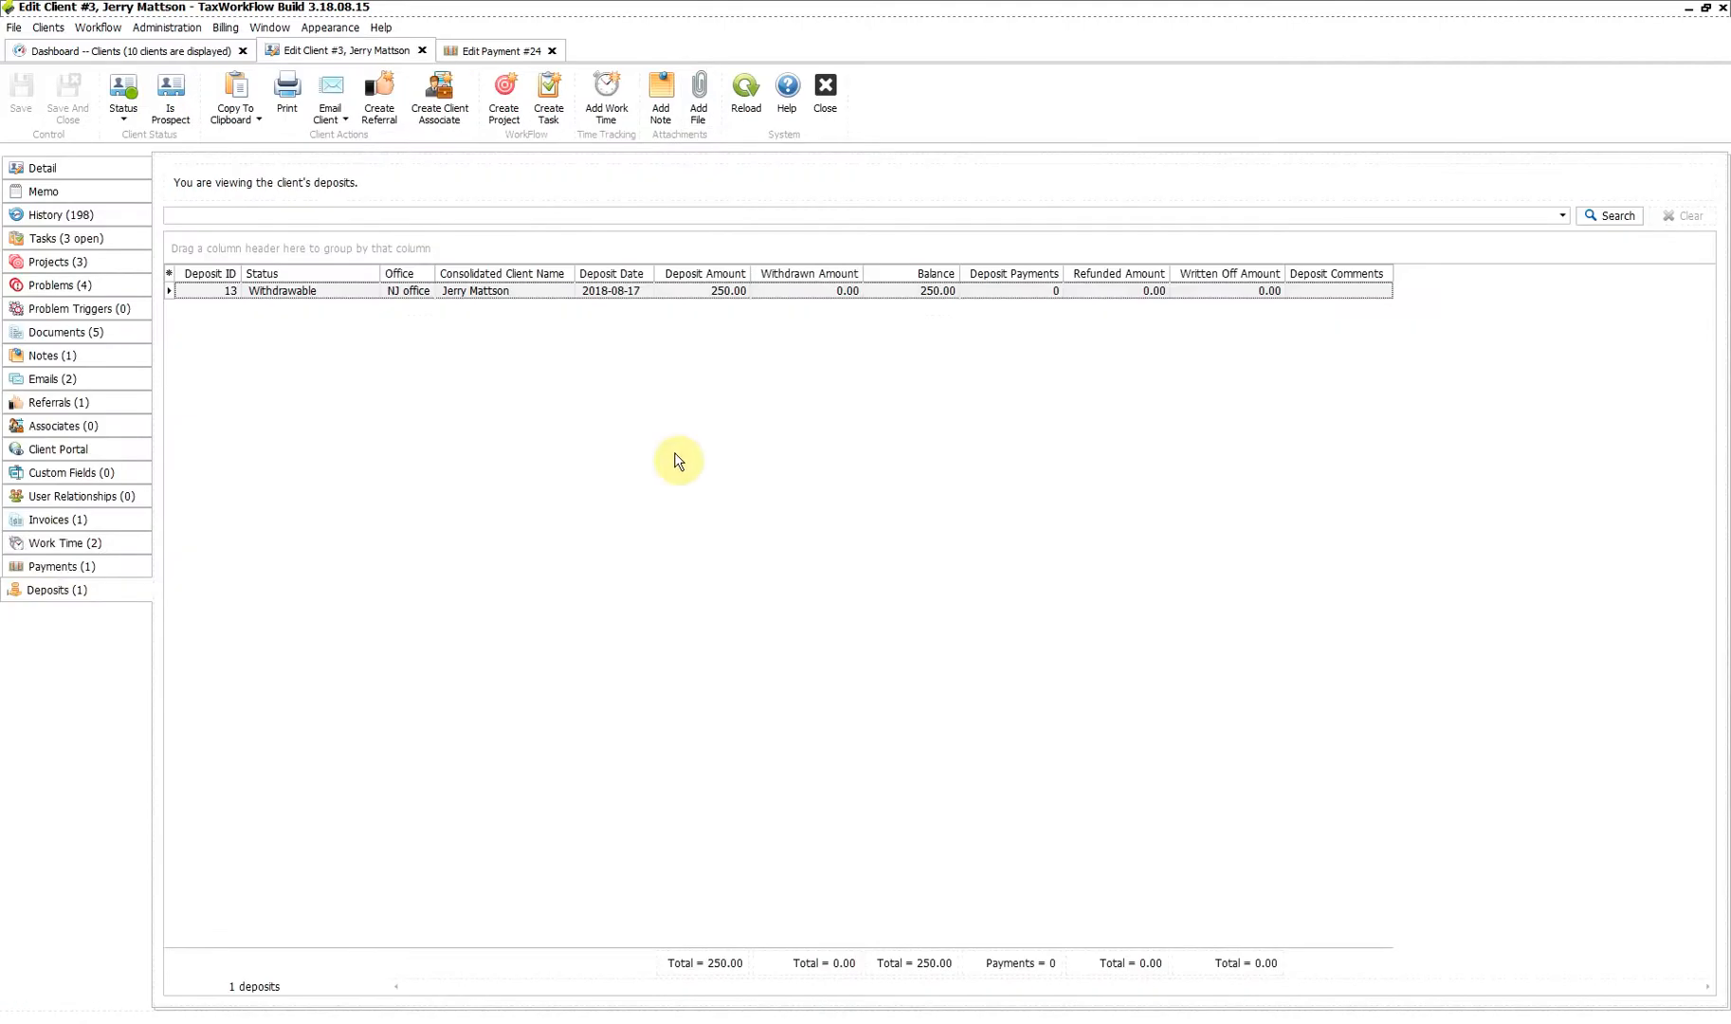
pyautogui.click(57, 521)
pyautogui.rightClick(424, 359)
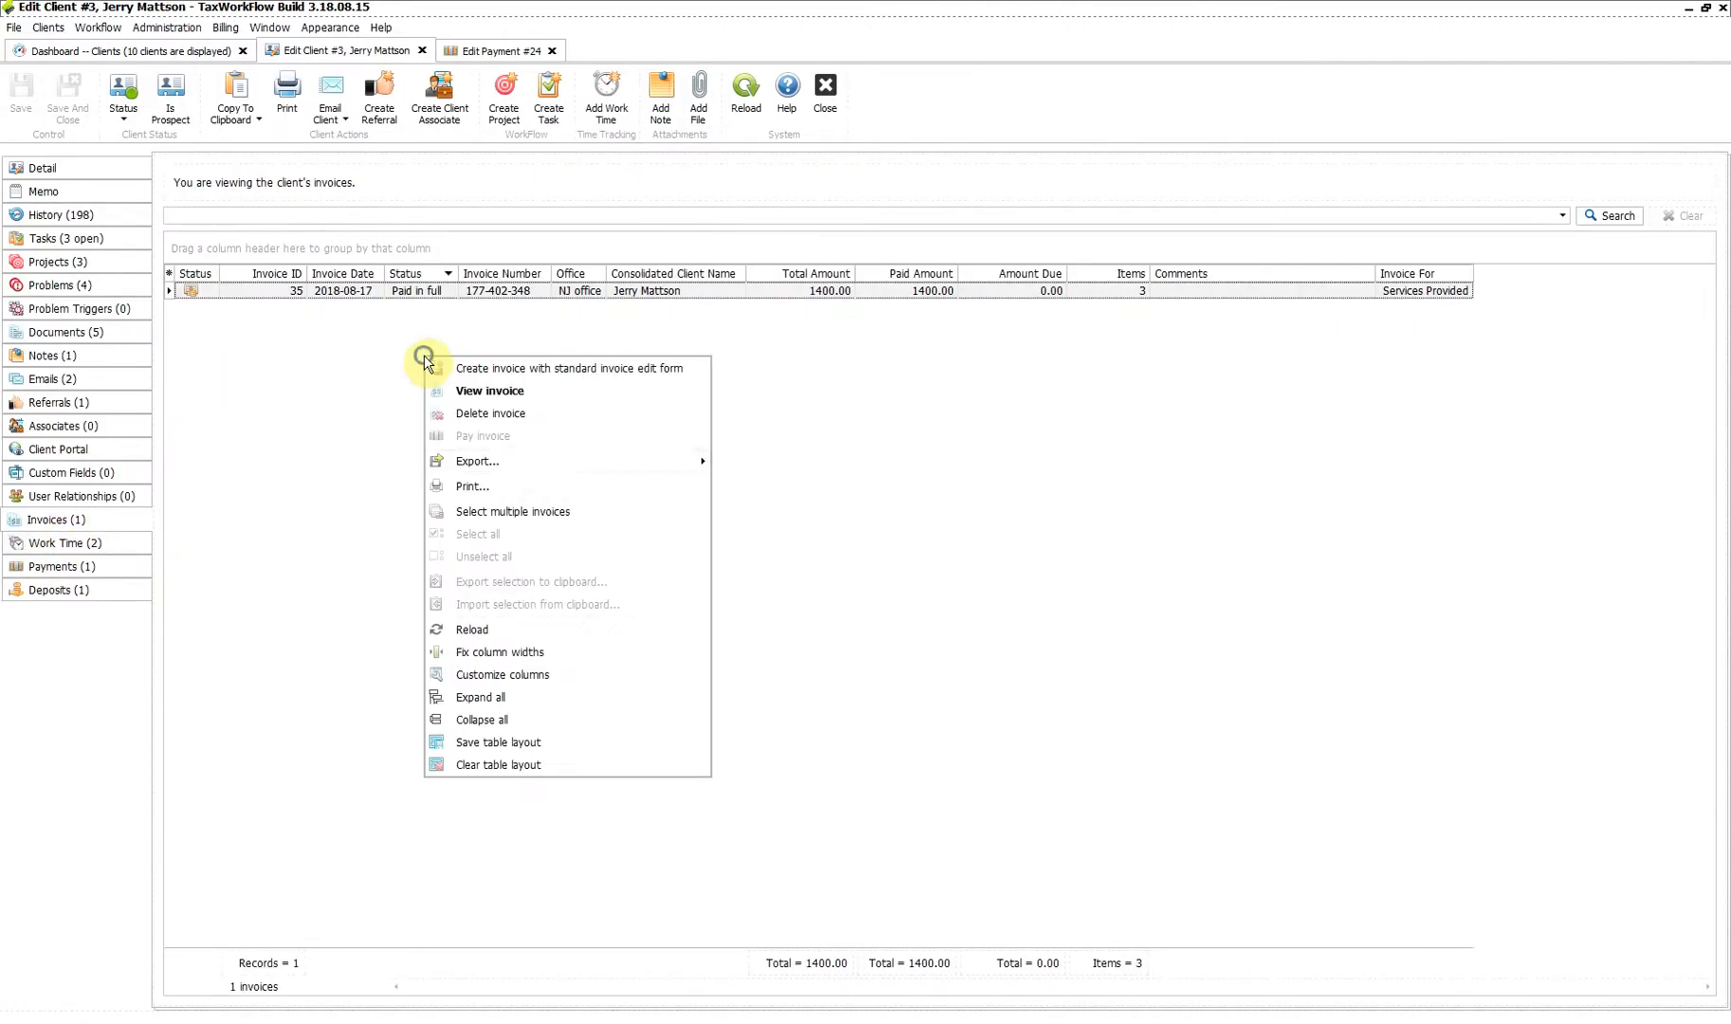
pyautogui.click(516, 369)
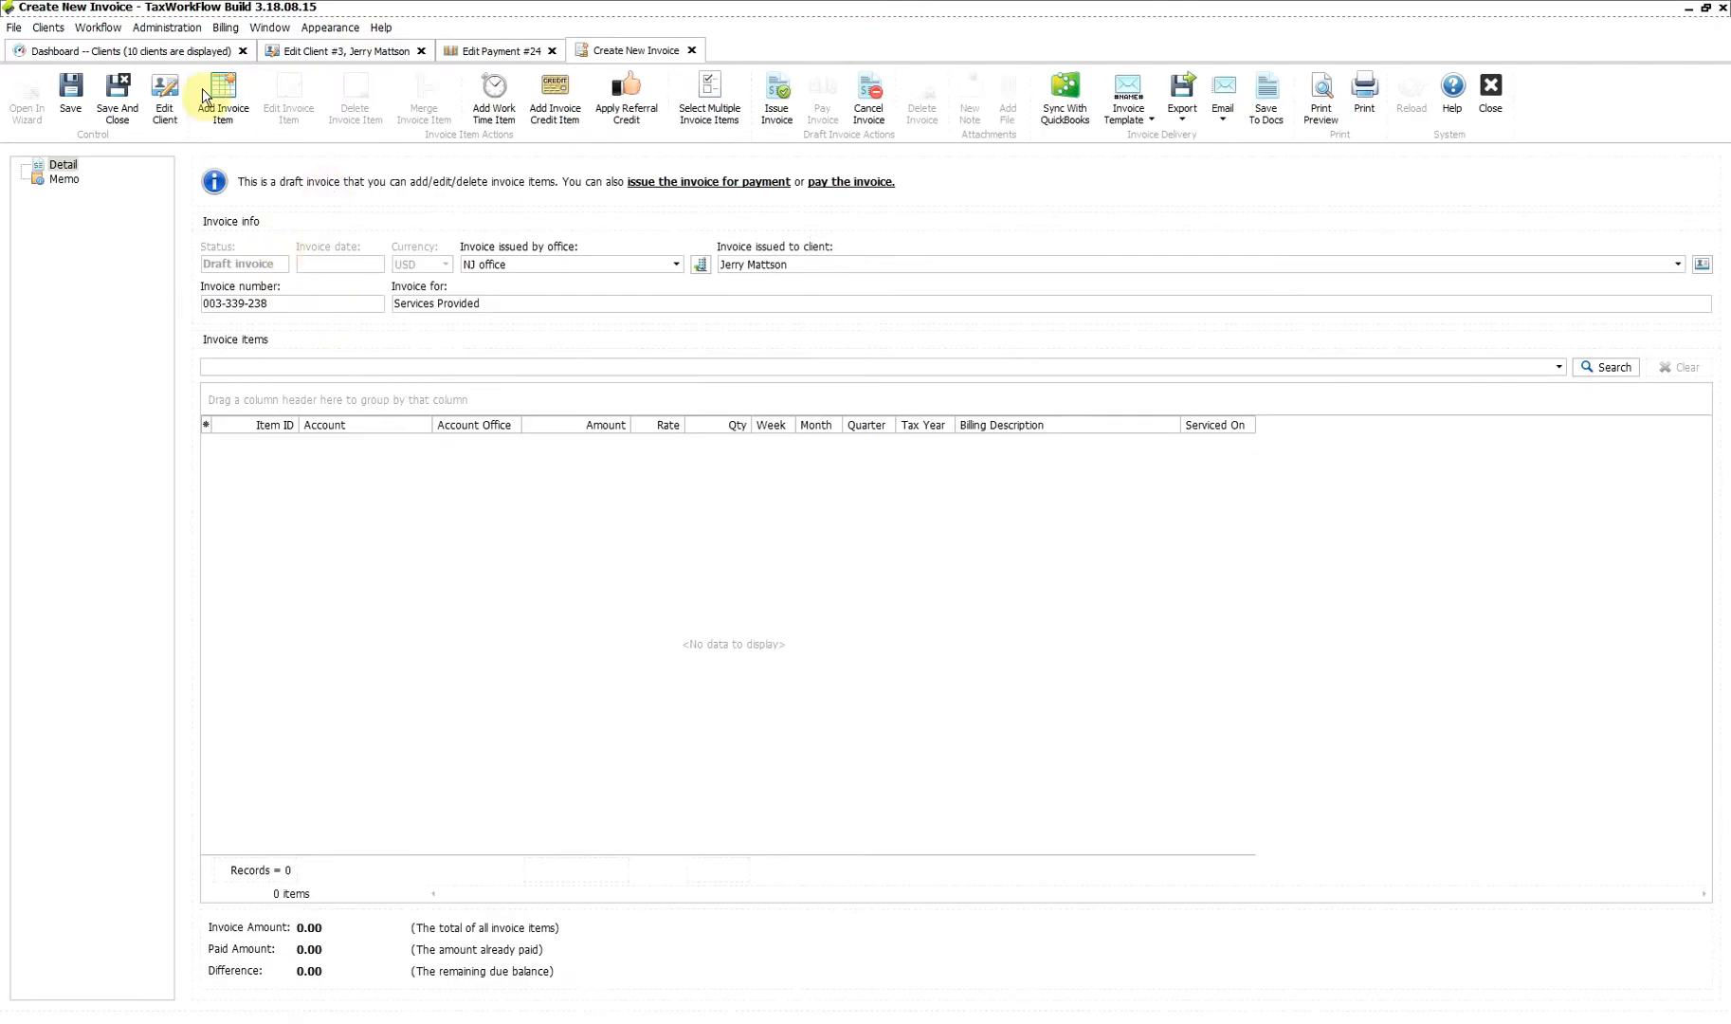
pyautogui.click(241, 100)
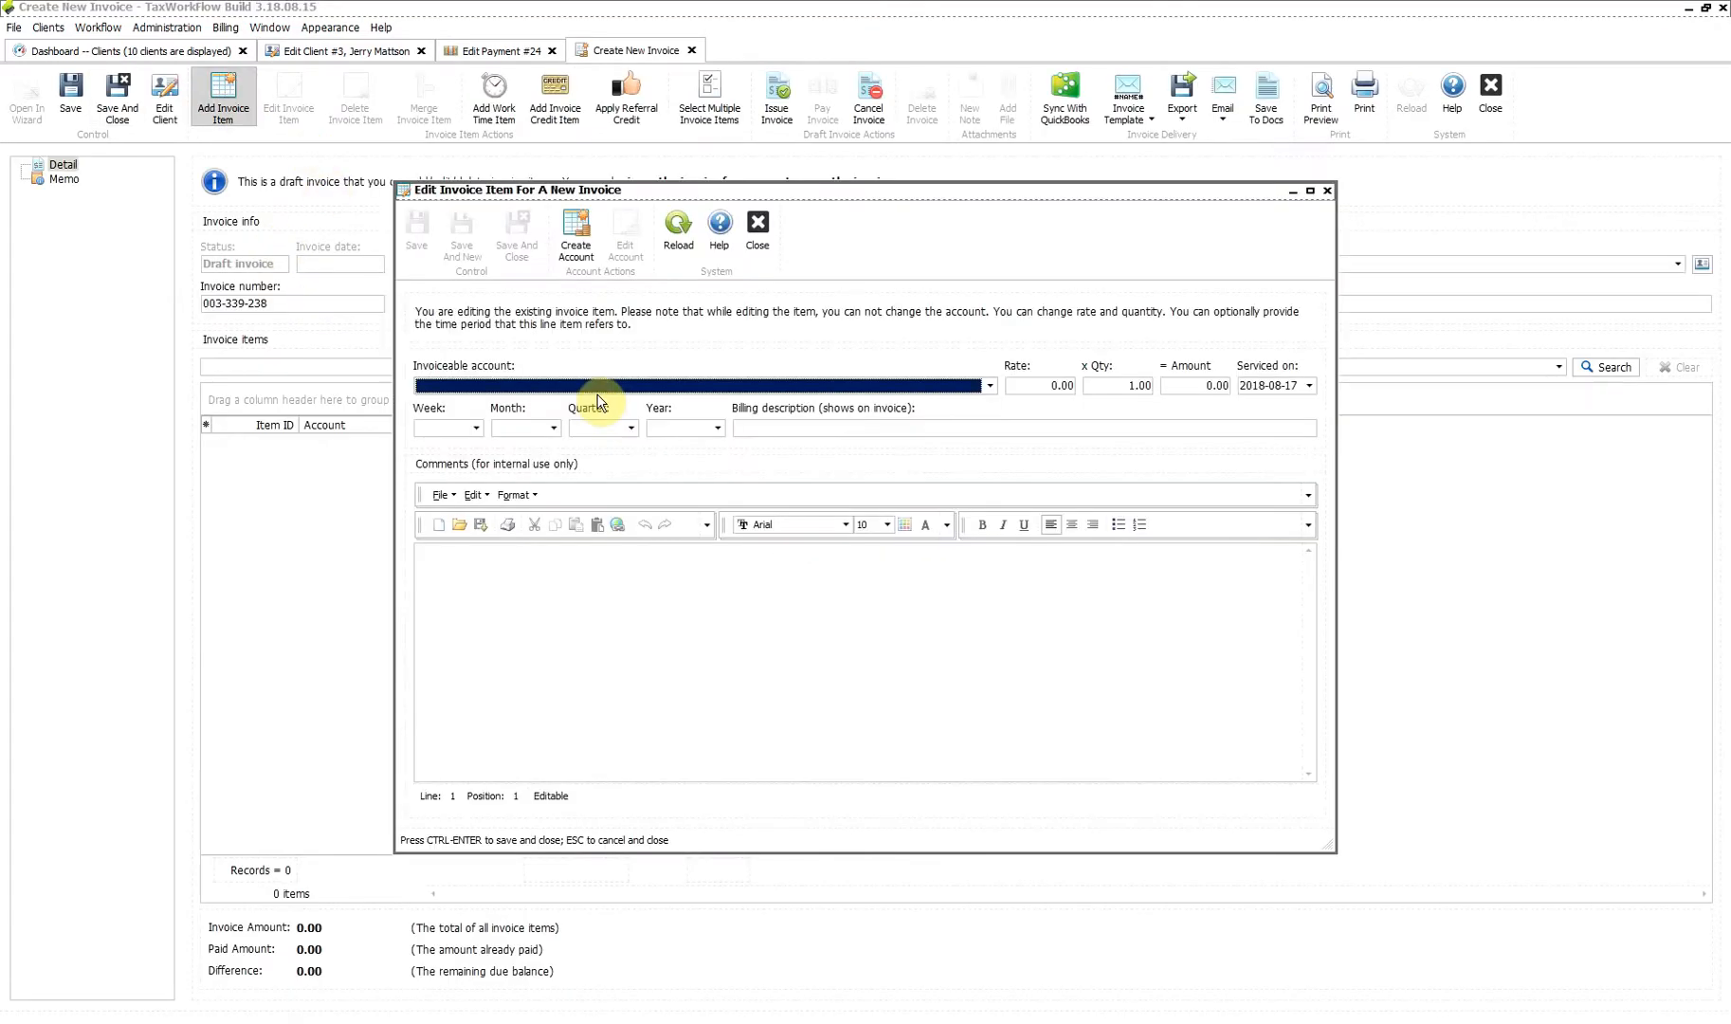
pyautogui.click(510, 541)
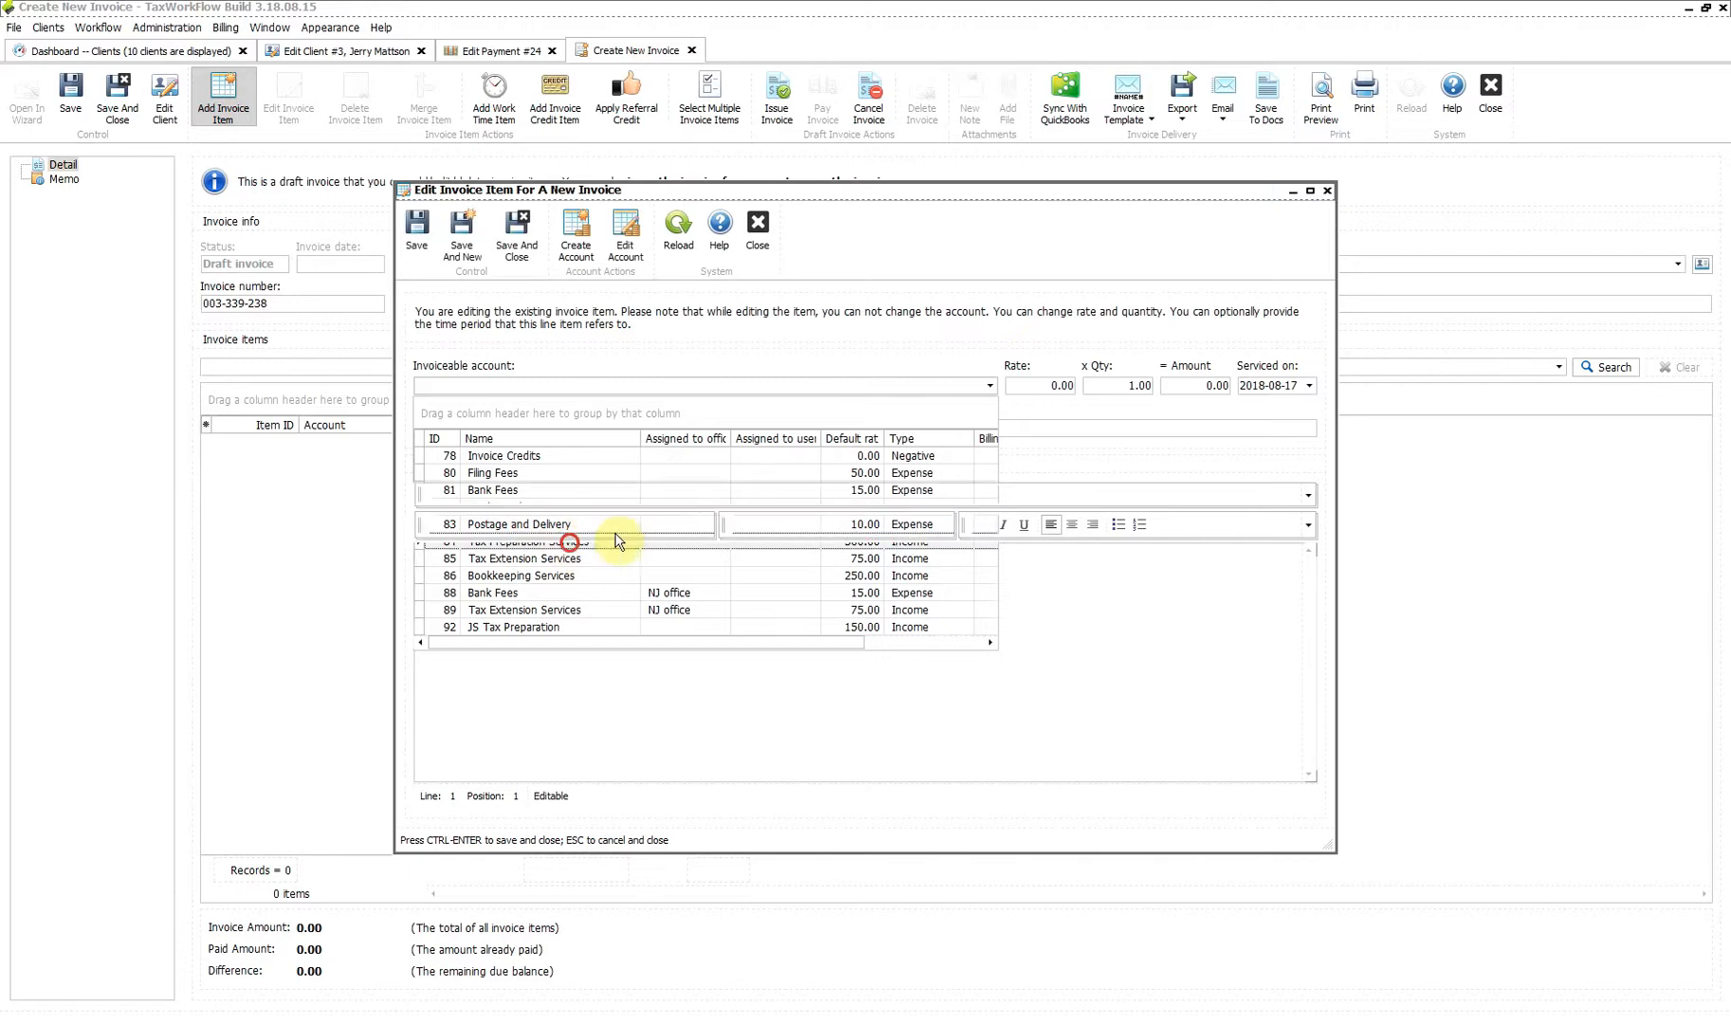
pyautogui.click(516, 248)
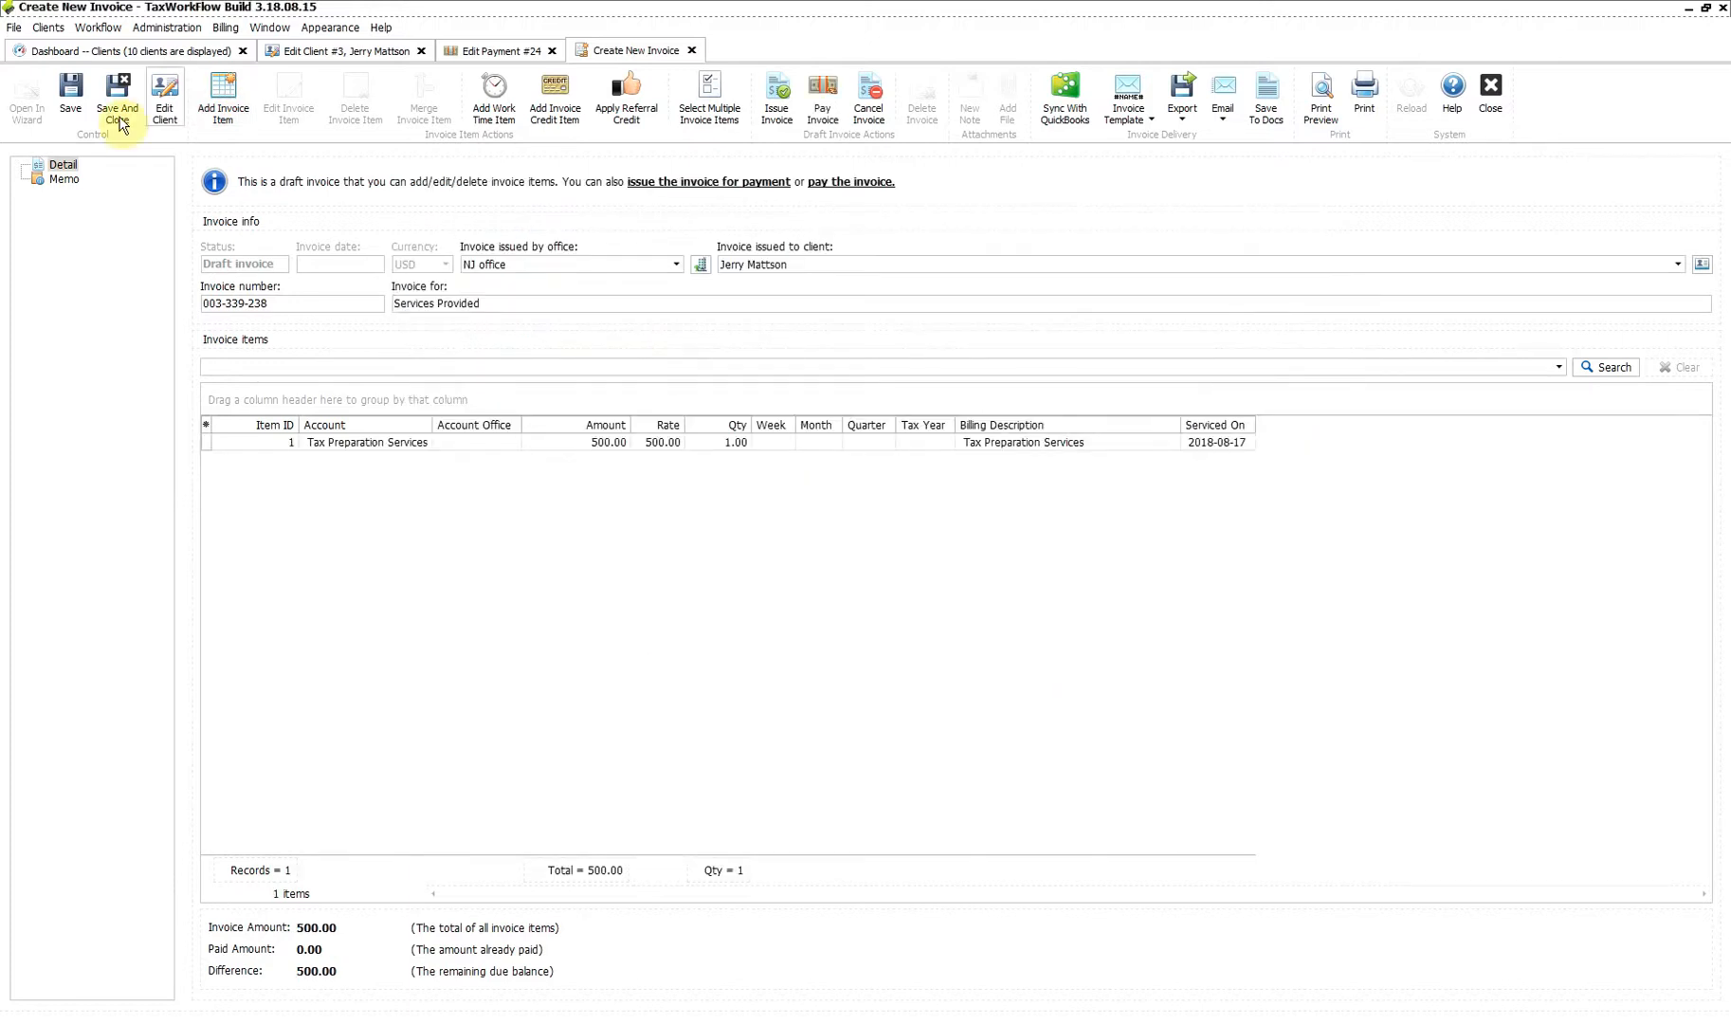
pyautogui.click(74, 114)
# Pay part of the new invoice from the client's 250.00 deposit and save the payment.
pyautogui.click(822, 103)
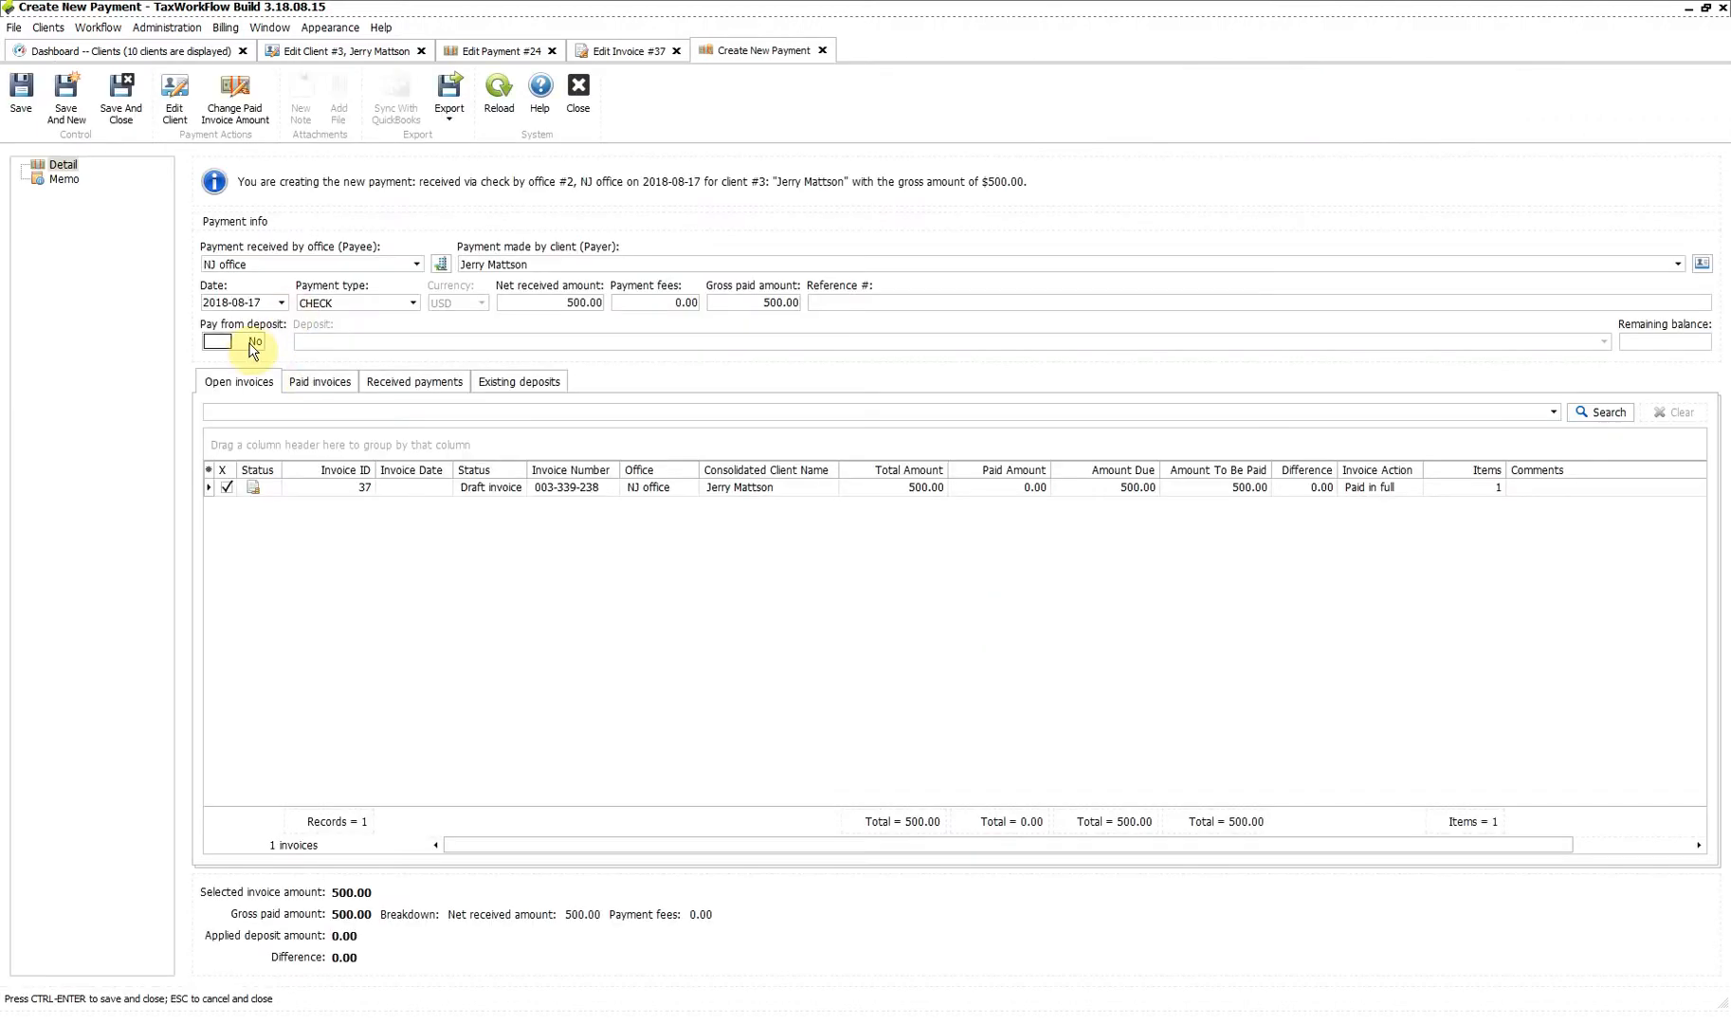
pyautogui.click(252, 344)
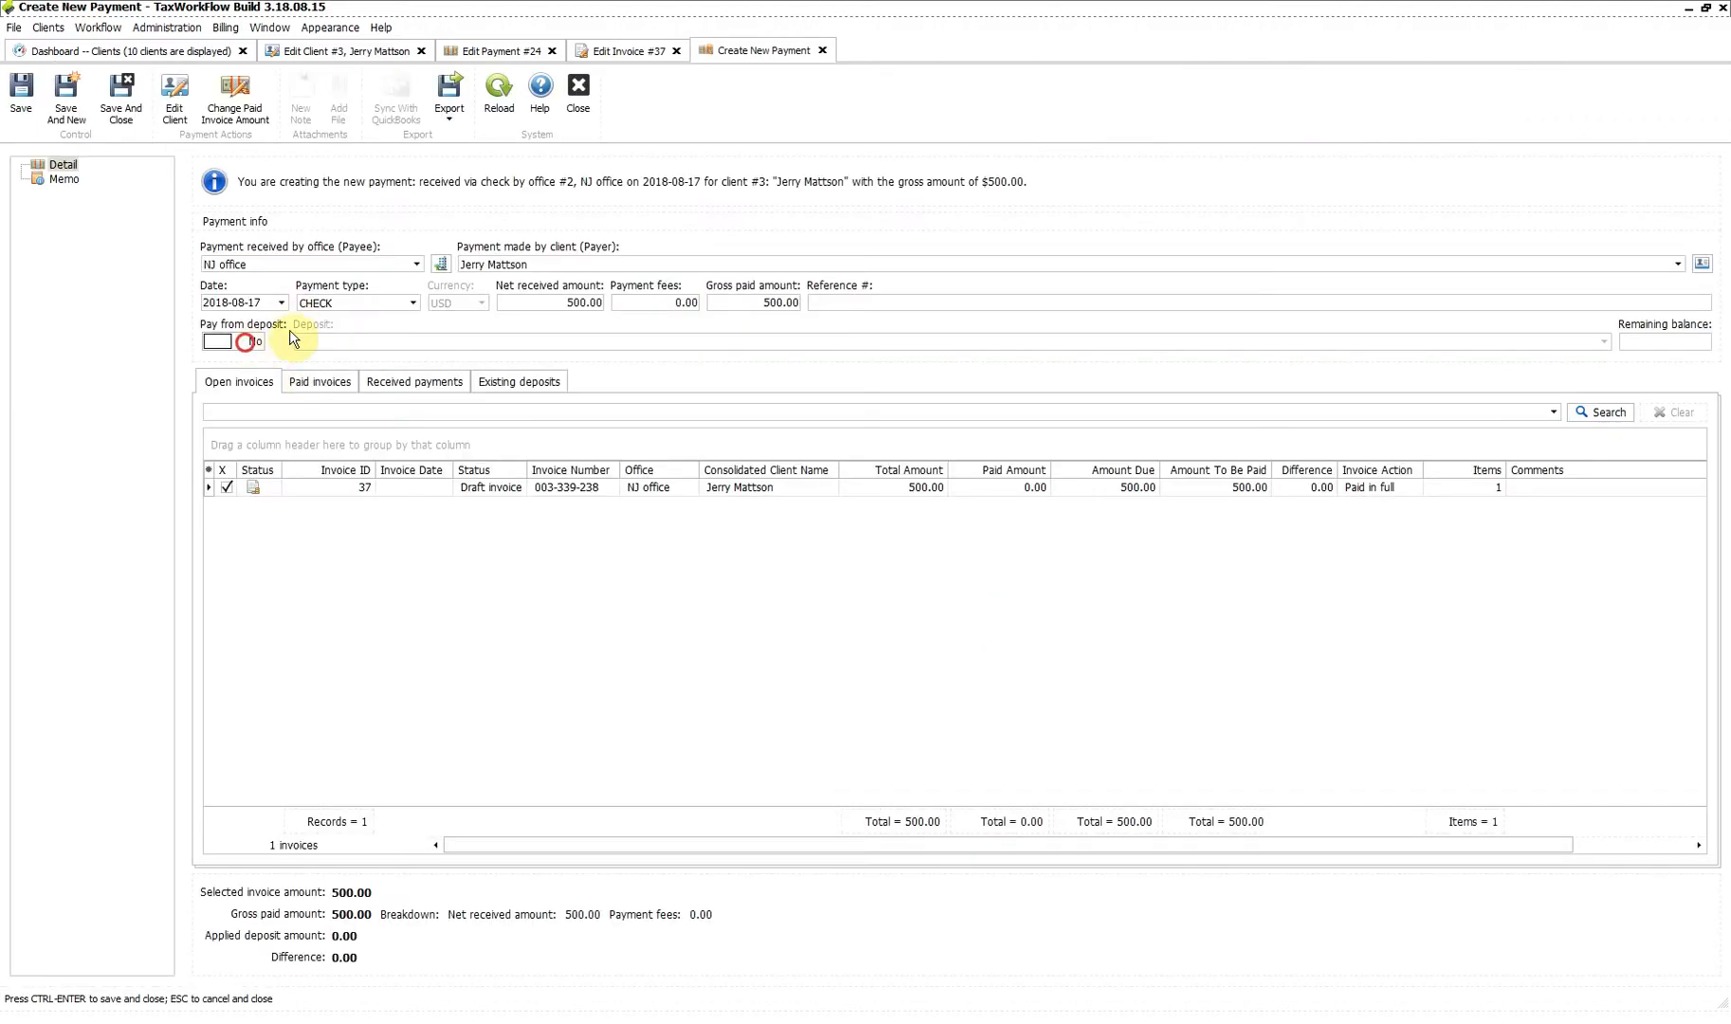
pyautogui.click(381, 301)
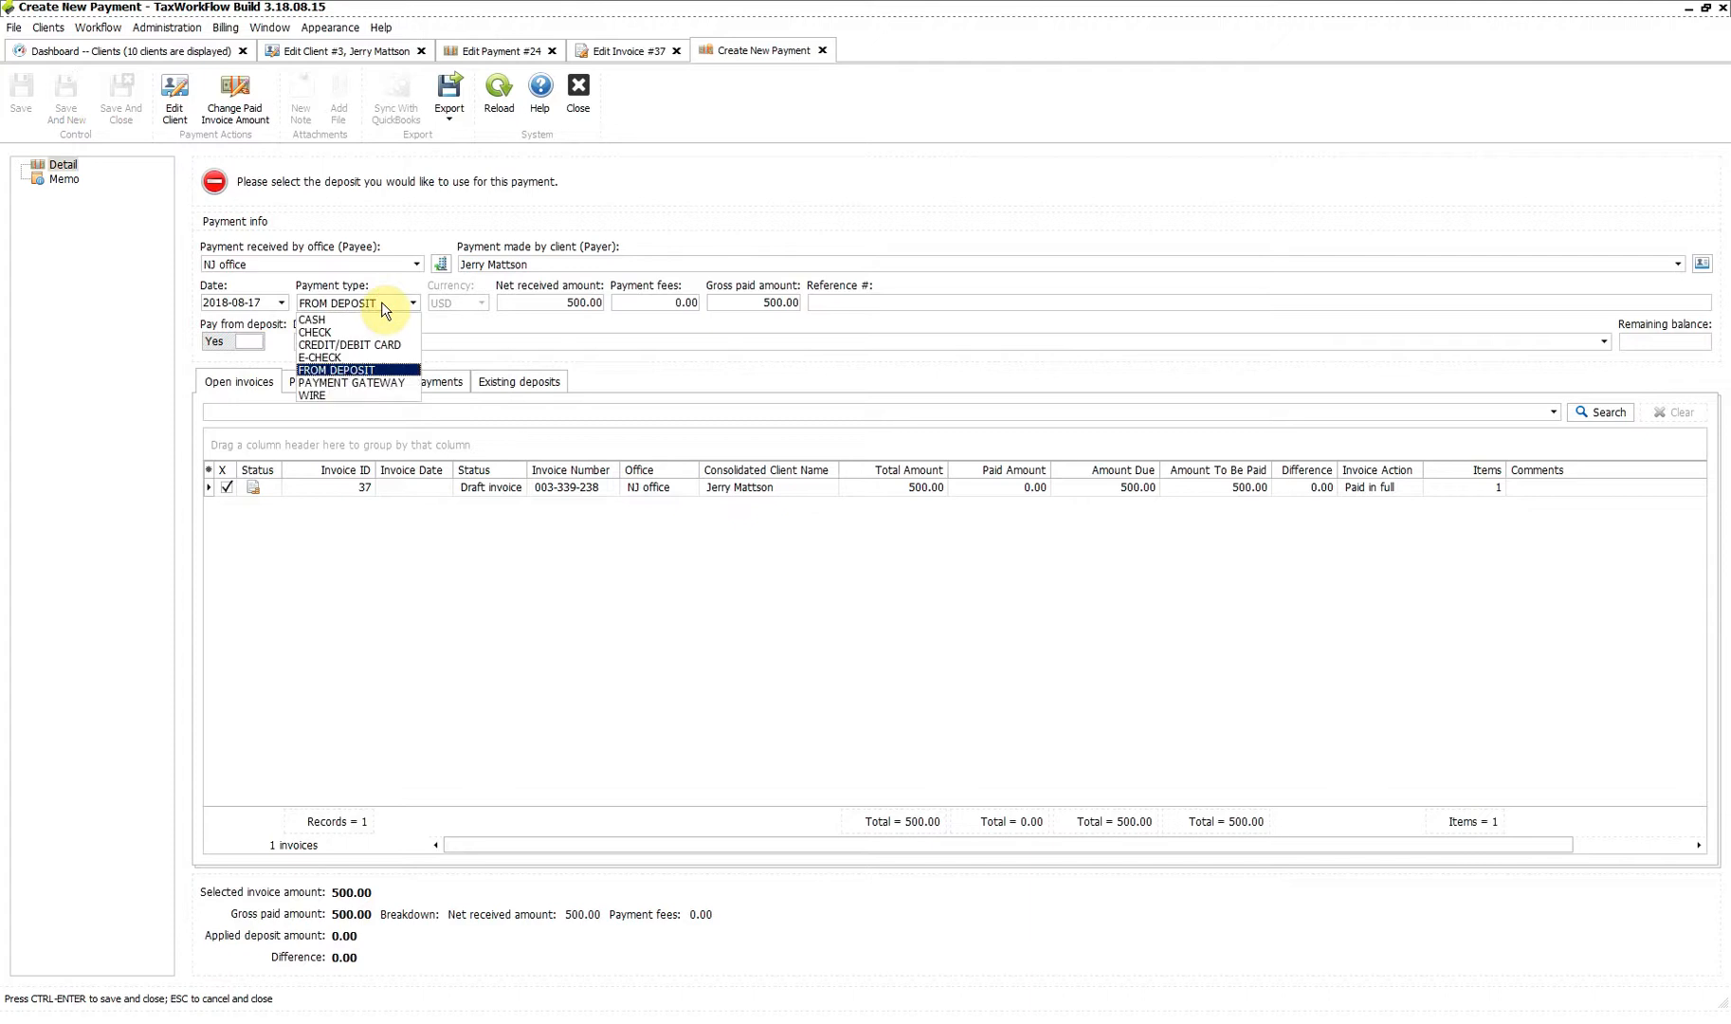
pyautogui.click(520, 343)
pyautogui.press('Return')
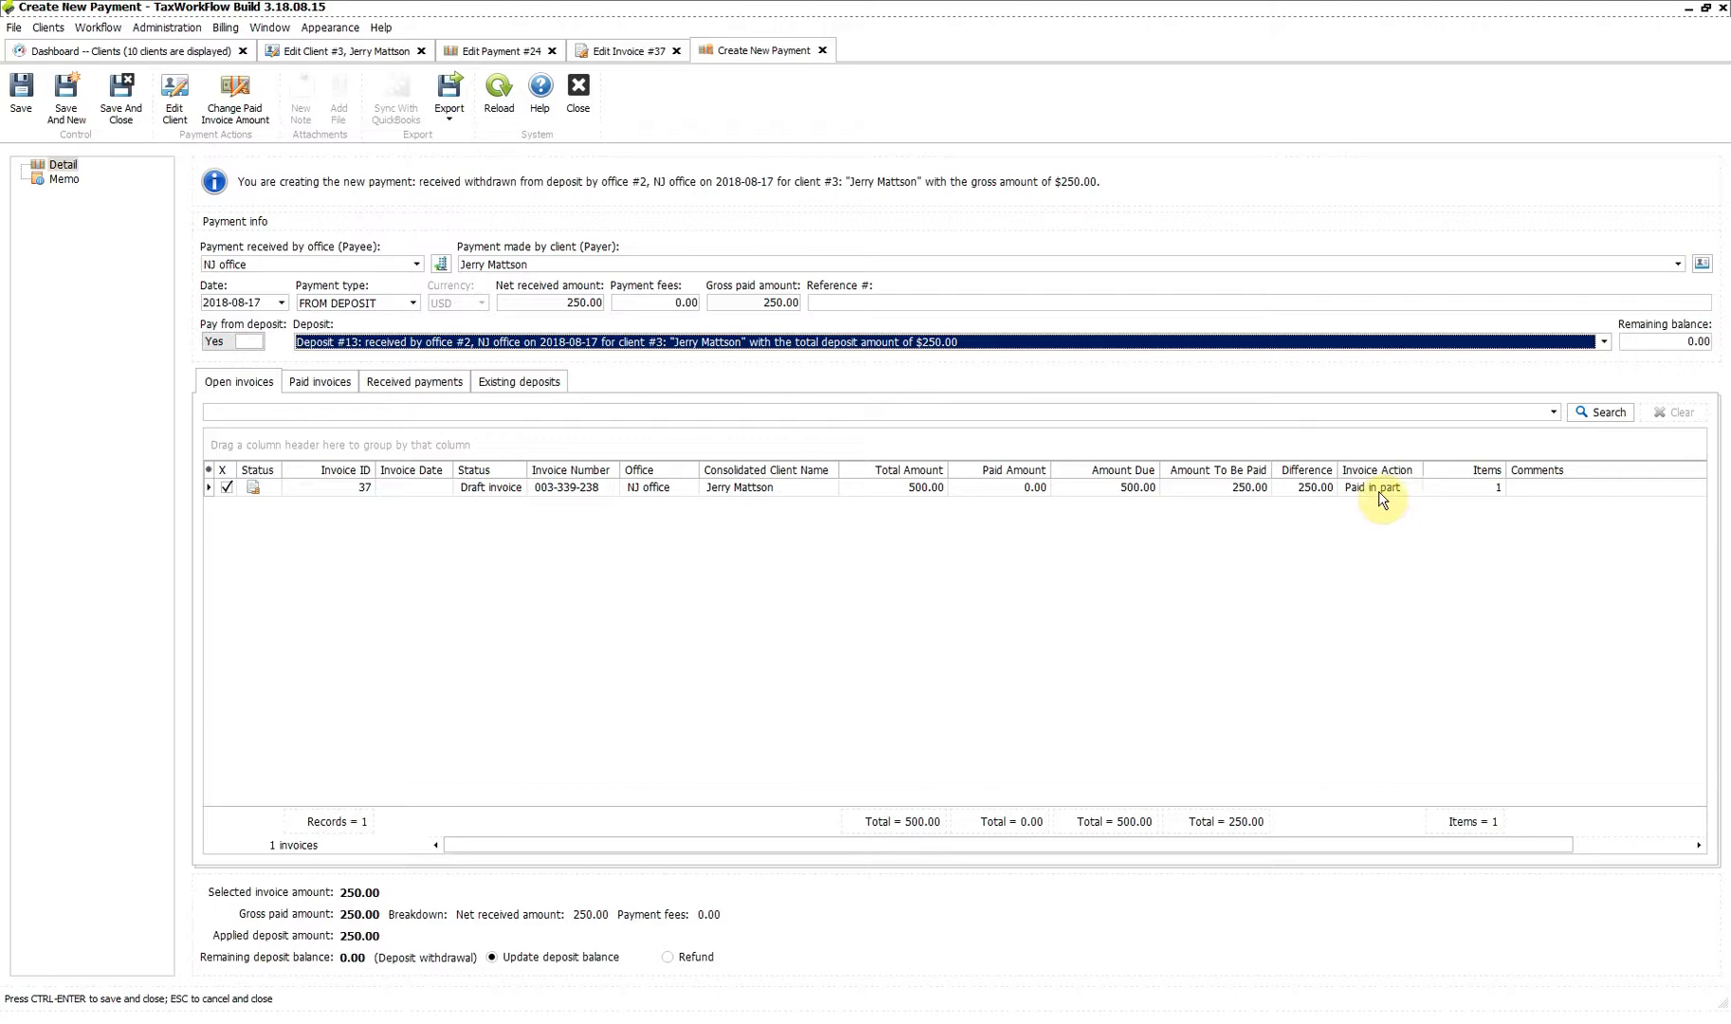
pyautogui.click(580, 302)
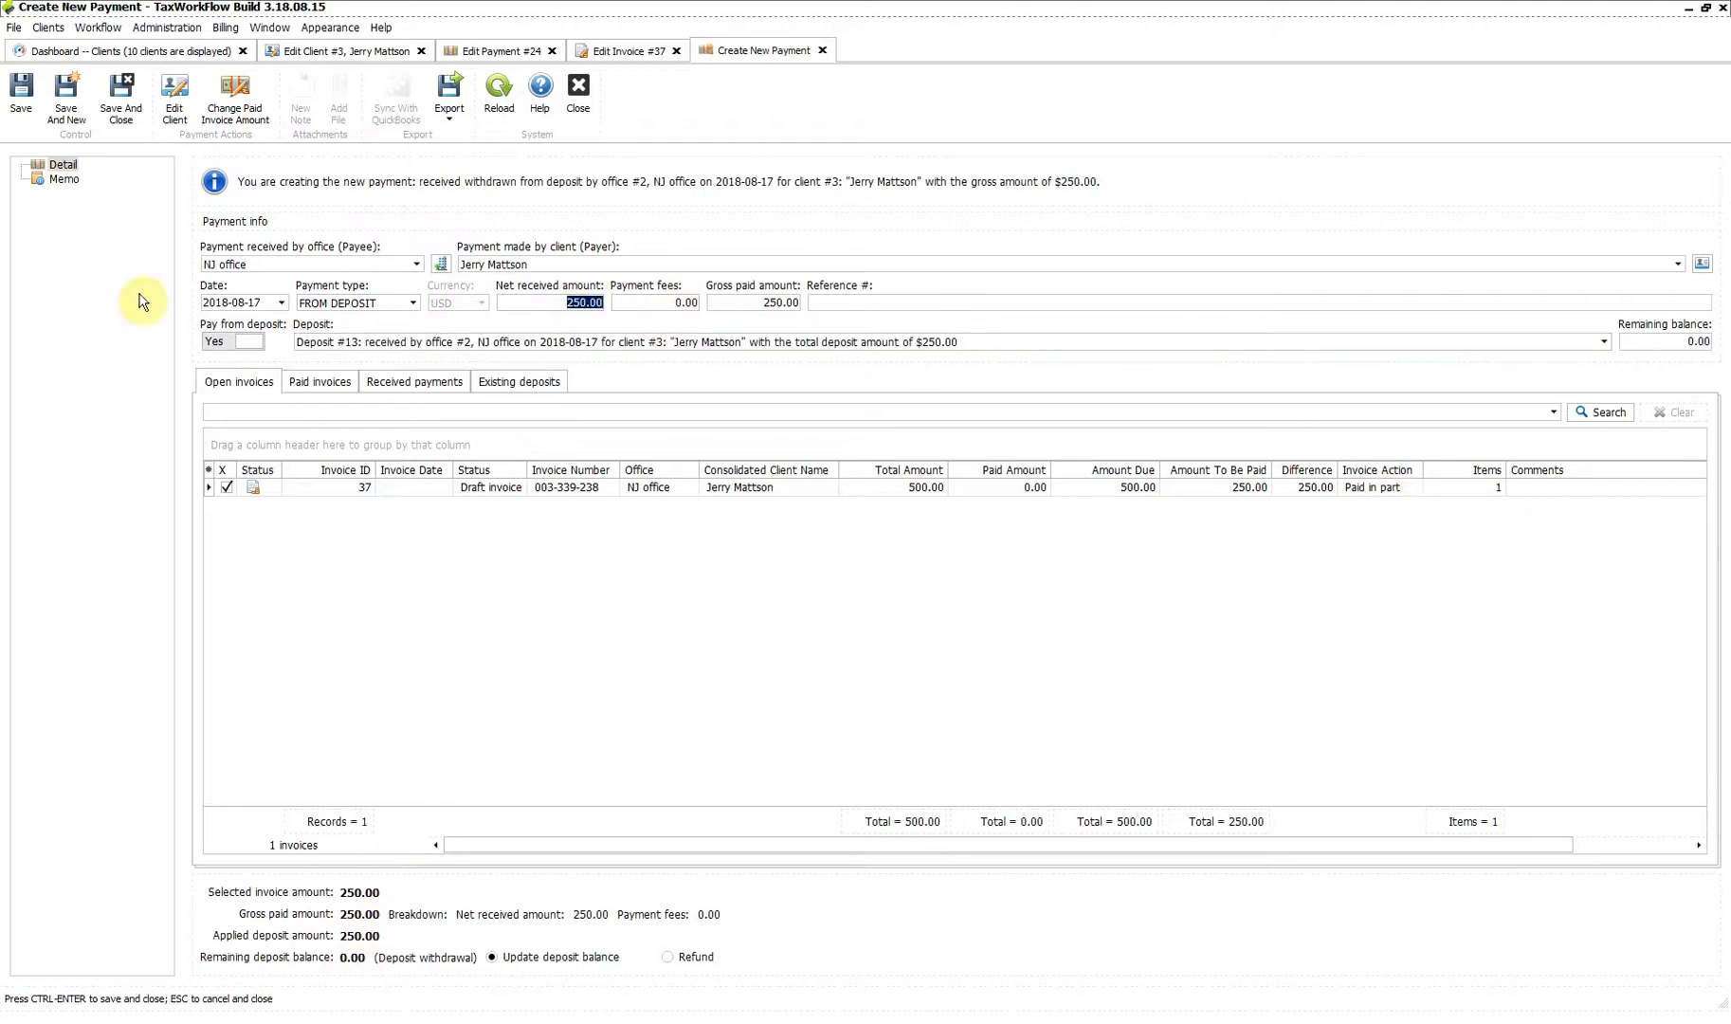
pyautogui.click(121, 95)
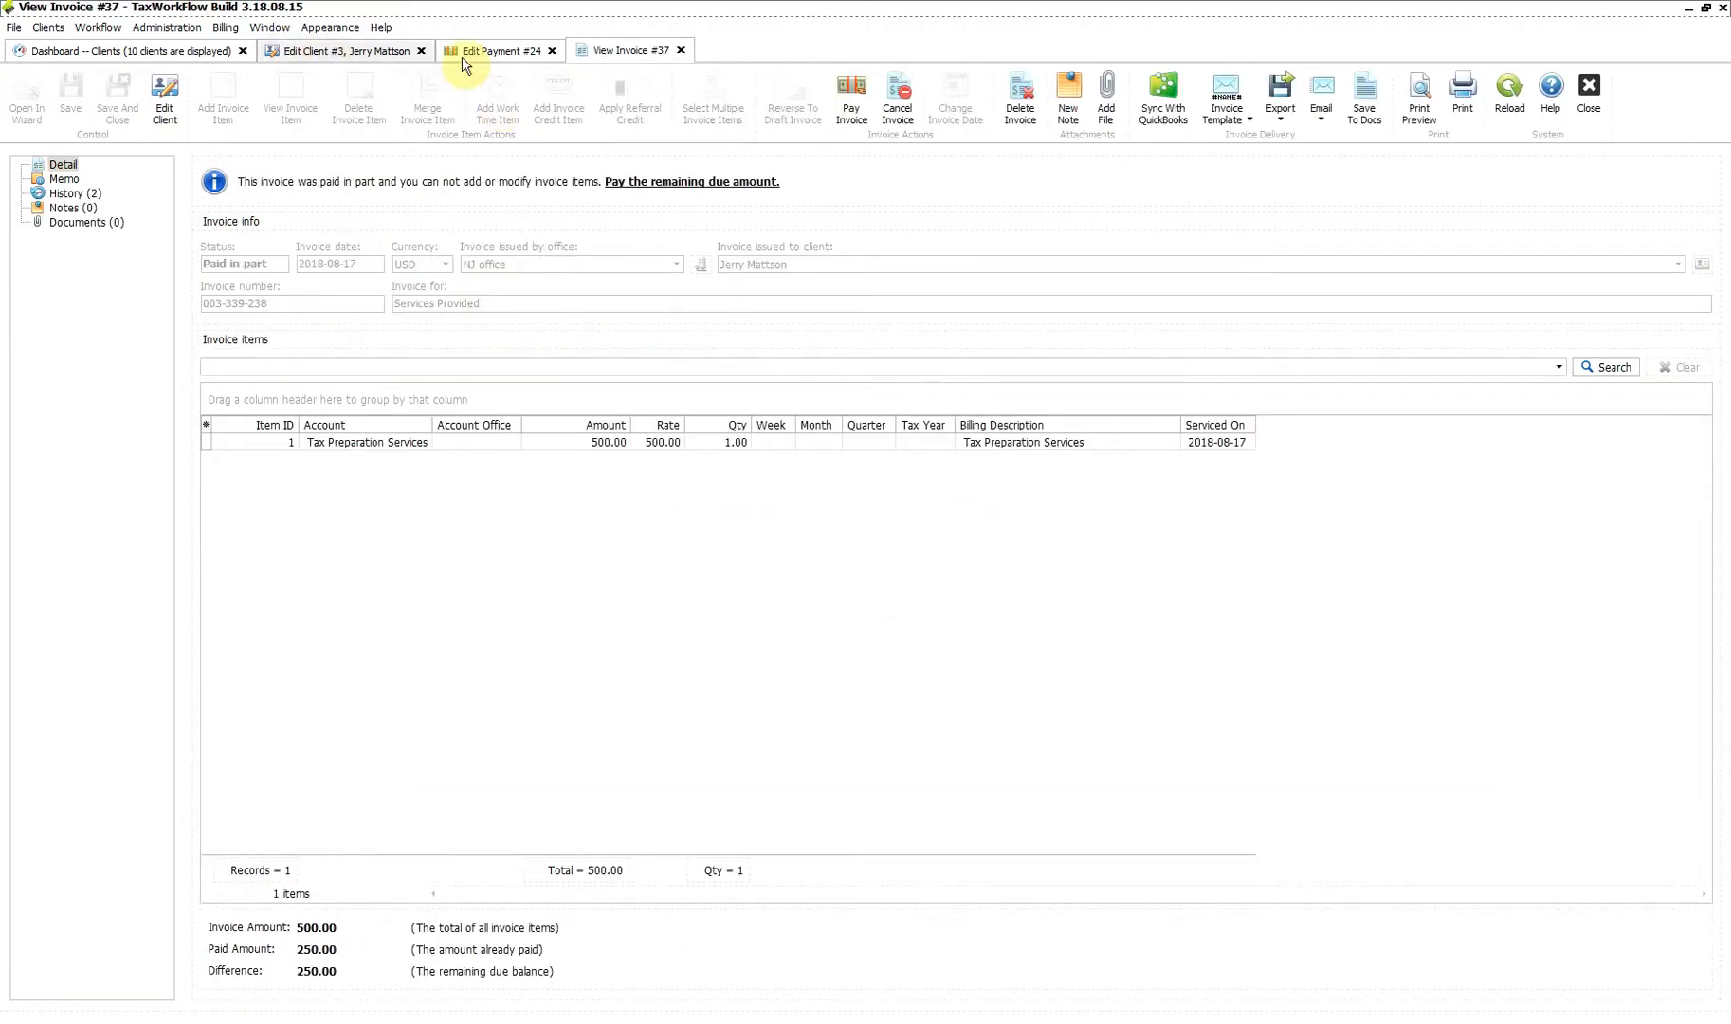
# Review the 500.00 invoice's paid and due amounts in the client's invoices, and check the client's deposits.
pyautogui.click(344, 52)
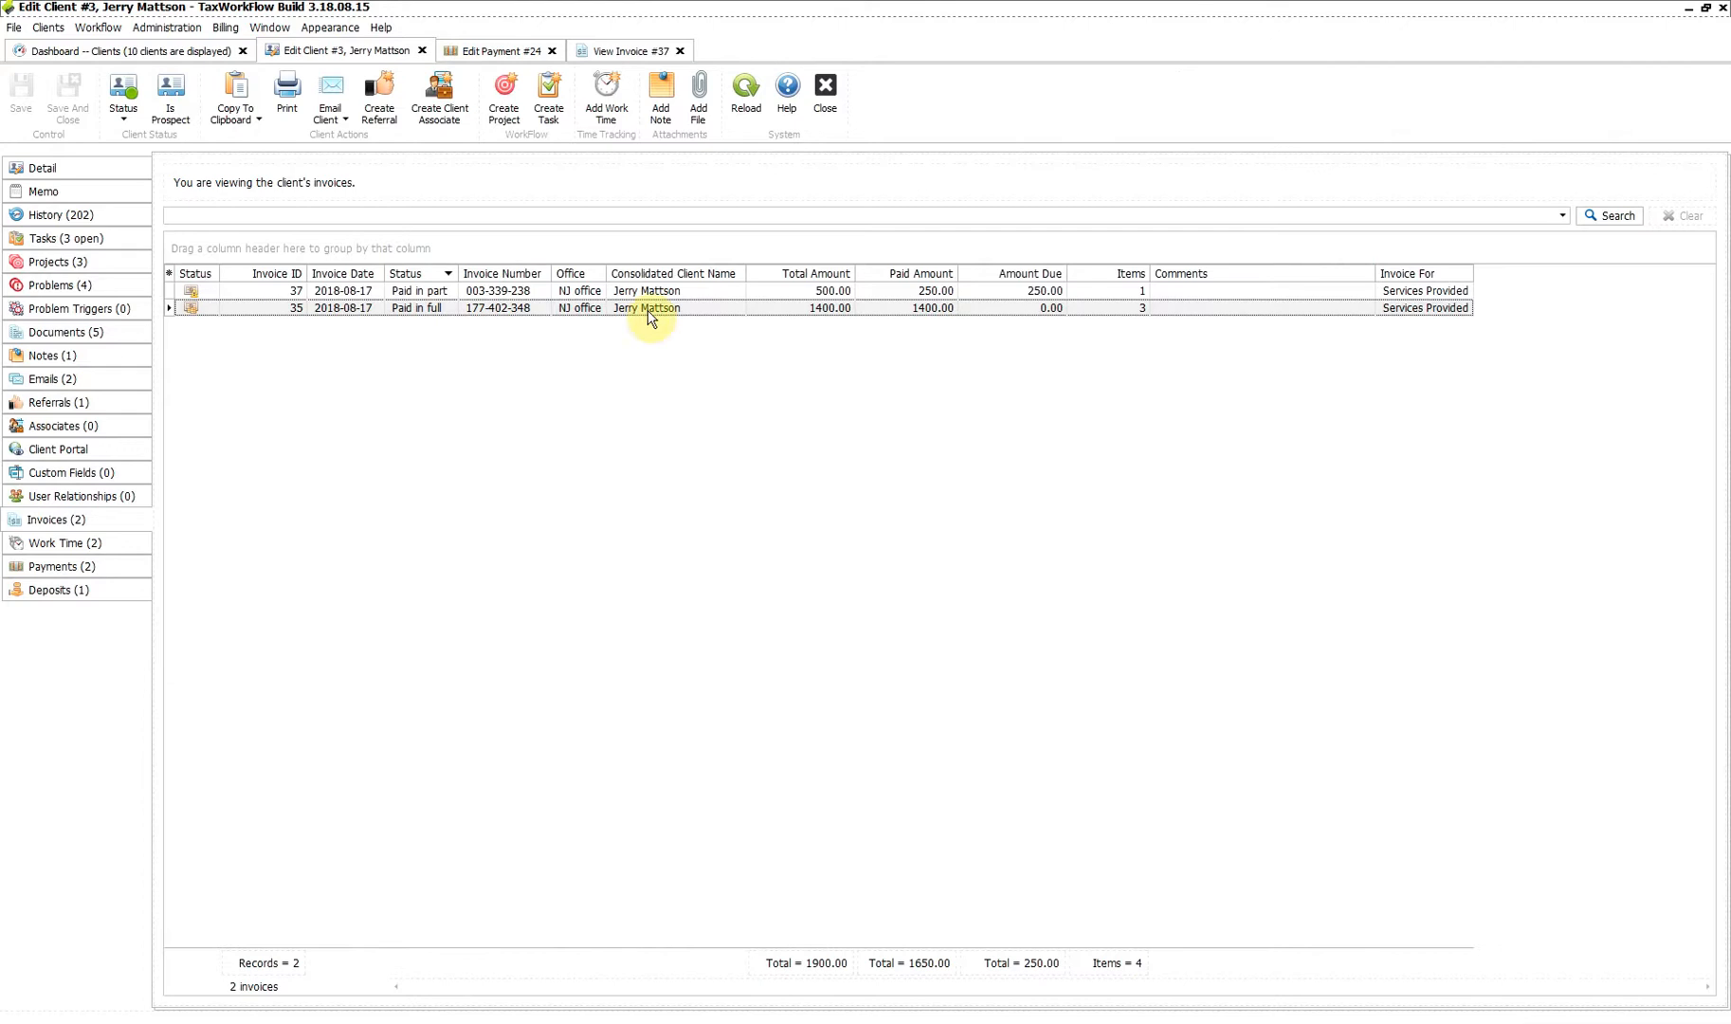
pyautogui.click(904, 292)
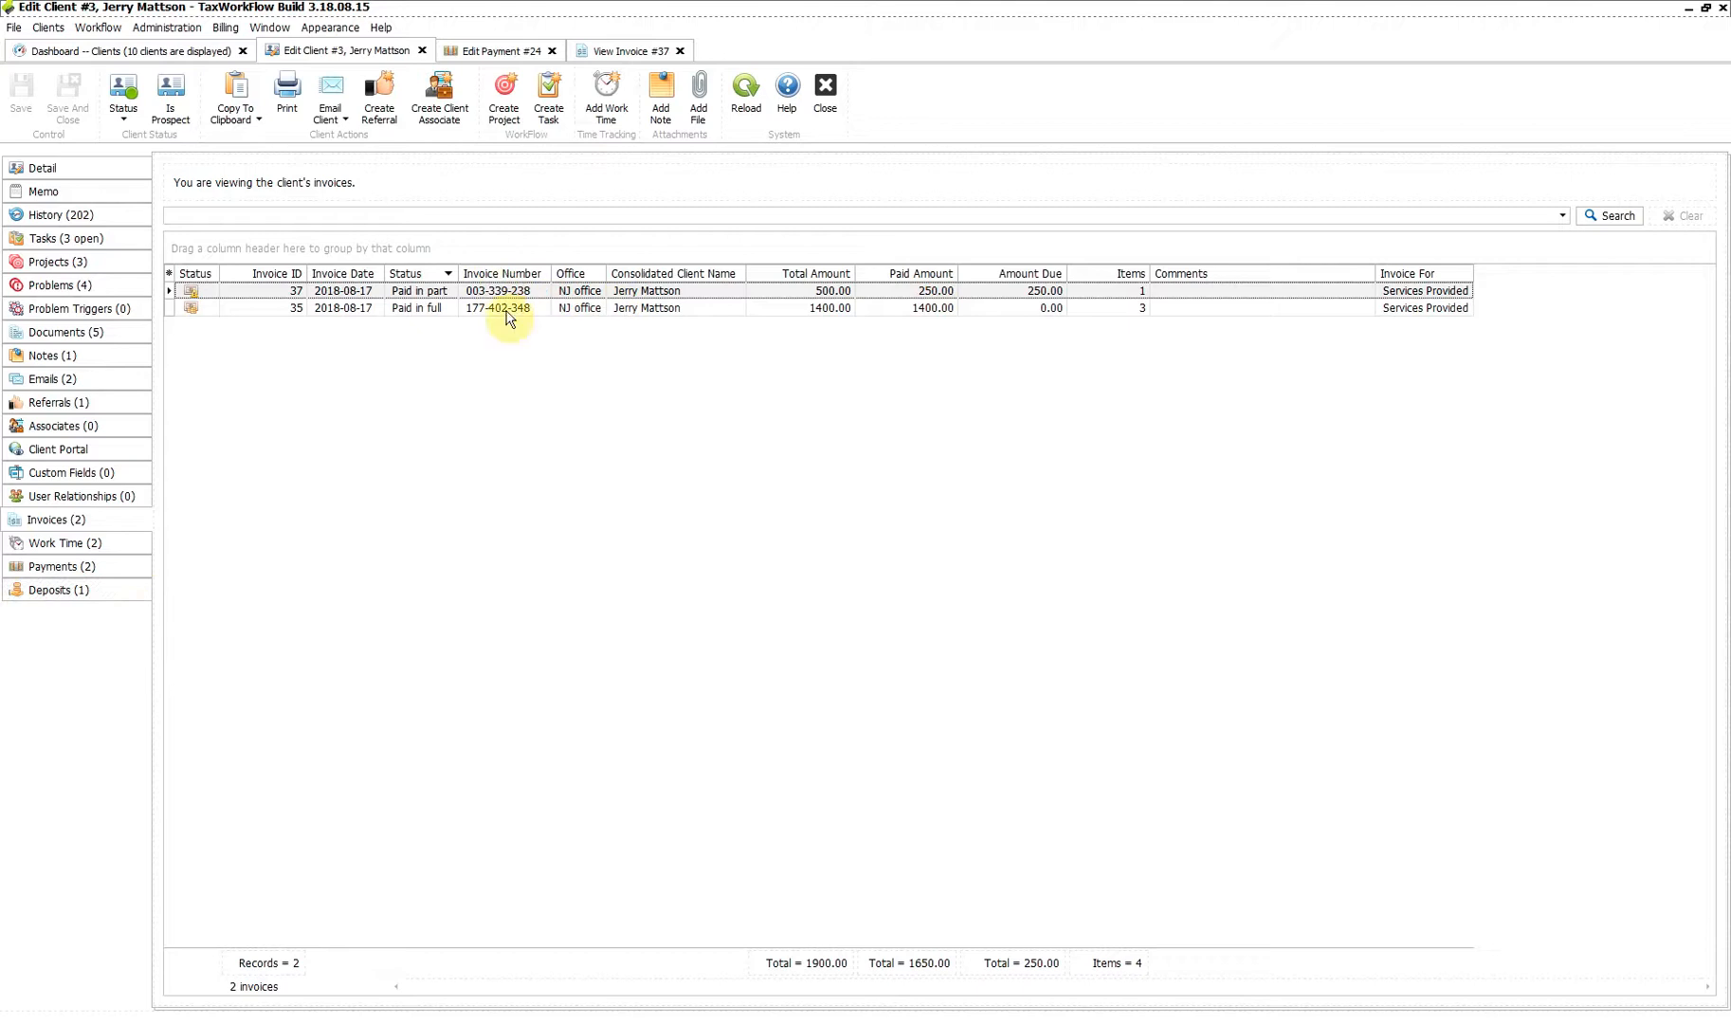
pyautogui.click(106, 589)
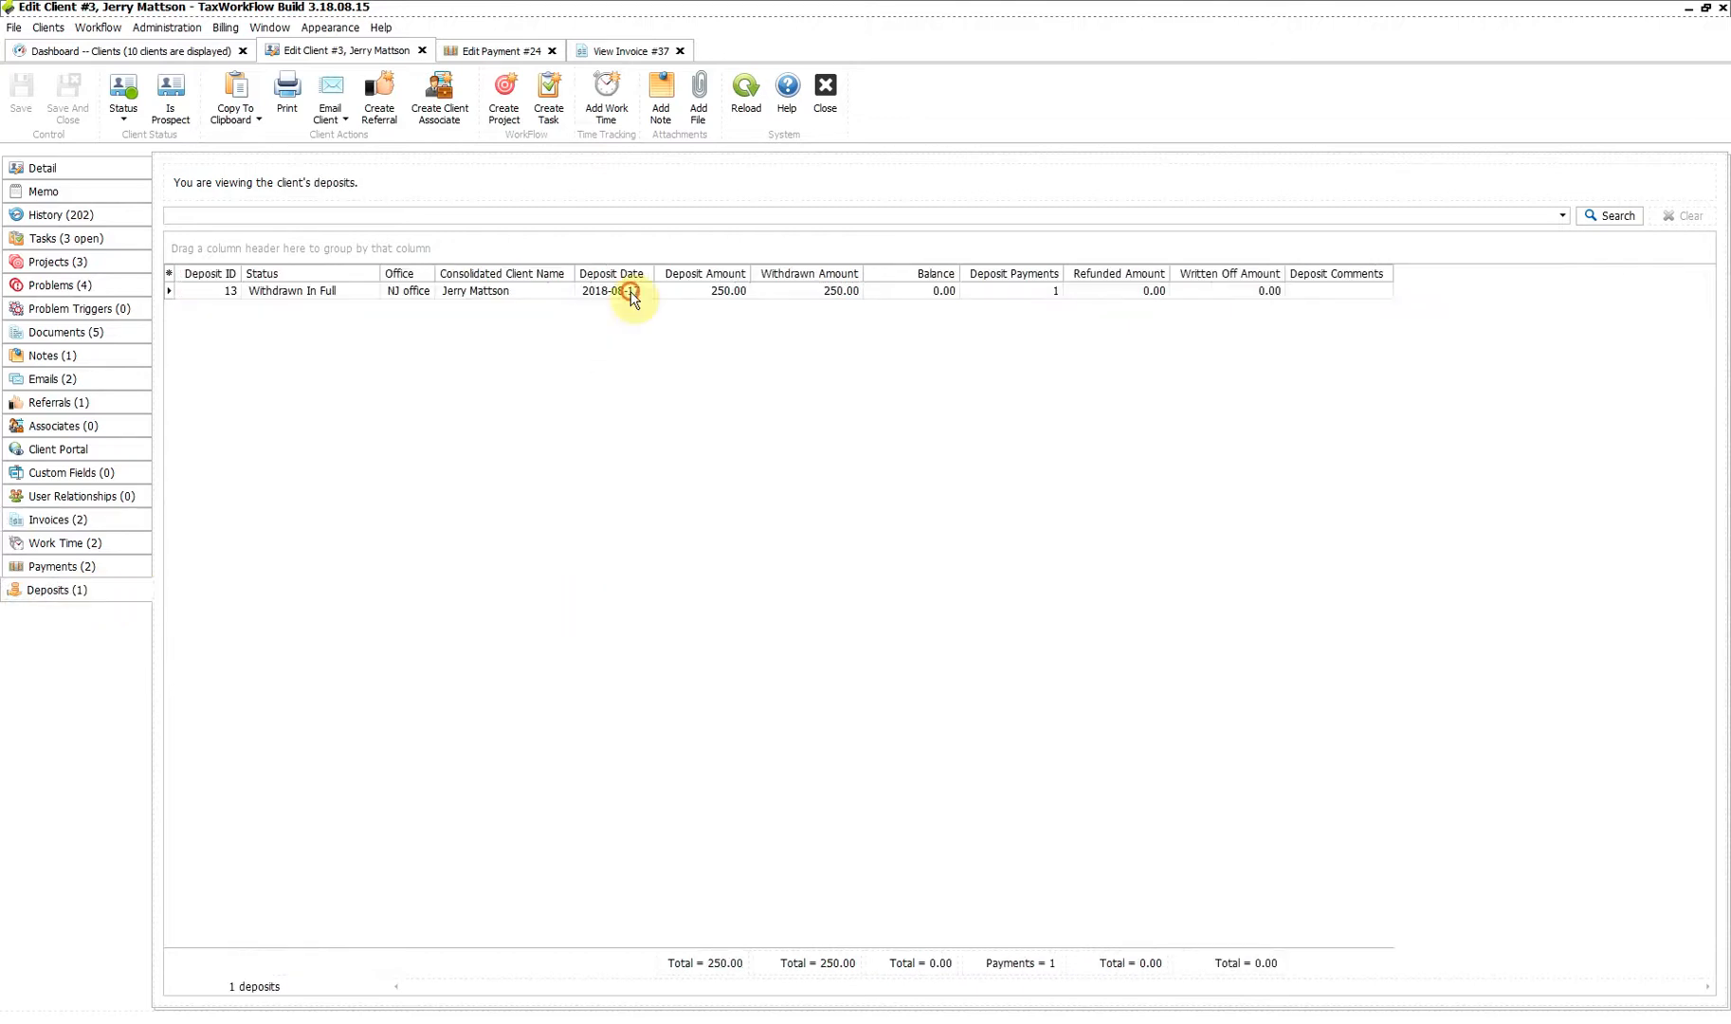
# Refund the client's entire 250.00 deposit that was used to pay the invoice, and close the deposit.
pyautogui.doubleClick(720, 290)
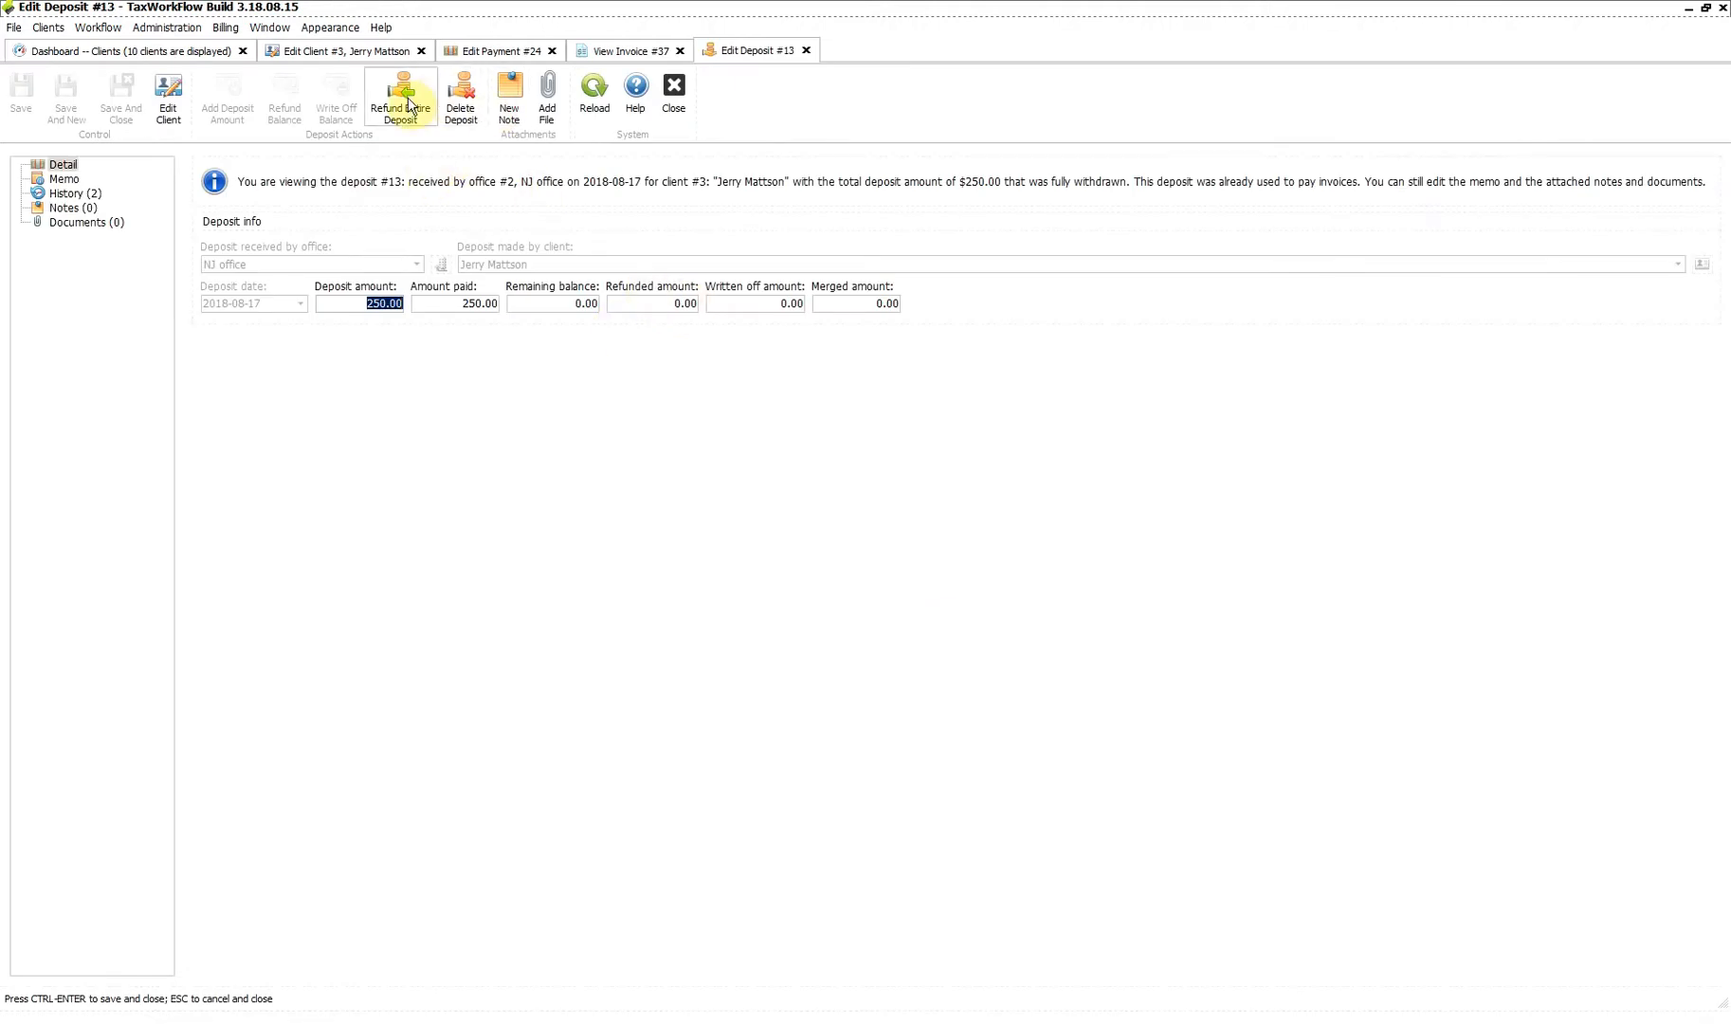
pyautogui.click(671, 304)
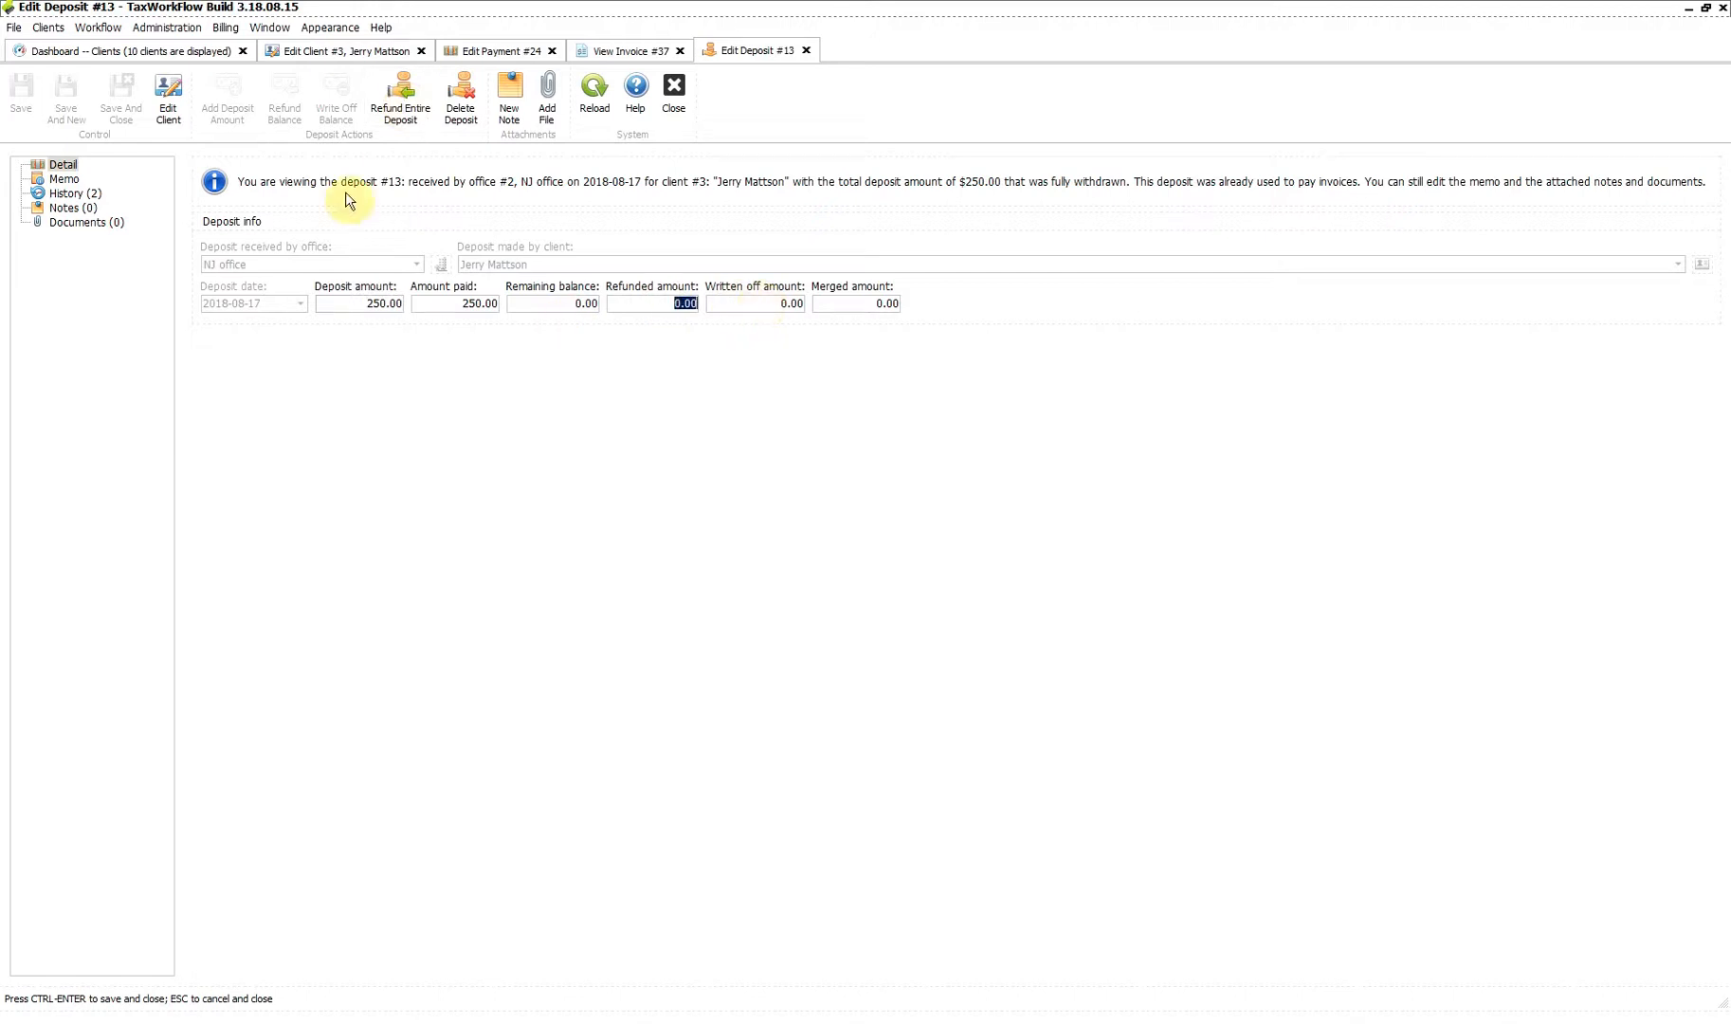
pyautogui.click(354, 301)
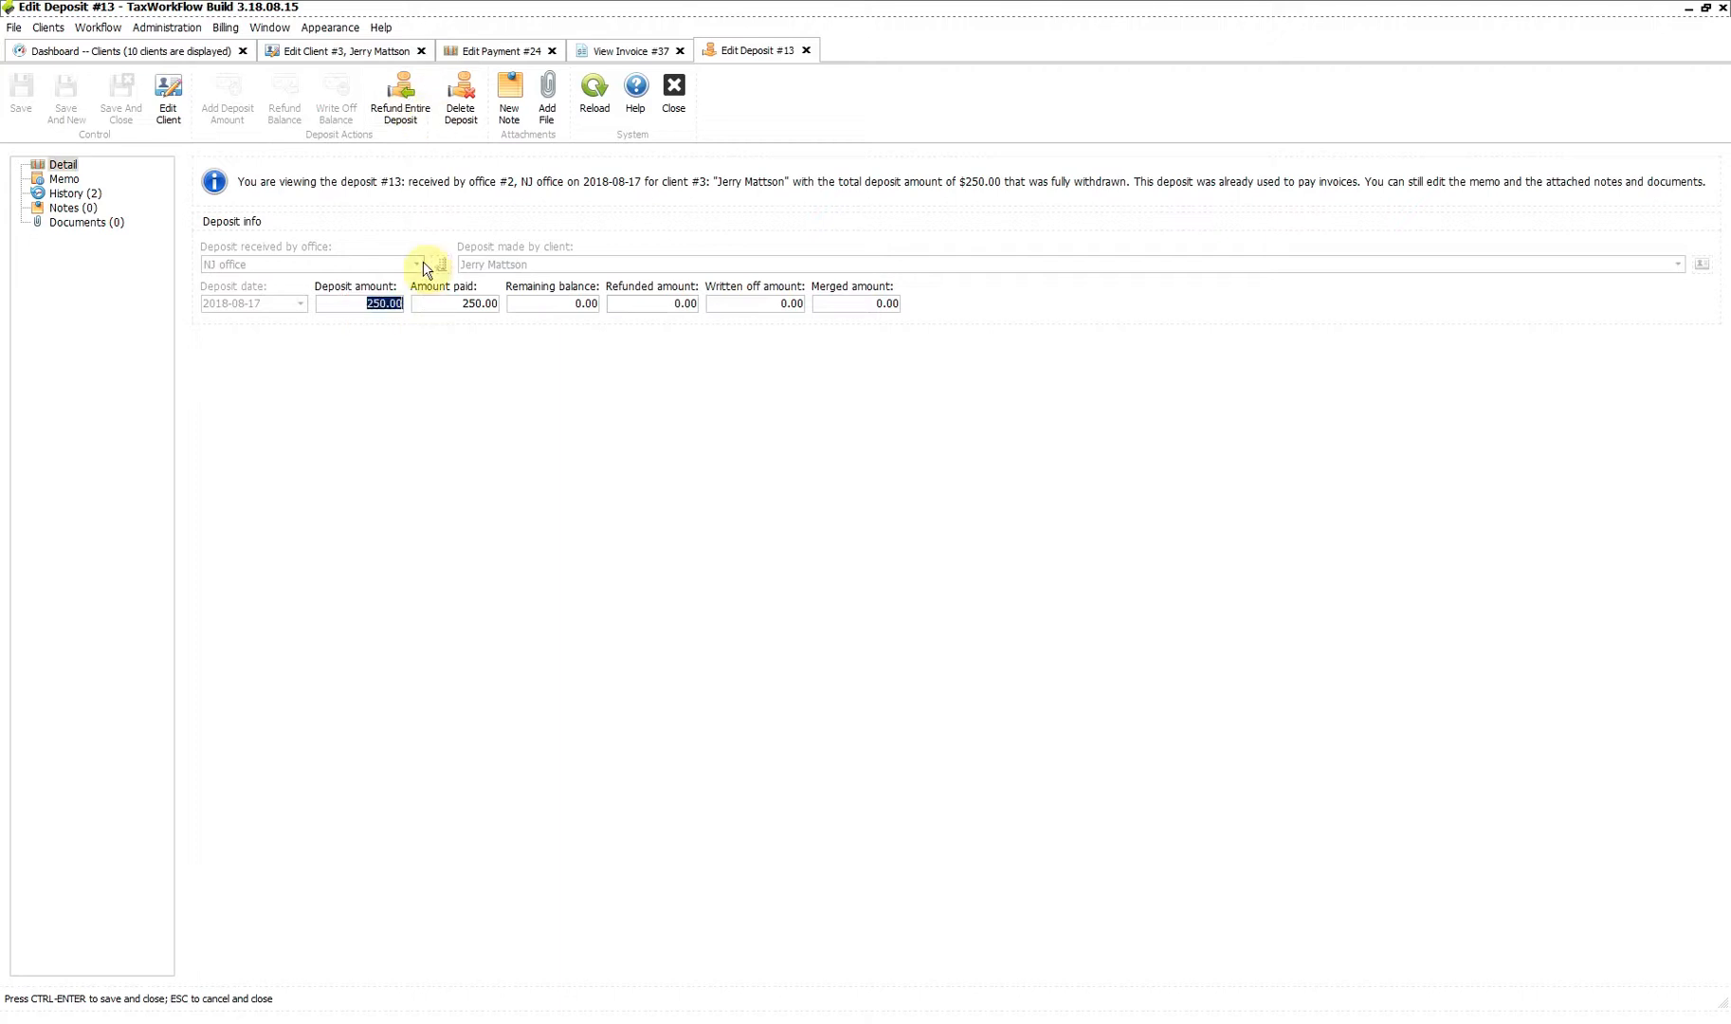
pyautogui.click(400, 95)
pyautogui.click(827, 522)
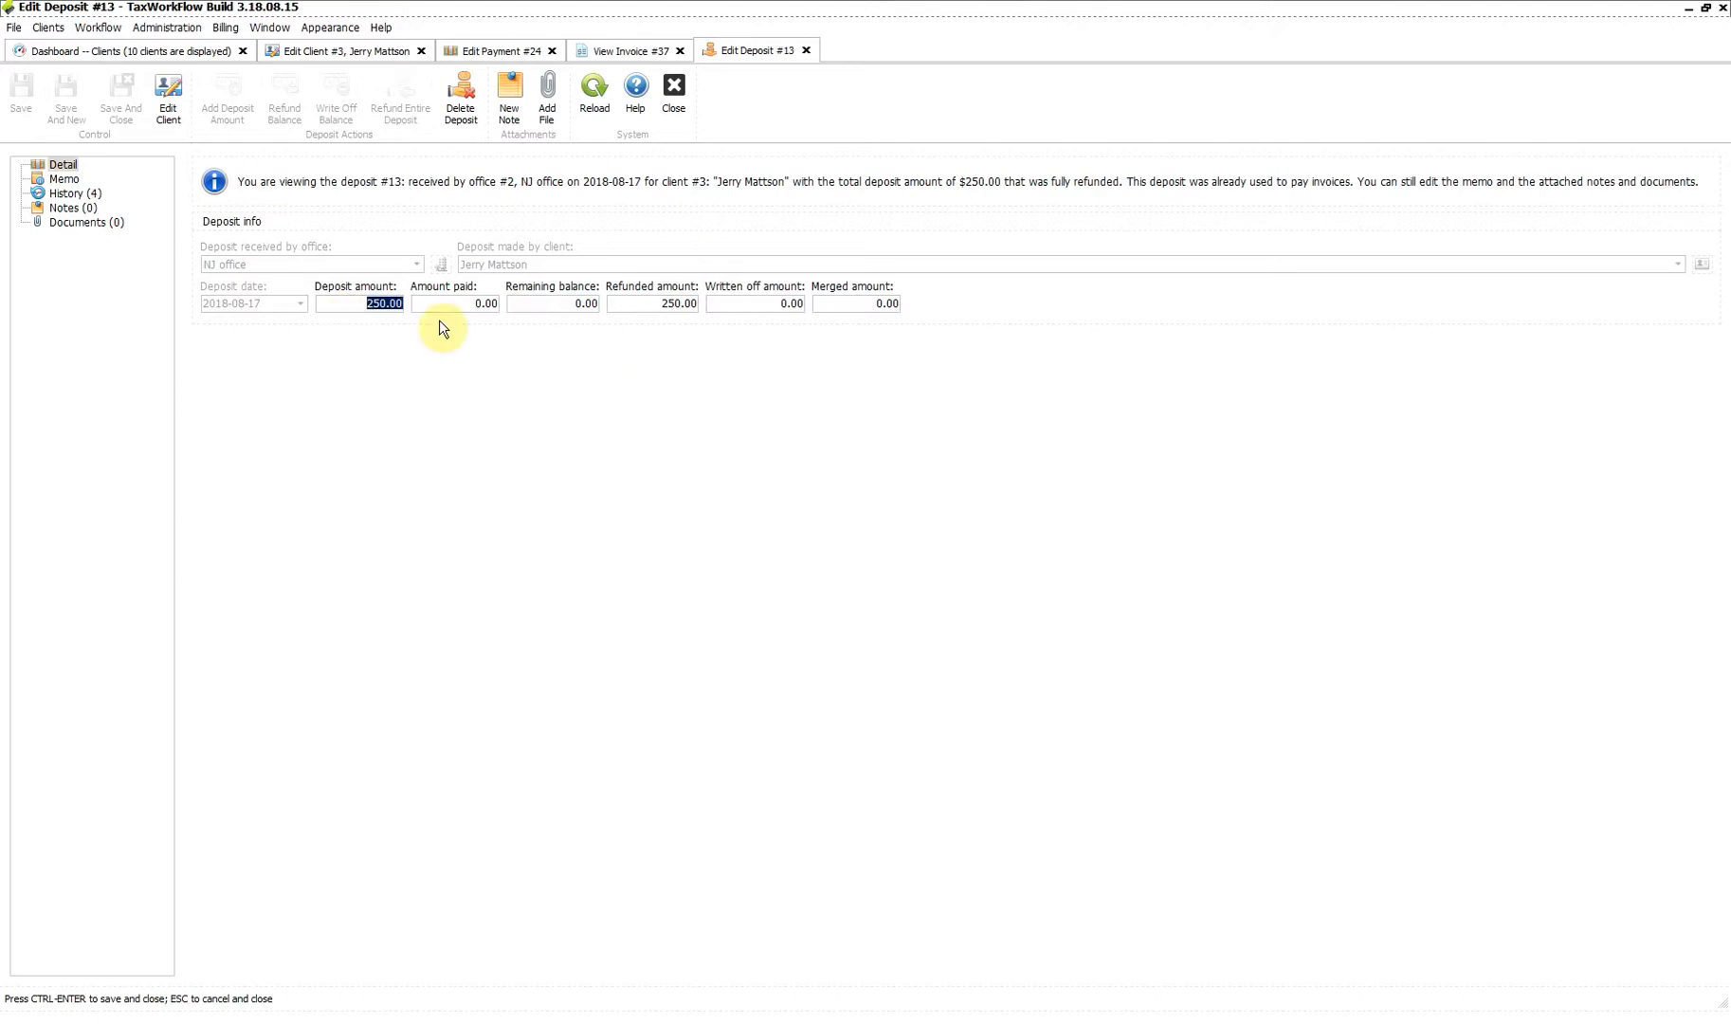
pyautogui.click(753, 474)
pyautogui.click(806, 50)
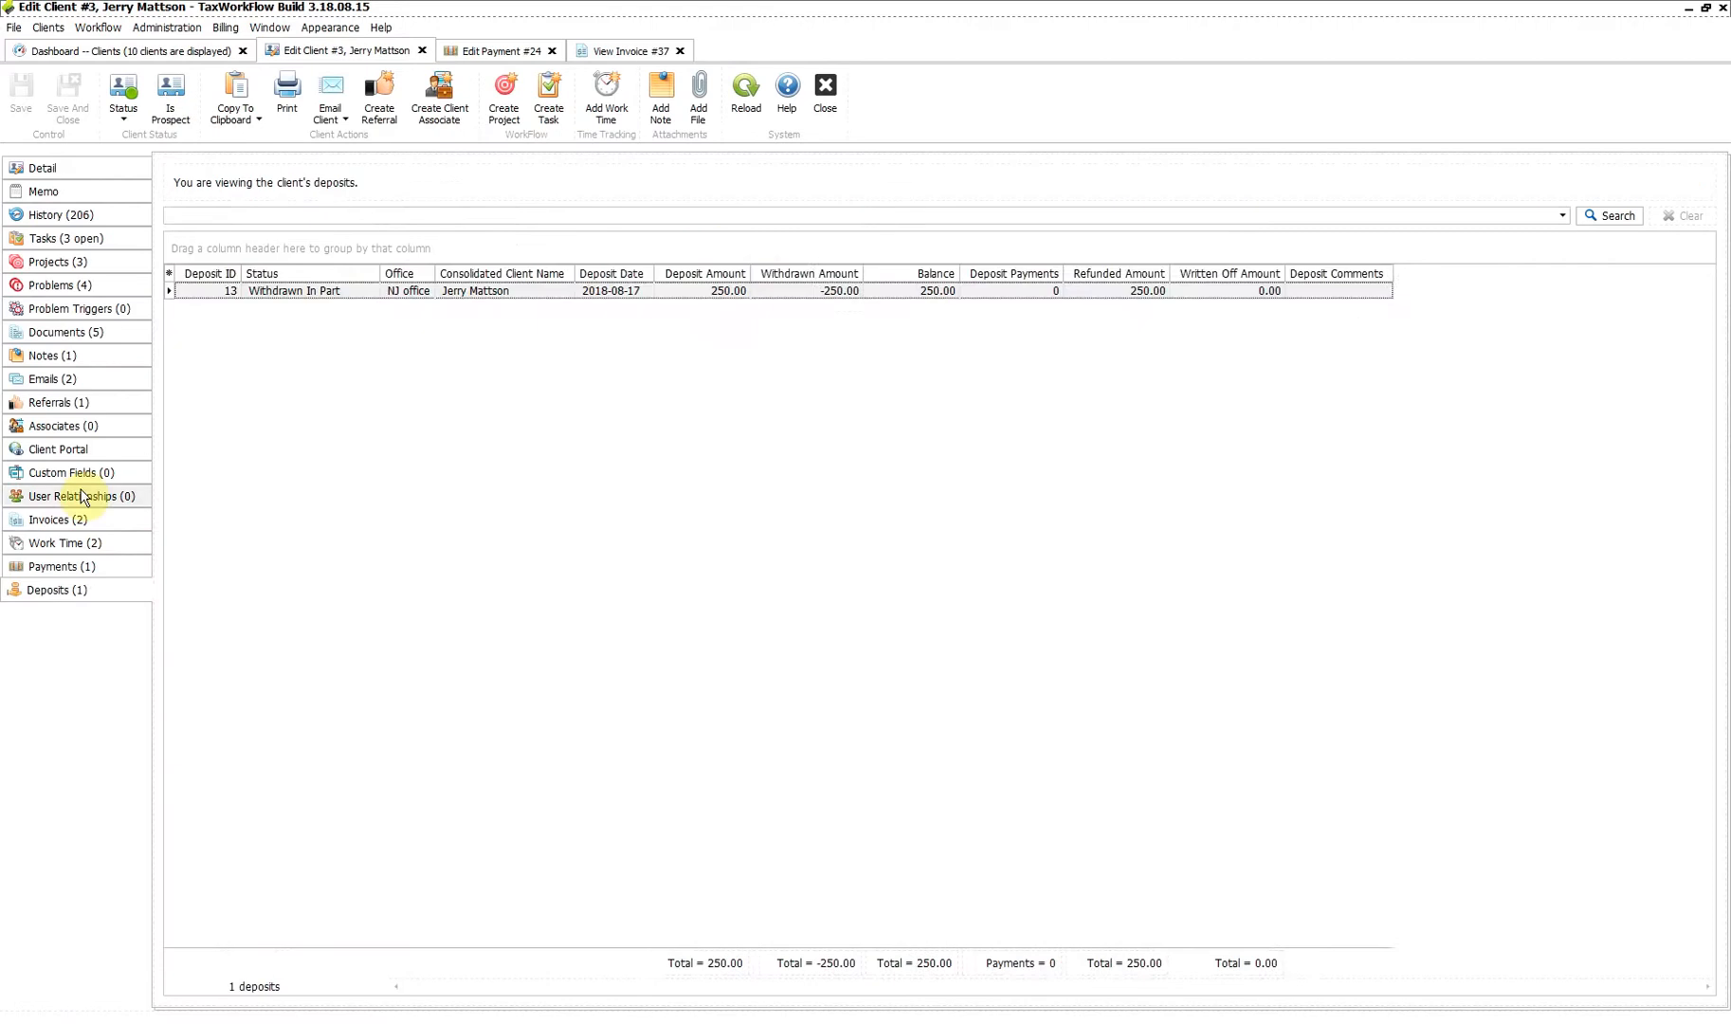
# Examine the client's 500.00 invoice and its audit history for the effects of the deposit refund.
pyautogui.click(80, 520)
pyautogui.click(695, 308)
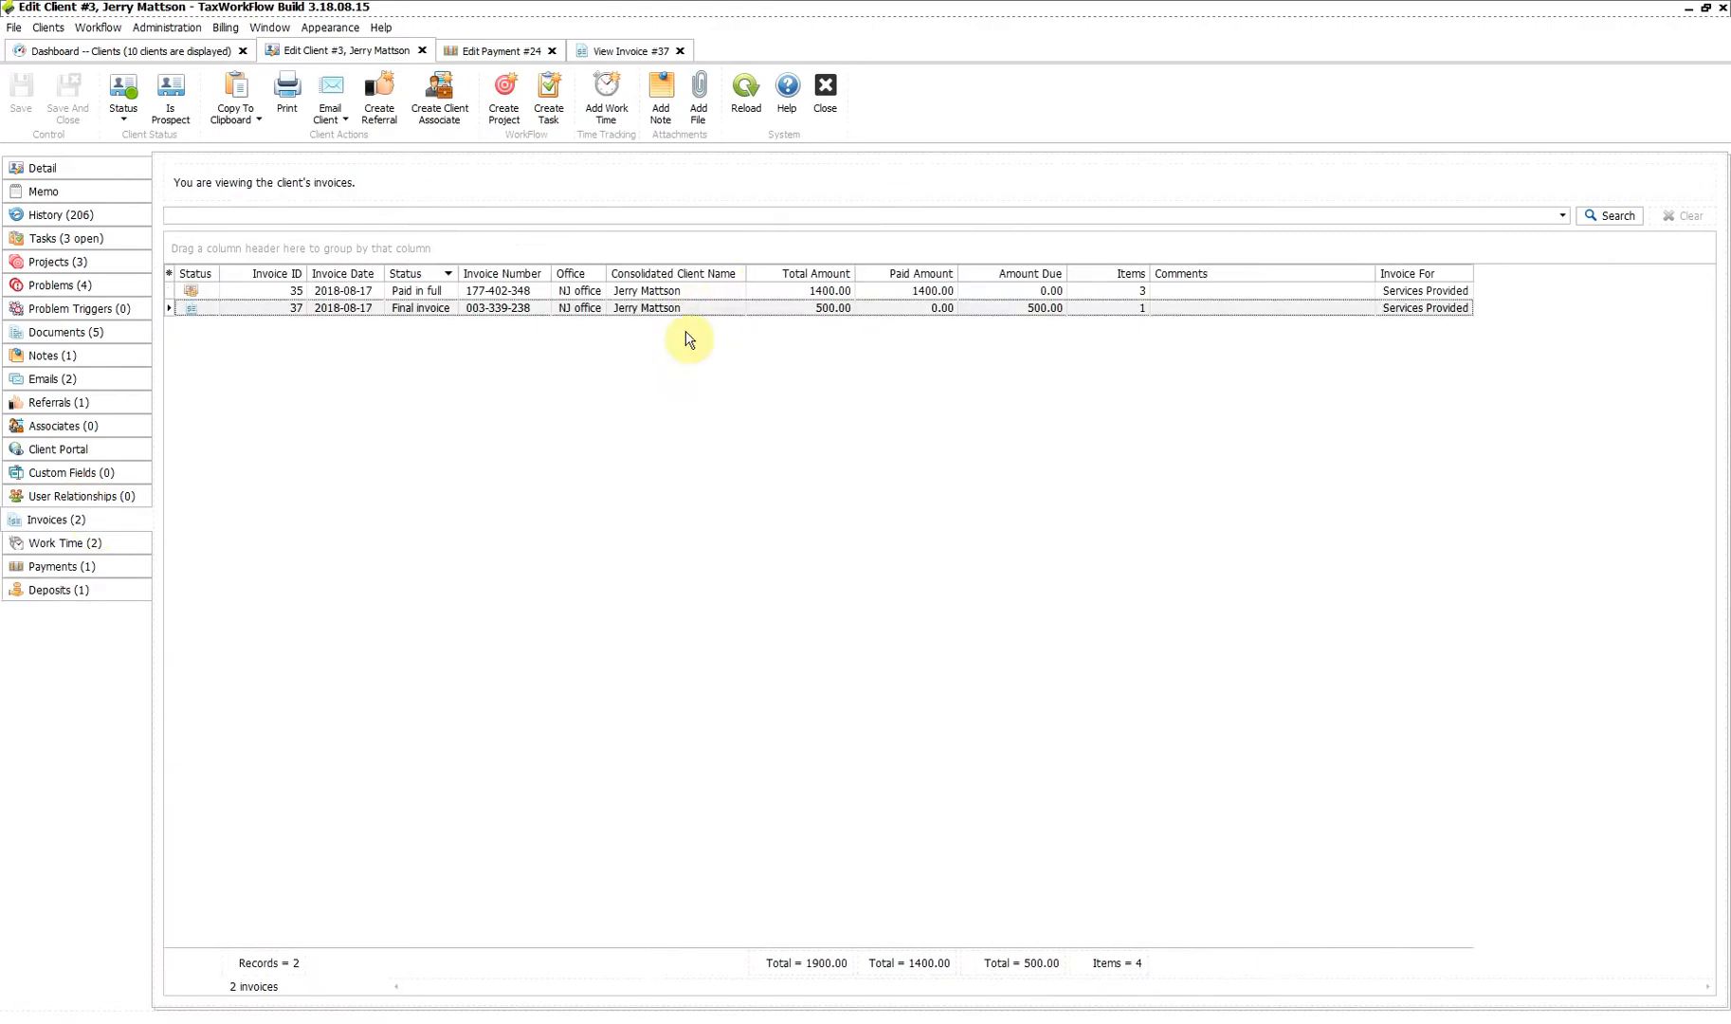
pyautogui.doubleClick(540, 306)
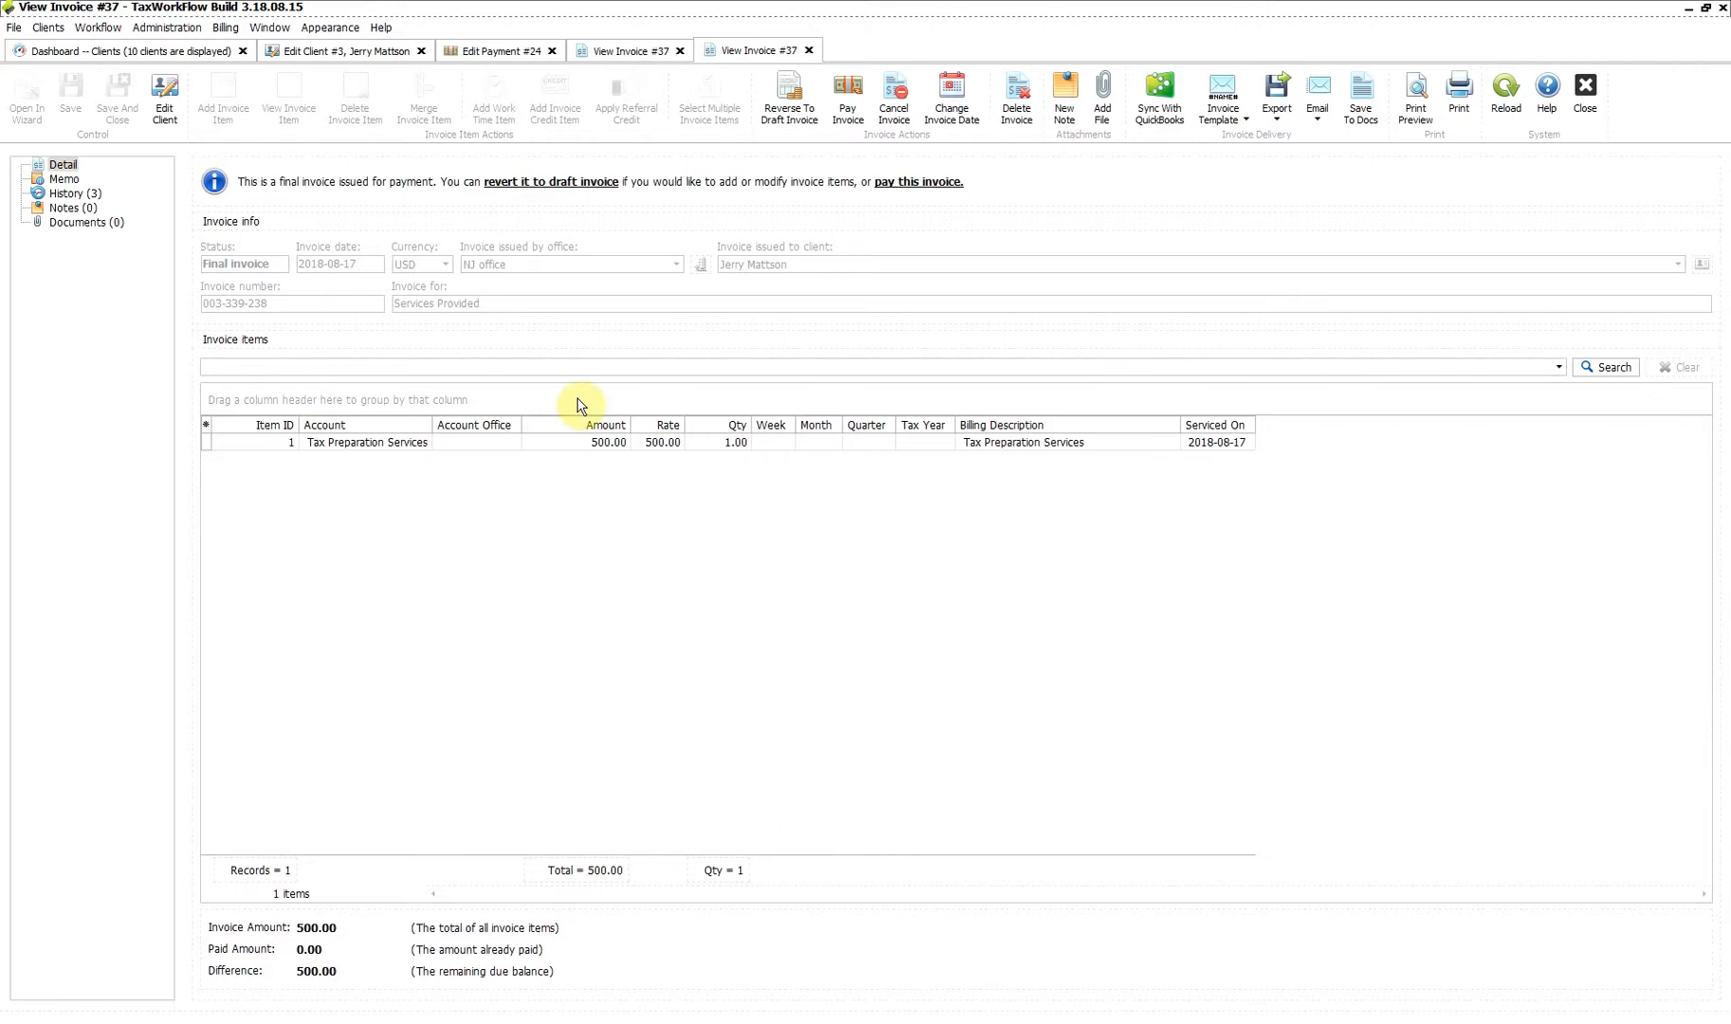
pyautogui.click(83, 194)
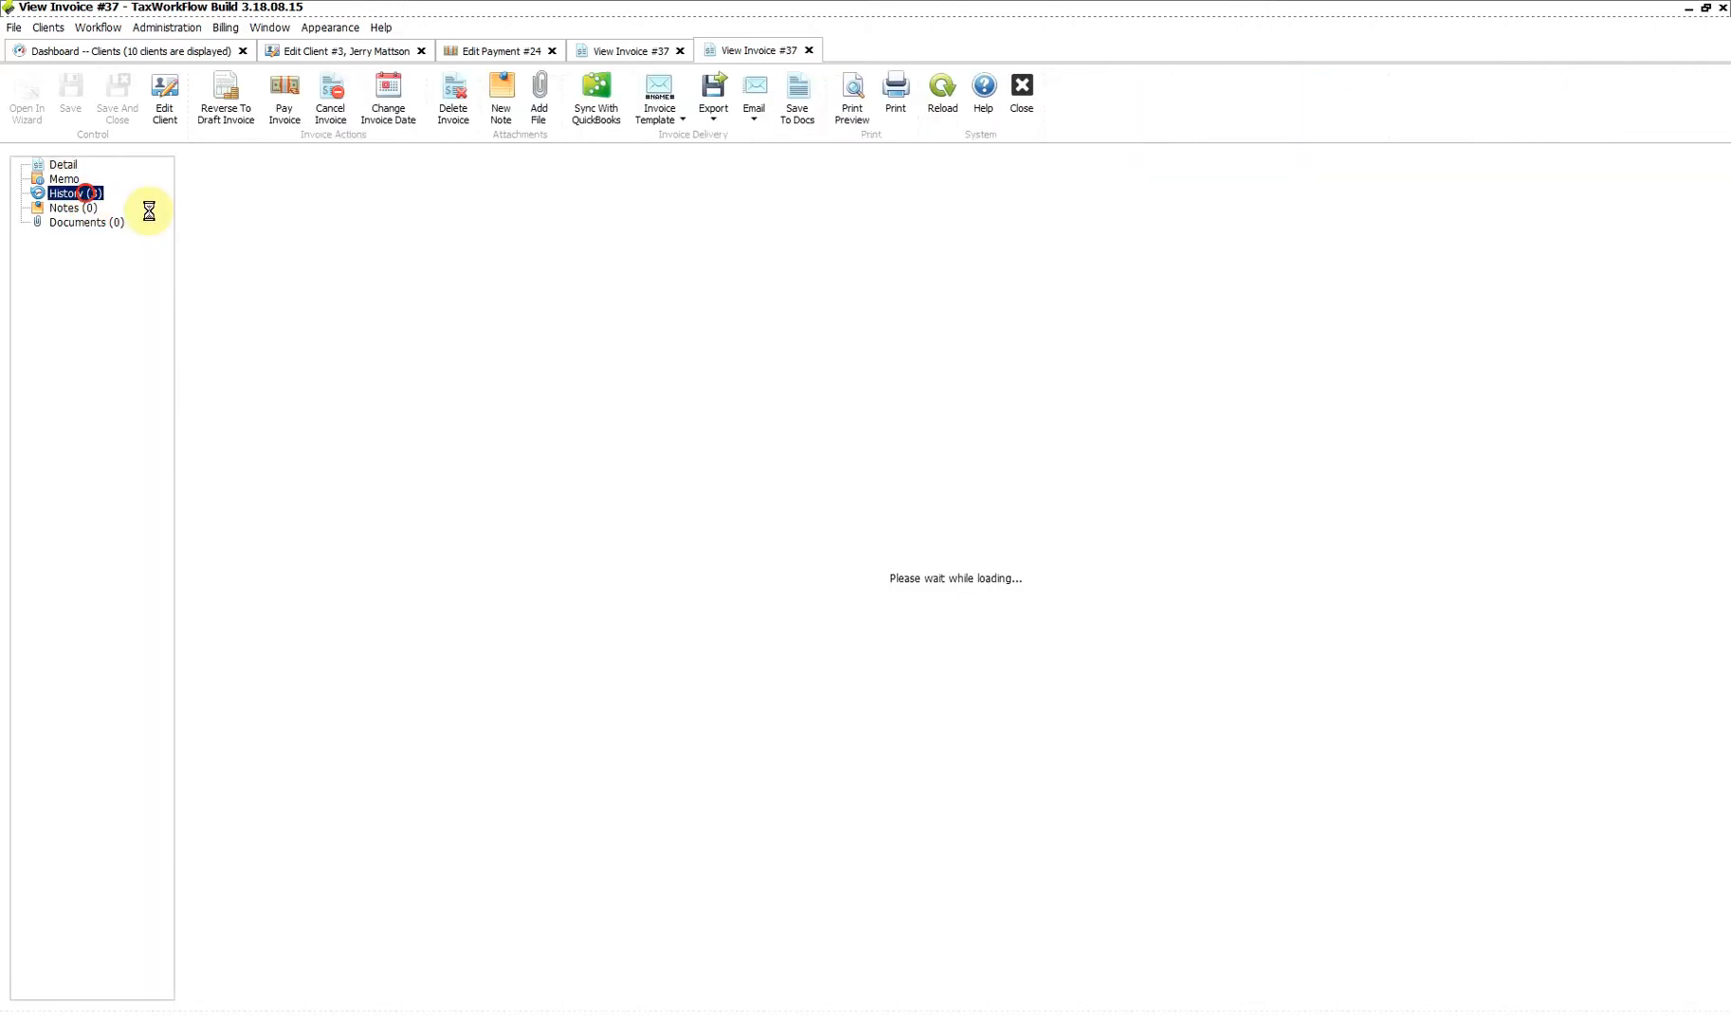
pyautogui.click(725, 323)
pyautogui.click(773, 301)
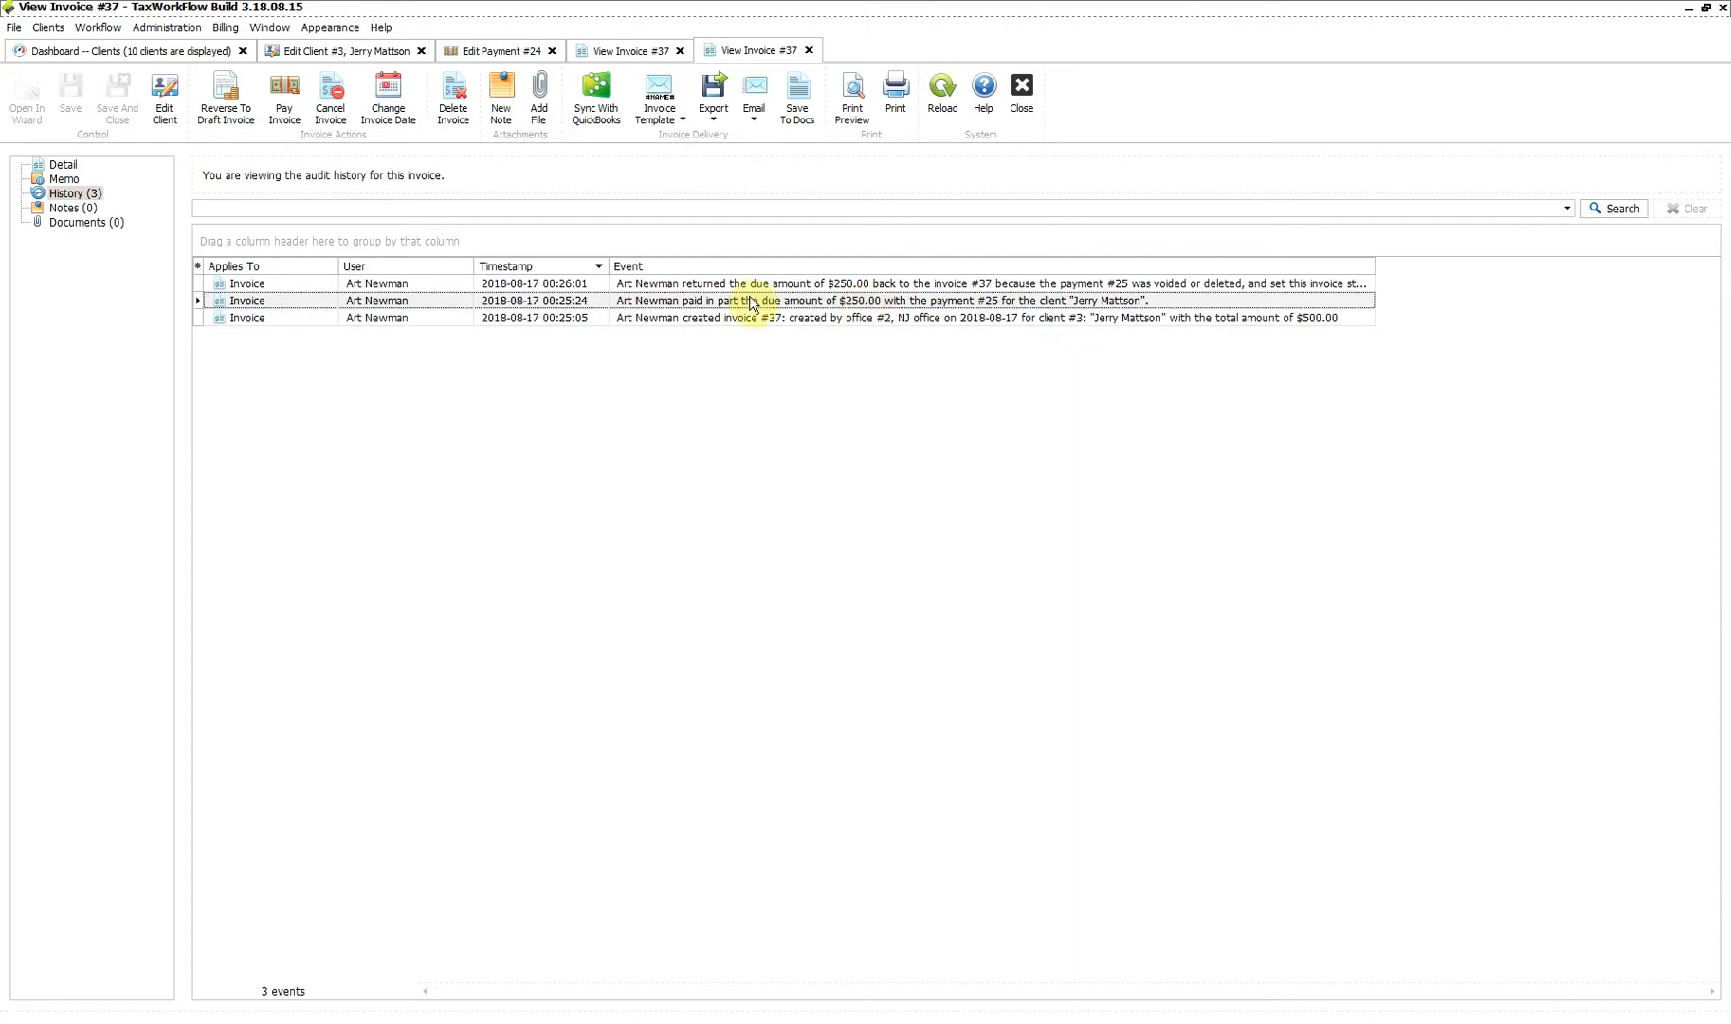
pyautogui.press('Up')
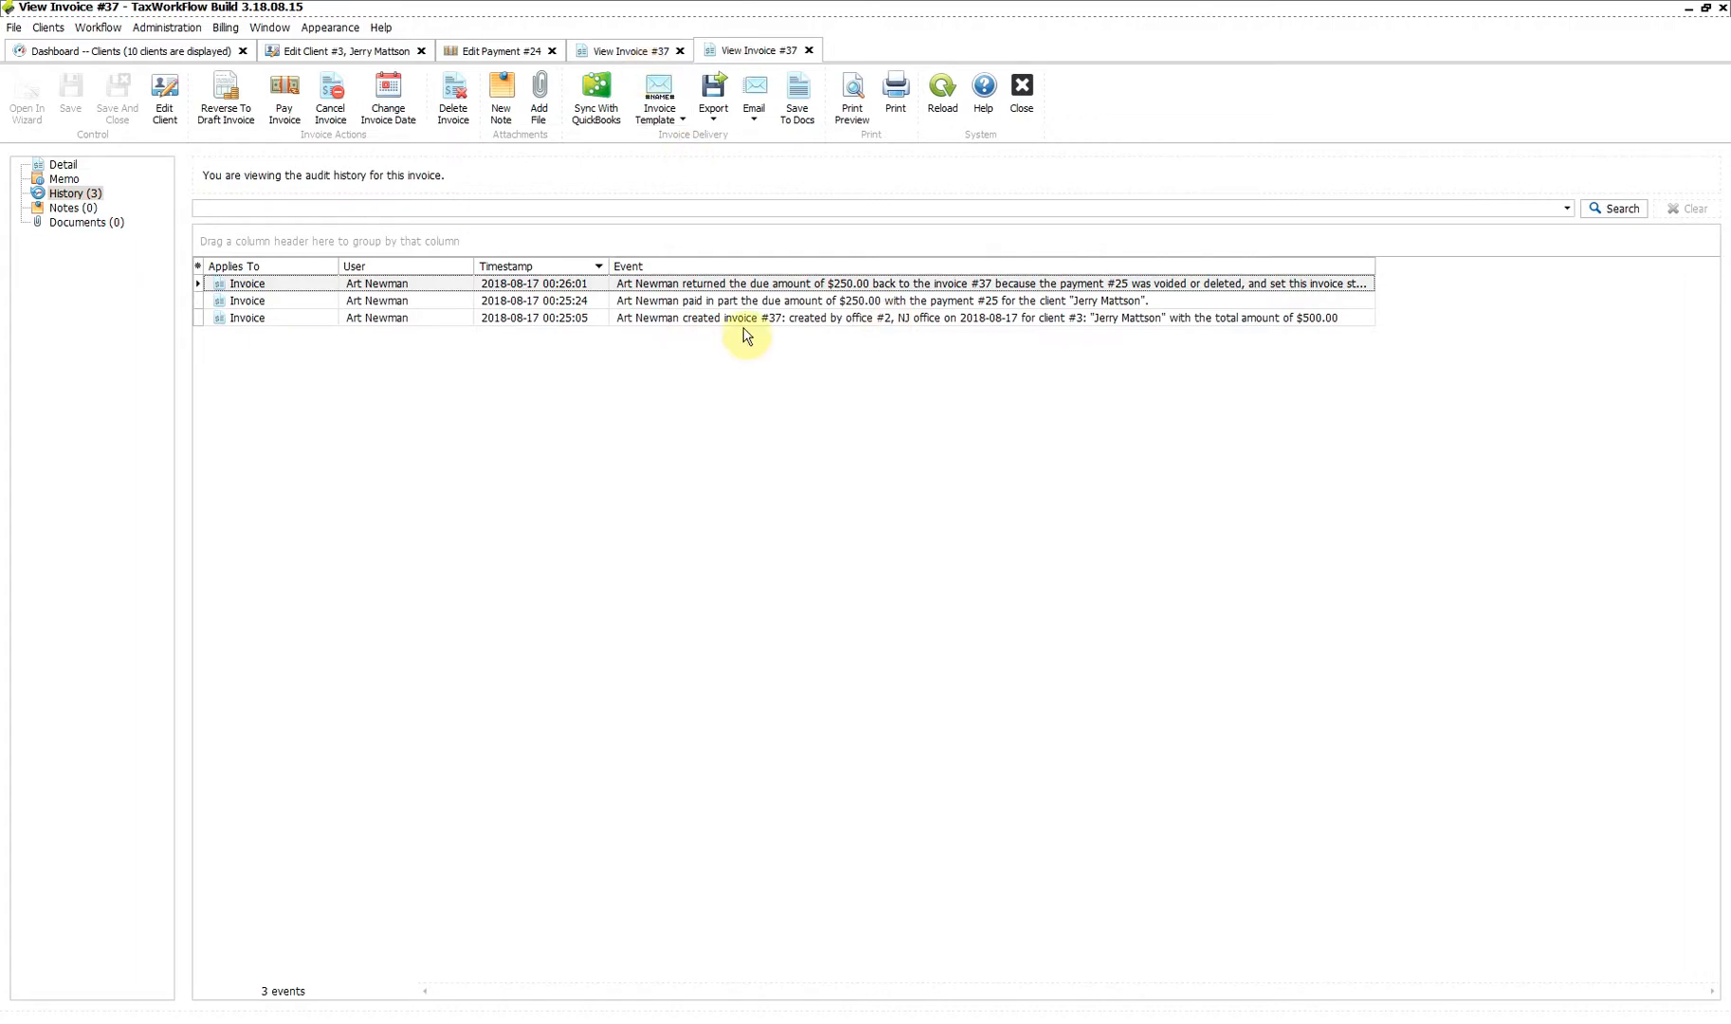
pyautogui.click(811, 51)
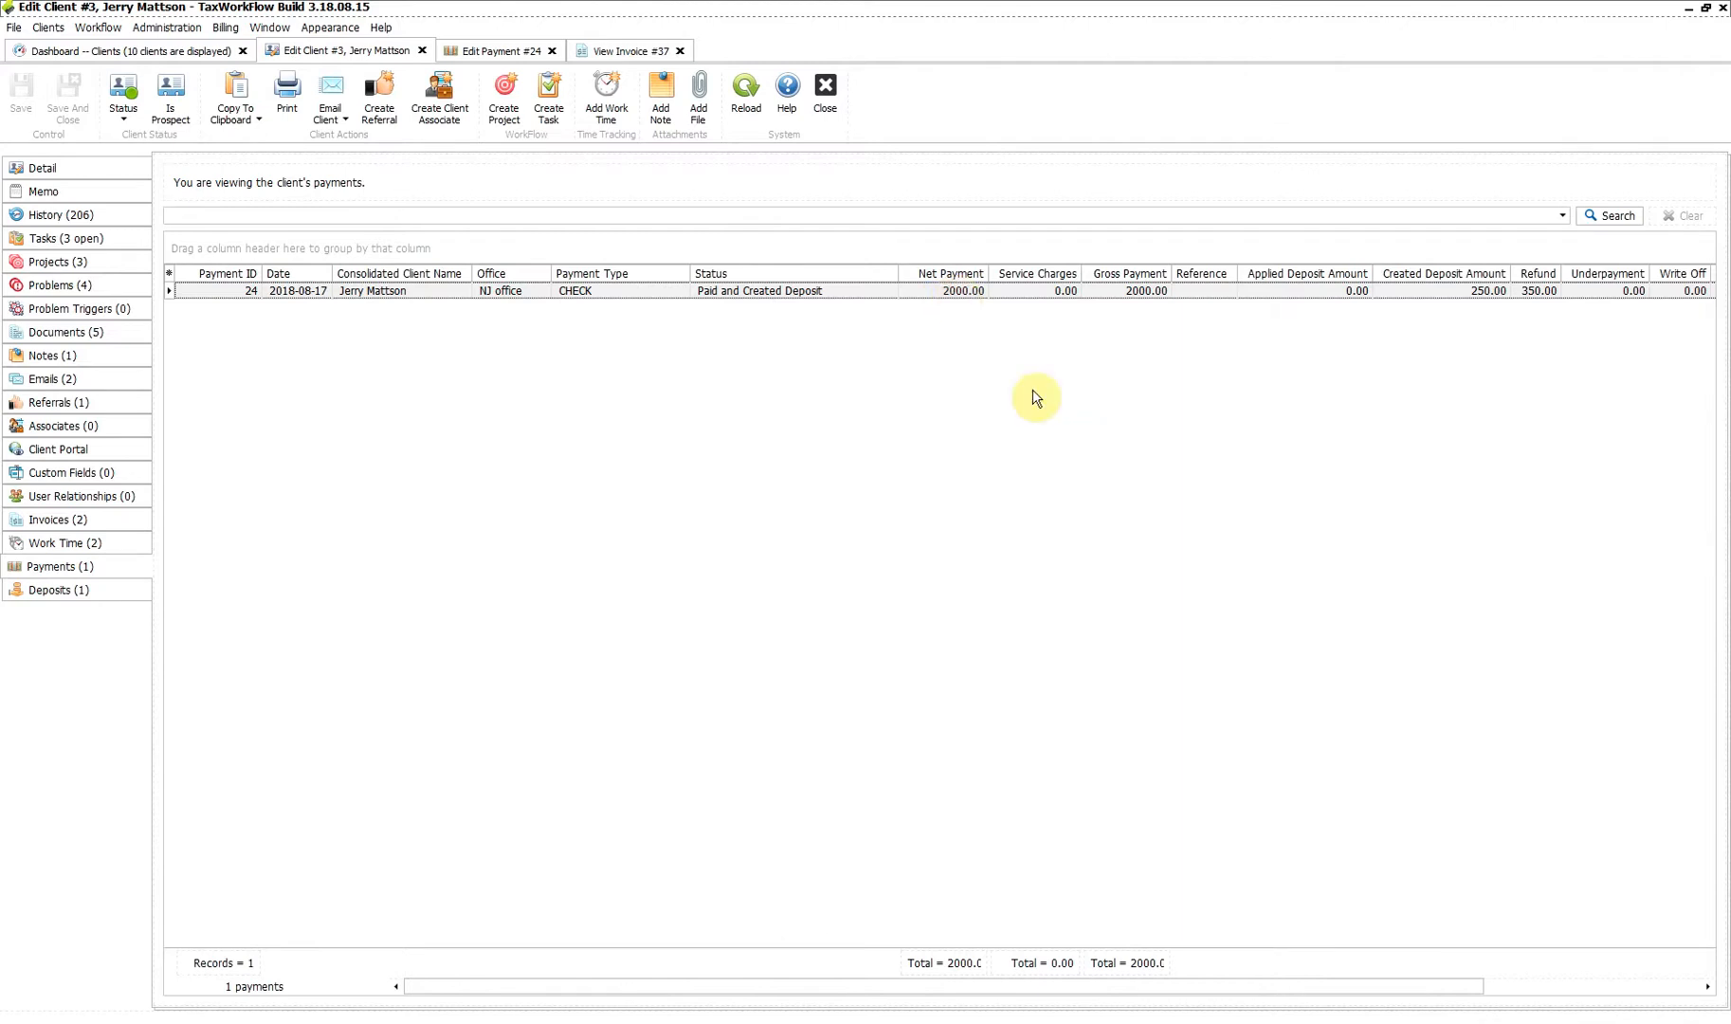
# Review the invoices paid by the client's 2000.00 check payment and recheck the 500.00 invoice's status and due amount.
pyautogui.doubleClick(850, 296)
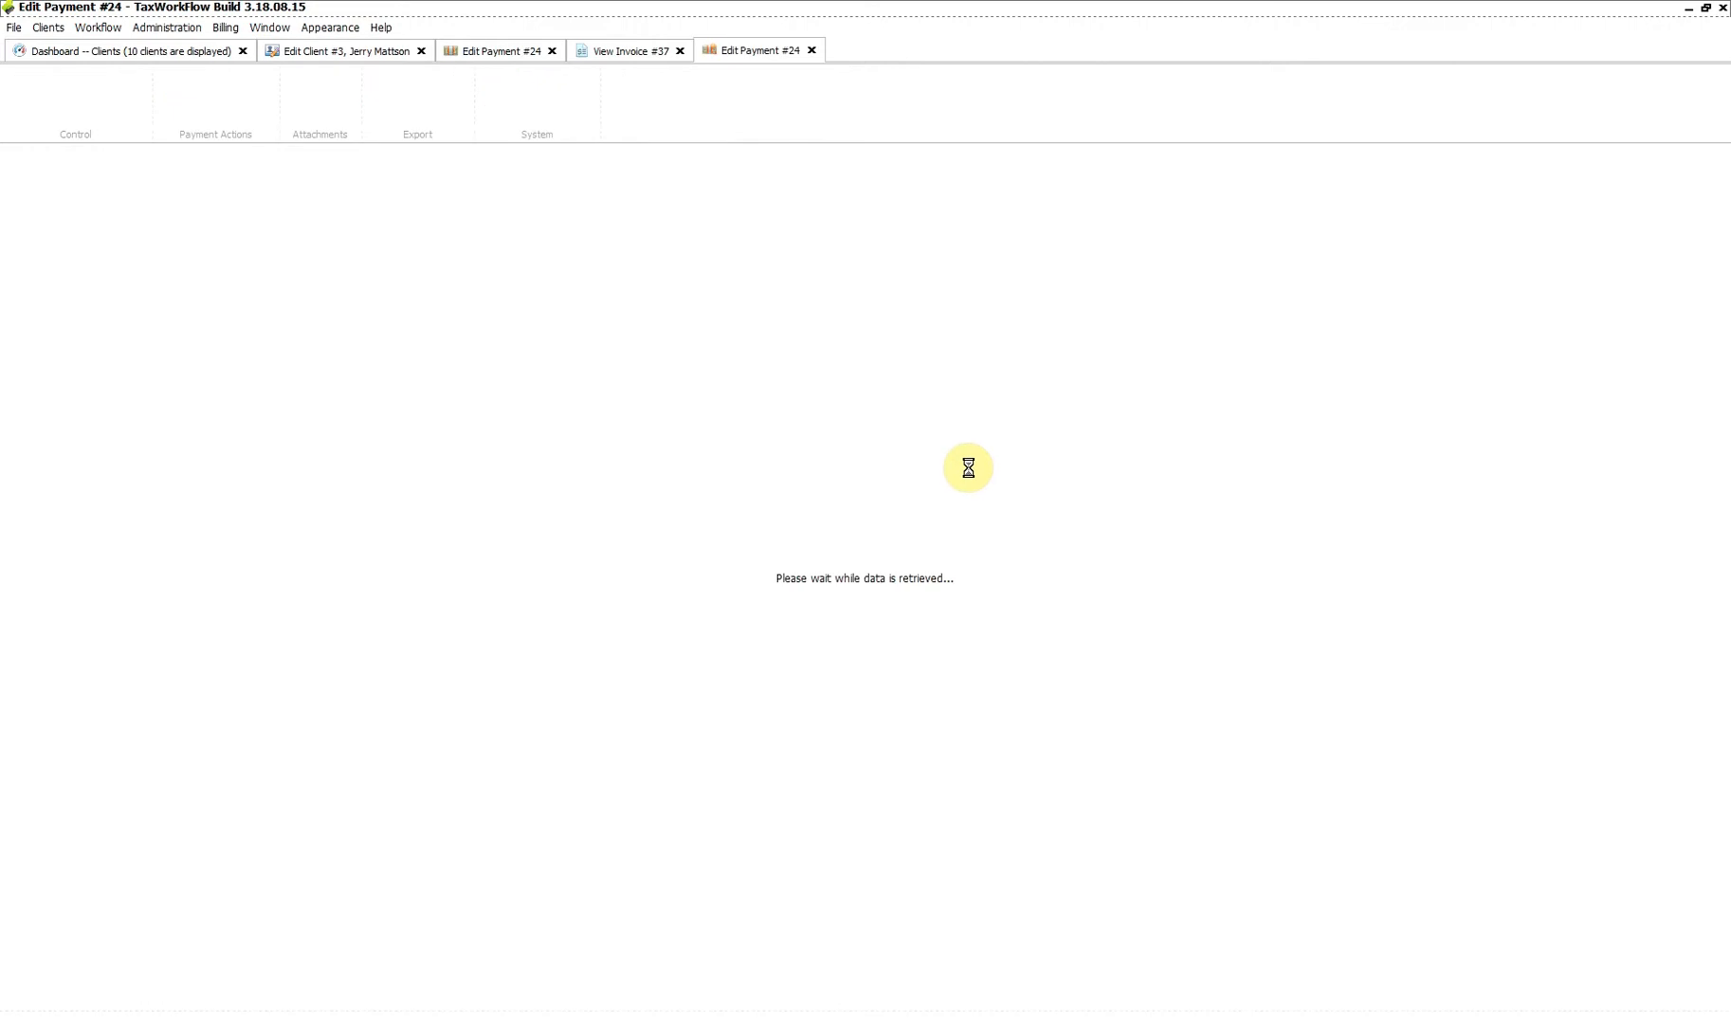
pyautogui.click(737, 475)
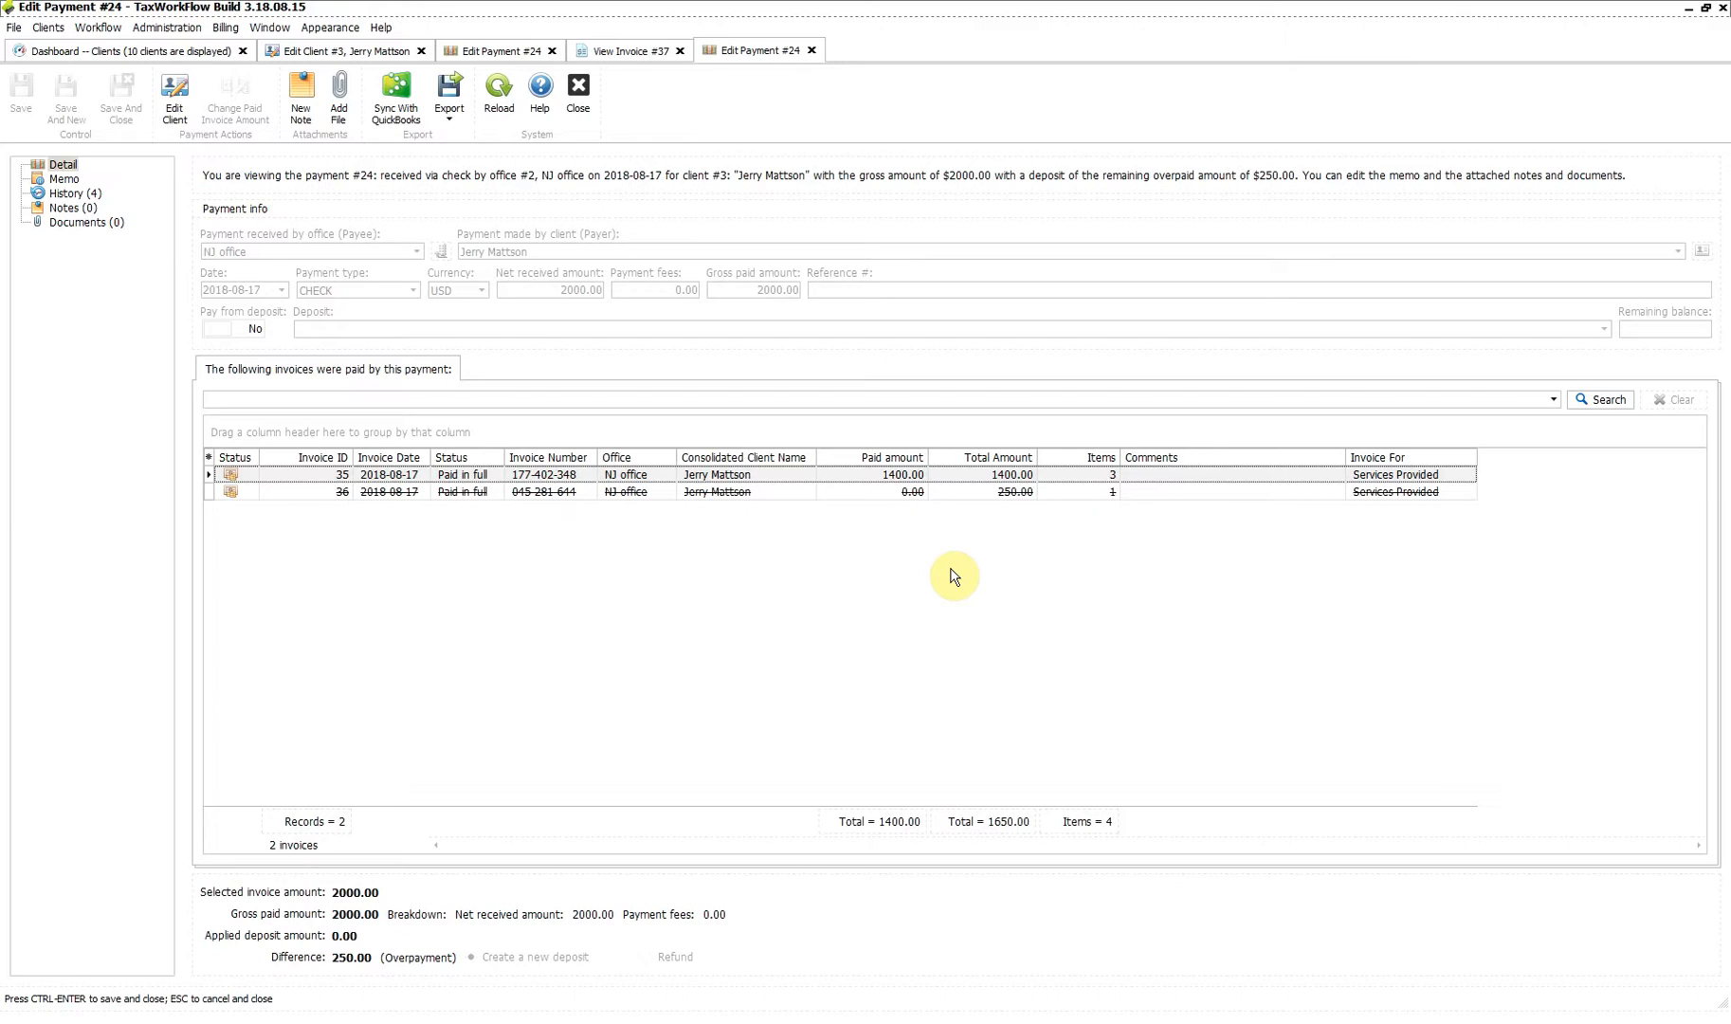
pyautogui.click(626, 50)
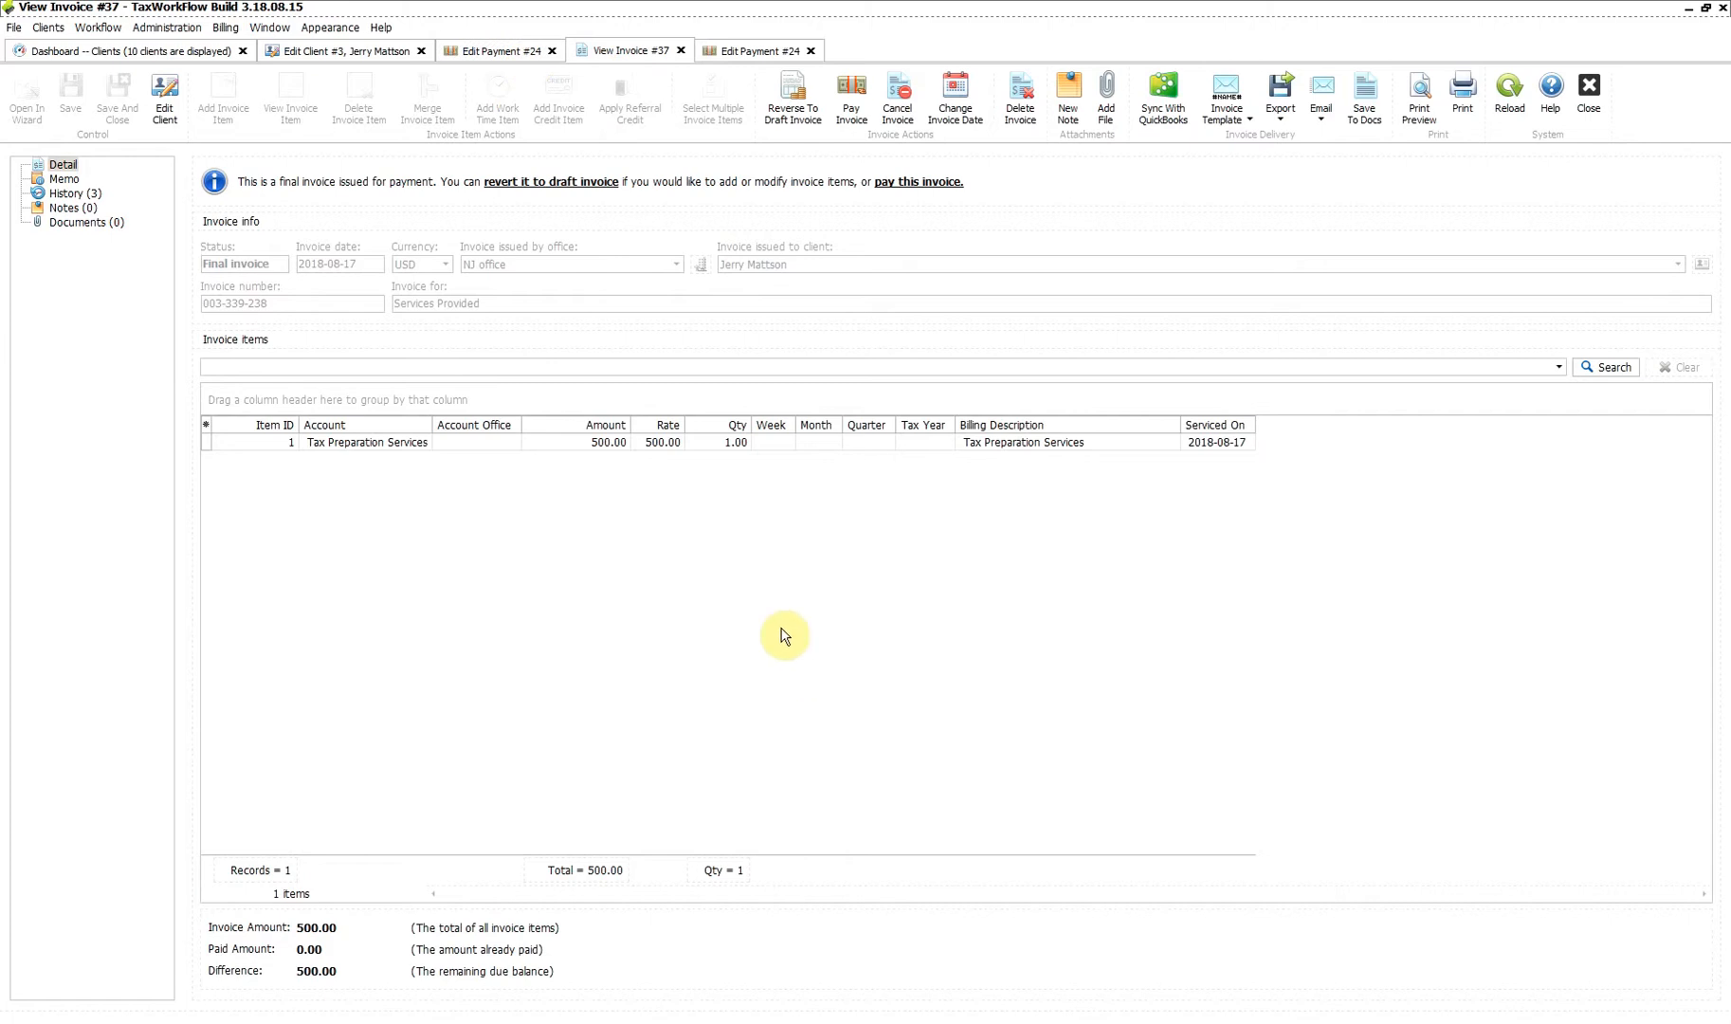
pyautogui.click(324, 55)
pyautogui.click(107, 521)
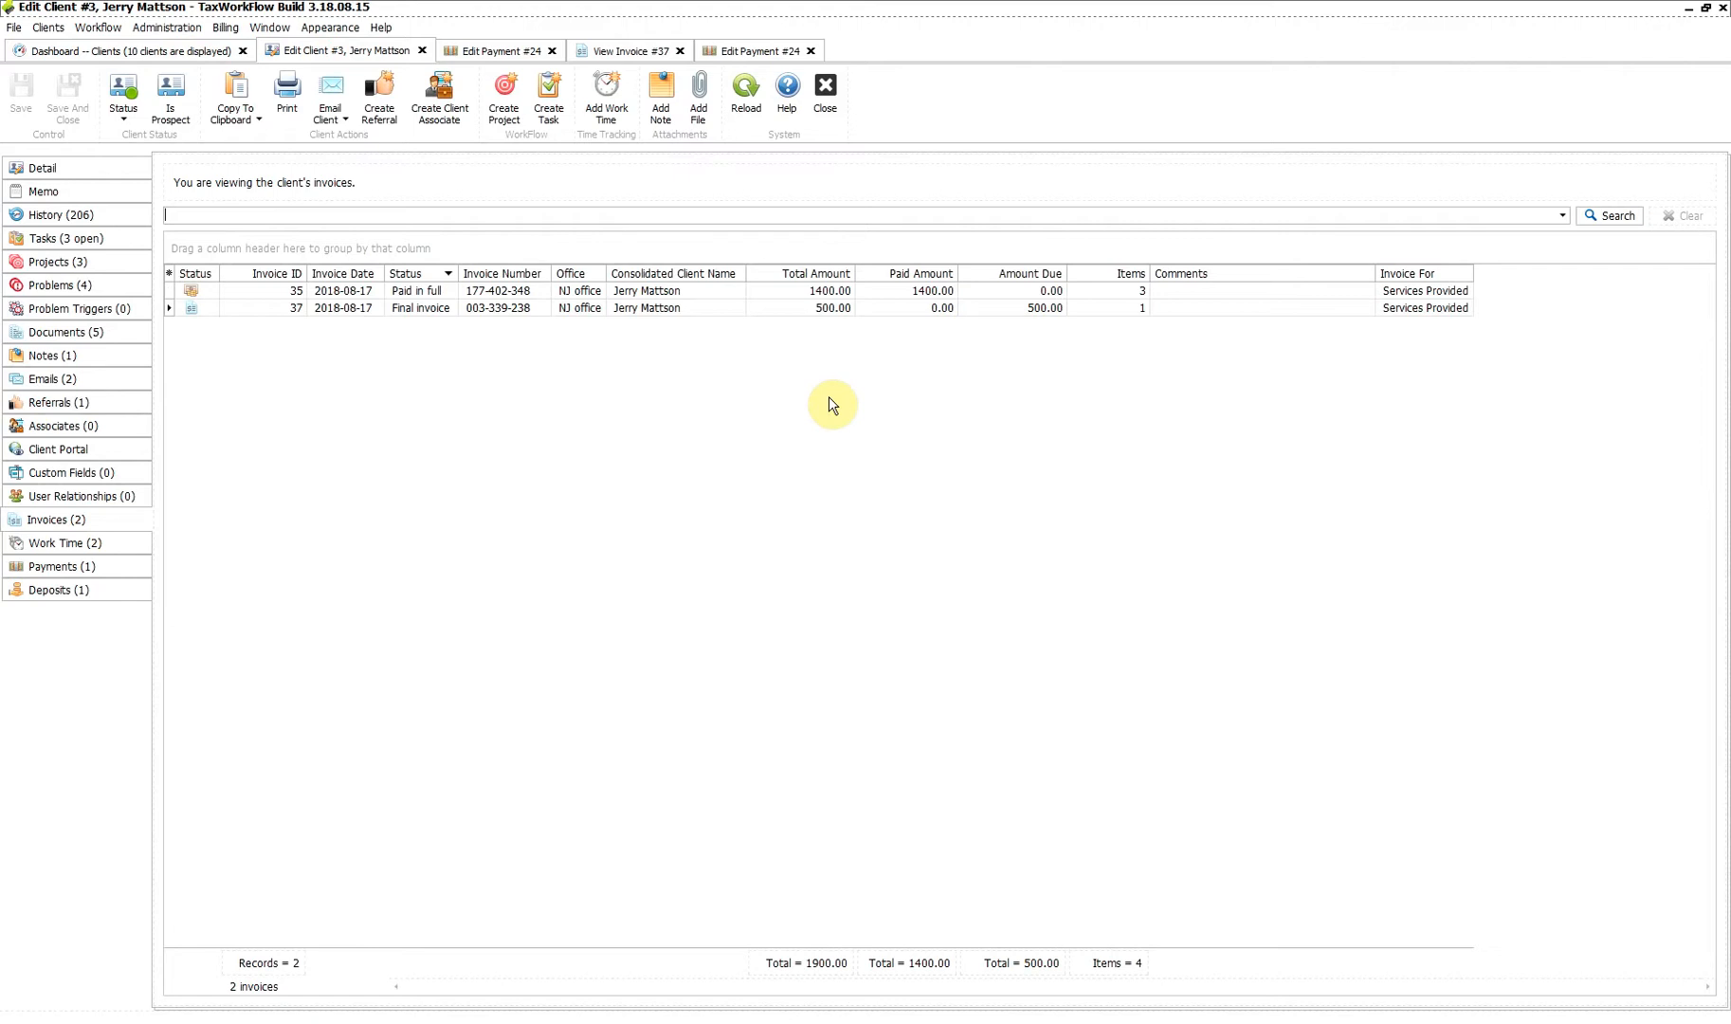
pyautogui.click(879, 312)
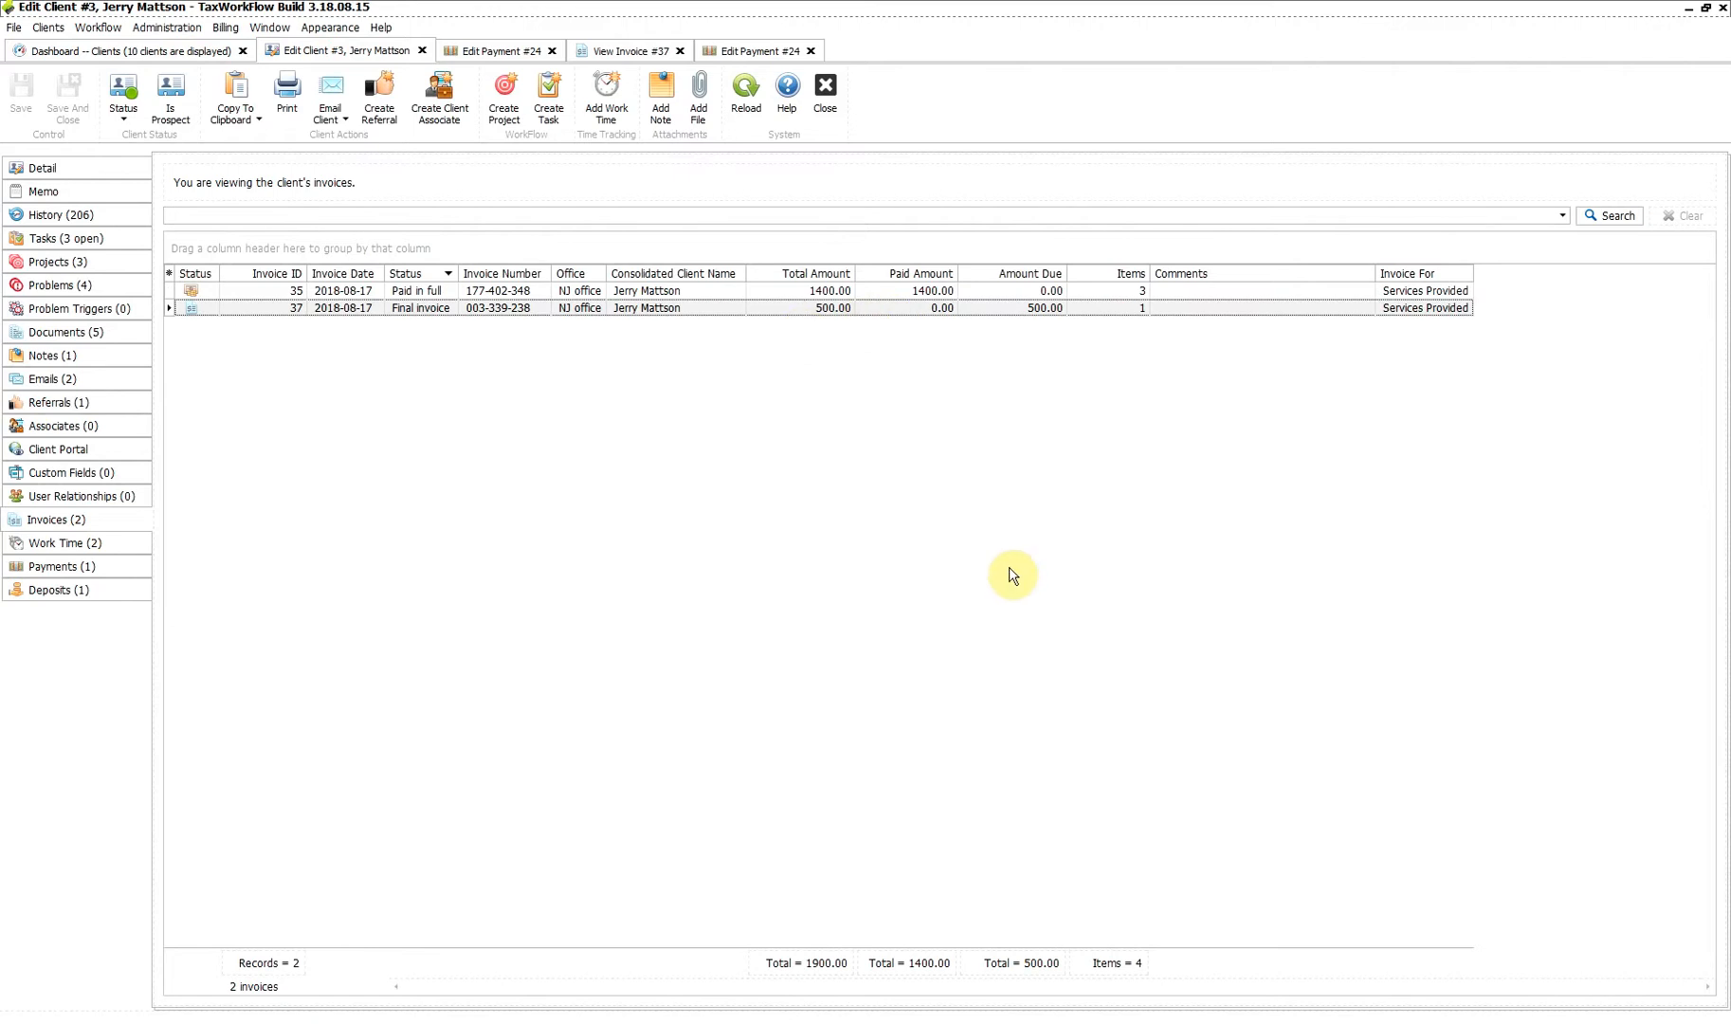